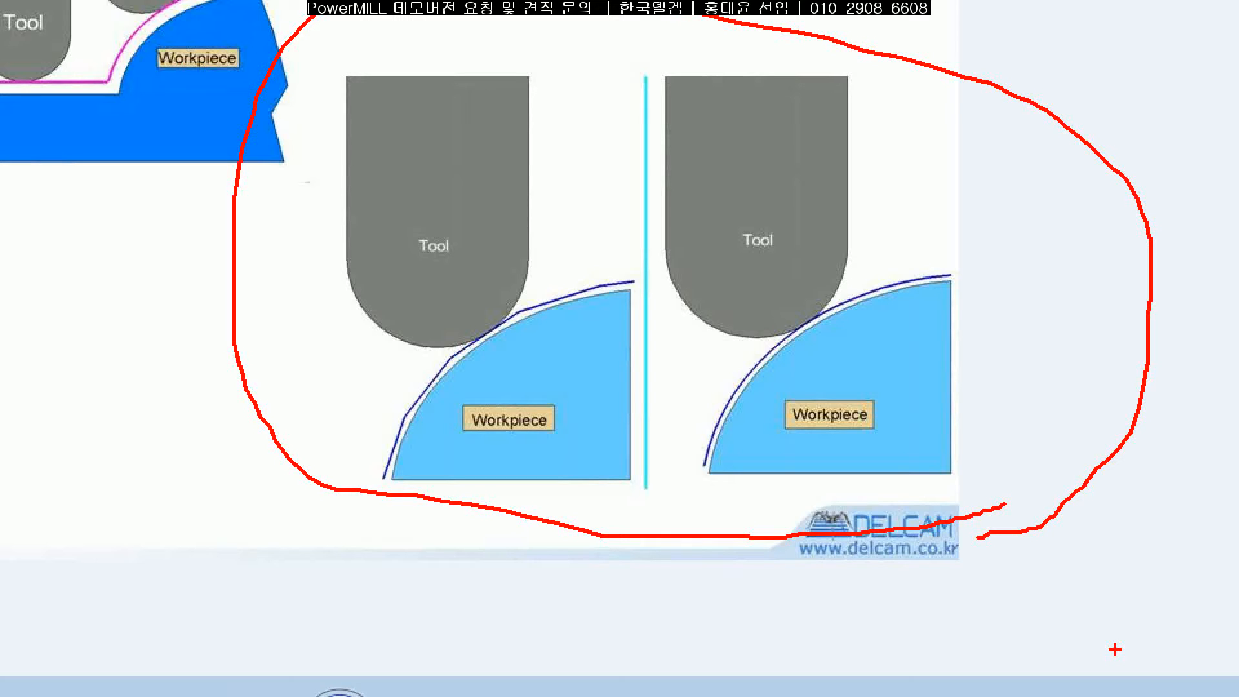
mouse_move(468, 58)
mouse_down()
mouse_move(529, 111)
mouse_move(598, 71)
mouse_up()
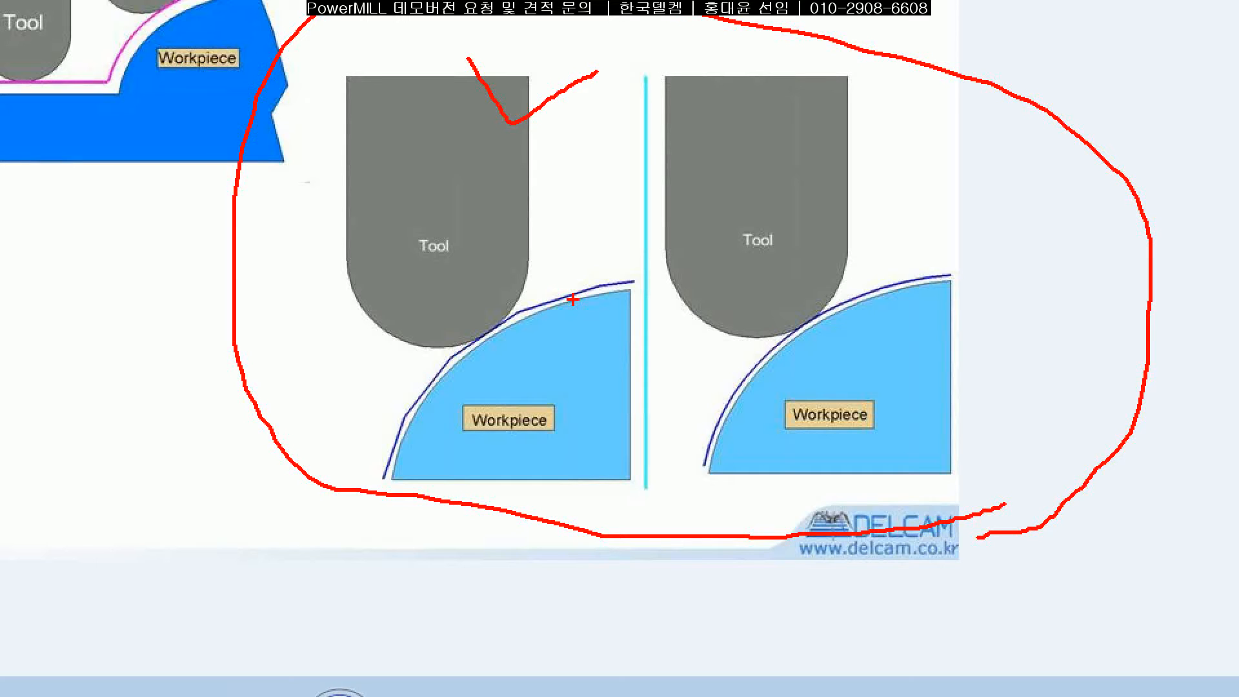
mouse_move(798, 49)
mouse_down()
mouse_move(817, 105)
mouse_move(906, 78)
mouse_up()
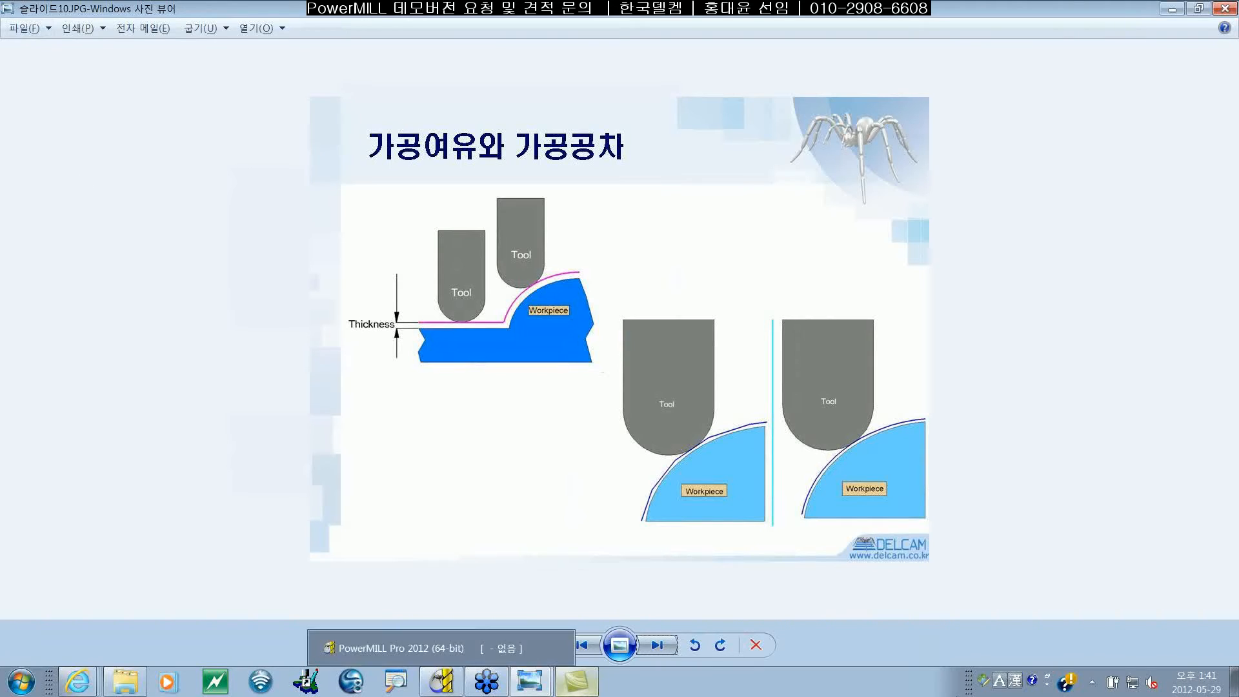
Switch to PowerMILL, import the example model cowling.dgk and show it in an isometric view
mouse_move(576, 681)
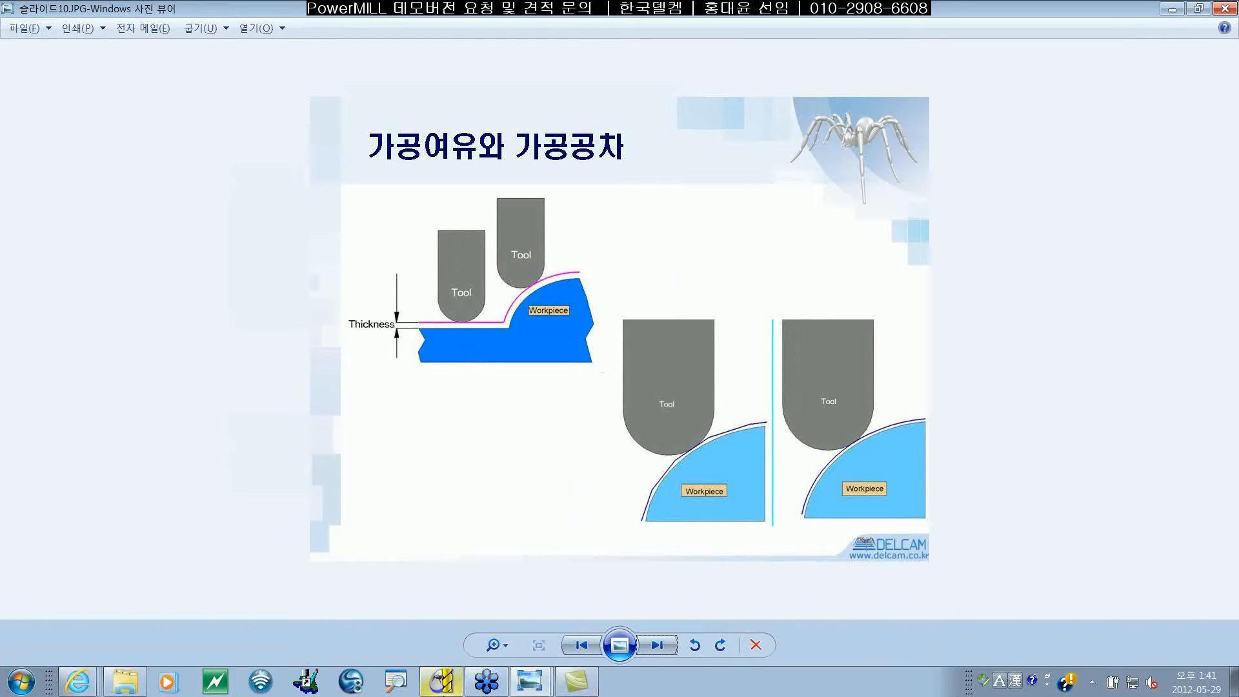
click(445, 687)
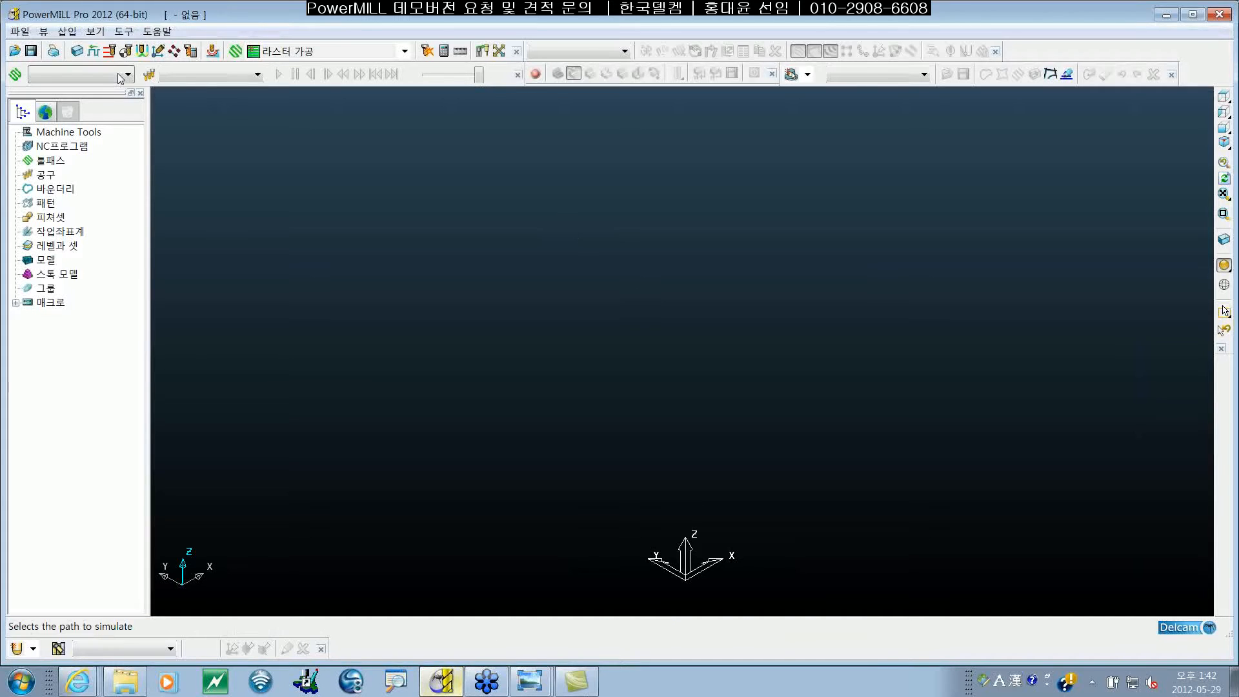
click(20, 33)
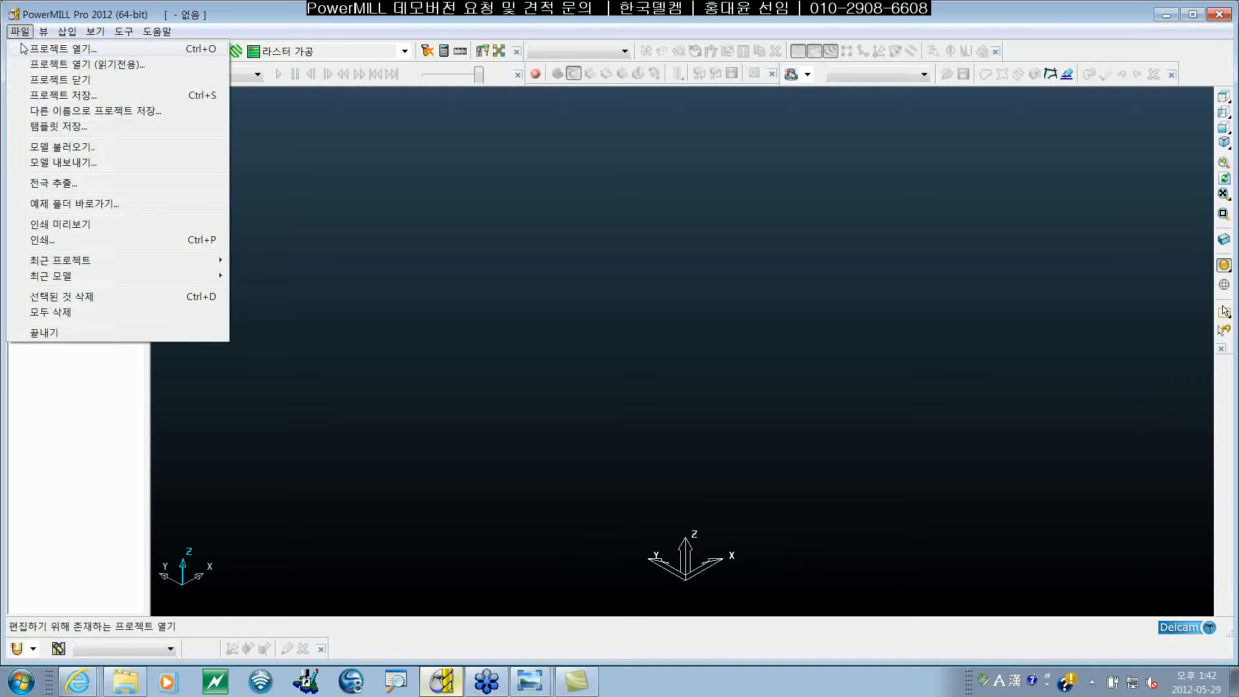
click(65, 147)
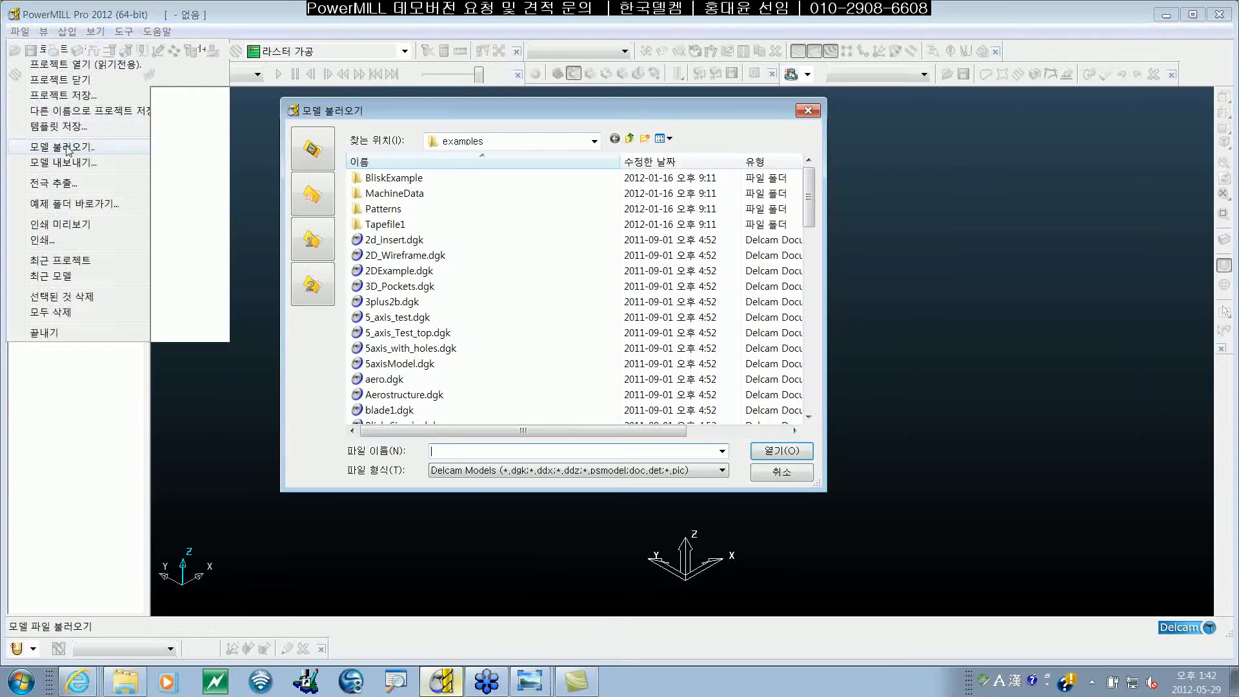
drag(492, 118, 510, 147)
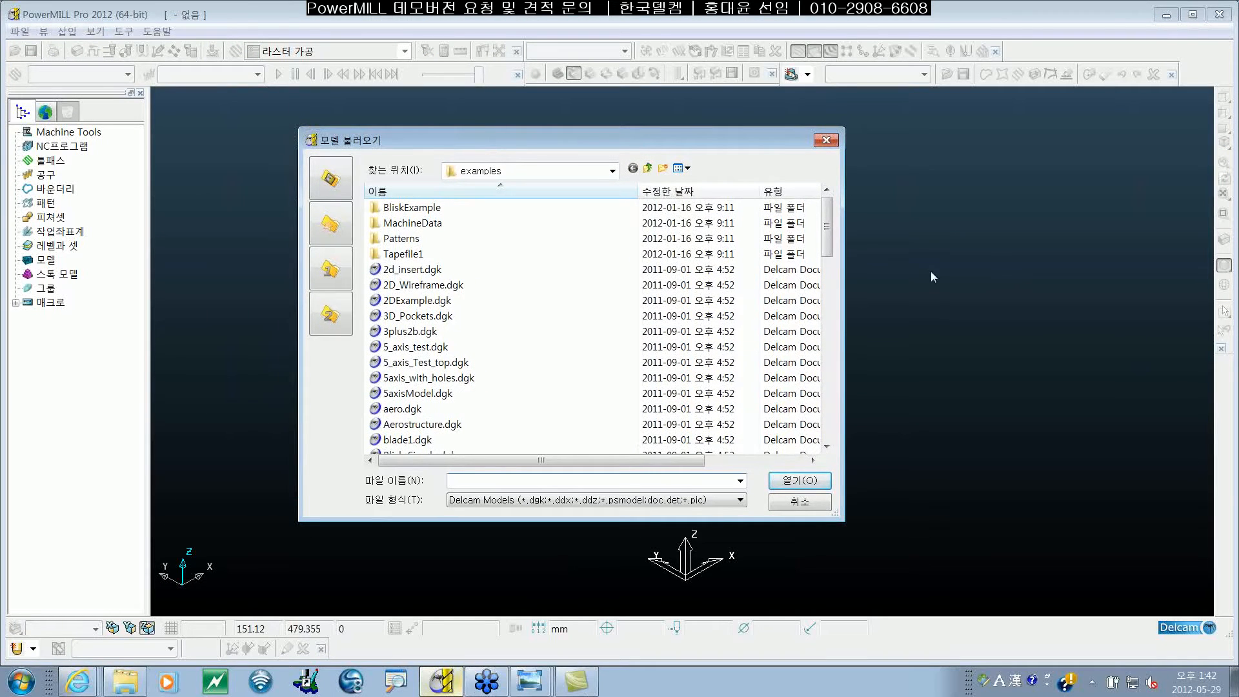
drag(828, 239, 829, 243)
scroll(496, 415, down, 3)
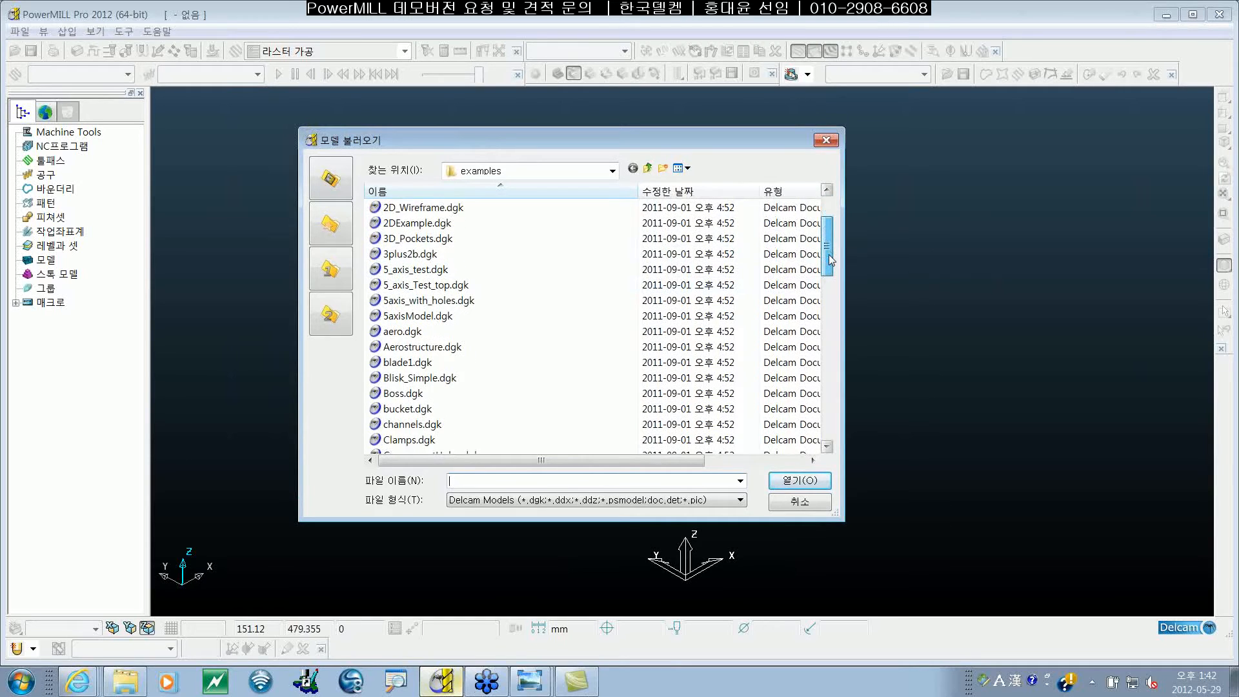
click(496, 413)
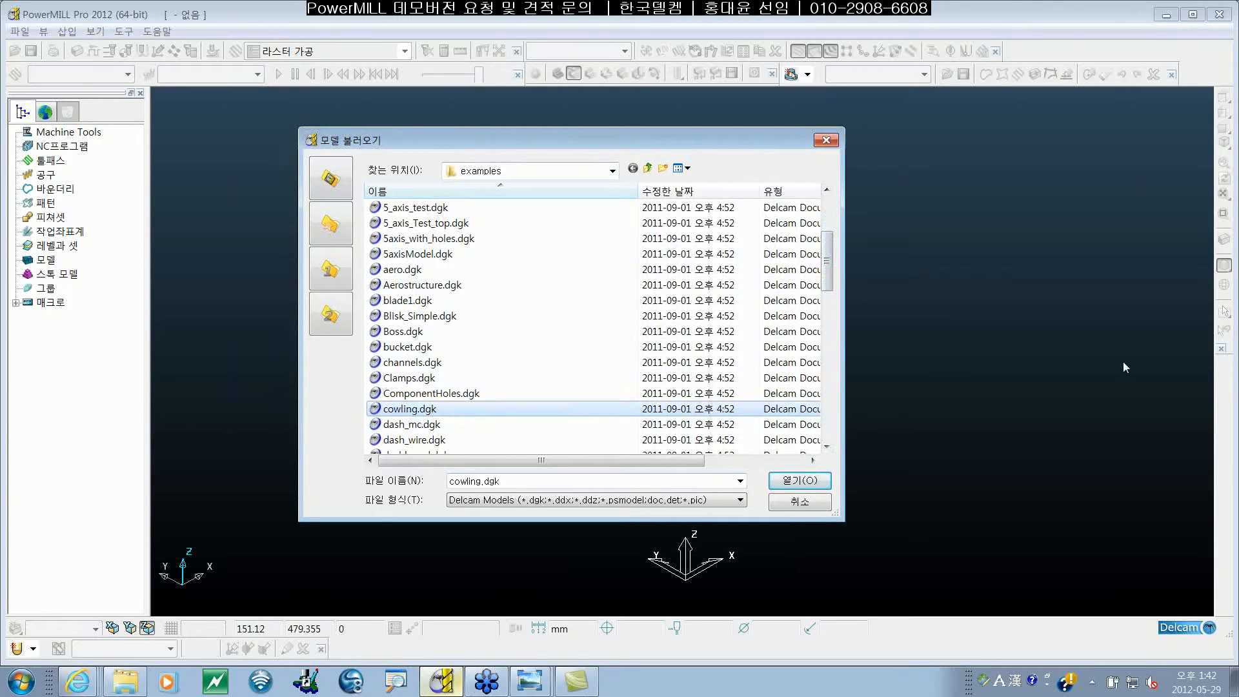
click(825, 482)
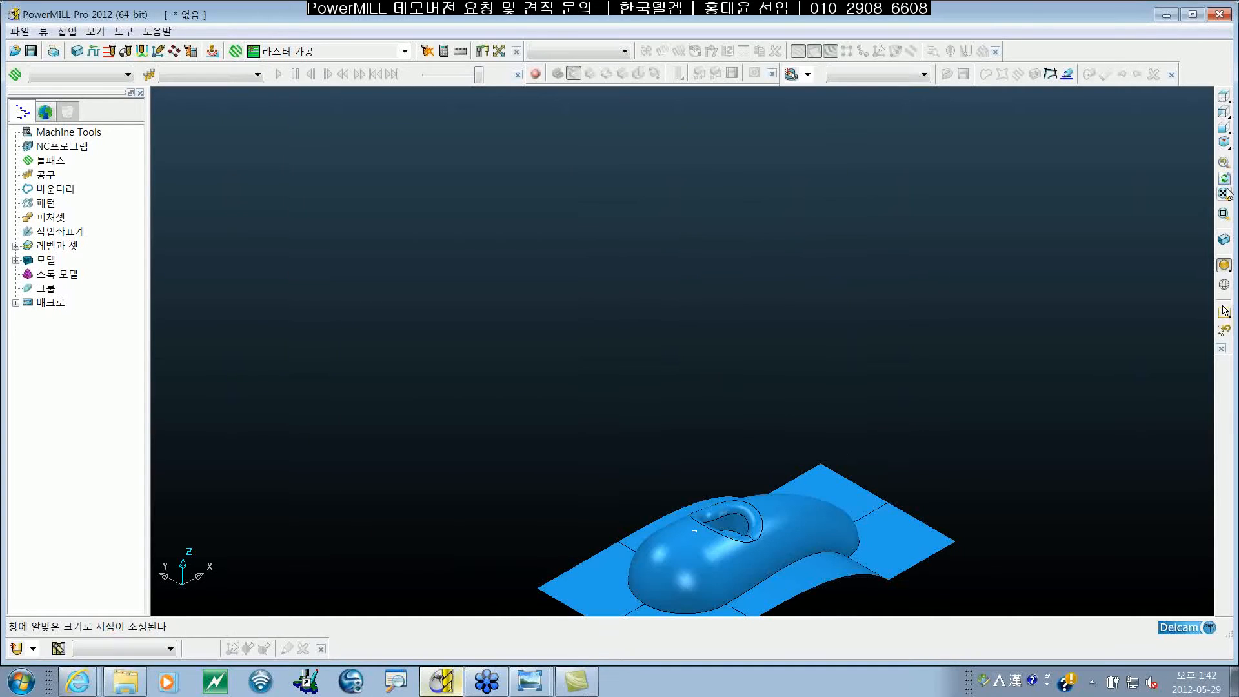
click(1225, 144)
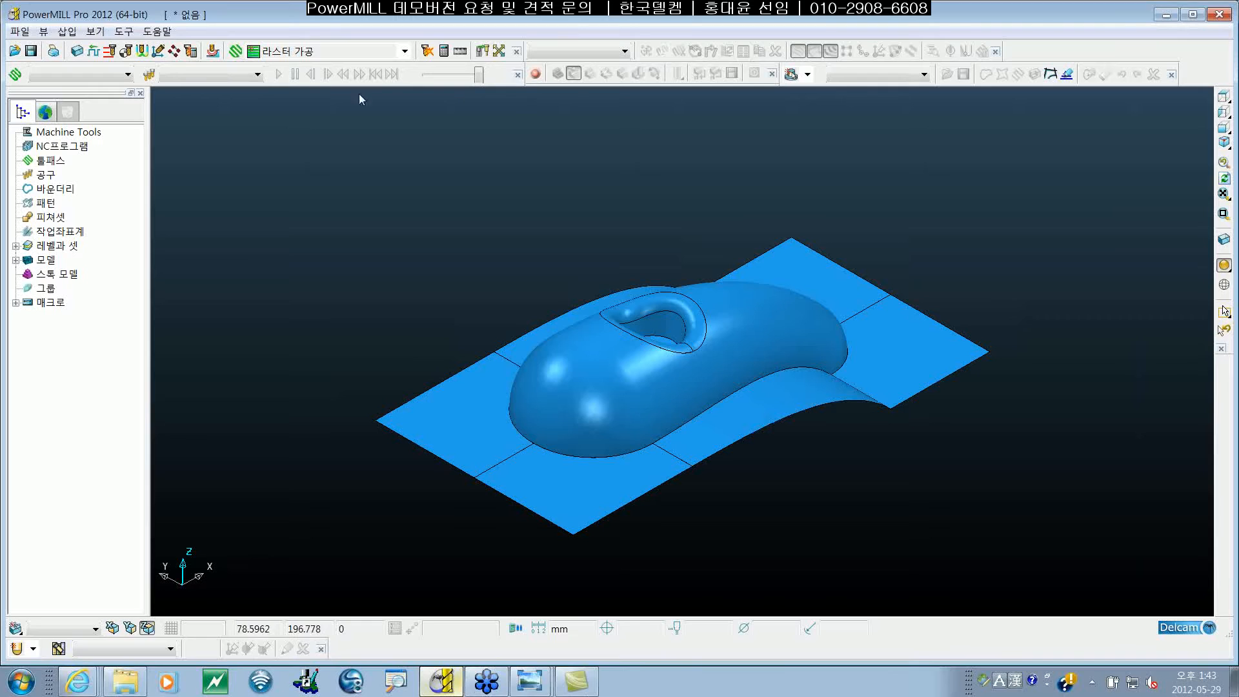
Start a new toolpath using the Model Area Clearance strategy from the 3D area clearance group
click(236, 51)
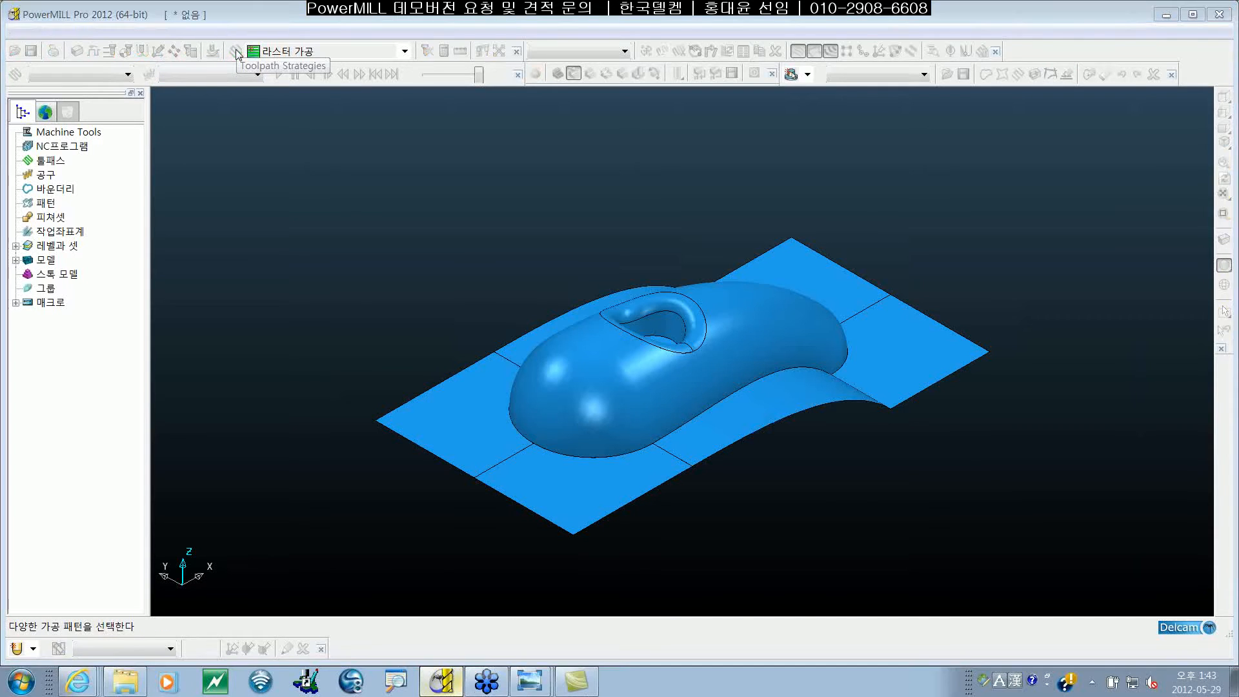
drag(556, 200, 412, 125)
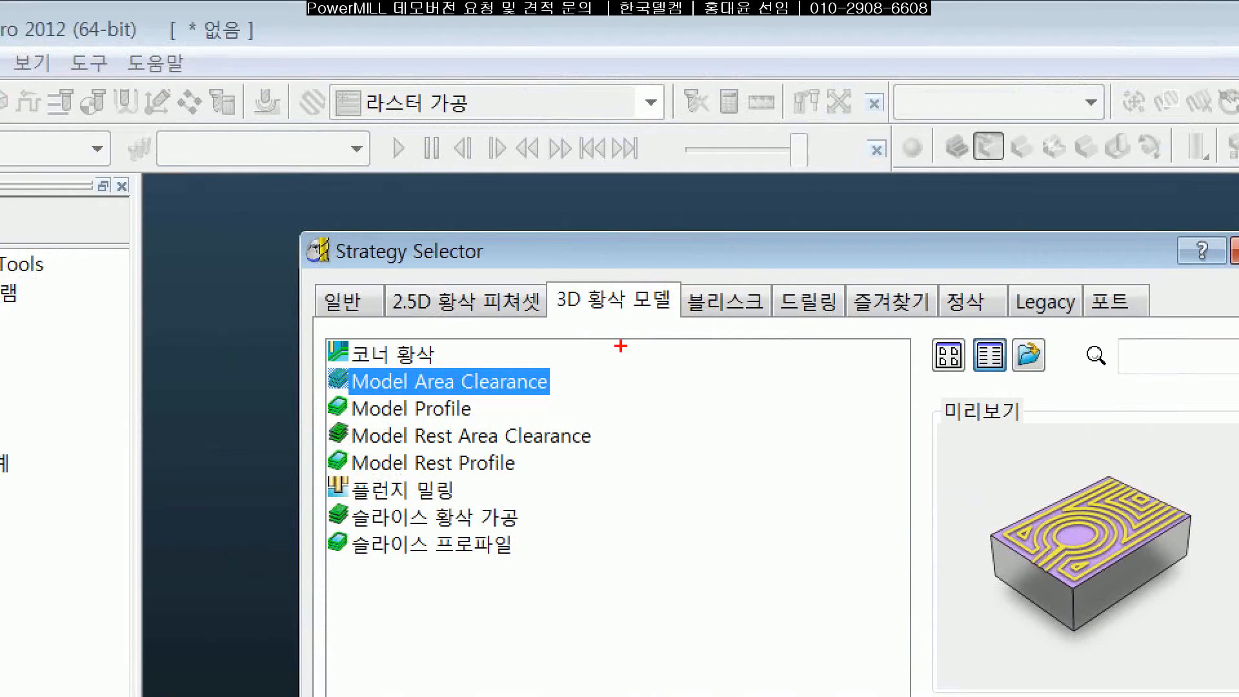
drag(645, 268, 672, 317)
drag(576, 402, 307, 401)
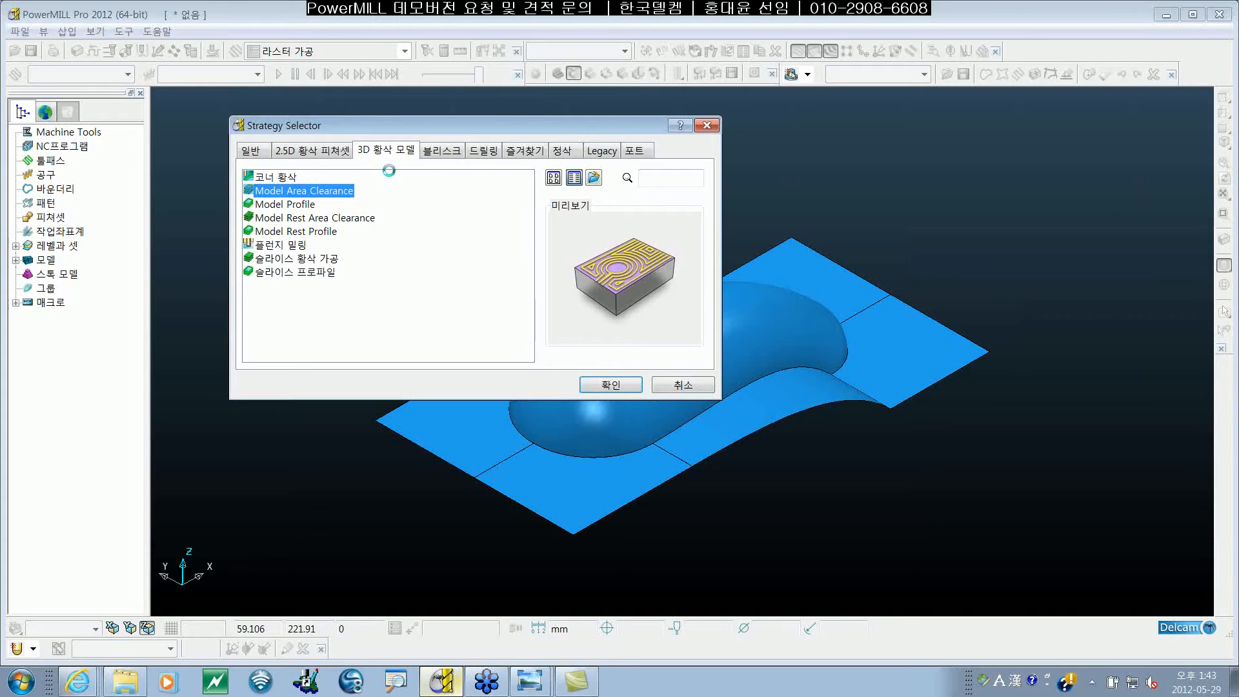
click(618, 380)
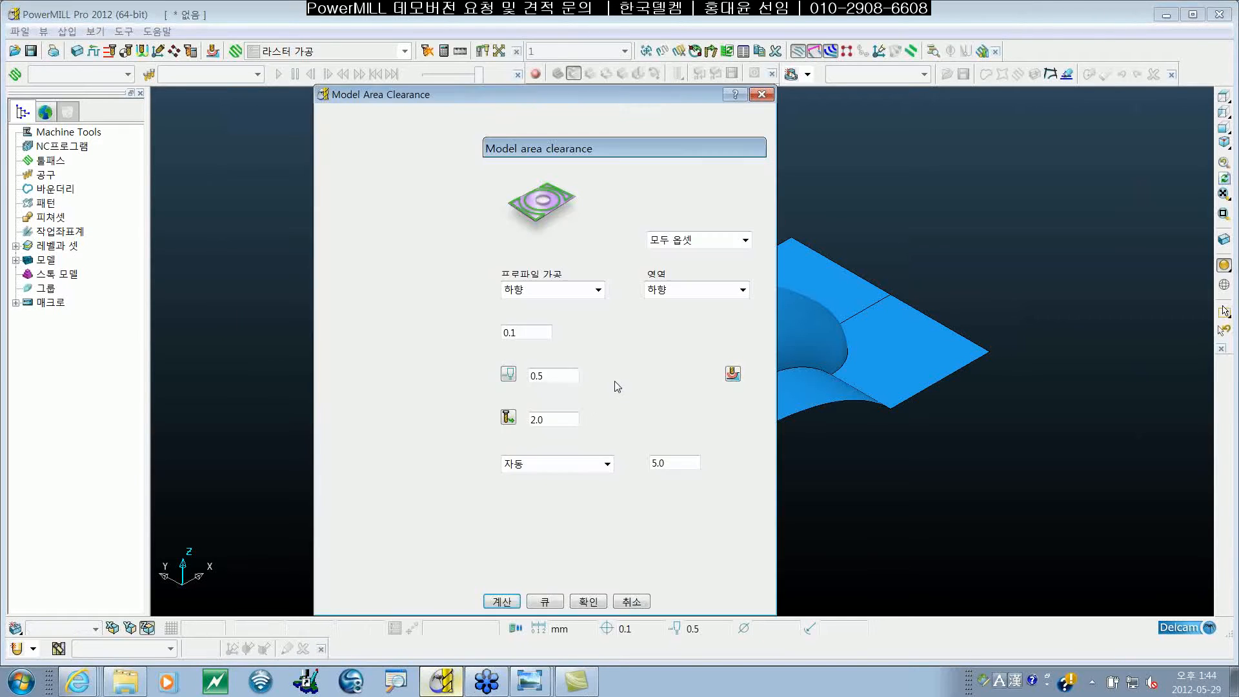
Name the area clearance toolpath 황삭
mouse_move(382, 88)
mouse_down()
mouse_move(324, 99)
mouse_move(239, 88)
mouse_up()
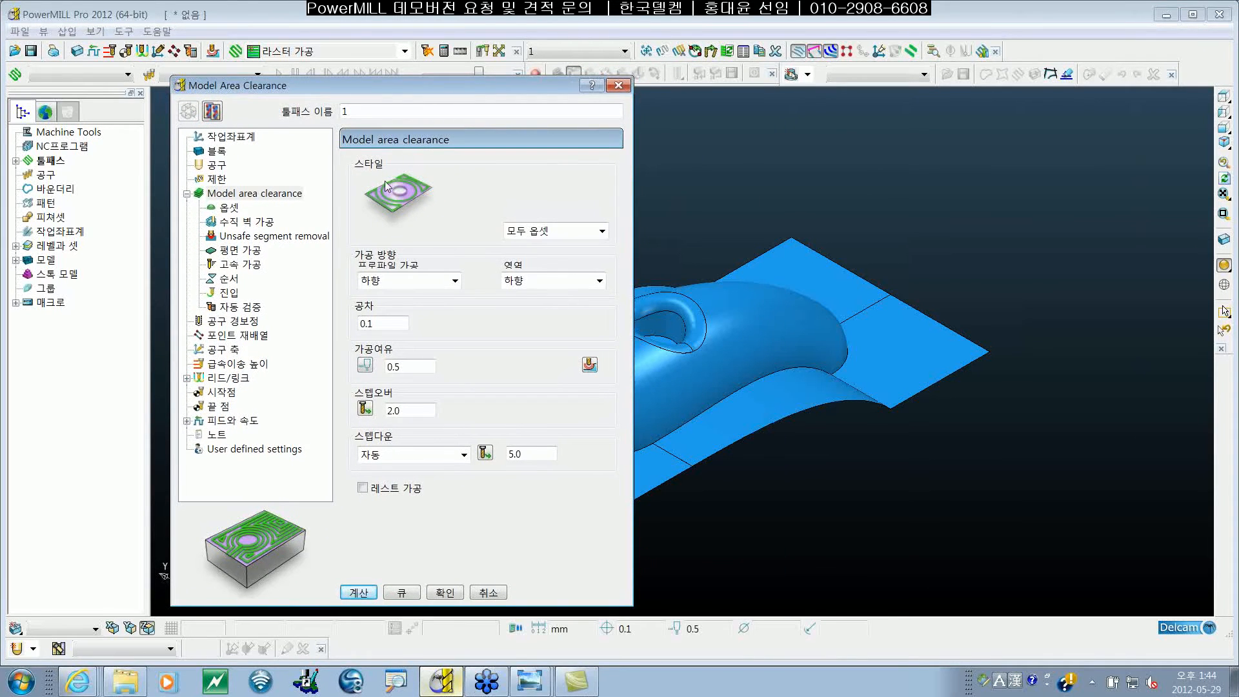
double_click(391, 111)
text(G)
key(BackSpace)
key(Hangul)
text(황삭)
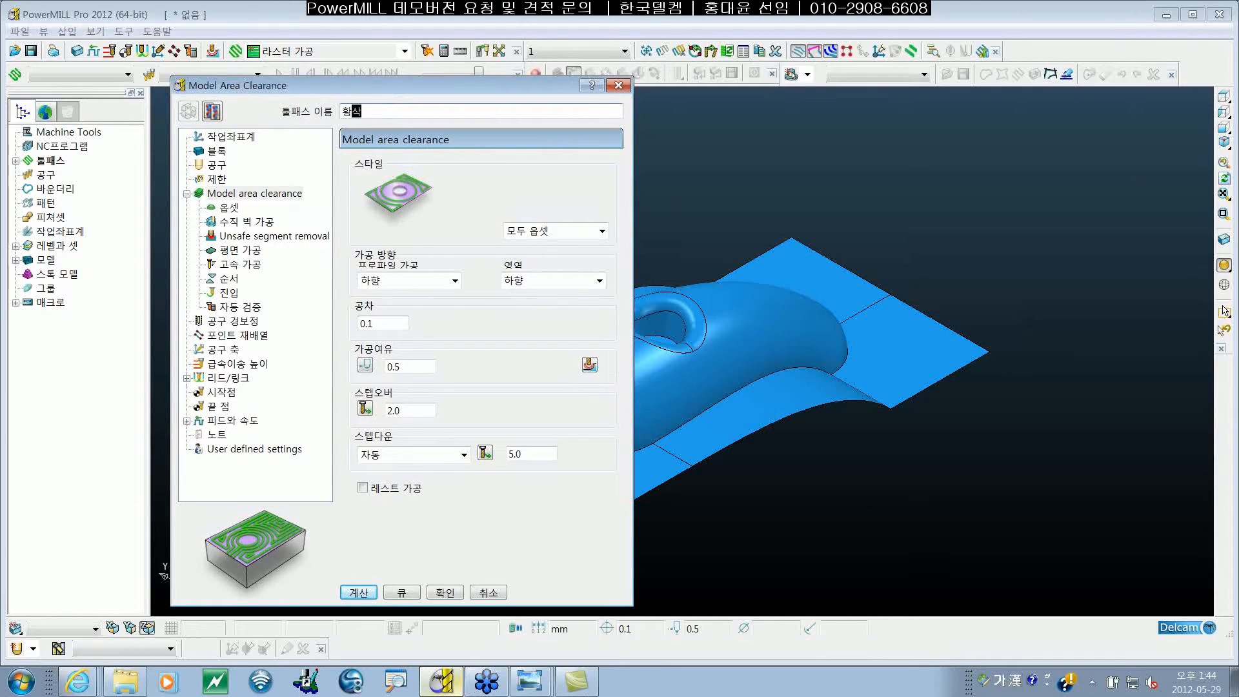
click(383, 111)
Calculate a box block from the model's limits with 0.0 expansion and display it around the part
click(218, 152)
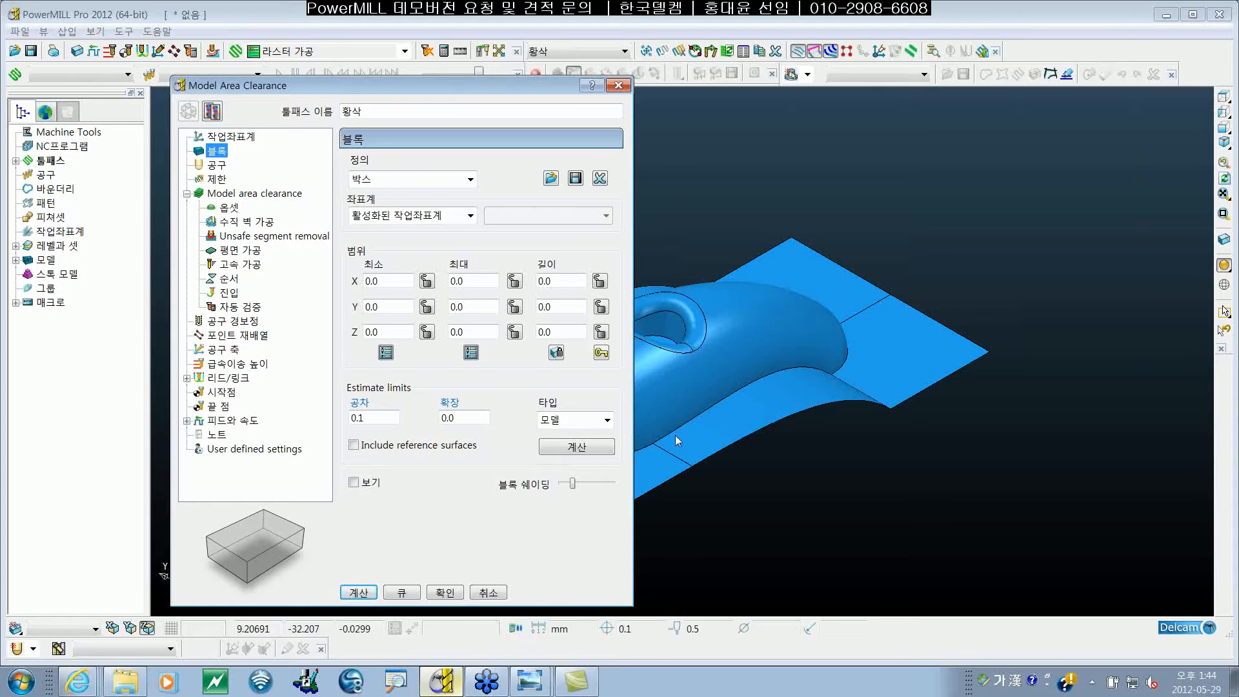
click(589, 446)
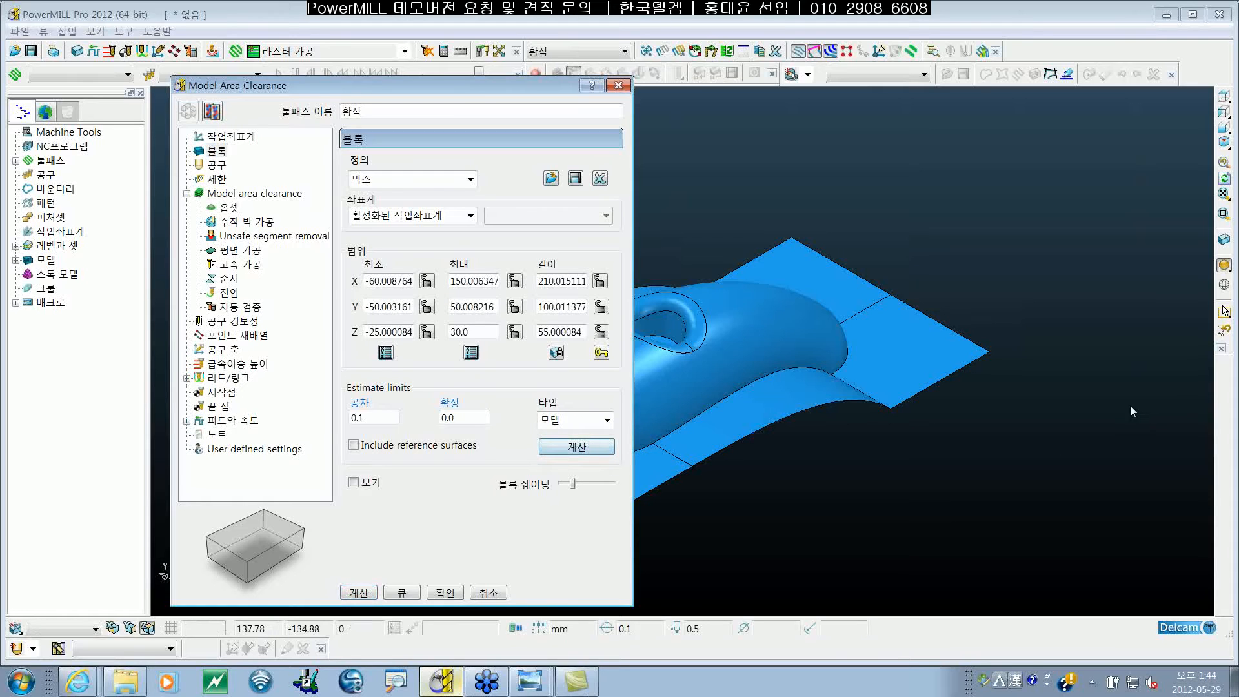
click(1226, 241)
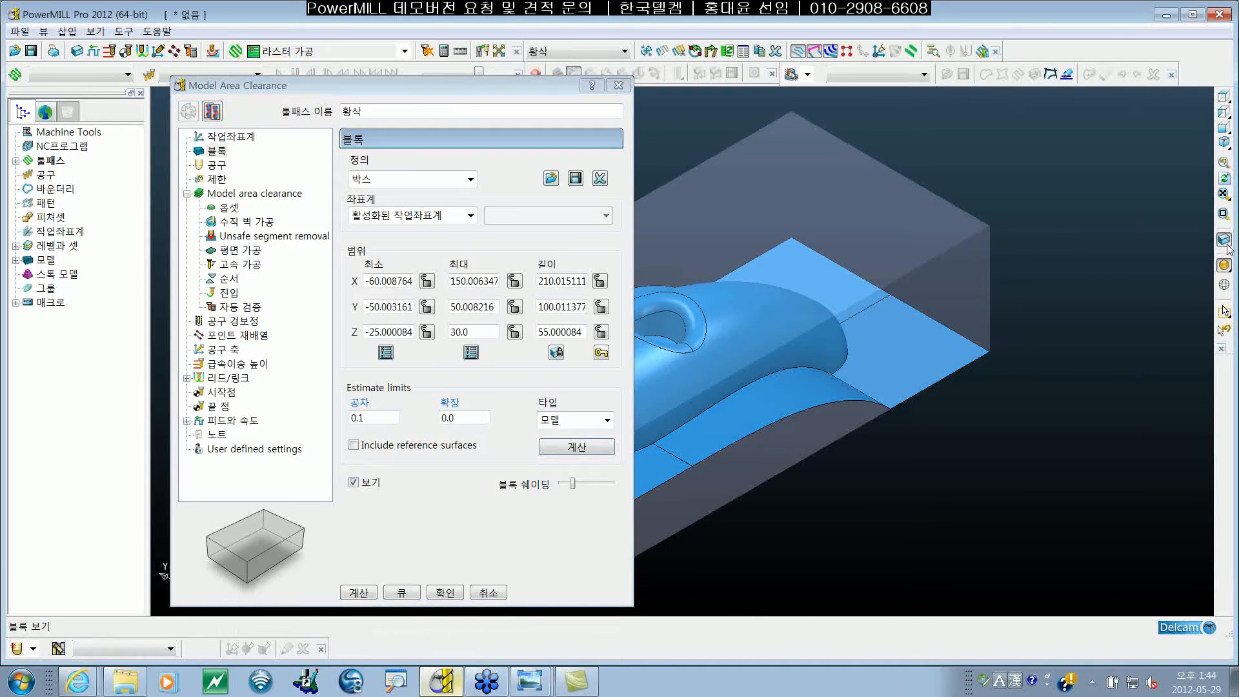
middle_drag(1093, 333, 970, 323)
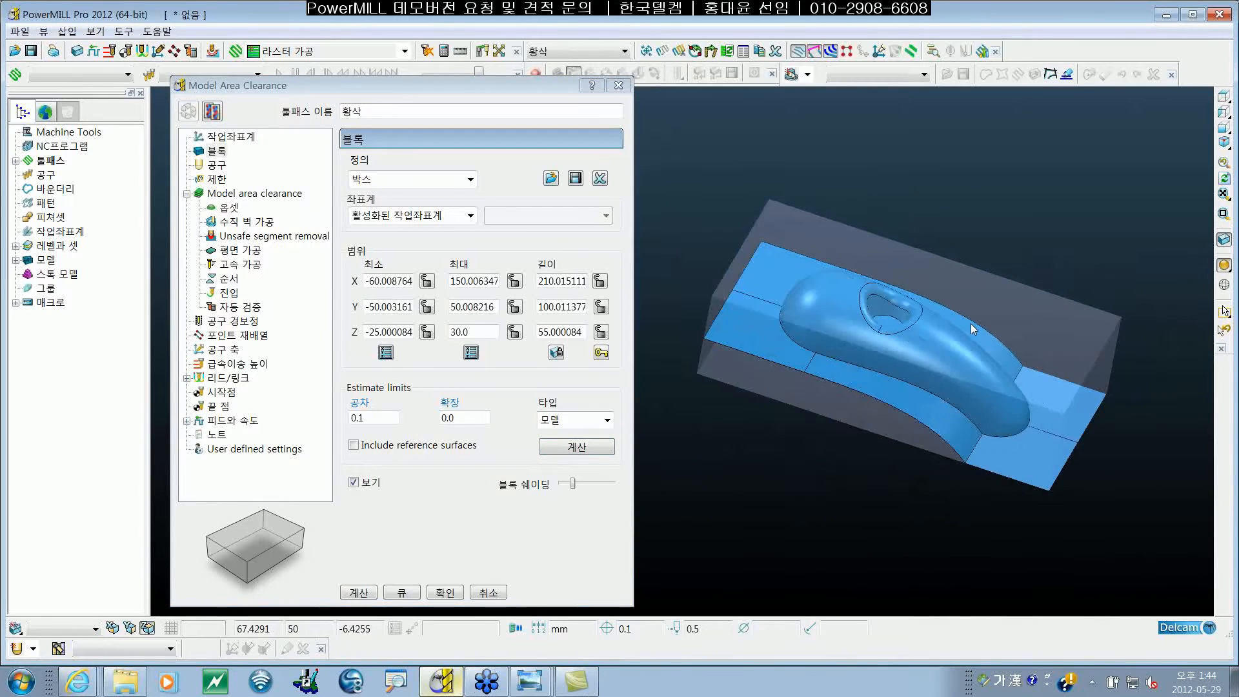
scroll(971, 323, up, 4)
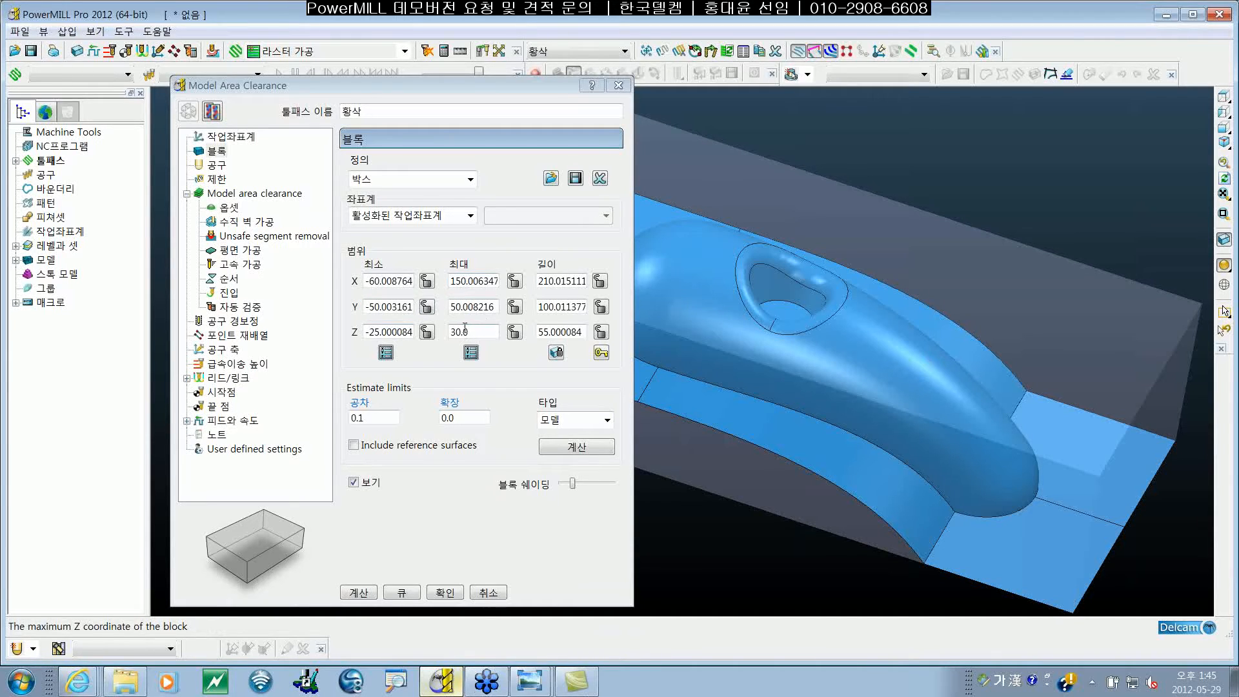
click(569, 450)
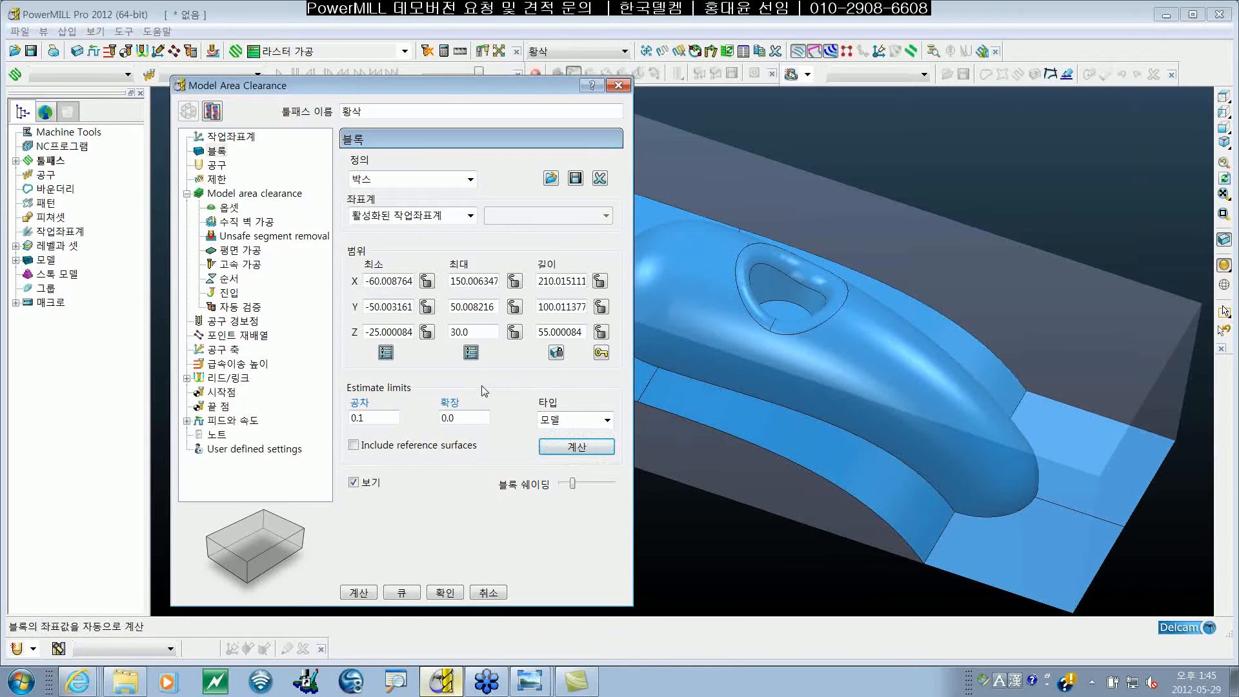
Create an end mill for the toolpath with a diameter of 20 mm
click(216, 165)
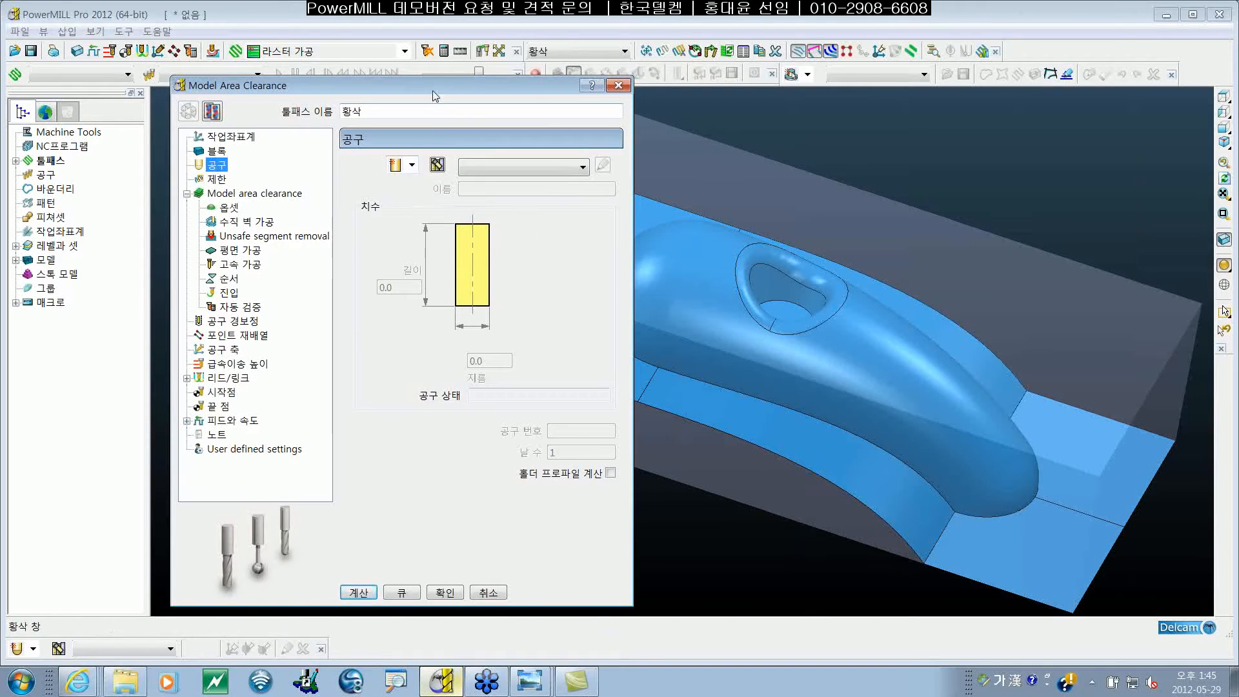
drag(433, 90, 394, 91)
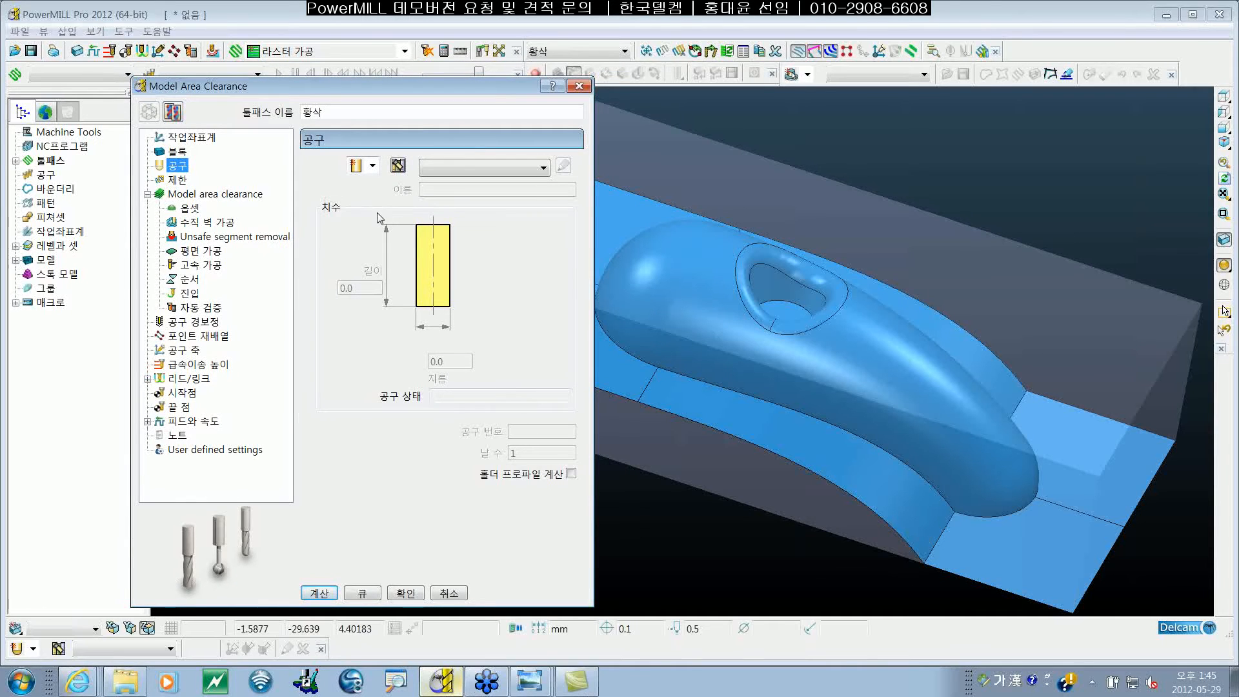
click(356, 167)
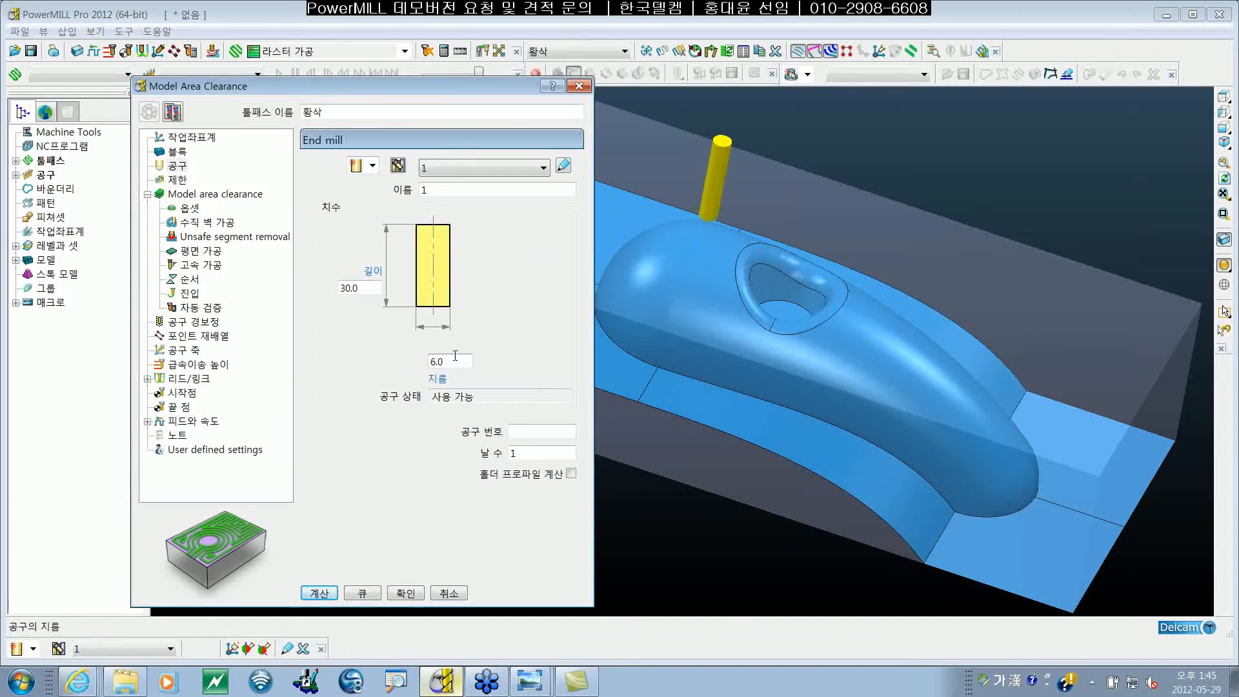
double_click(455, 356)
text(20)
key(Return)
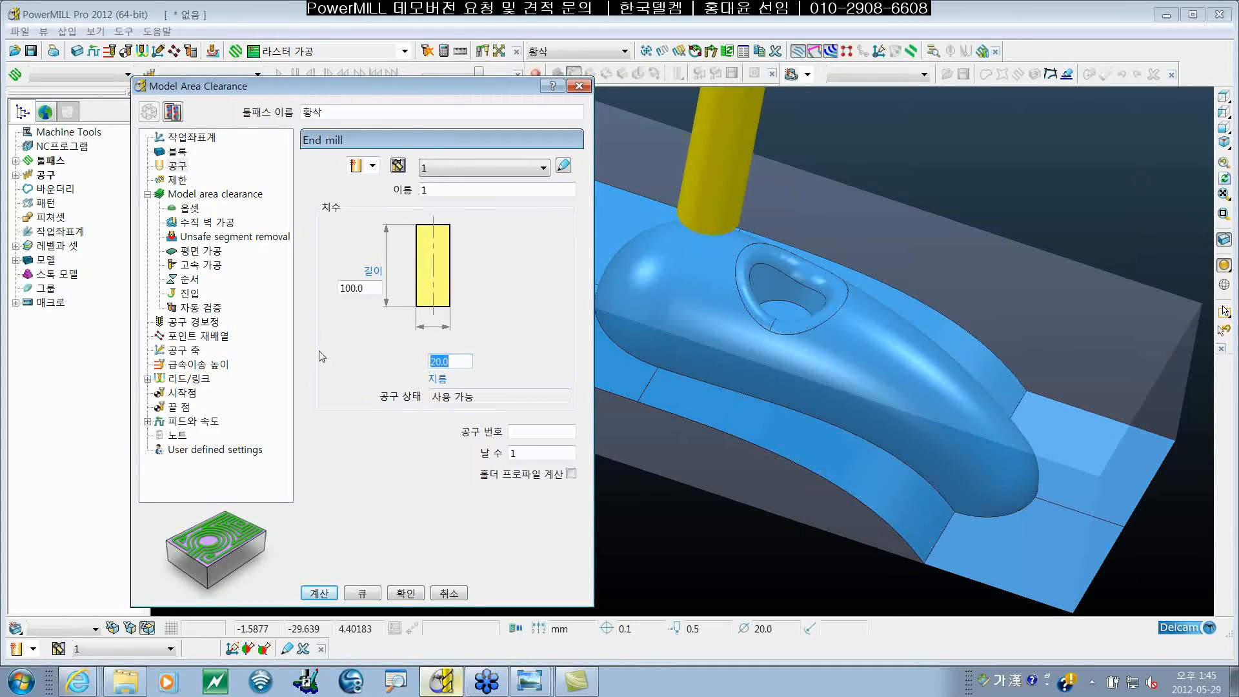
click(368, 288)
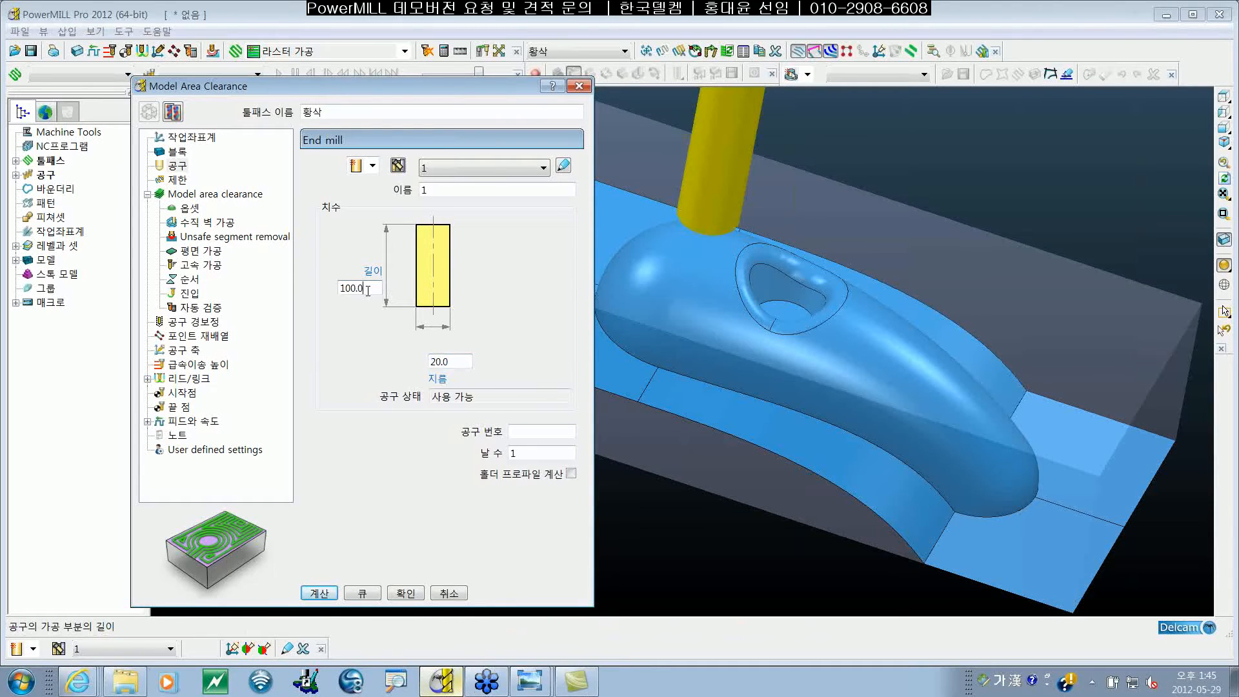
Assign tool number 1 to the end mill and name it F20
drag(436, 190, 307, 193)
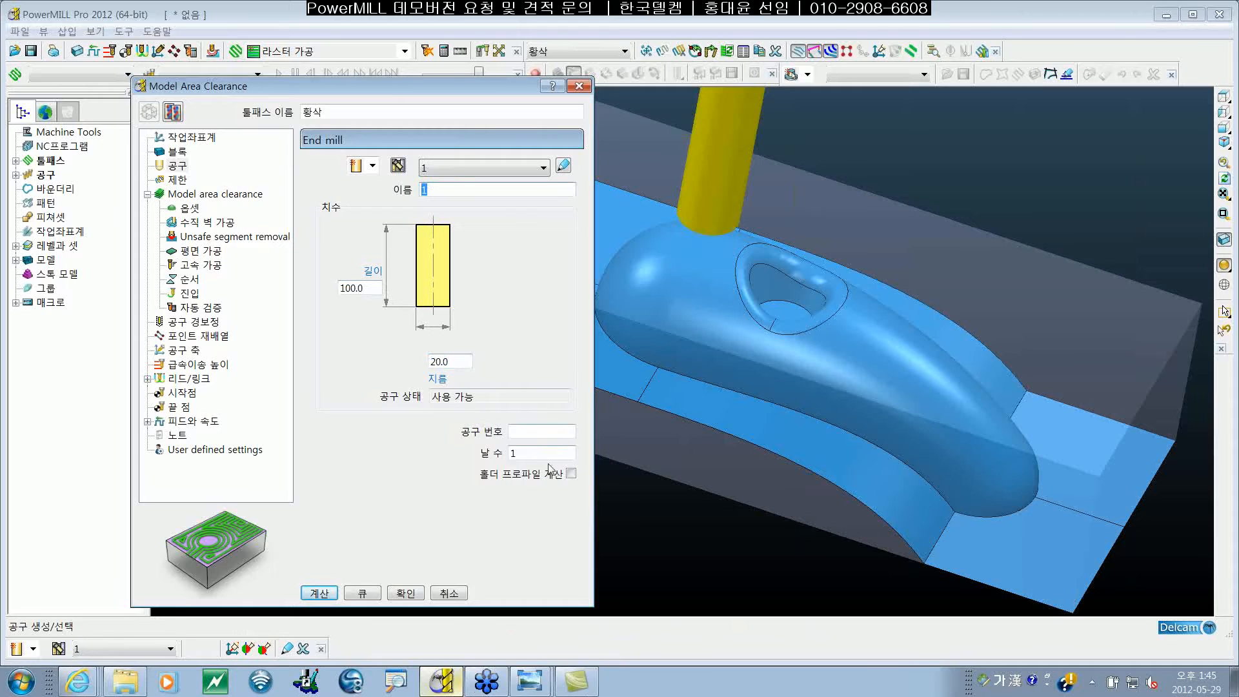
click(558, 431)
text(1)
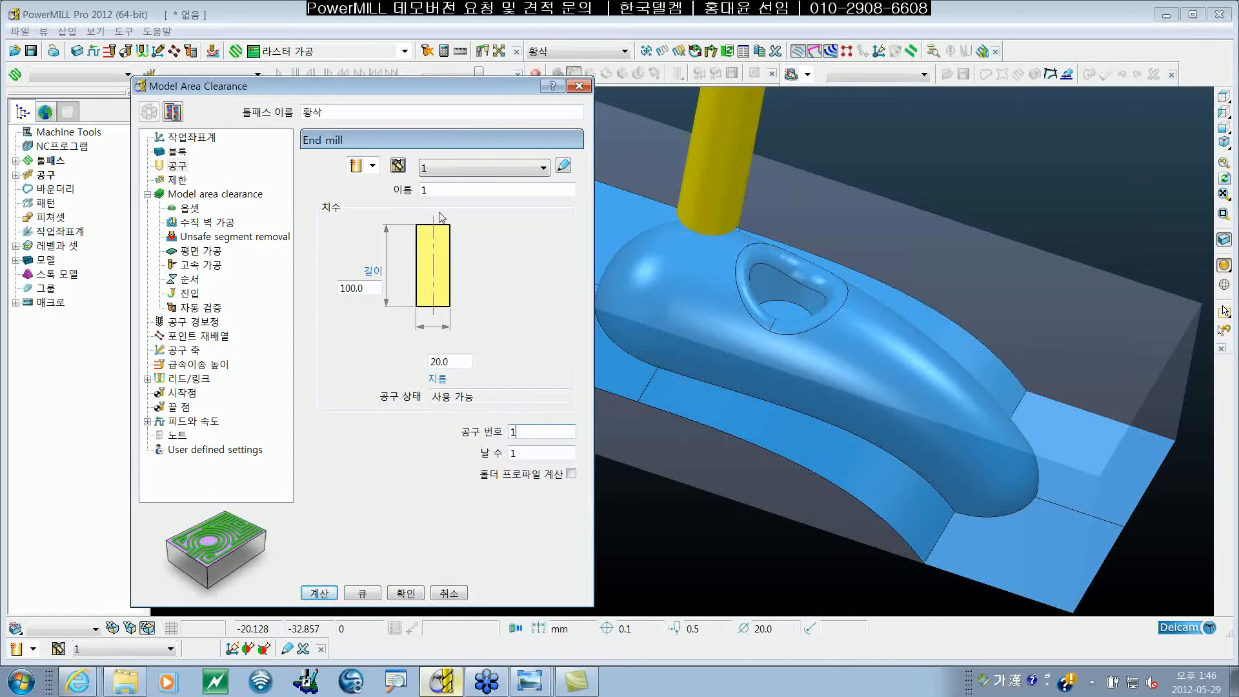
click(431, 189)
key(BackSpace)
key(Hangul)
text(f)
key(BackSpace)
text(F20)
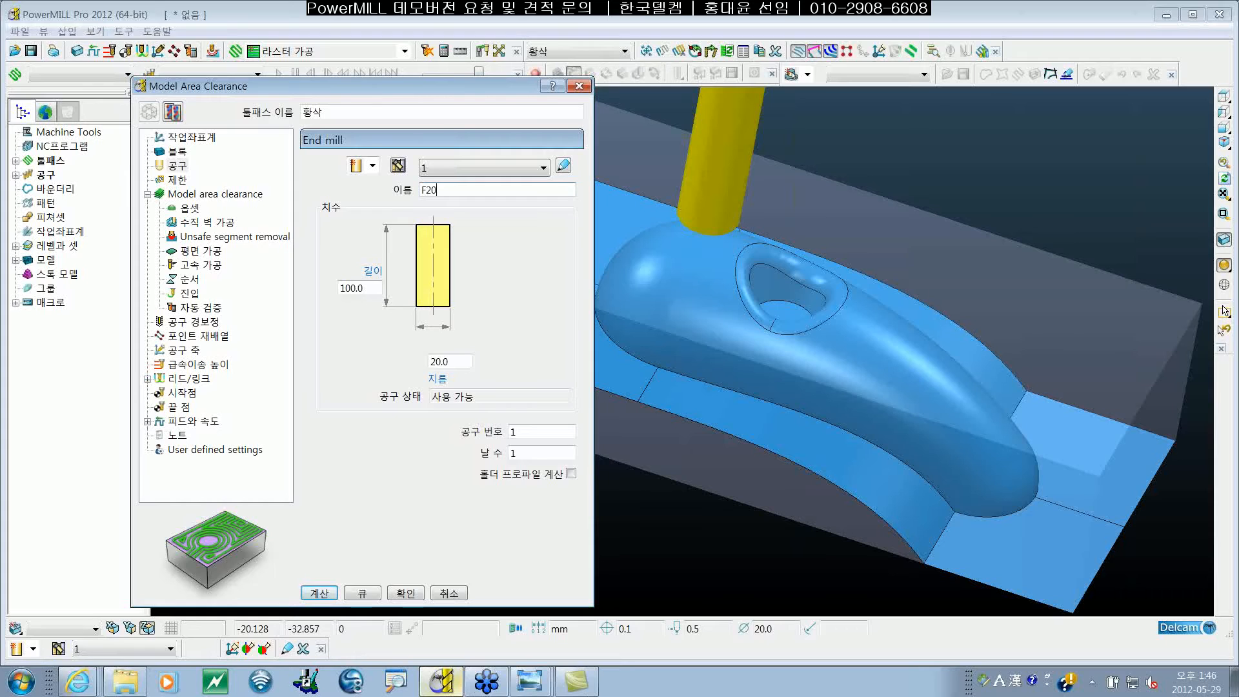
click(463, 359)
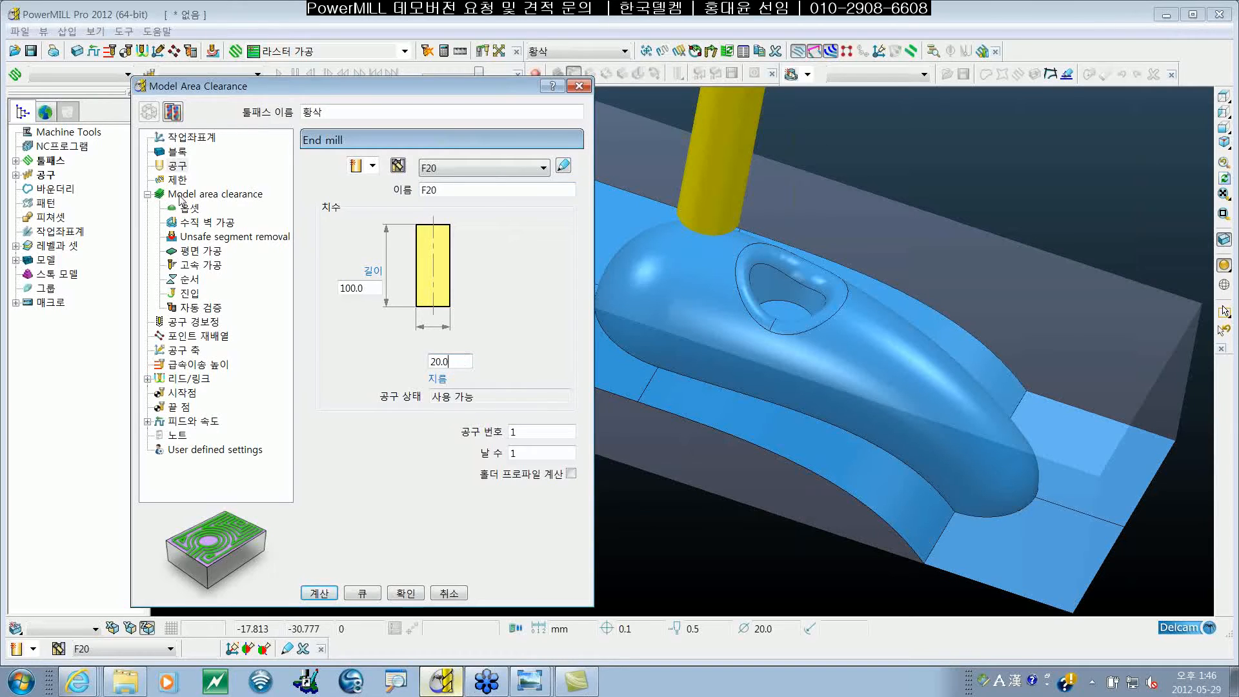
Open the toolpath's Model area clearance settings and inspect the model beside them
click(180, 196)
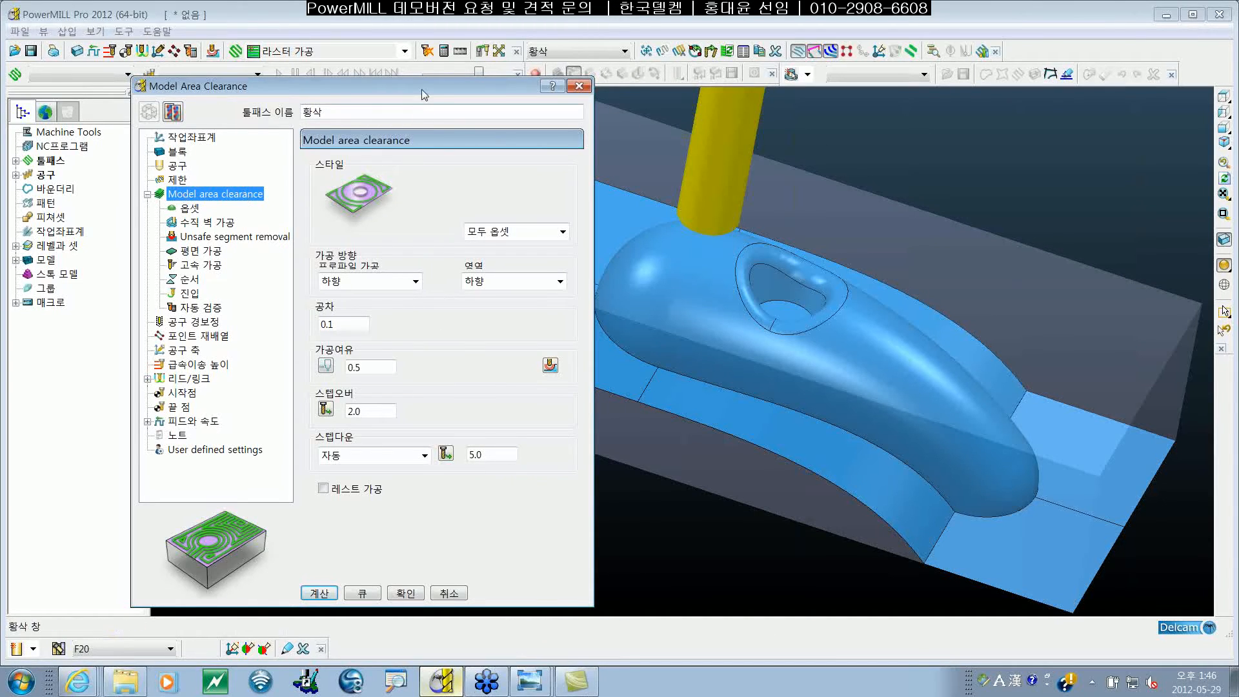
drag(412, 88, 381, 60)
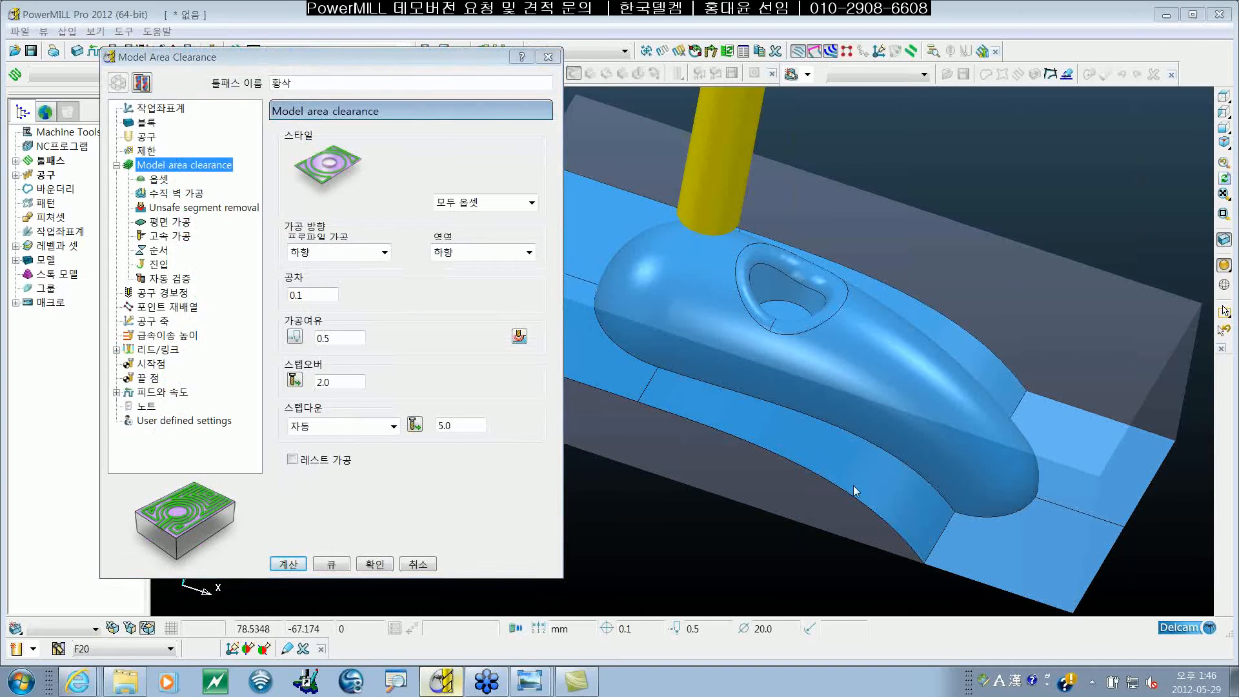
click(854, 456)
mouse_move(855, 451)
middle_down()
mouse_move(698, 270)
mouse_move(697, 404)
mouse_move(793, 335)
mouse_move(768, 385)
mouse_move(682, 362)
mouse_move(721, 336)
middle_up()
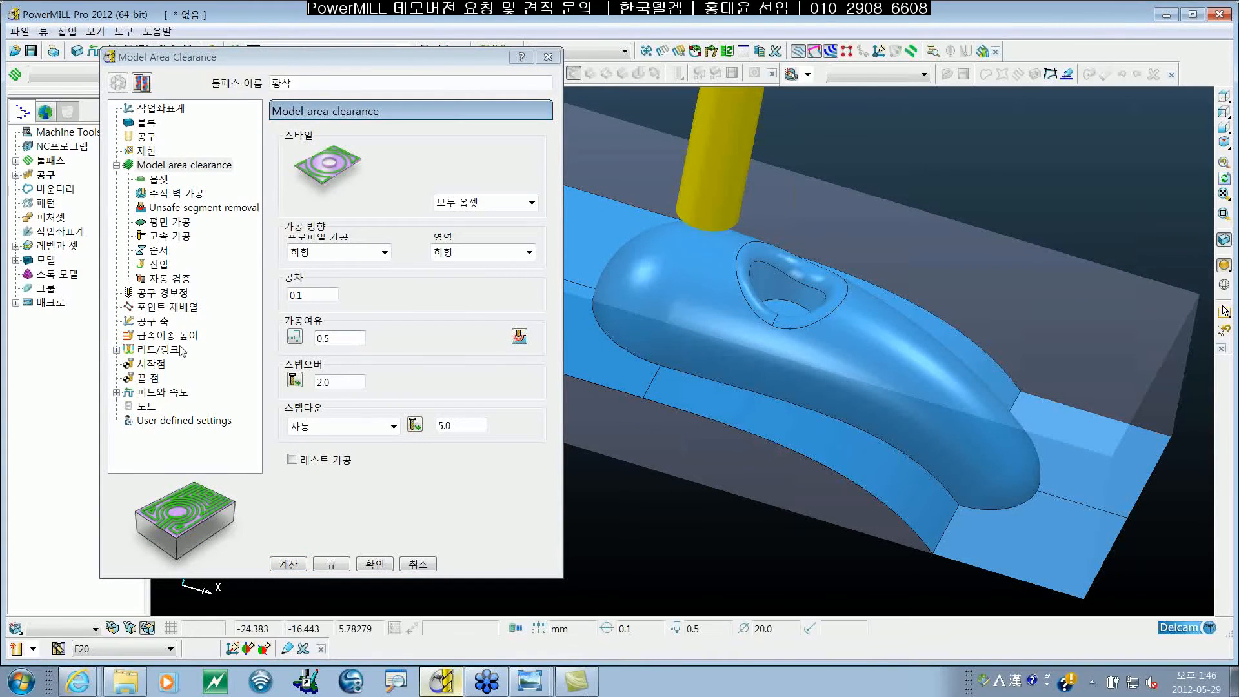
Calculate the toolpath's rapid move heights for a plane safe area with 5.0 rapid clearance and 5.0 plunge clearance
click(166, 336)
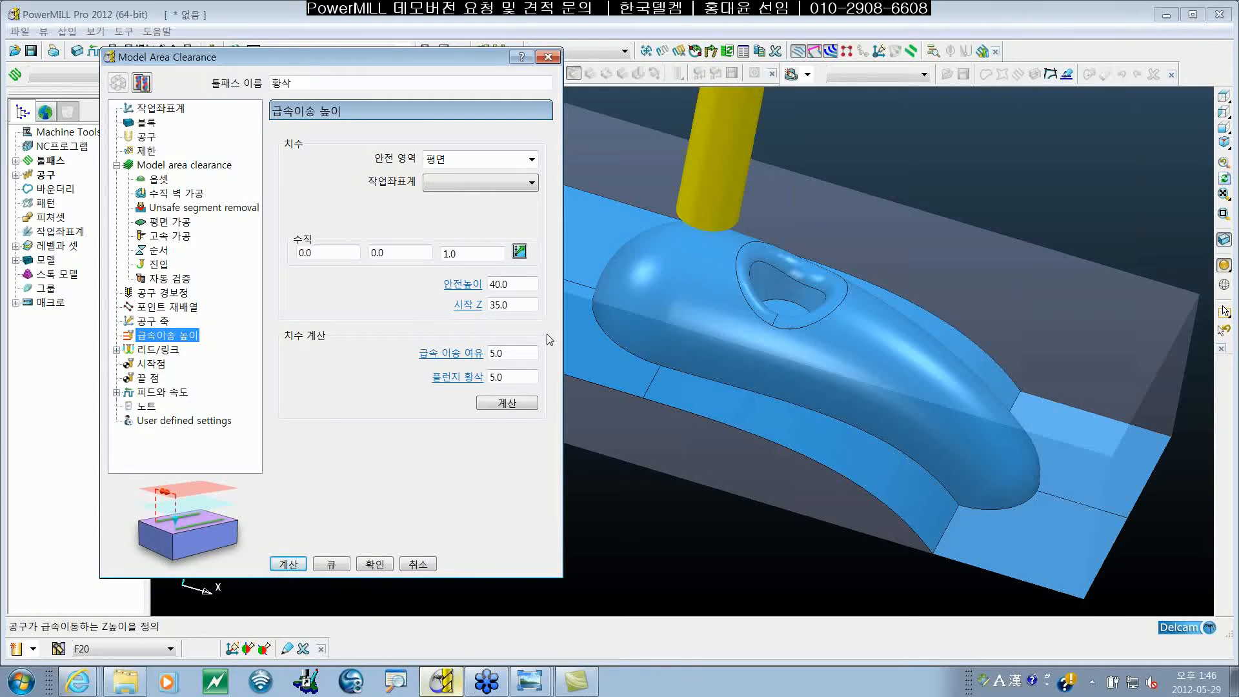
click(533, 402)
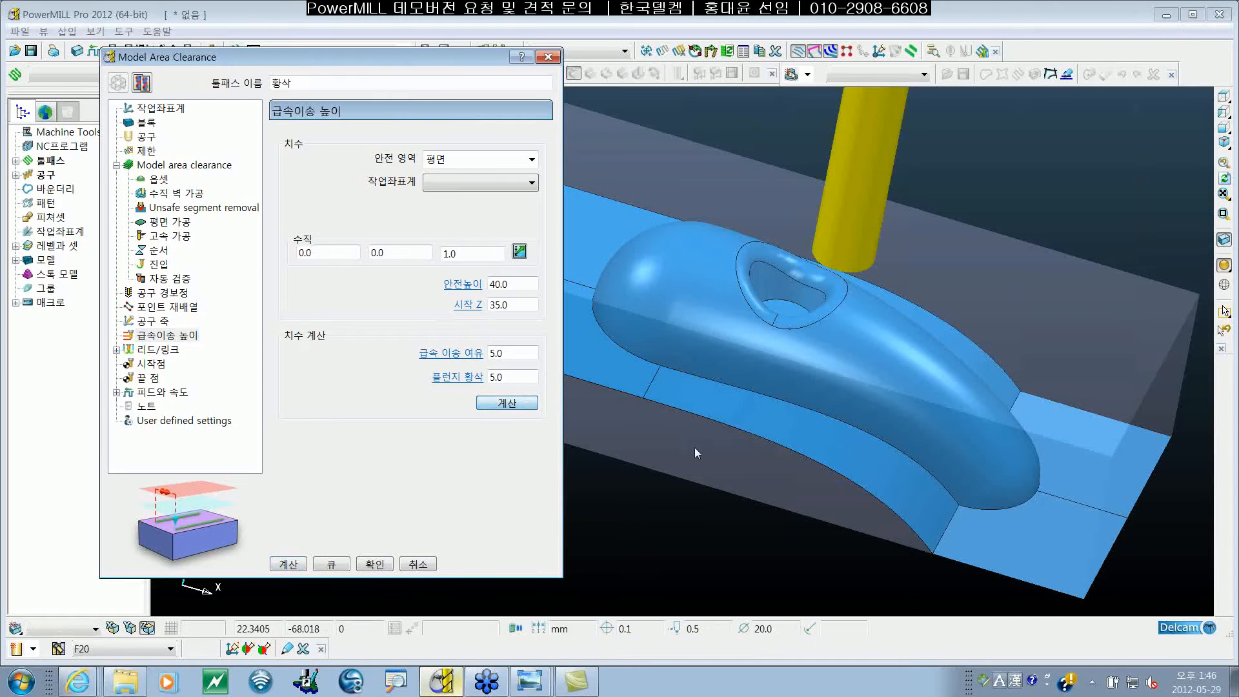
middle_drag(699, 435, 691, 372)
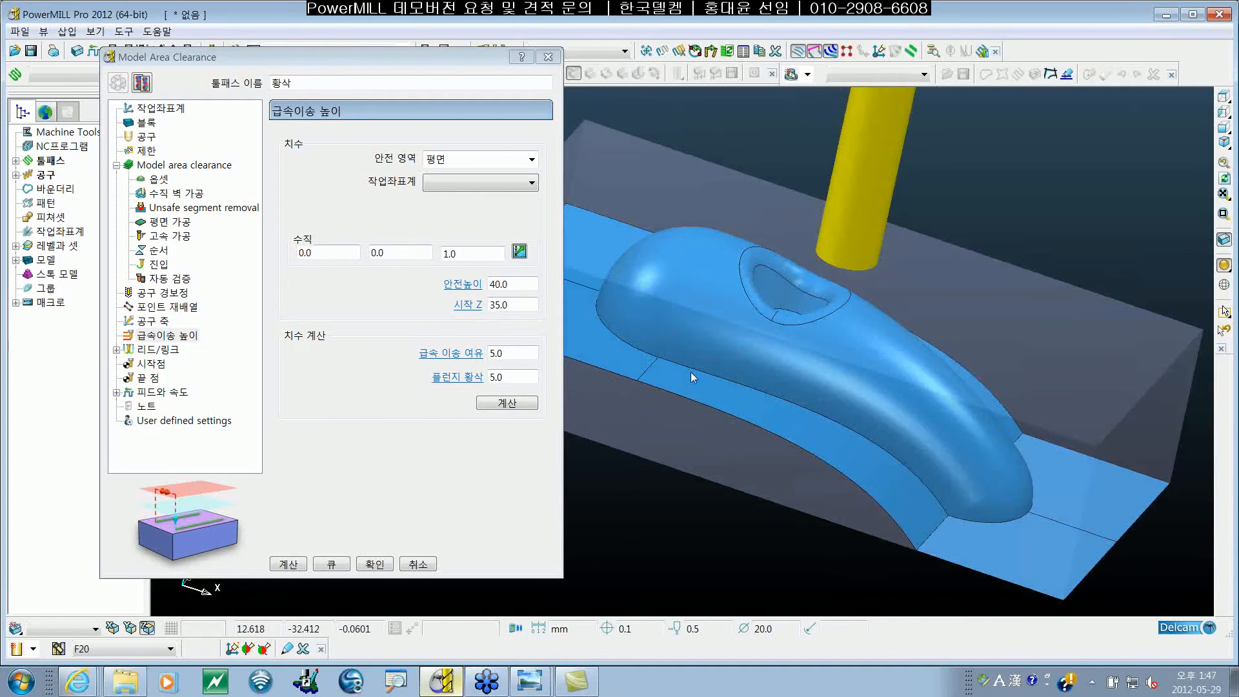
Set the Model area clearance stepover to 10 mm and the automatic stepdown to 10 mm
click(185, 167)
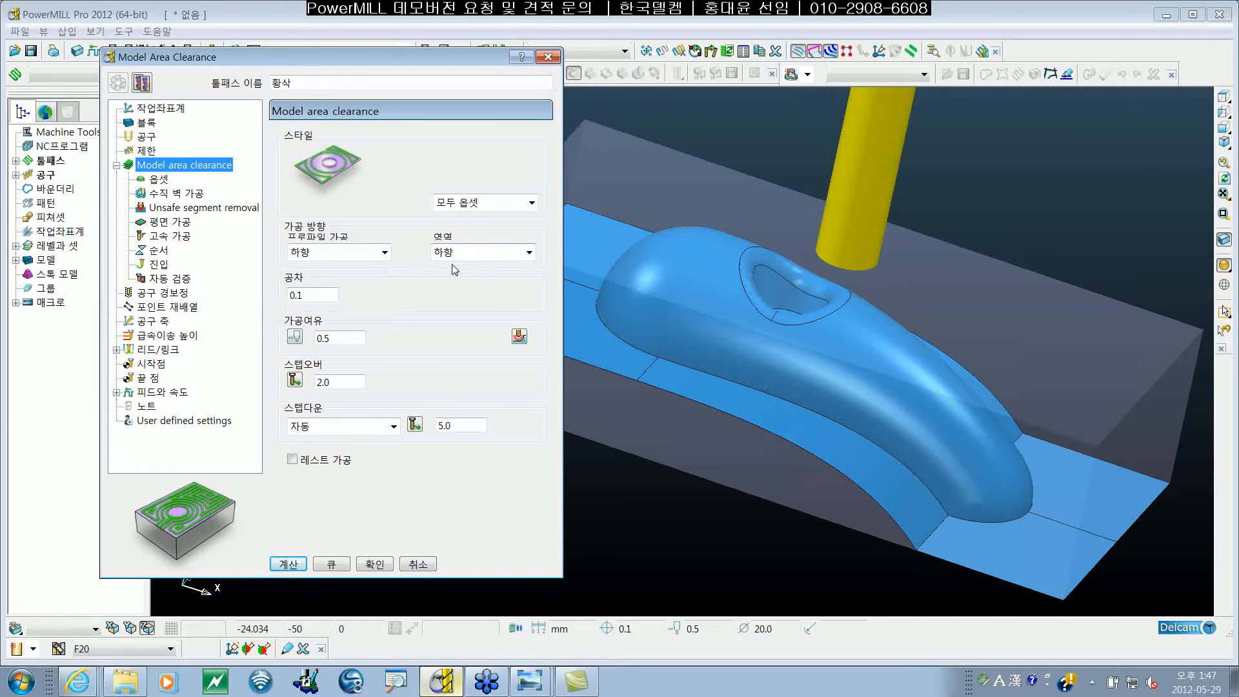
click(302, 294)
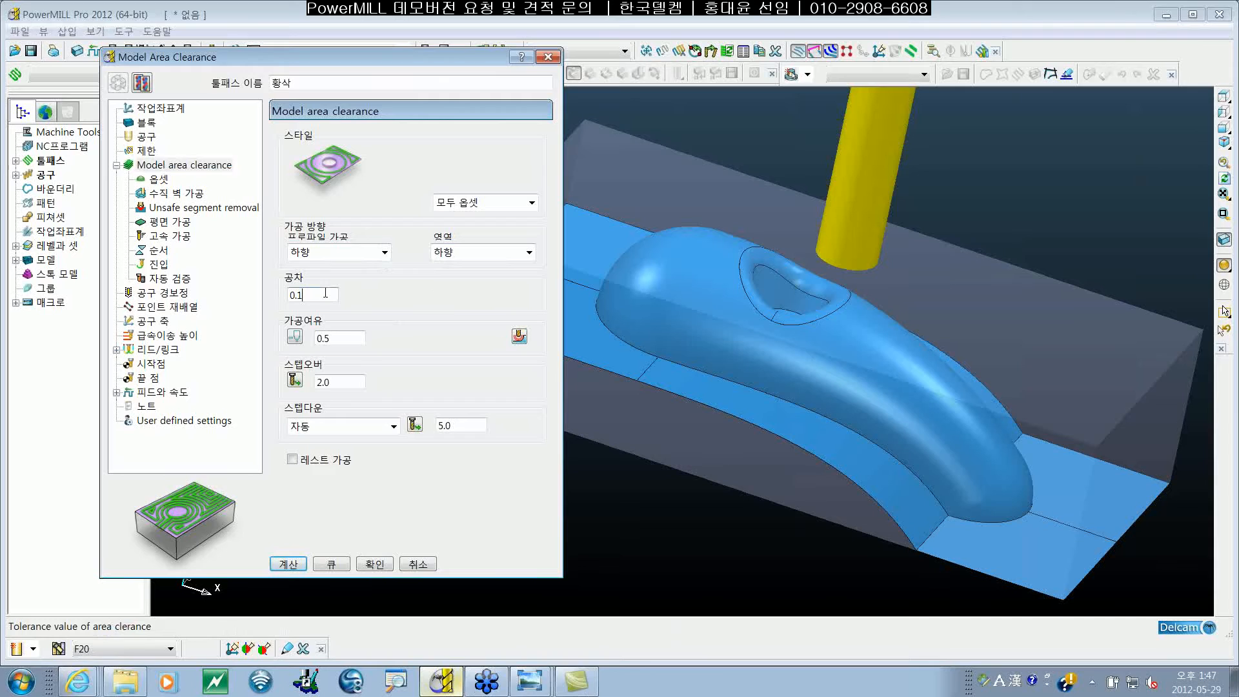
click(356, 338)
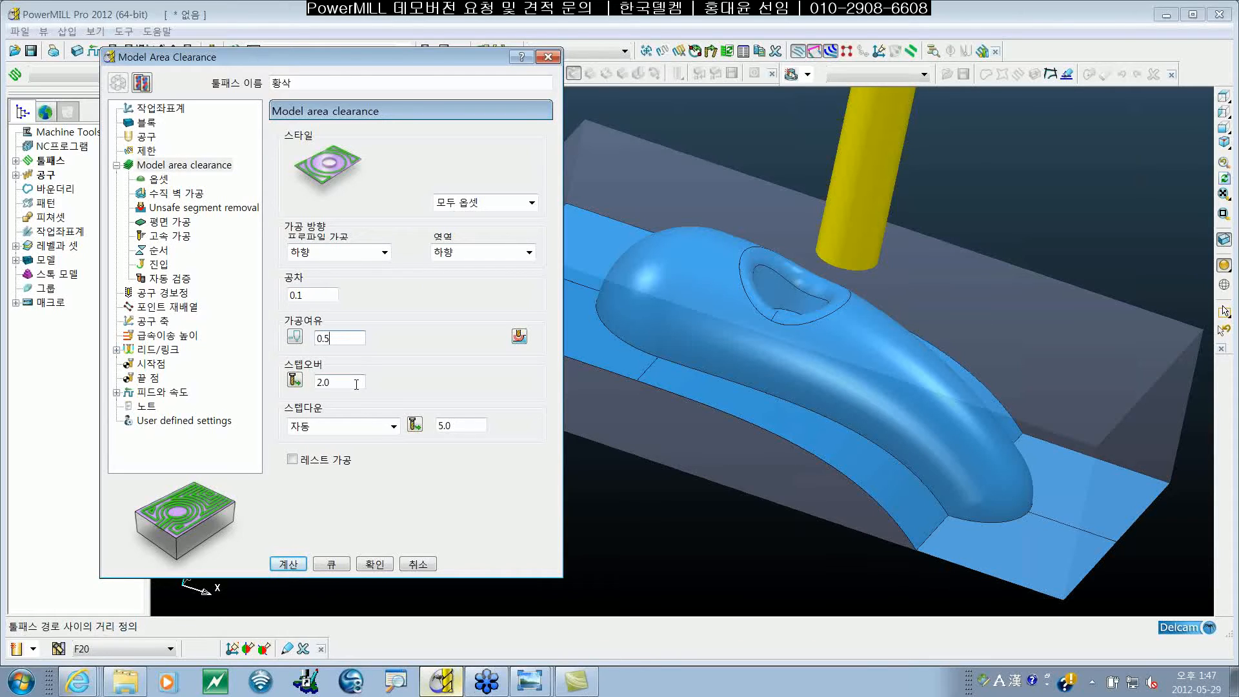
key(Tab)
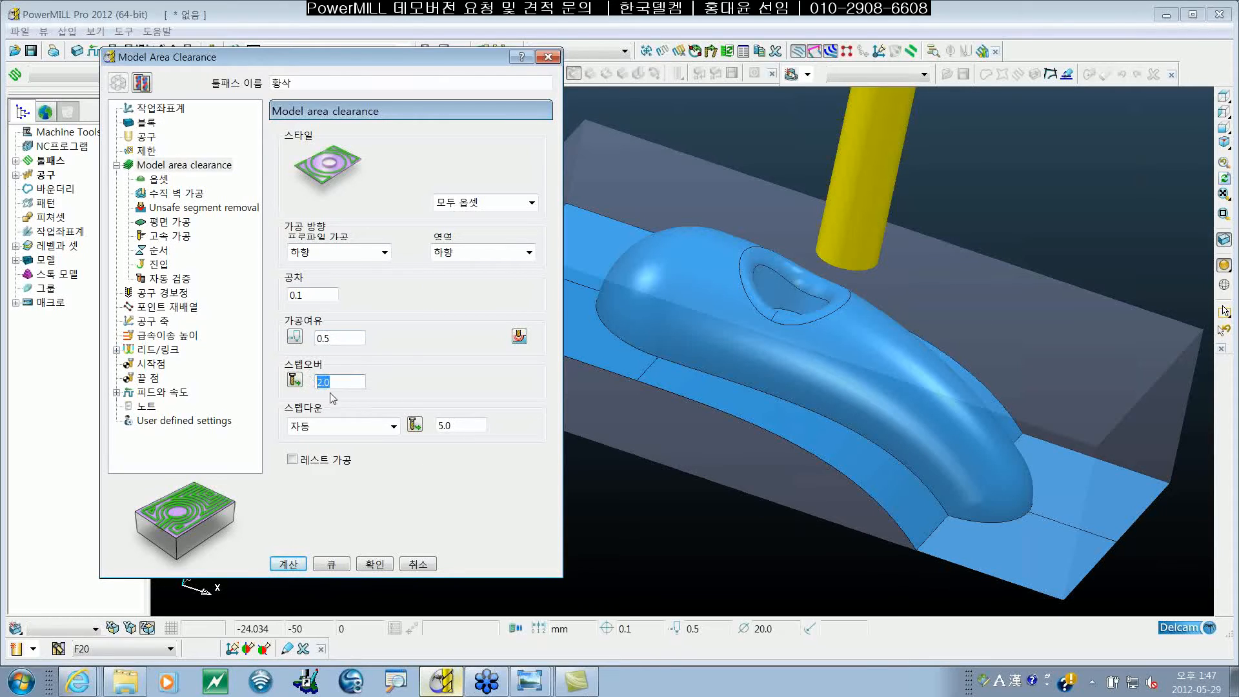
text(1)
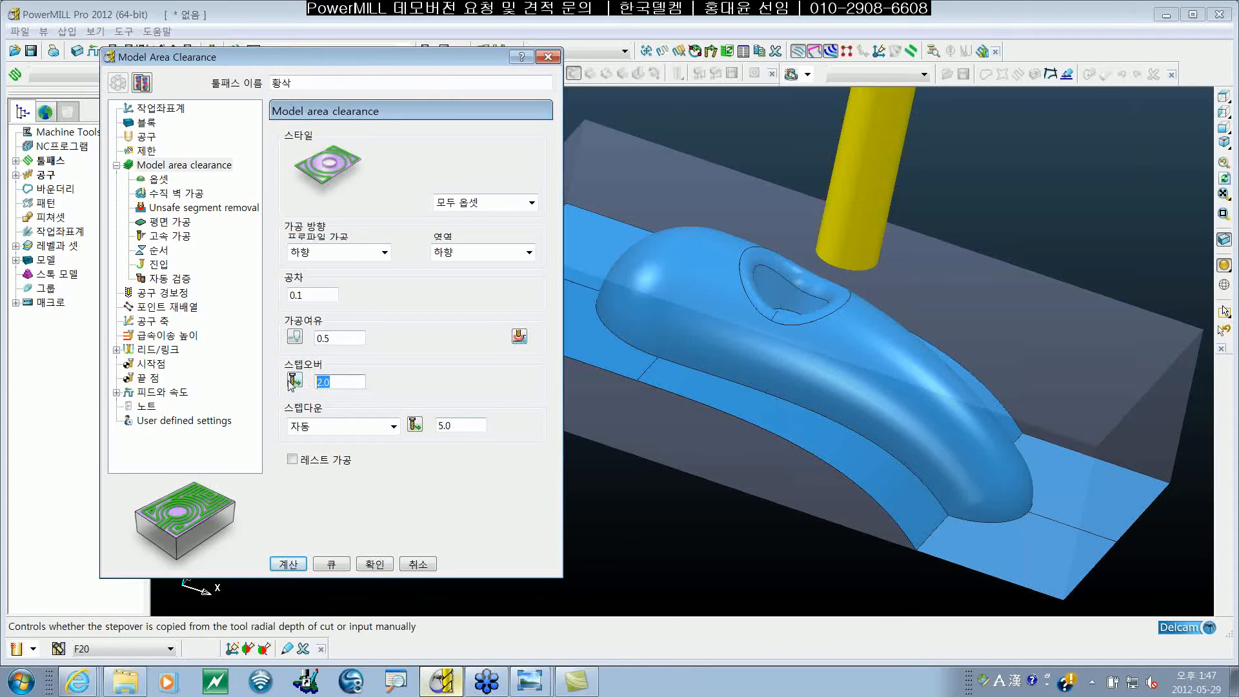
text(0)
key(Tab)
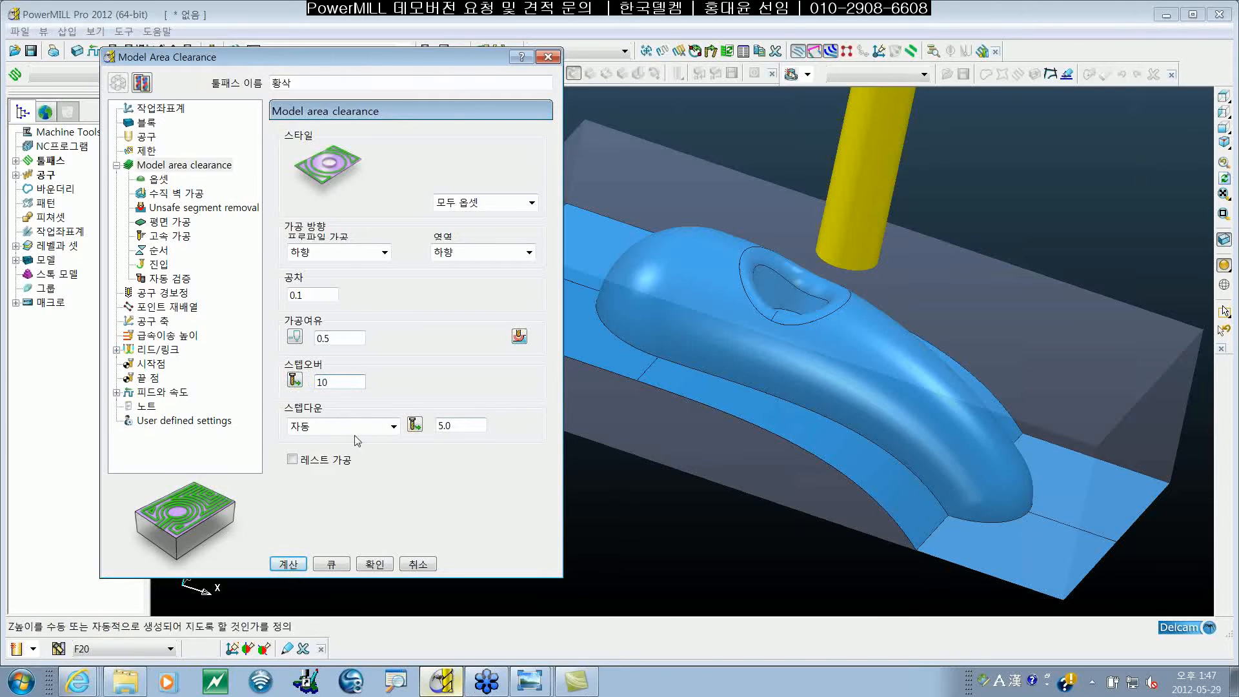
key(Tab)
text(10)
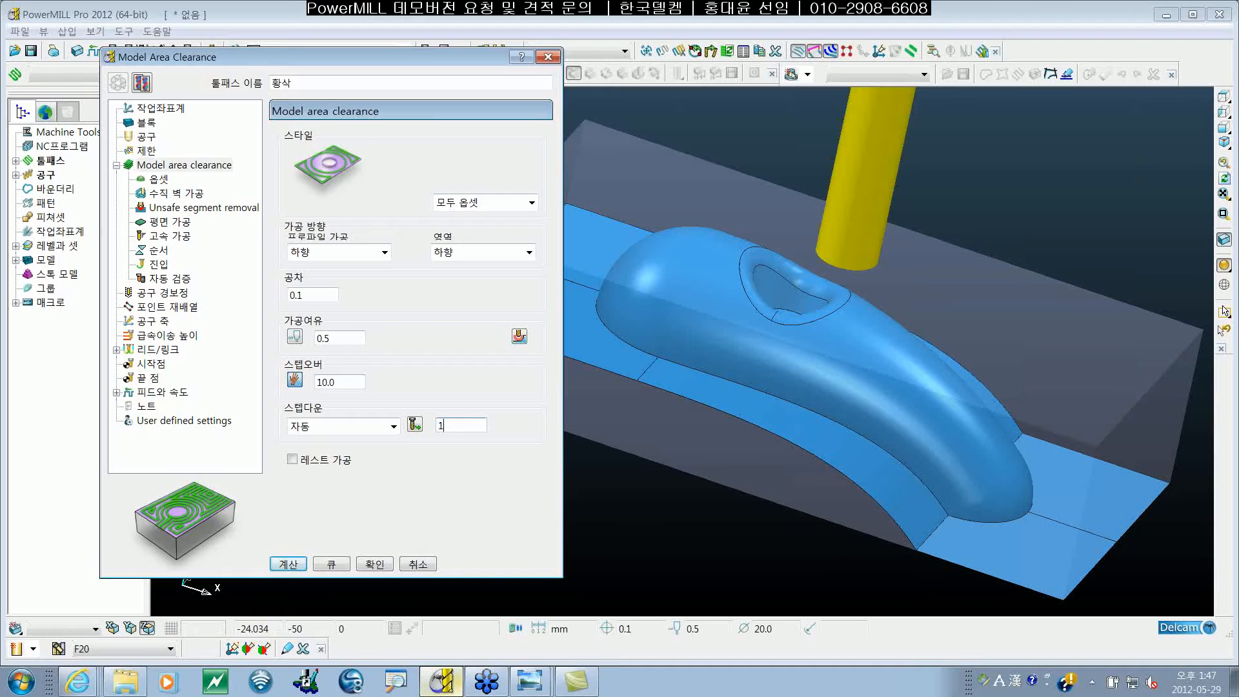
click(338, 379)
Set the machining thickness to 1 mm, calculate the 황삭 roughing toolpath, and close its settings
double_click(336, 338)
text(1)
click(337, 295)
click(296, 568)
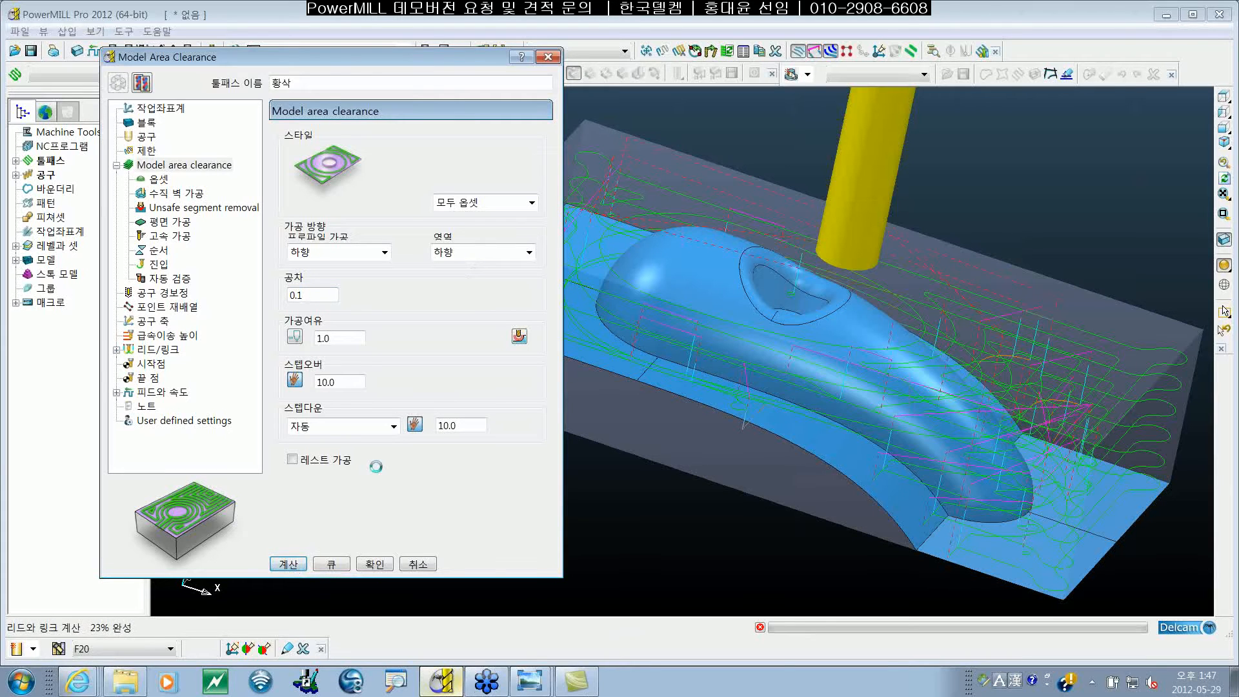
click(548, 57)
Examine the calculated roughing passes and links around the model from several angles
shift+middle_drag(925, 263, 750, 421)
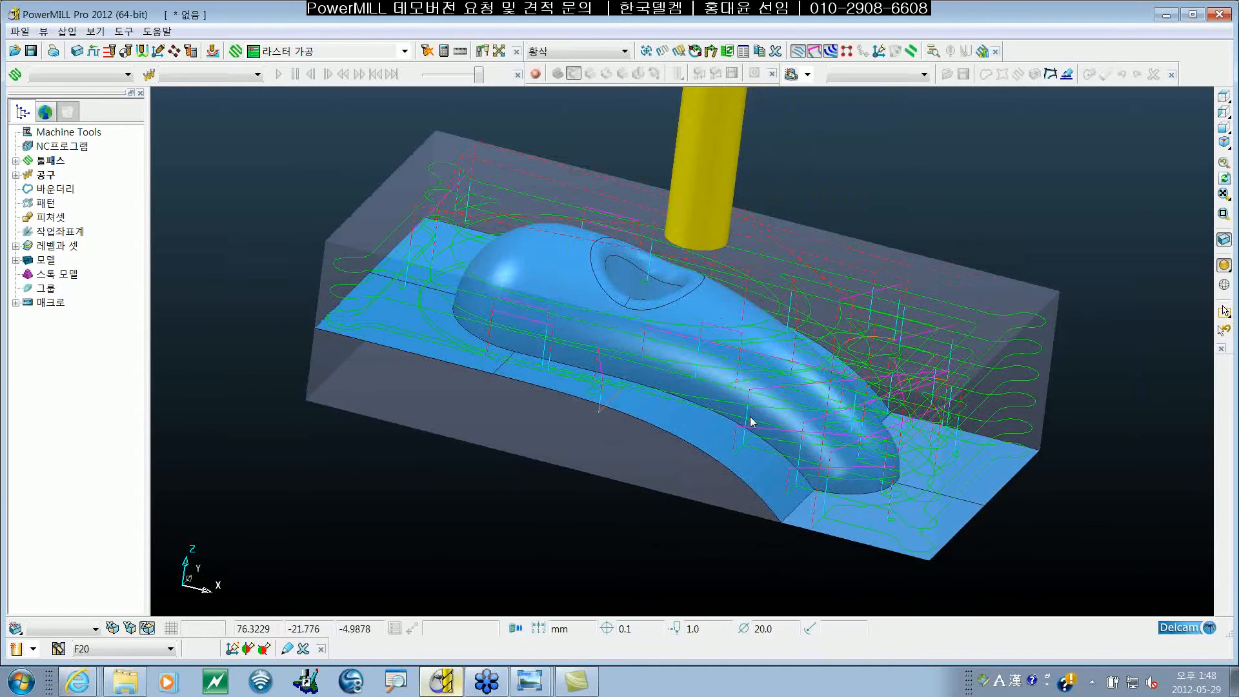
shift+middle_drag(852, 459, 813, 456)
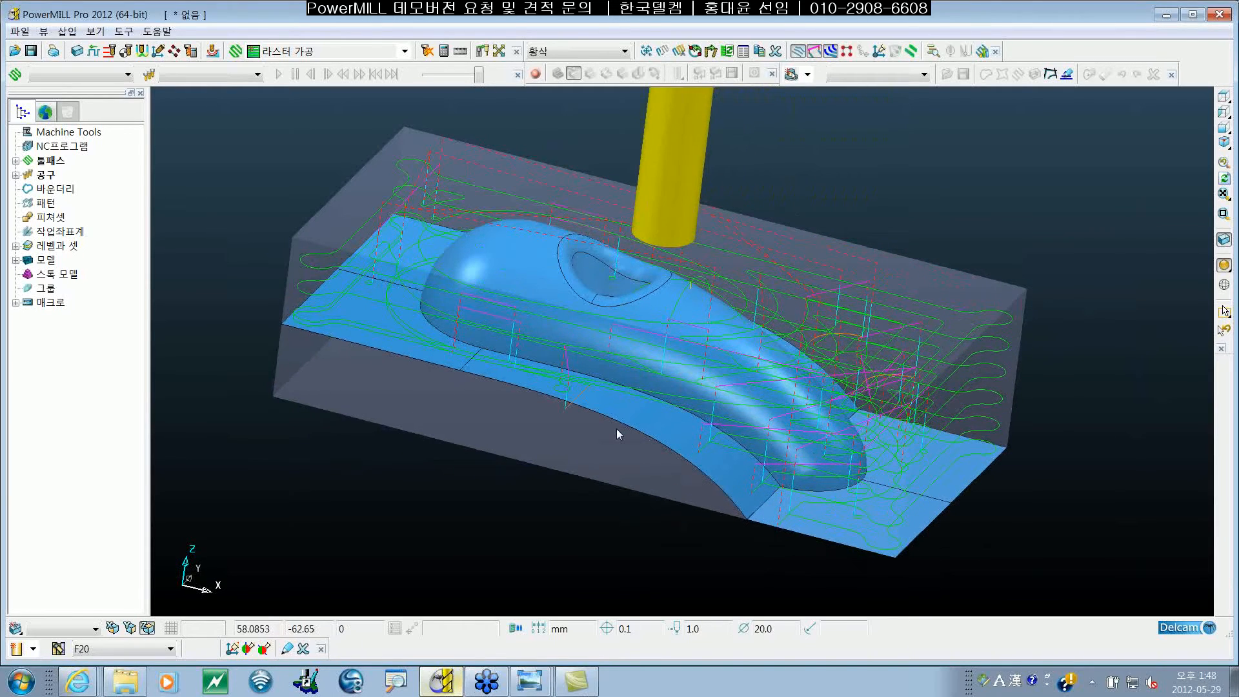
middle_drag(617, 429, 742, 451)
scroll(742, 449, up, 2)
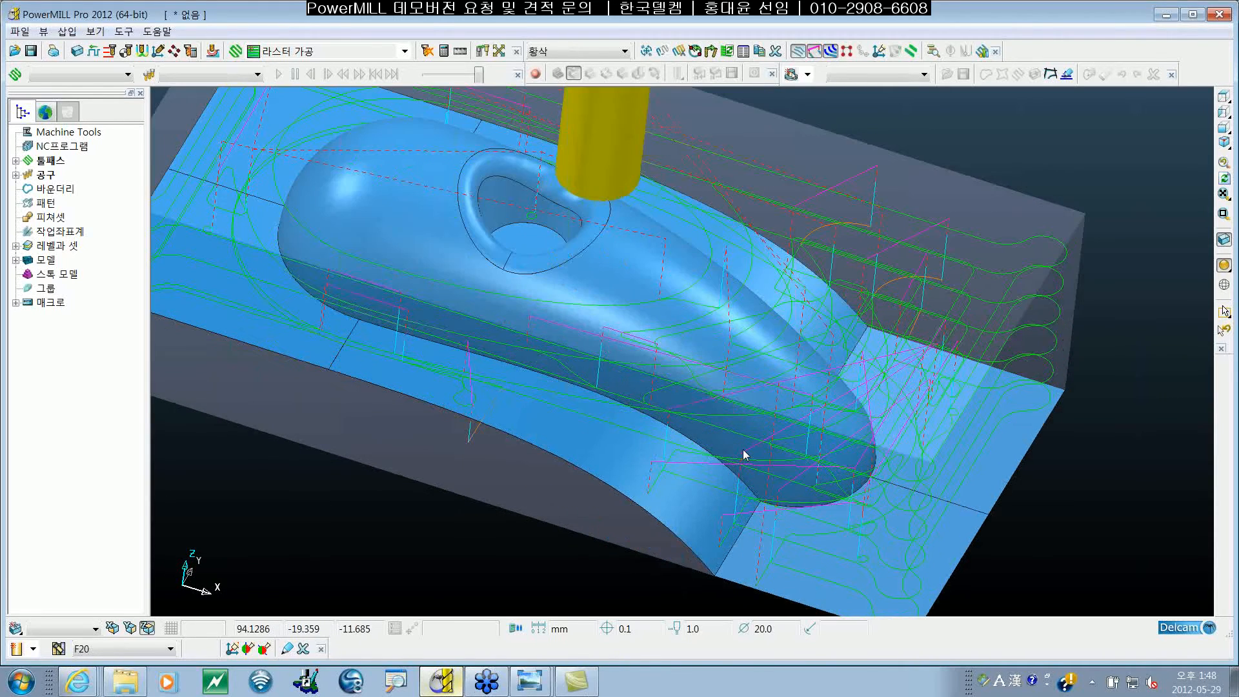
scroll(742, 449, down, 2)
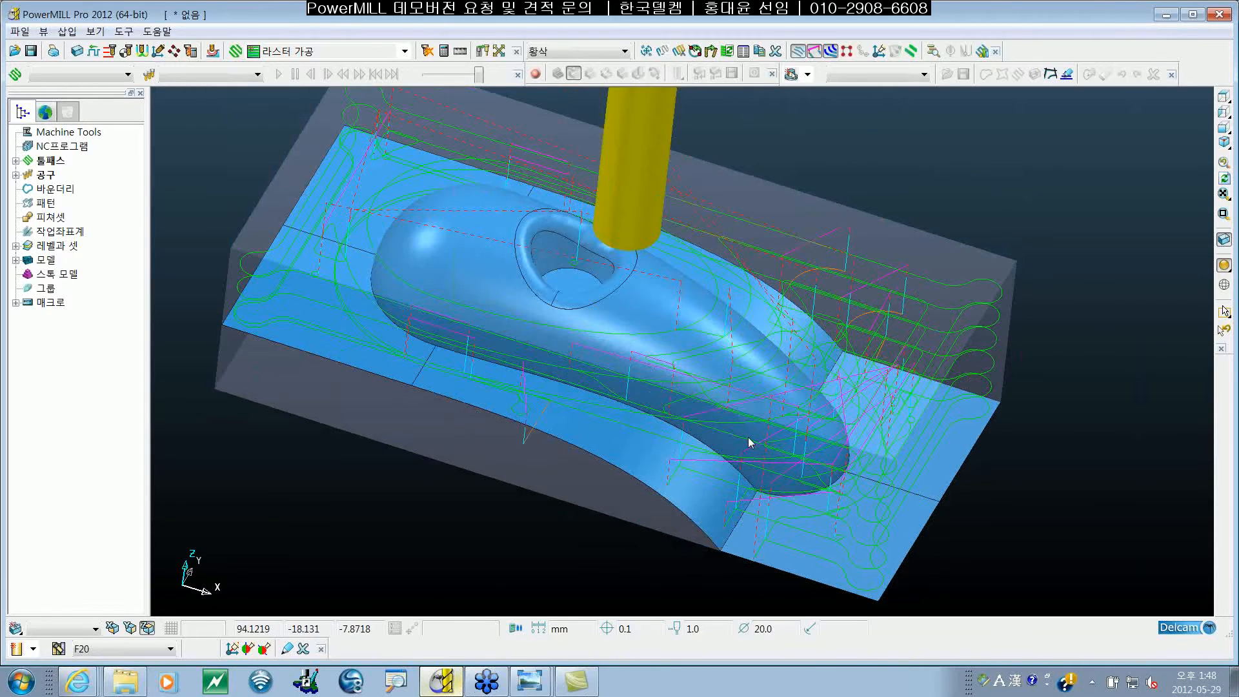
shift+middle_drag(750, 443, 813, 444)
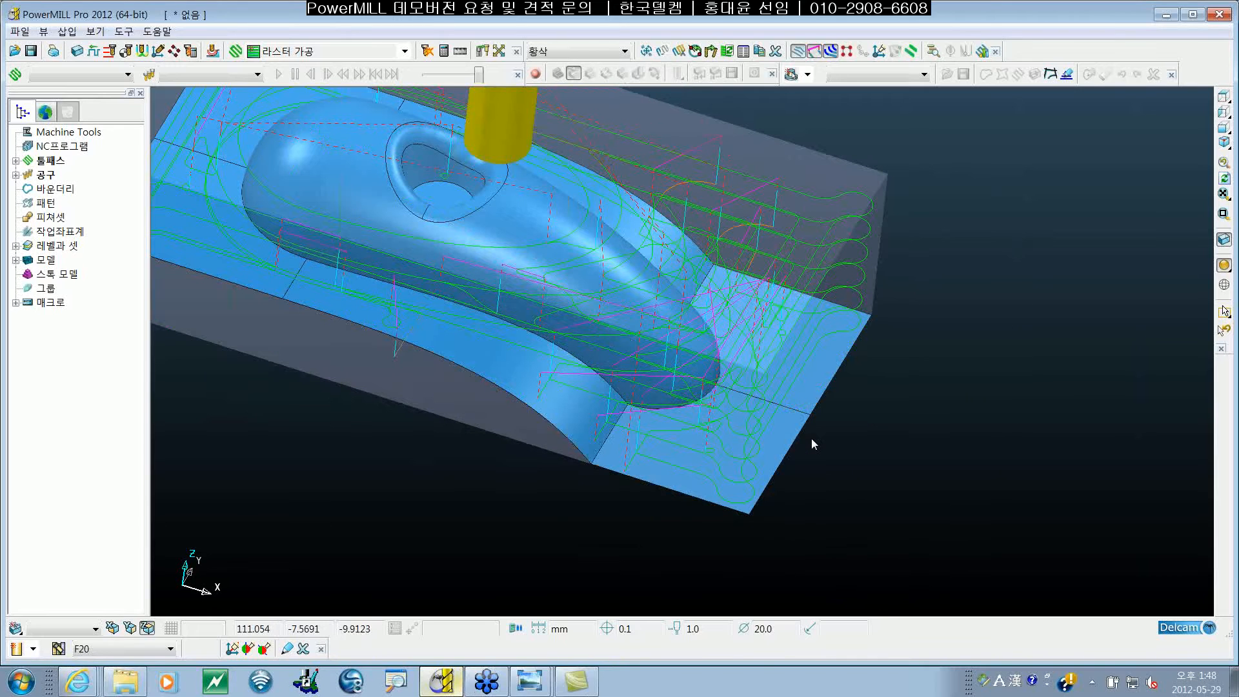
From the front, examine the gap between the lowest roughing pass and the flat base surface, selecting that pass
key(ctrl+2)
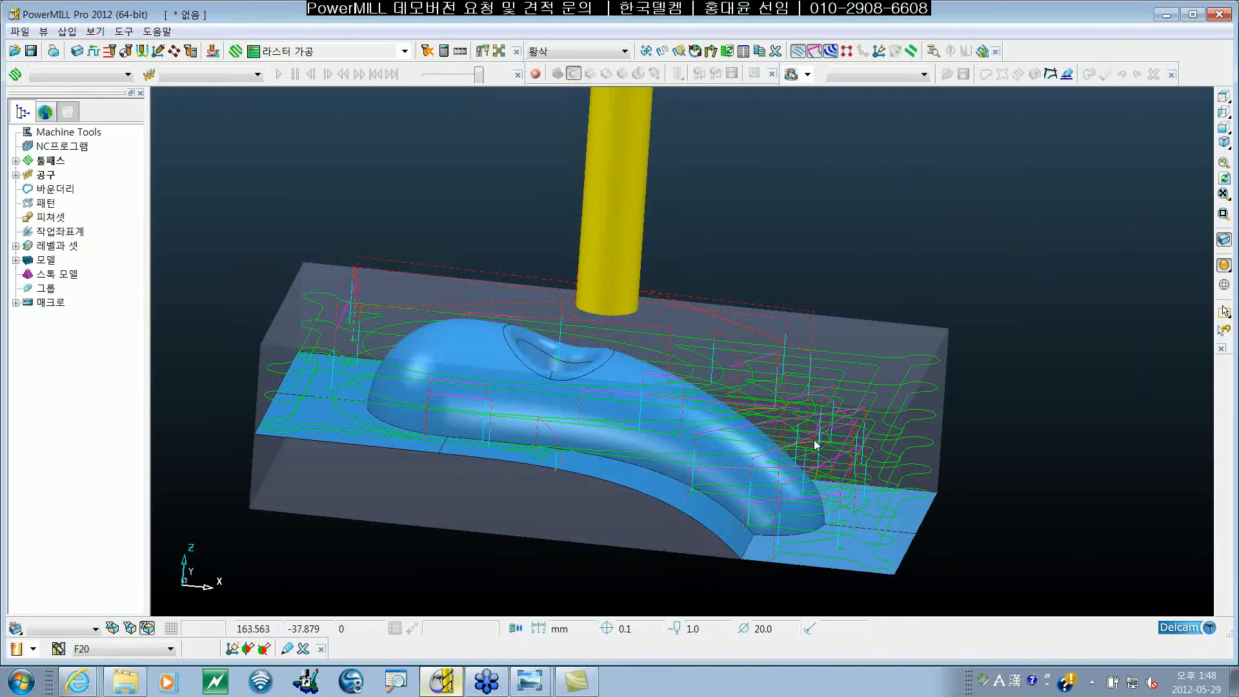
scroll(765, 568, up, 5)
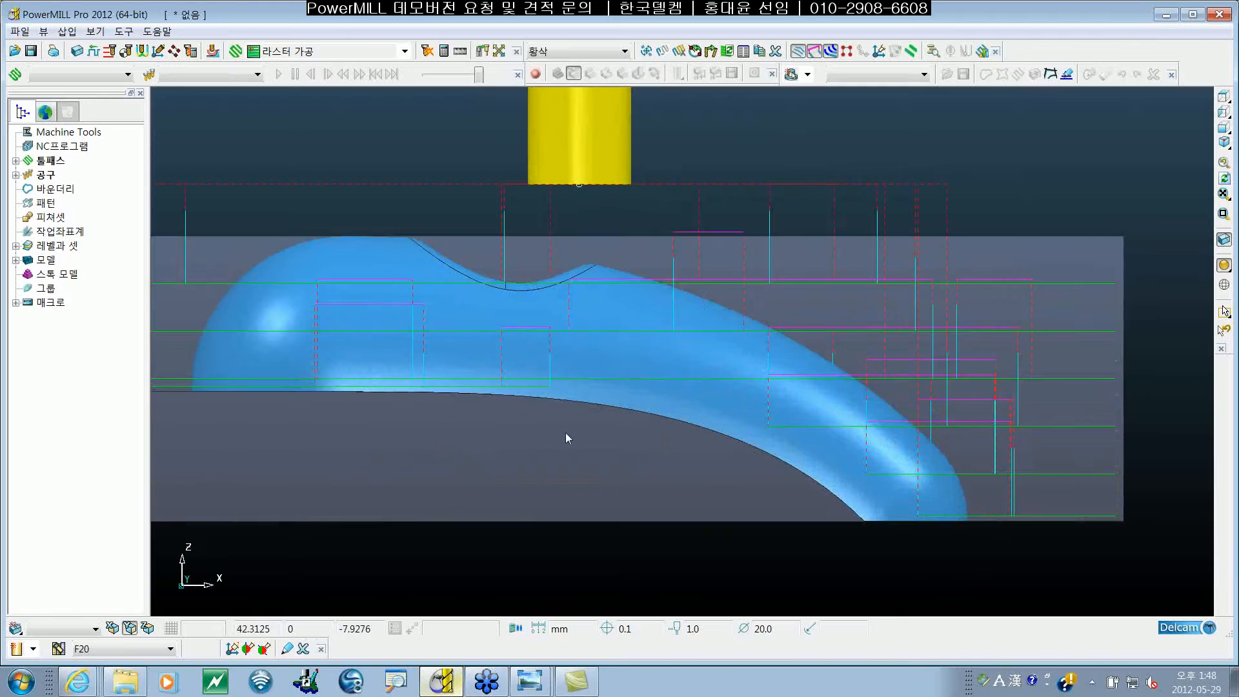
scroll(454, 404, up, 5)
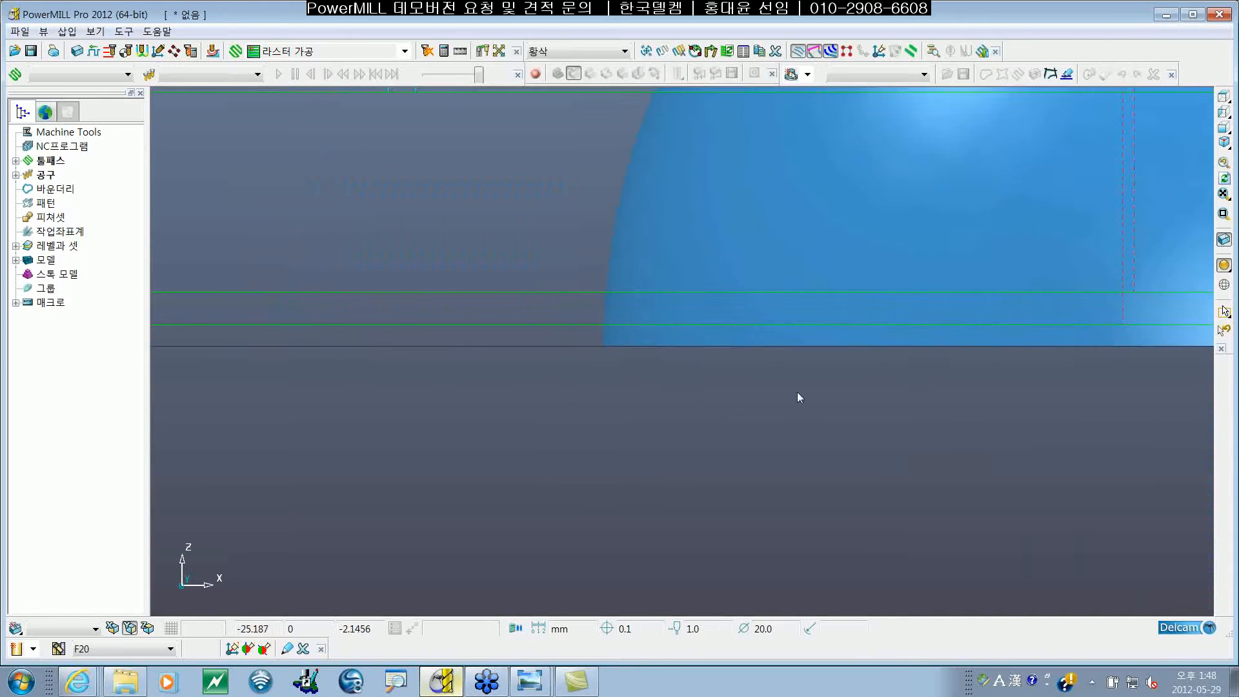
shift+middle_drag(363, 407, 722, 378)
scroll(725, 330, up, 4)
click(688, 303)
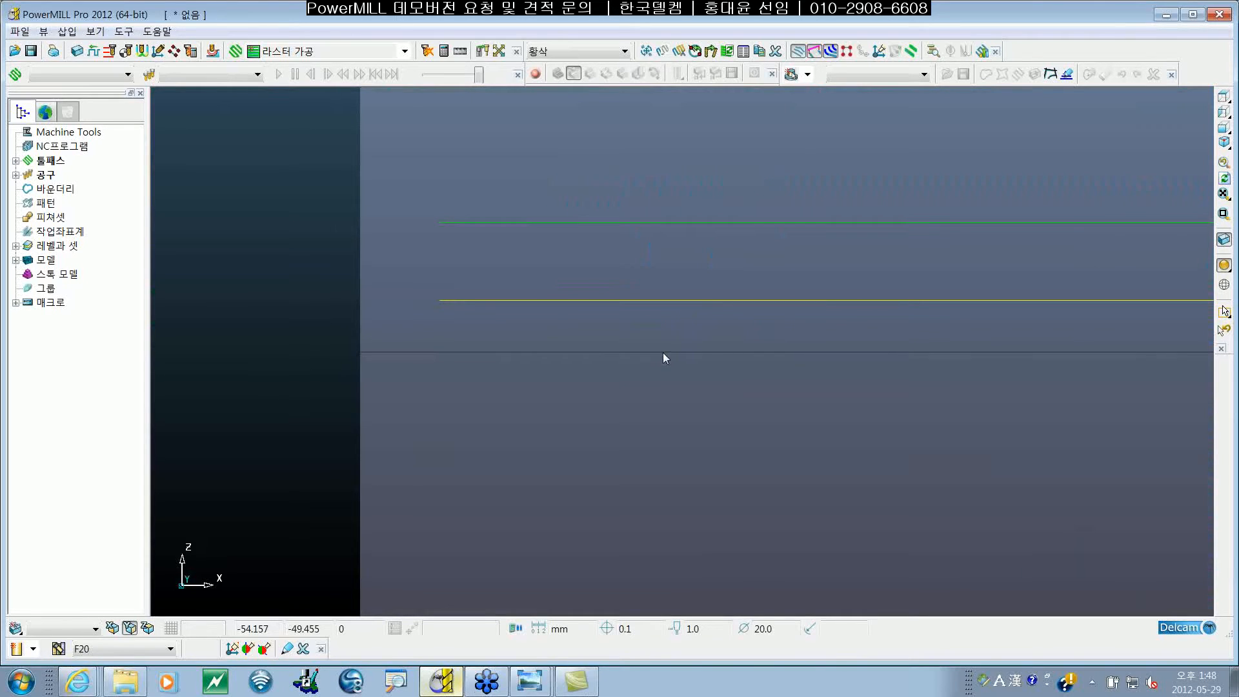
scroll(659, 345, up, 5)
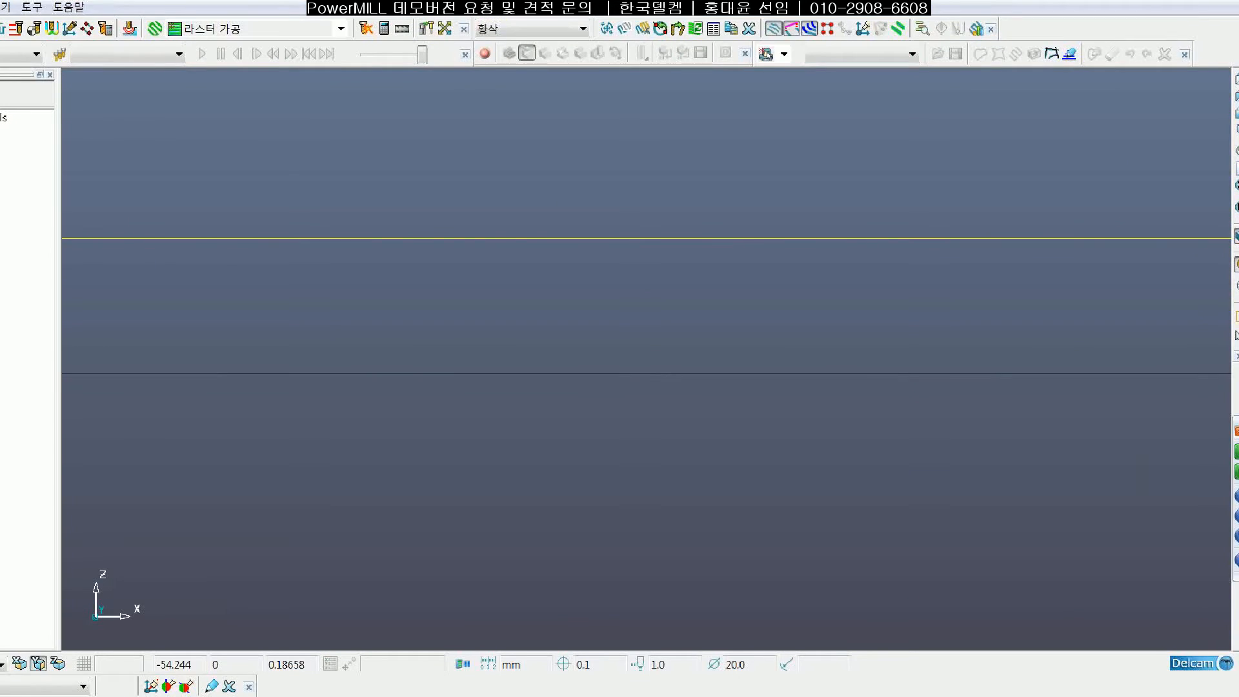
mouse_move(629, 374)
mouse_down()
mouse_move(628, 238)
mouse_move(614, 258)
mouse_move(632, 240)
mouse_up()
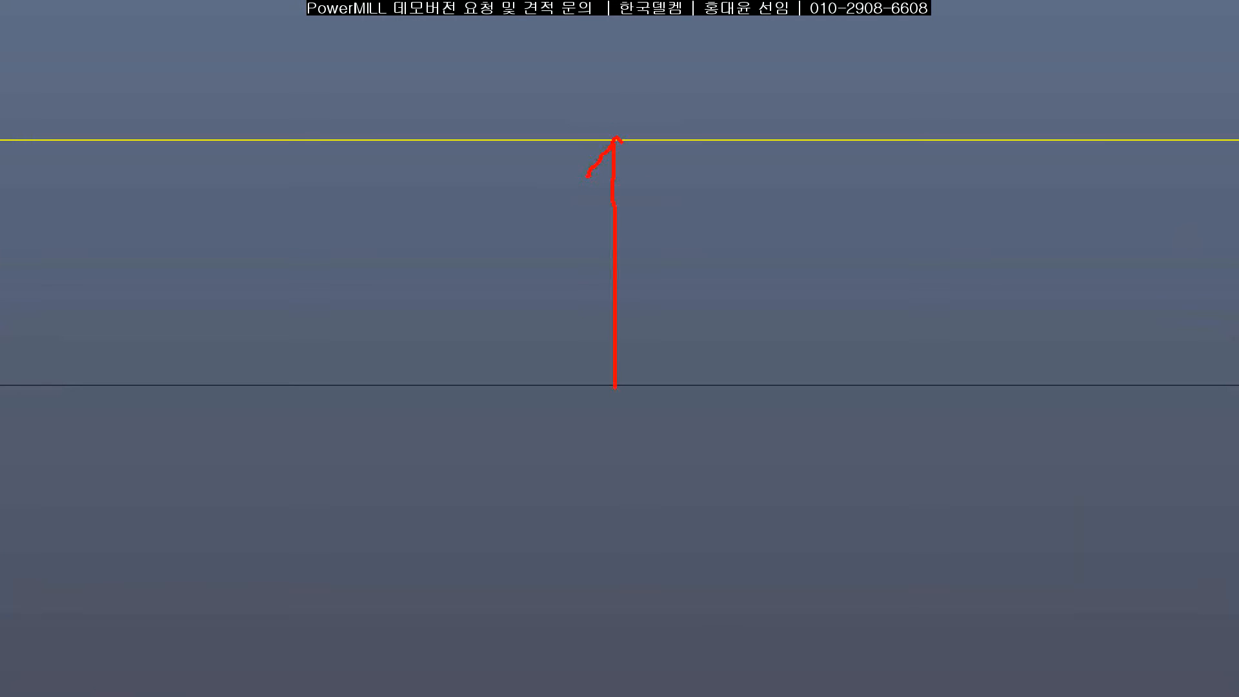
drag(617, 138, 664, 189)
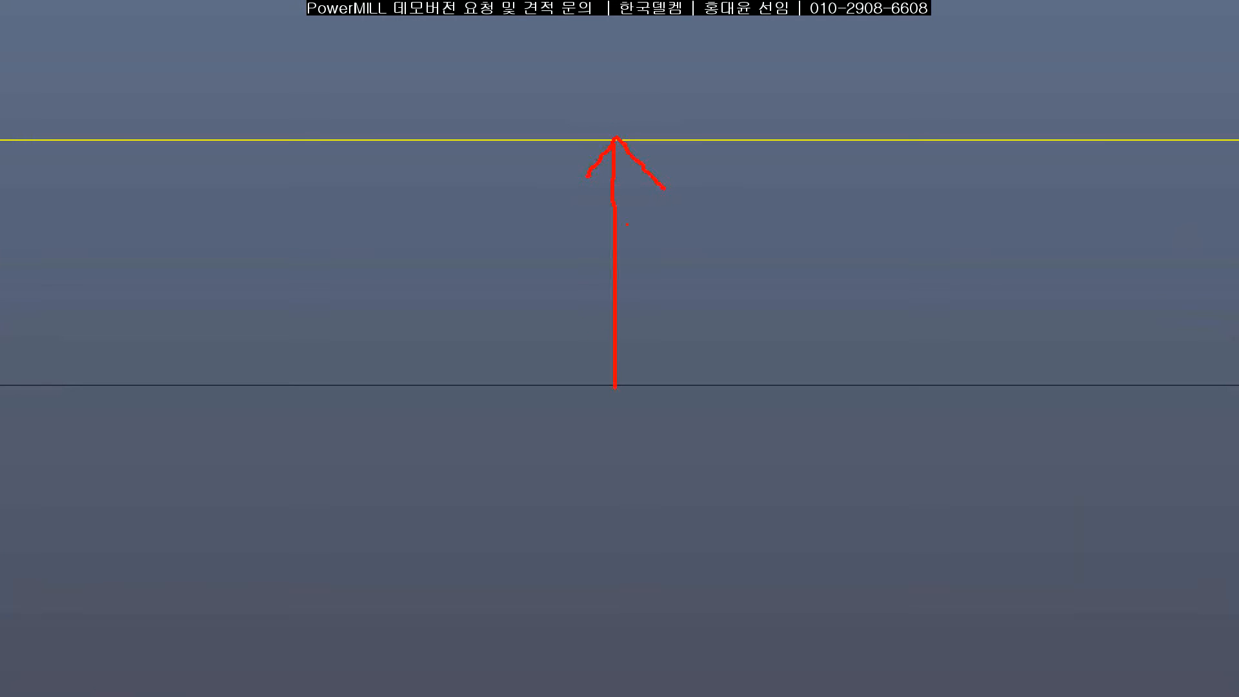
mouse_move(588, 354)
mouse_down()
mouse_move(616, 387)
mouse_move(659, 348)
mouse_up()
mouse_move(666, 229)
mouse_down()
mouse_move(673, 284)
mouse_move(703, 291)
mouse_move(756, 255)
mouse_move(760, 307)
mouse_up()
mouse_move(767, 233)
mouse_down()
mouse_move(777, 293)
mouse_move(871, 288)
mouse_move(871, 301)
mouse_up()
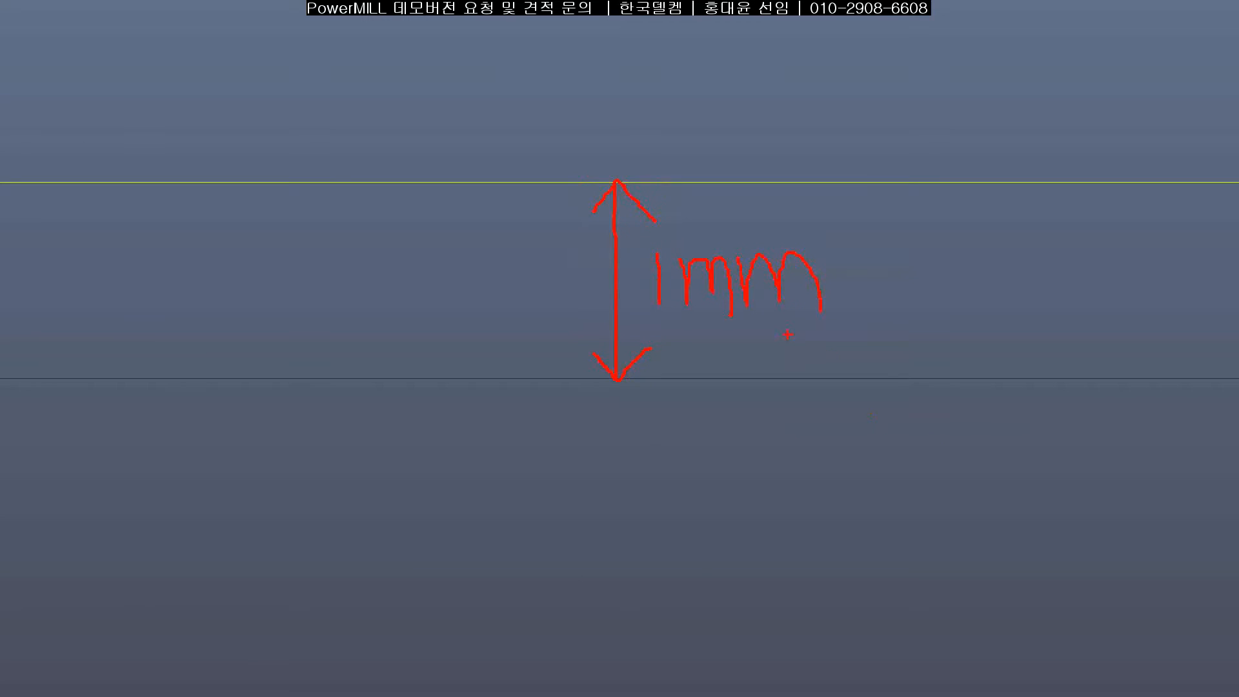
key(Escape)
Examine the roughing passes over the flat base at an angle, then across the whole part and block
scroll(643, 395, down, 5)
mouse_move(729, 441)
shift+middle_down()
mouse_move(621, 416)
mouse_move(545, 418)
shift+middle_up()
scroll(621, 413, down, 3)
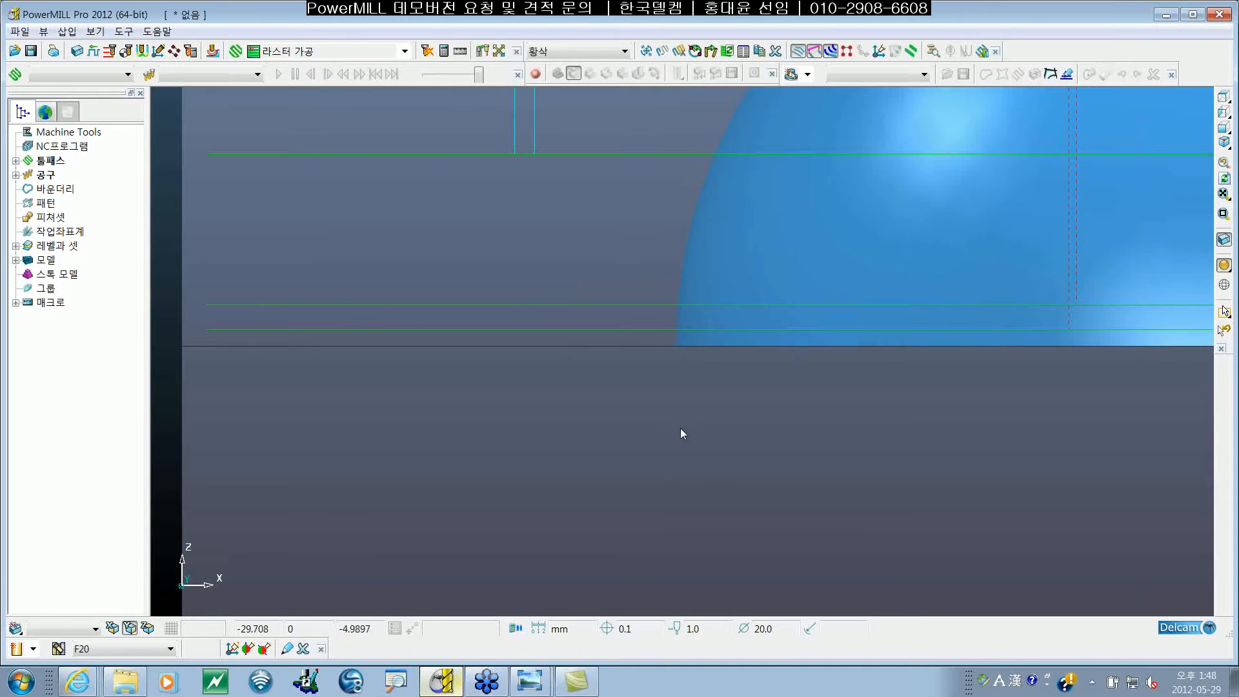
middle_drag(747, 417, 707, 432)
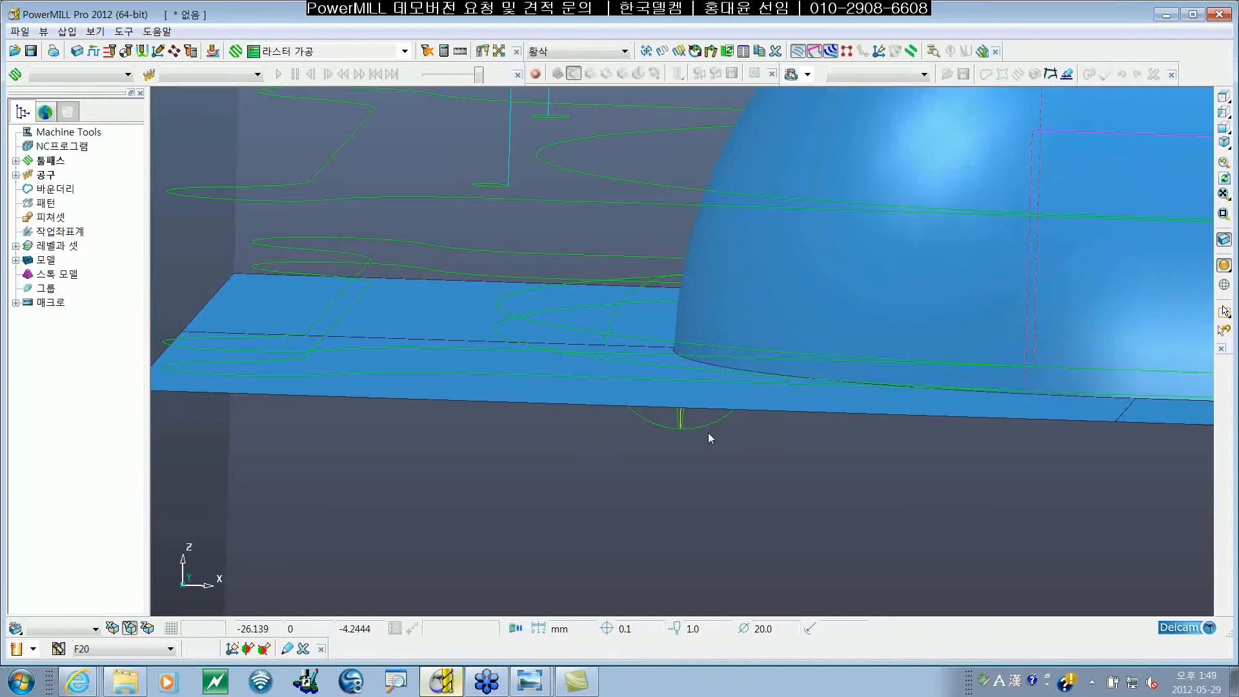
scroll(707, 432, down, 5)
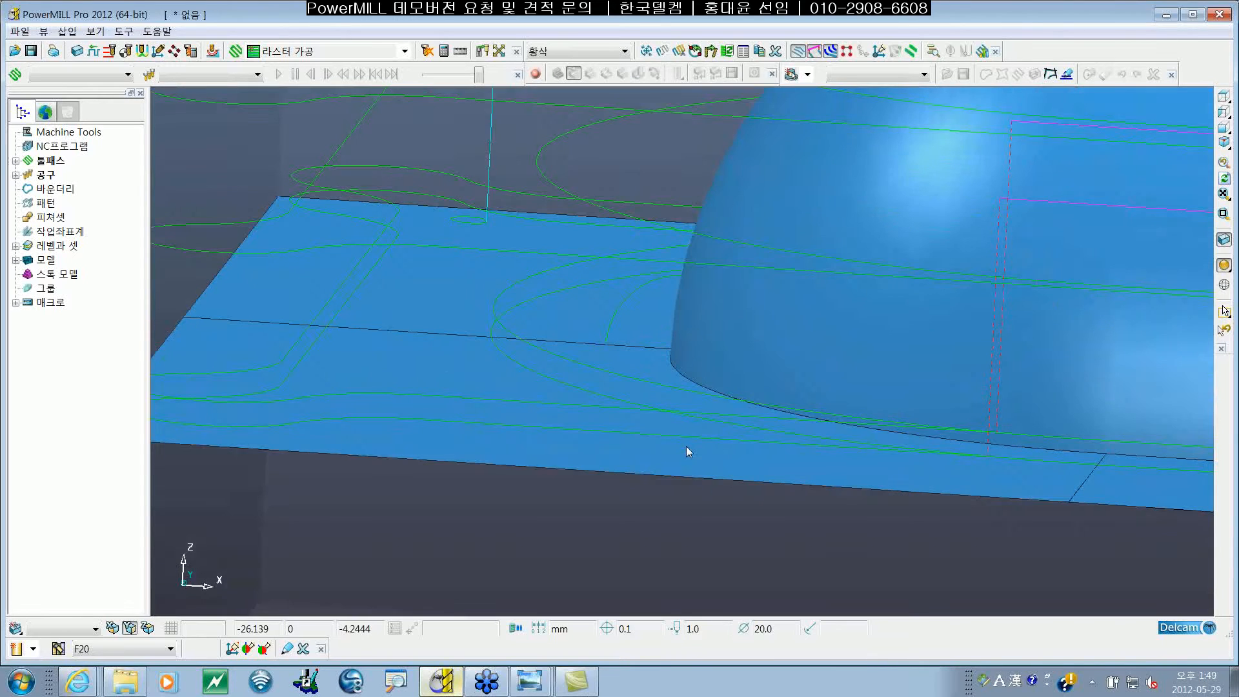
scroll(678, 465, down, 4)
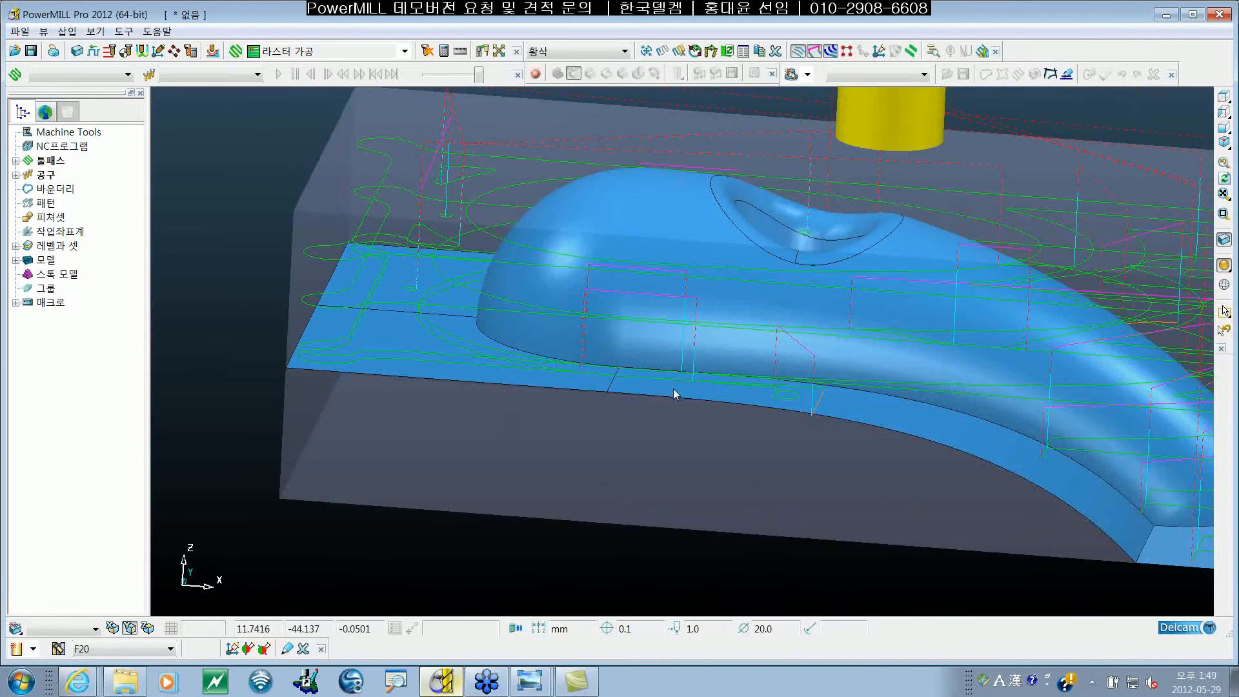
shift+middle_drag(741, 440, 644, 497)
scroll(672, 432, down, 3)
scroll(642, 486, up, 1)
scroll(644, 485, down, 1)
Load the 황삭 toolpath into simulation from its start and reposition the simulation controls
click(15, 160)
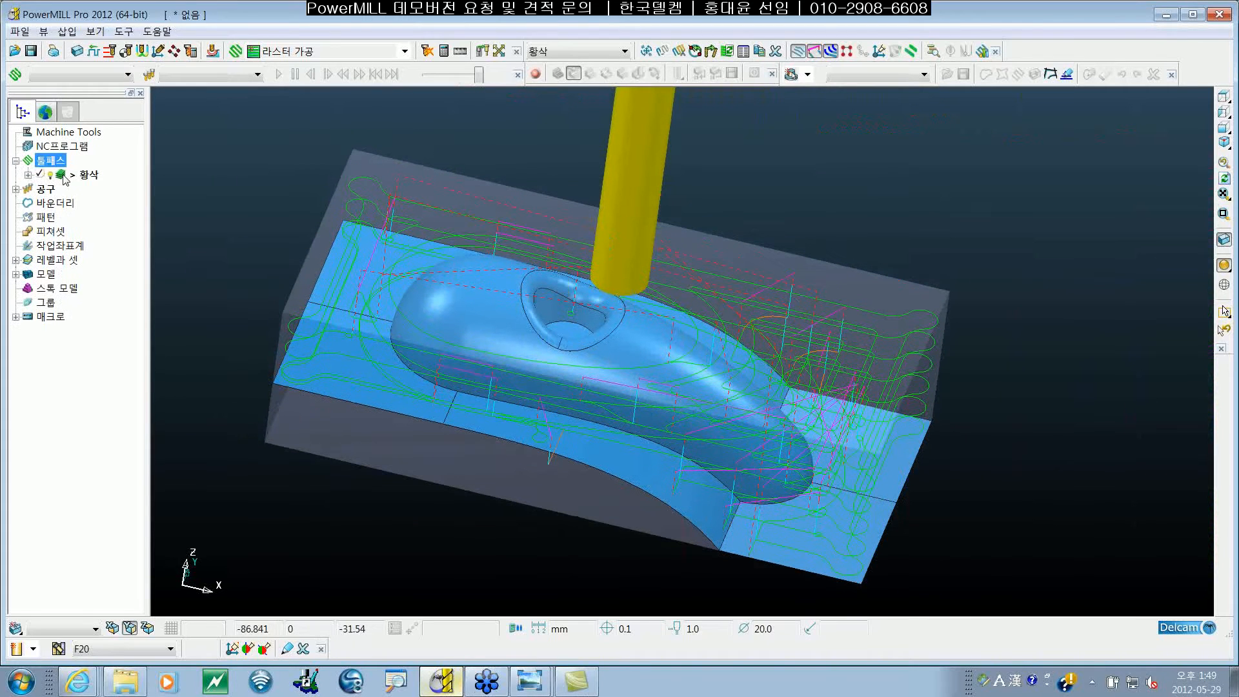
right_click(71, 176)
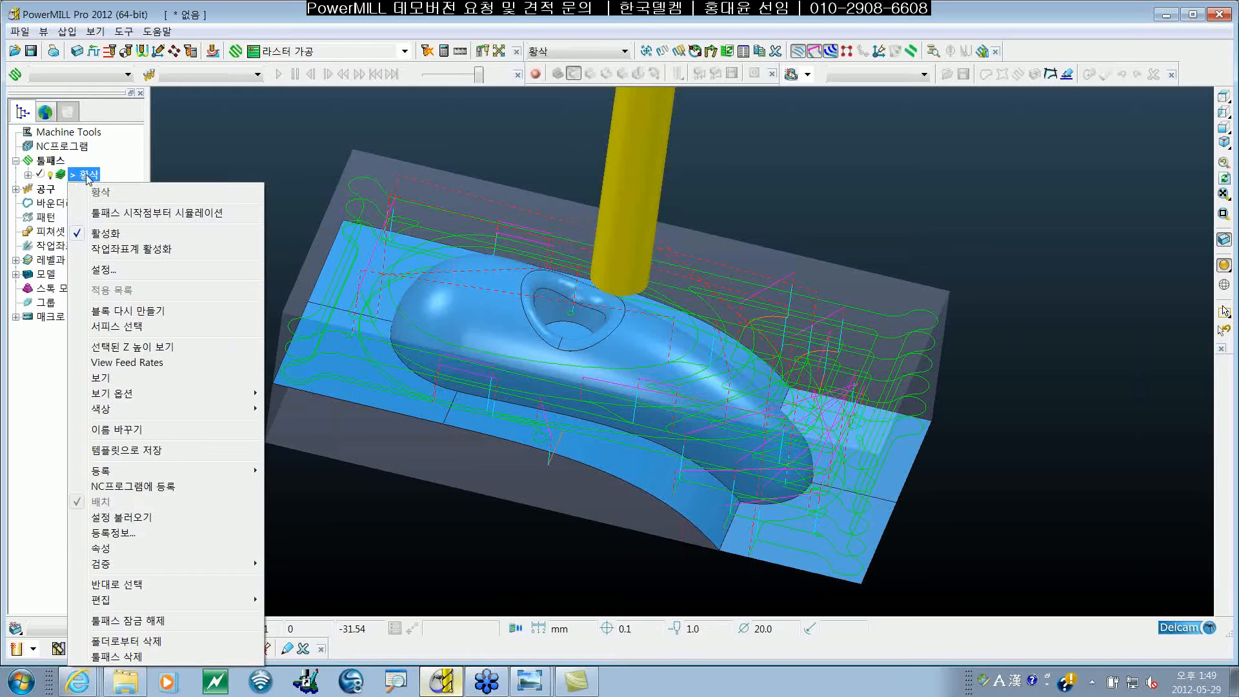
click(140, 216)
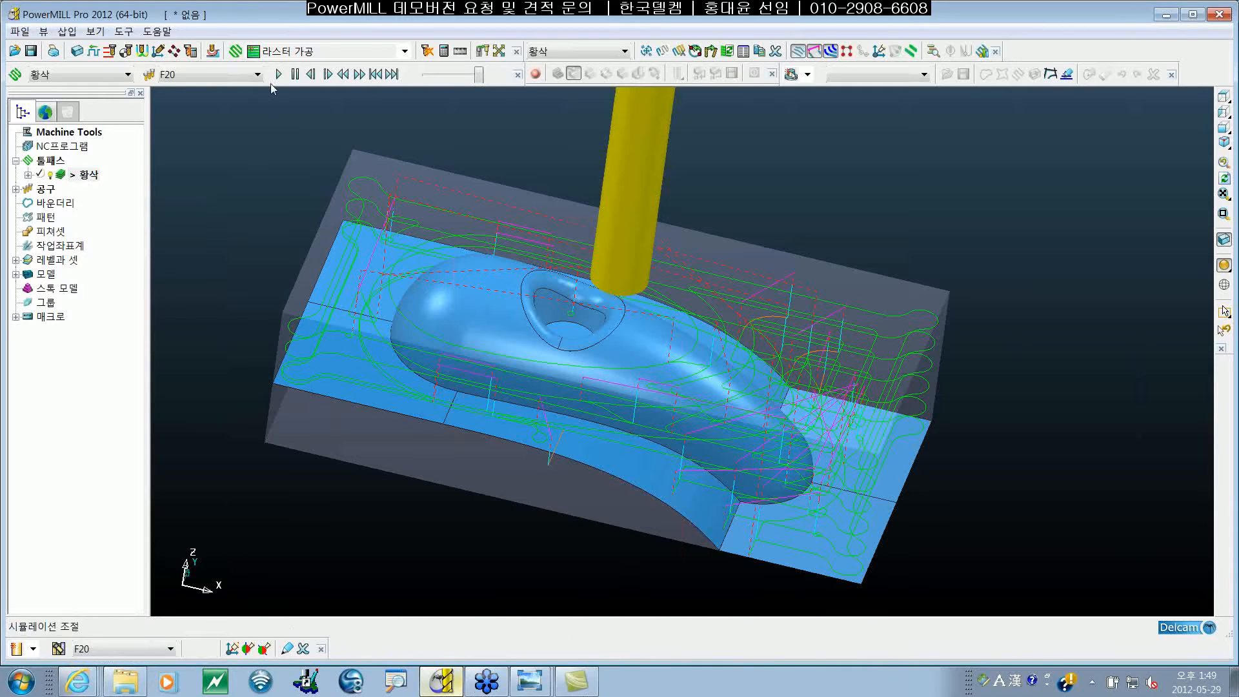
drag(411, 73, 535, 64)
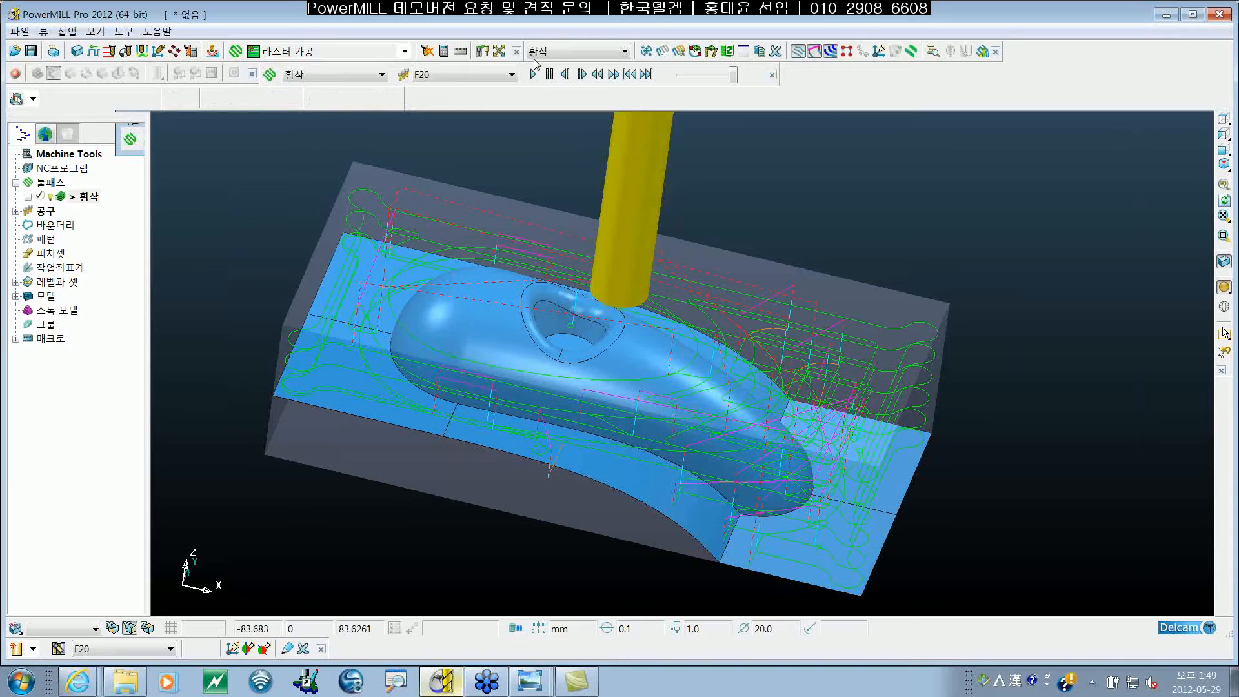
Reduce the simulation speed and play the tool's movement partway along the toolpath
drag(733, 75, 718, 83)
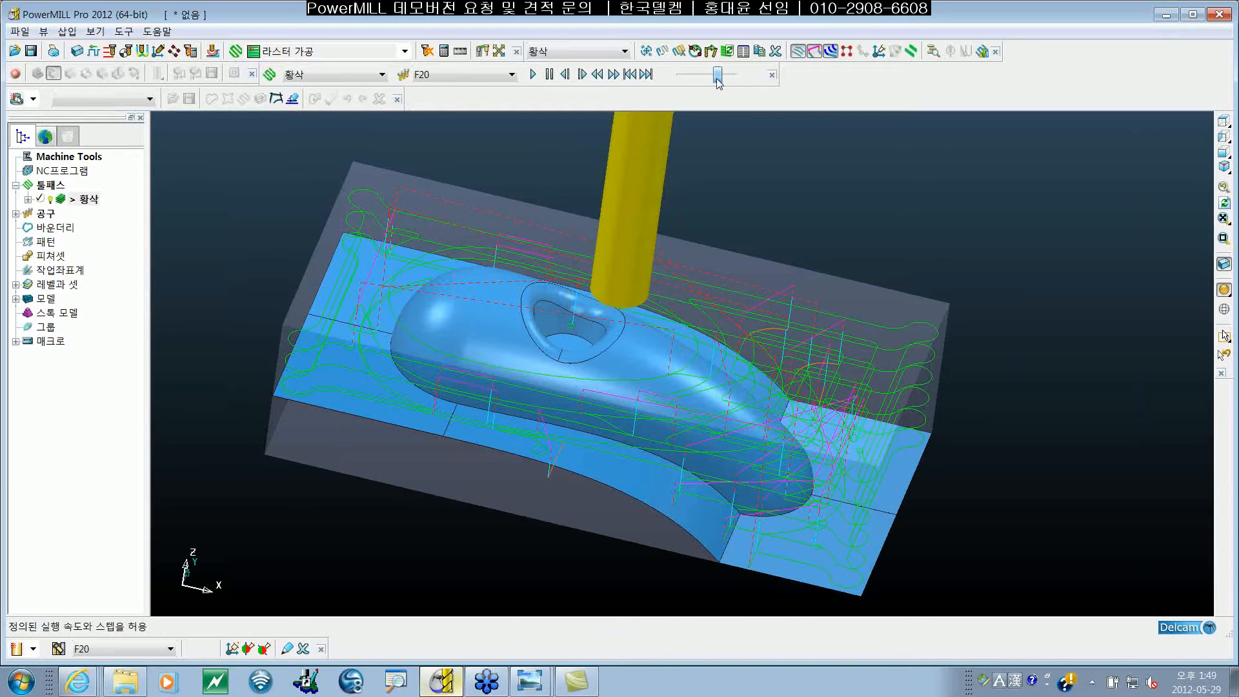
click(533, 75)
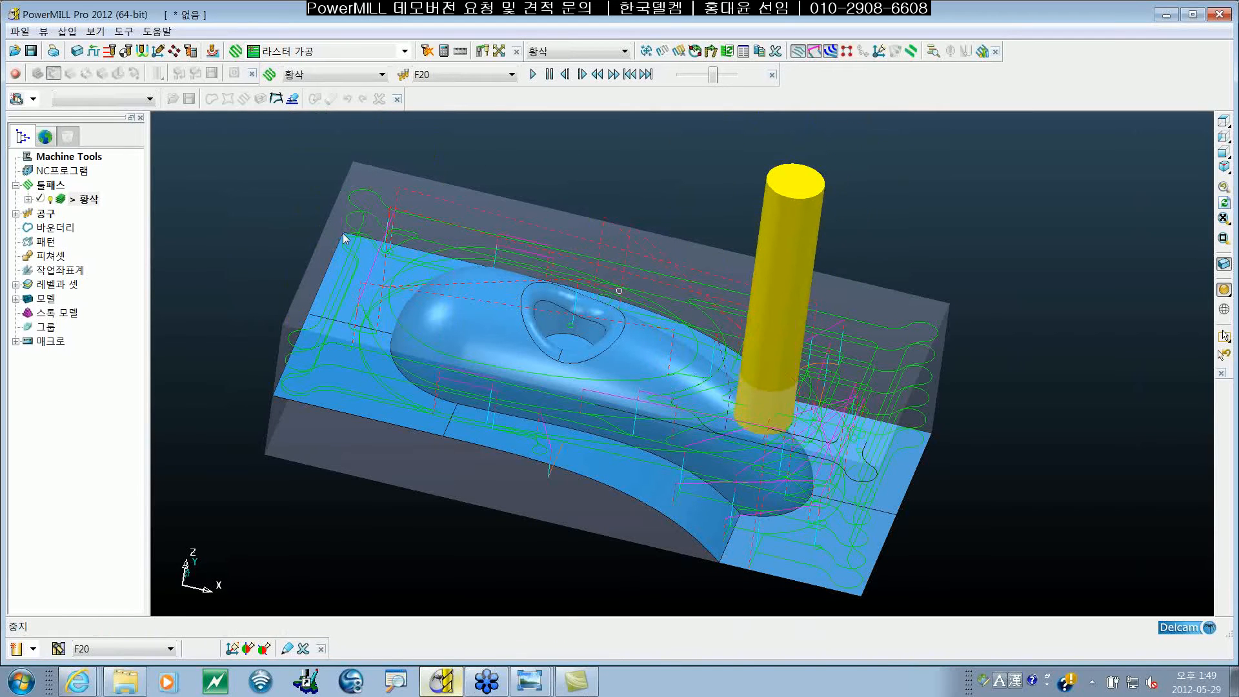
mouse_move(683, 353)
middle_down()
mouse_move(671, 353)
mouse_move(679, 327)
middle_up()
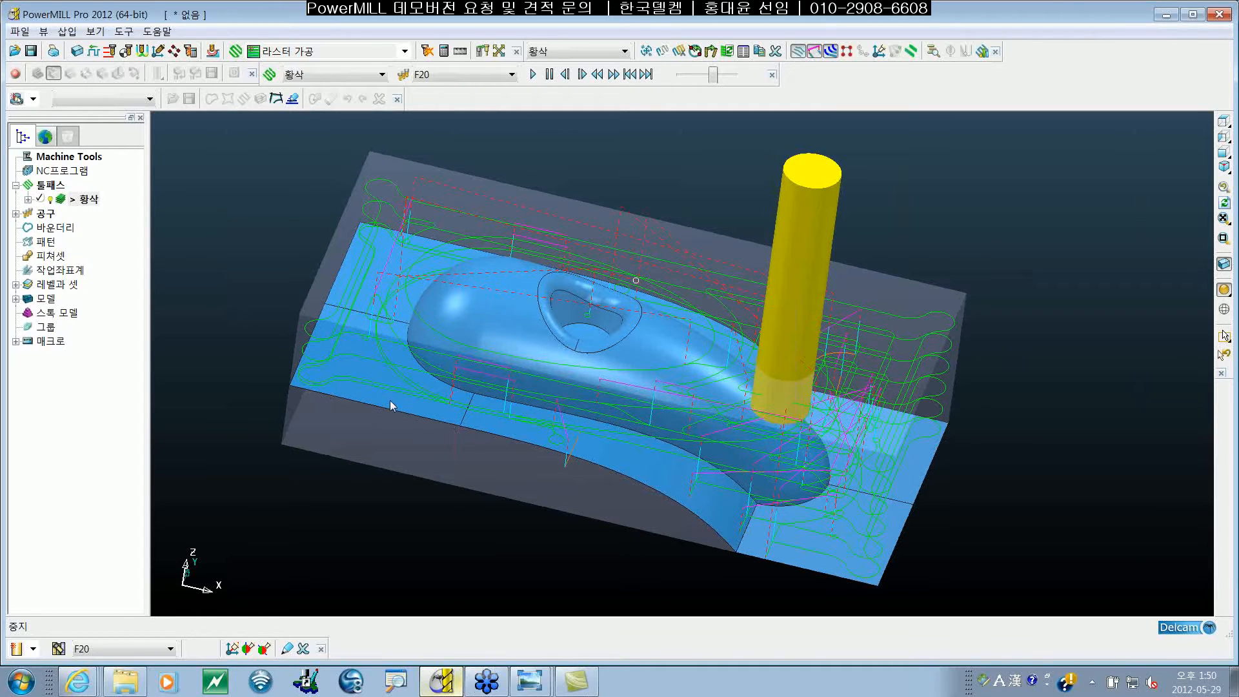
Reopen the 황삭 toolpath's settings for editing, set the tolerance to 0.01 and recalculate the toolpath
right_click(83, 202)
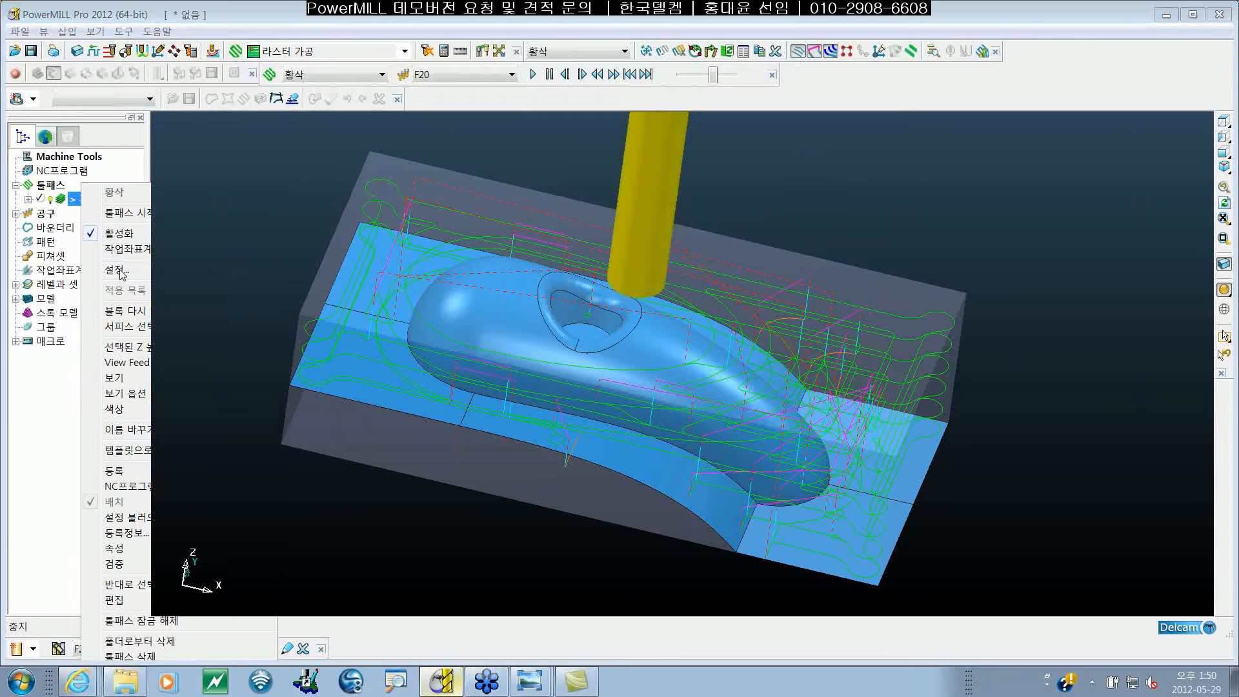
click(118, 270)
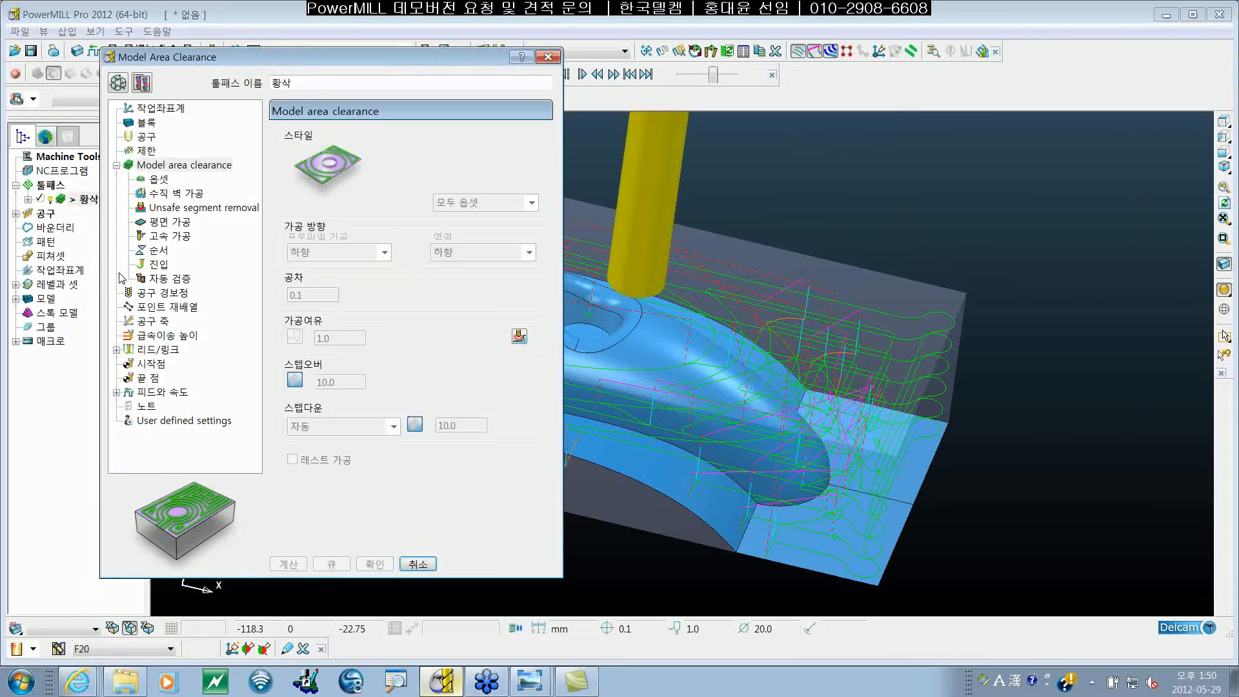
click(330, 294)
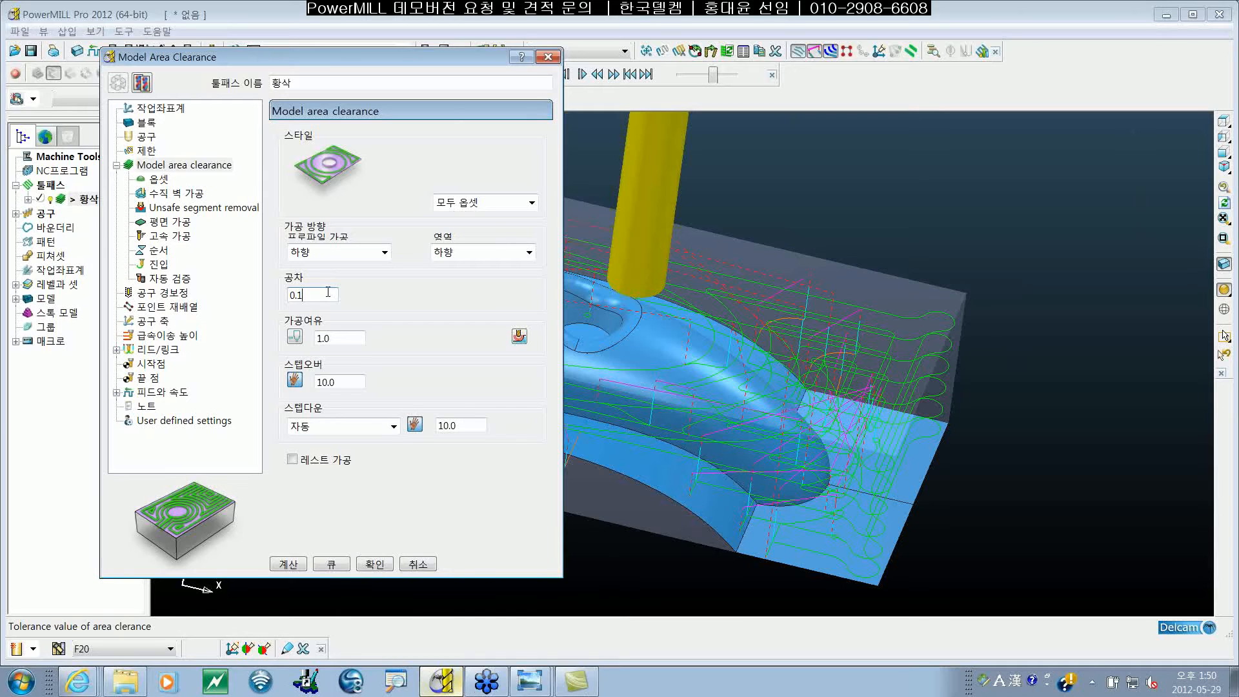
click(328, 292)
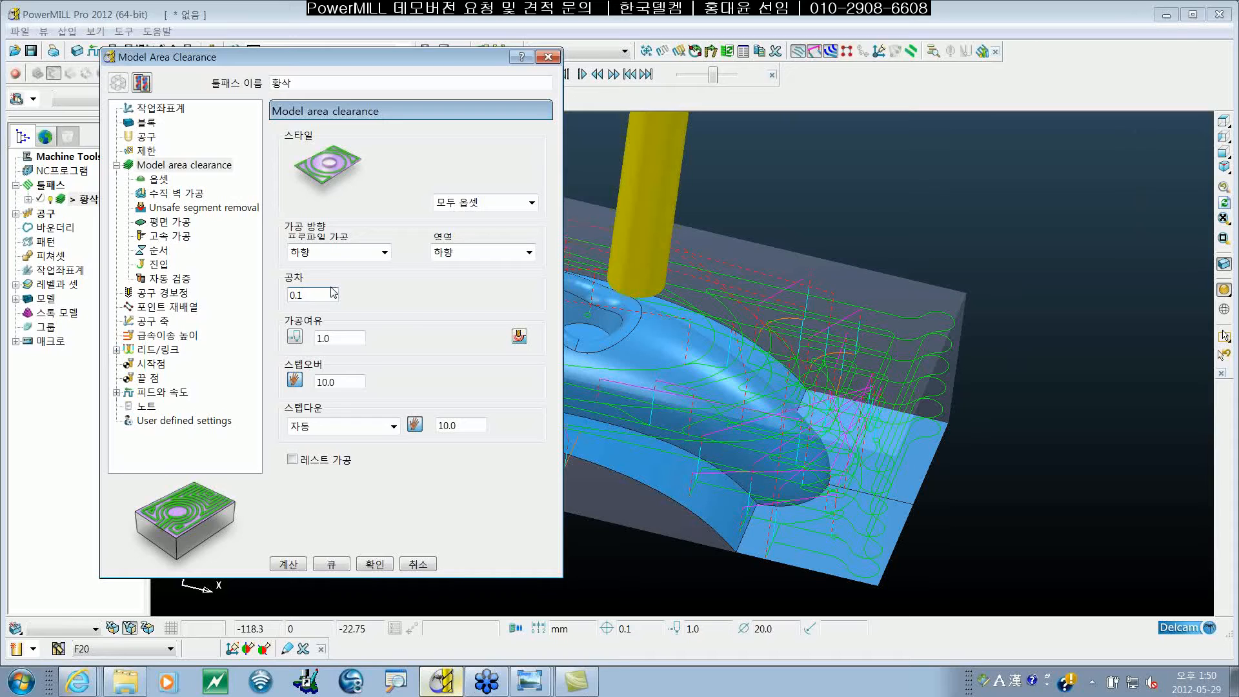
key(BackSpace)
text(01)
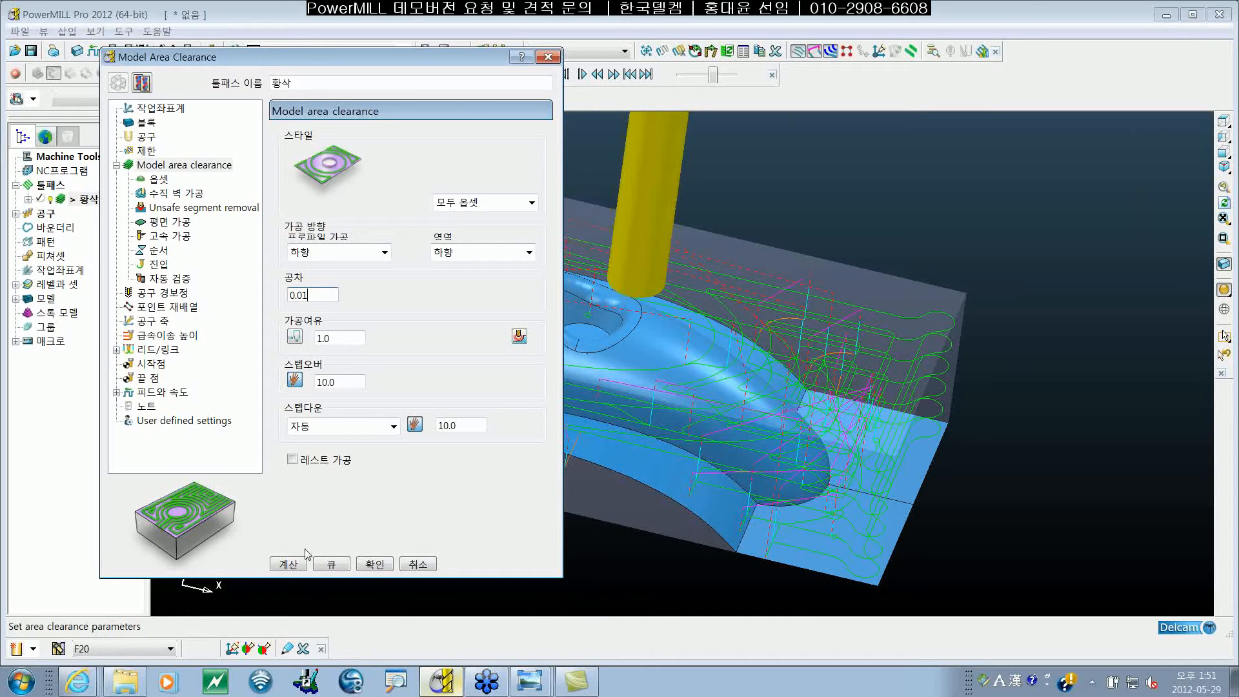
click(297, 570)
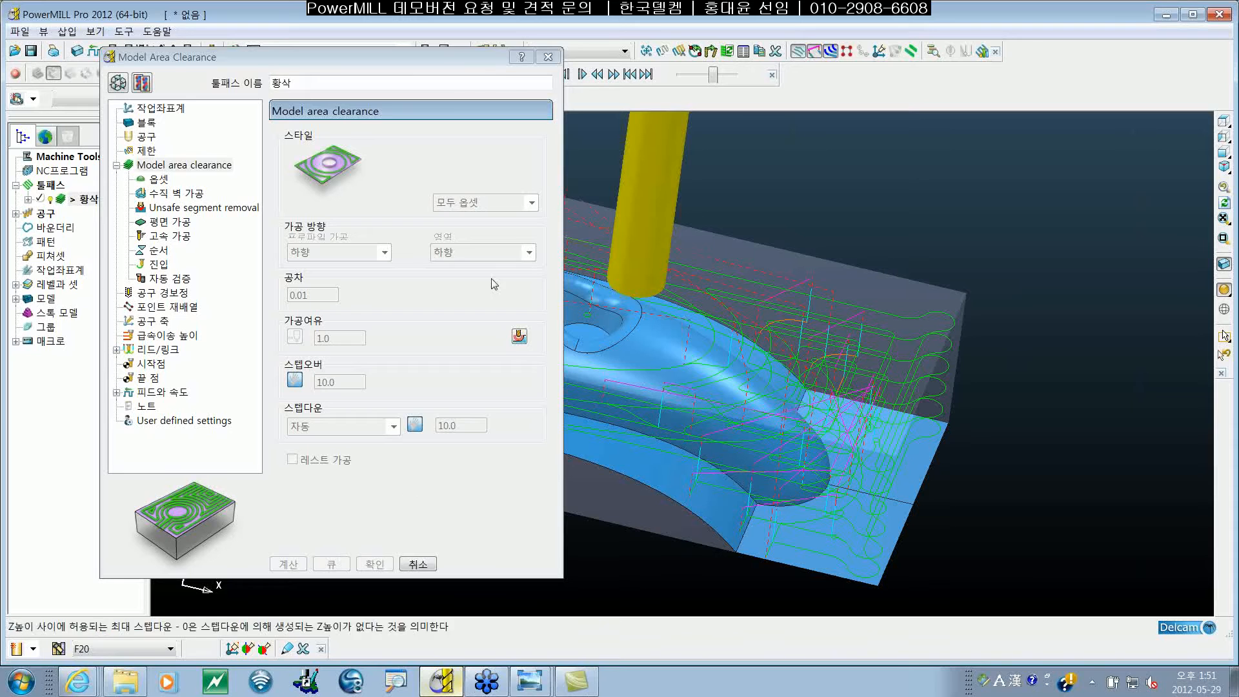
click(549, 57)
Switch to Windows Photo Viewer, review the slide on machining thickness and tolerance, and return to PowerMILL
mouse_move(620, 305)
shift+middle_down()
mouse_move(611, 321)
mouse_move(606, 310)
shift+middle_up()
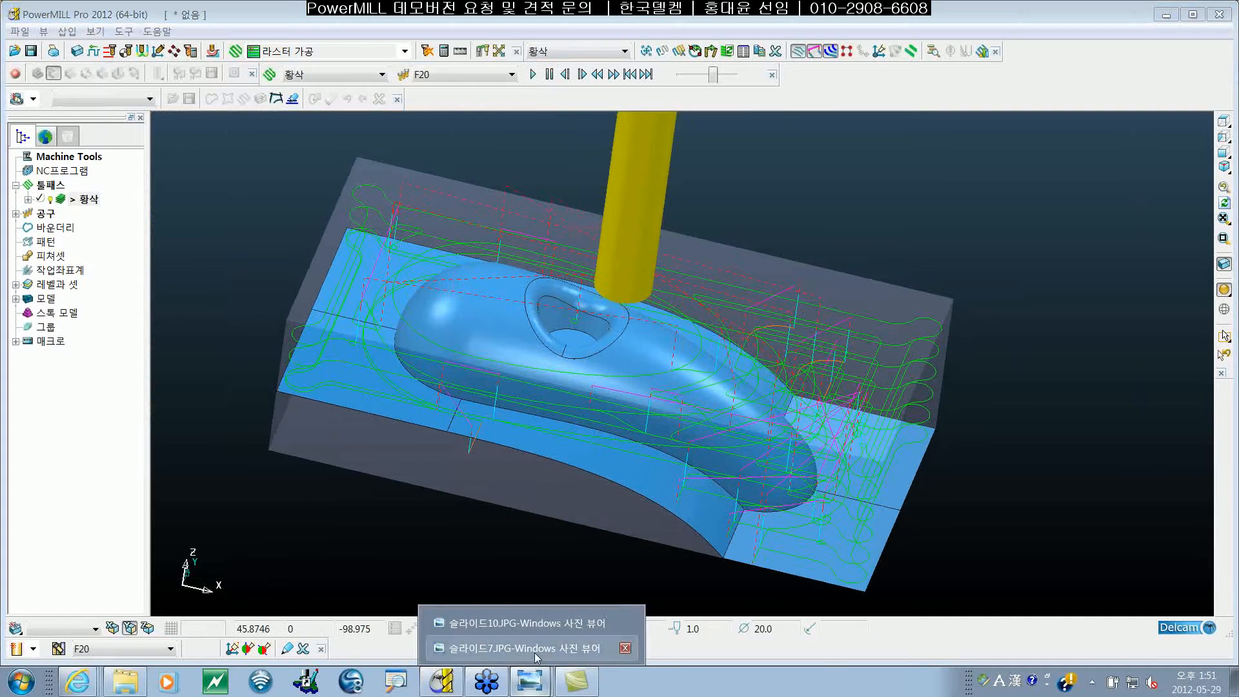
click(536, 657)
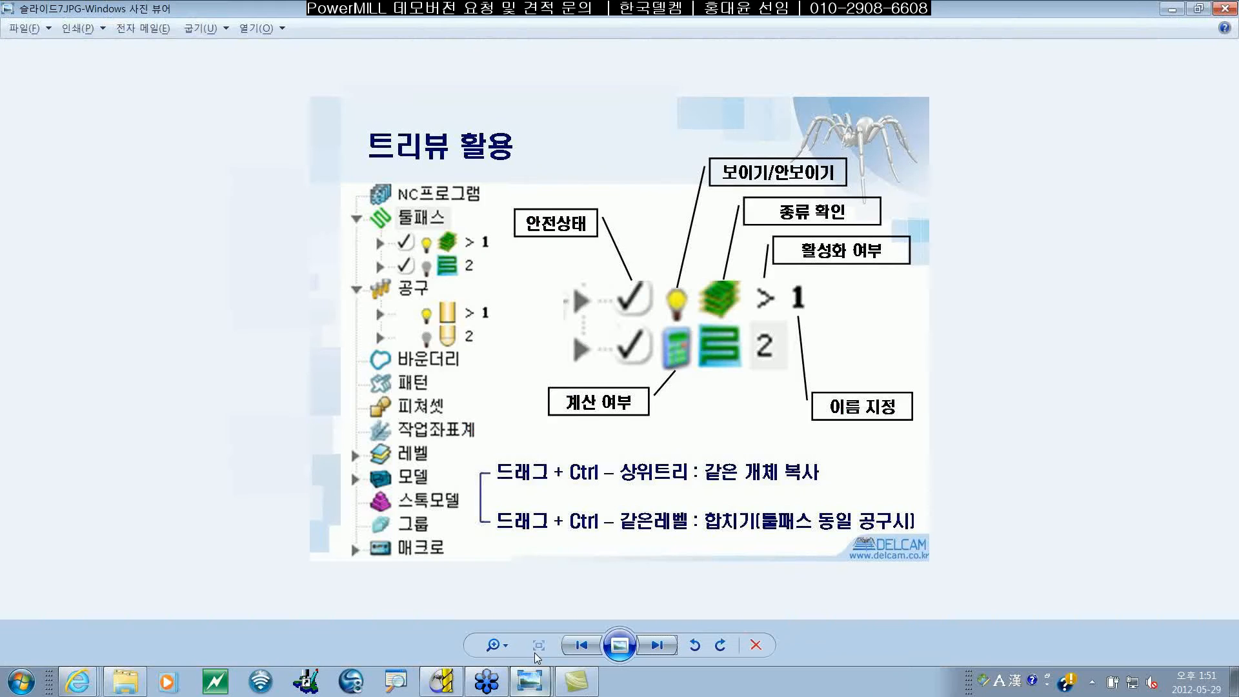
scroll(532, 629, down, 3)
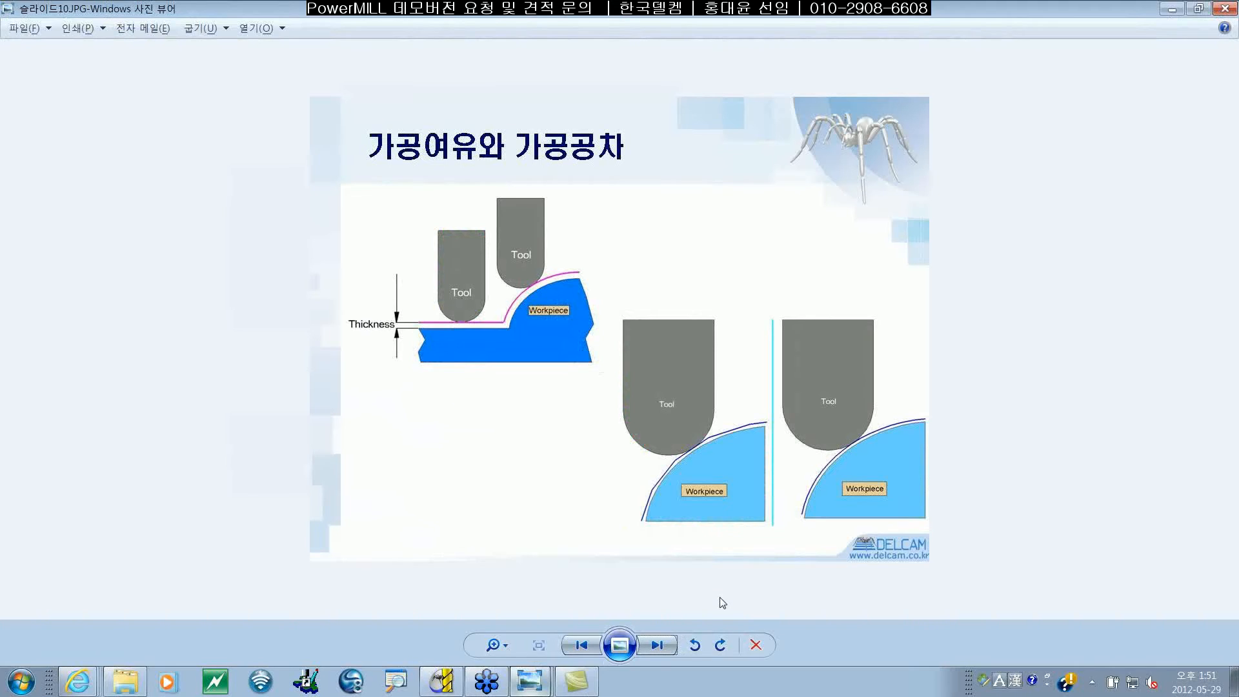
click(653, 651)
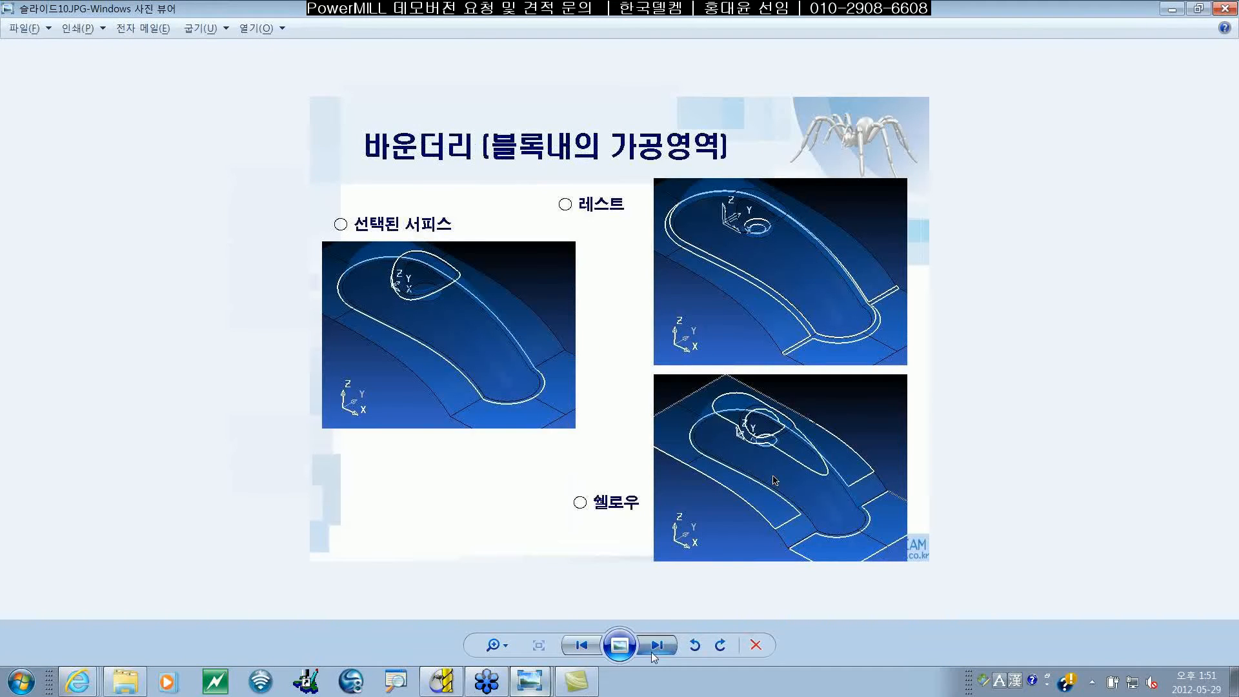
click(582, 645)
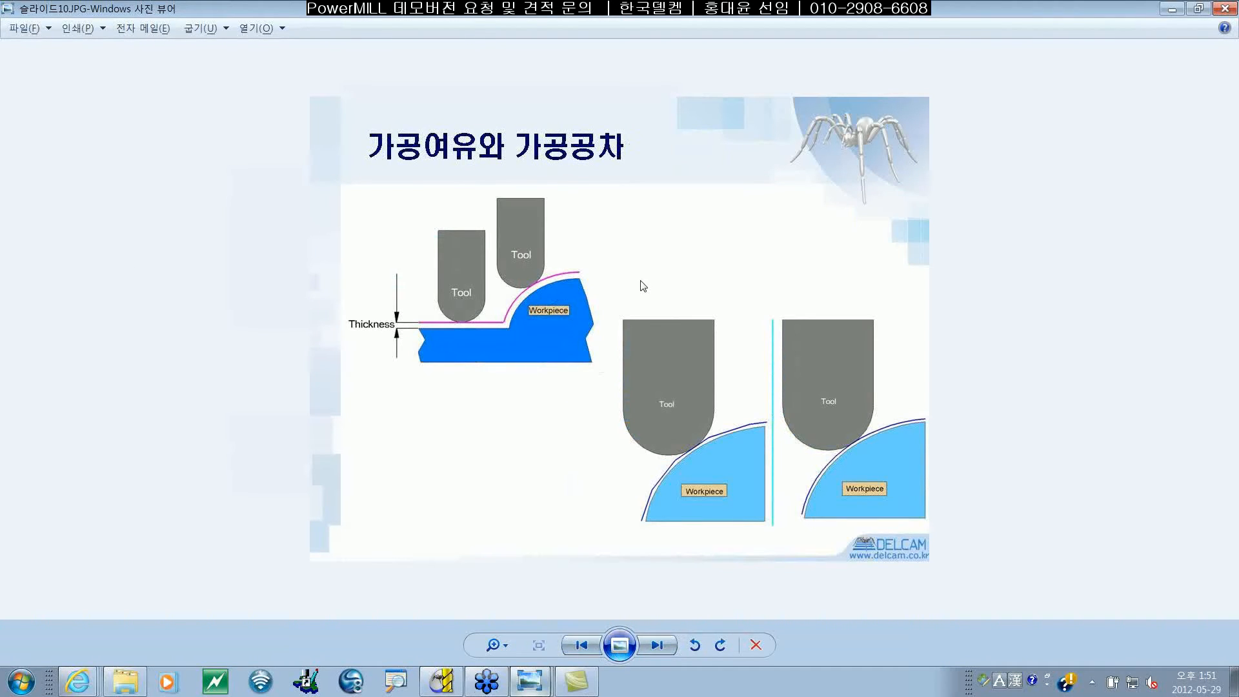
click(1167, 14)
click(1170, 15)
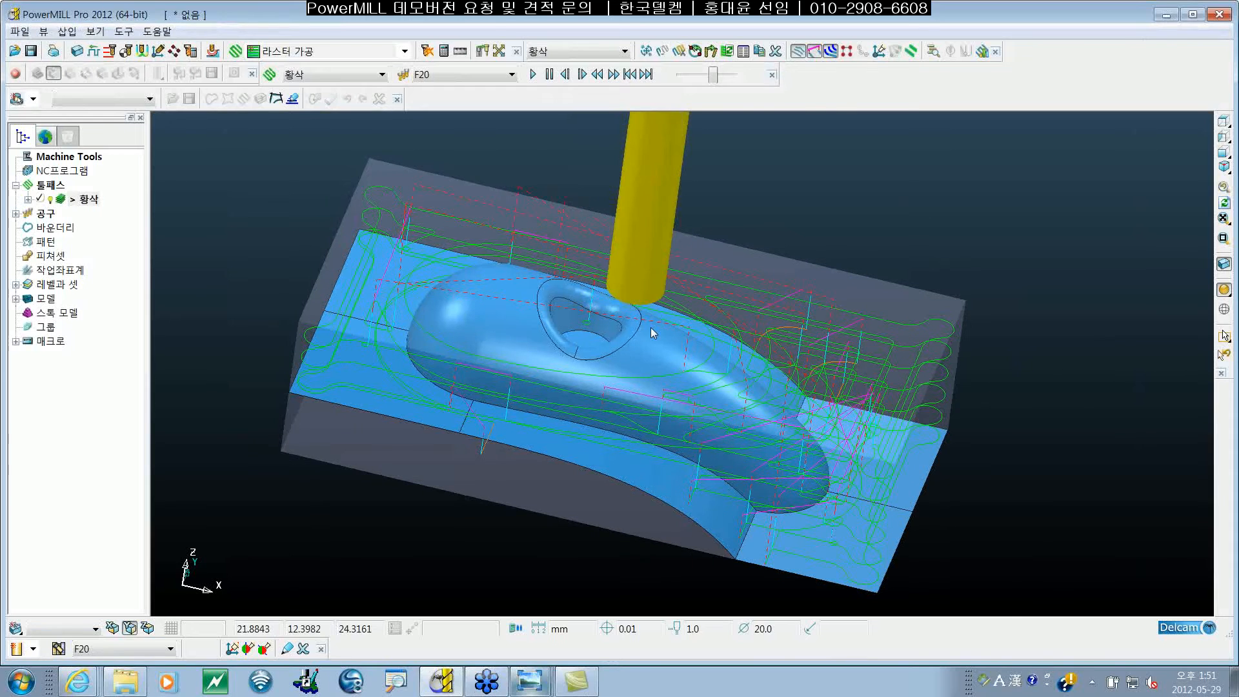
shift+middle_drag(703, 336, 631, 298)
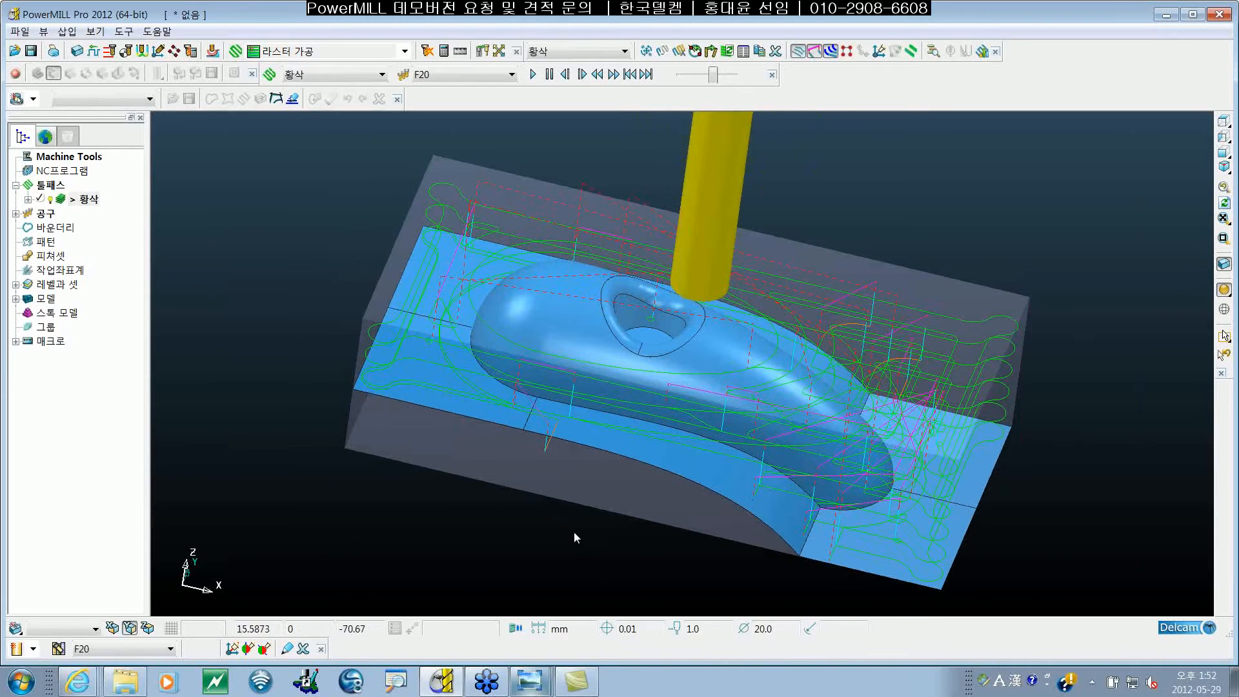
shift+middle_drag(574, 531, 570, 535)
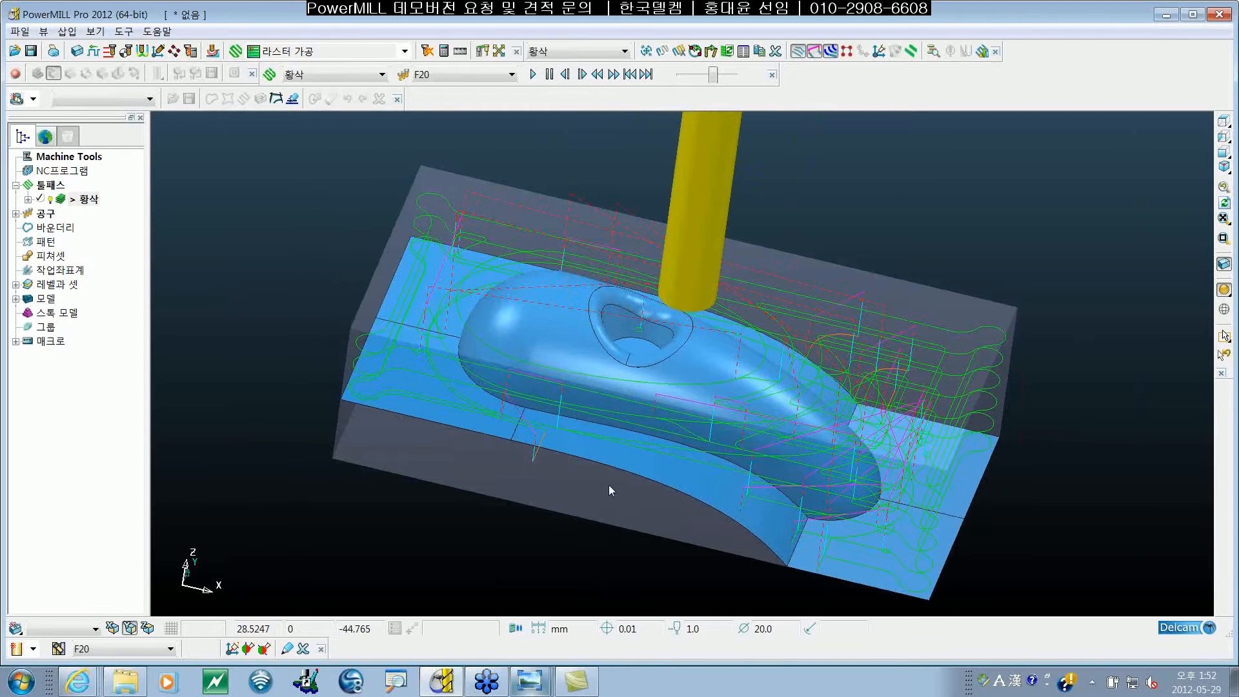
shift+middle_drag(609, 486, 583, 494)
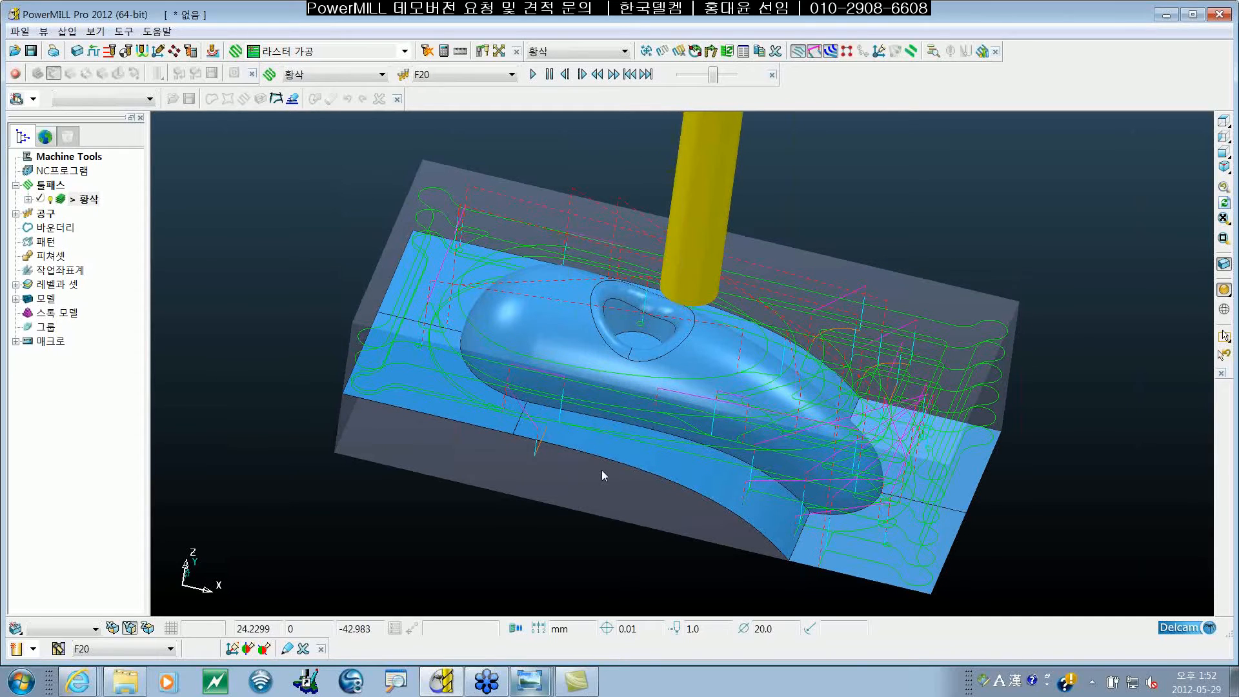
shift+middle_drag(601, 459, 607, 461)
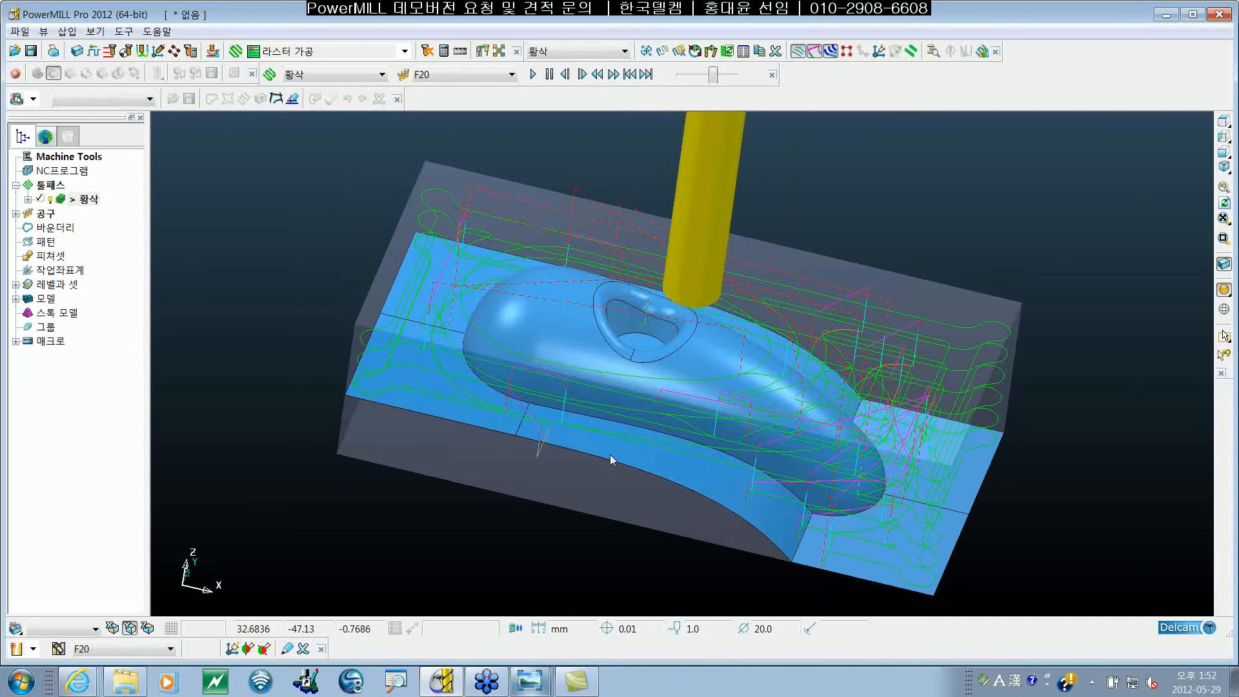
middle_drag(610, 455, 610, 455)
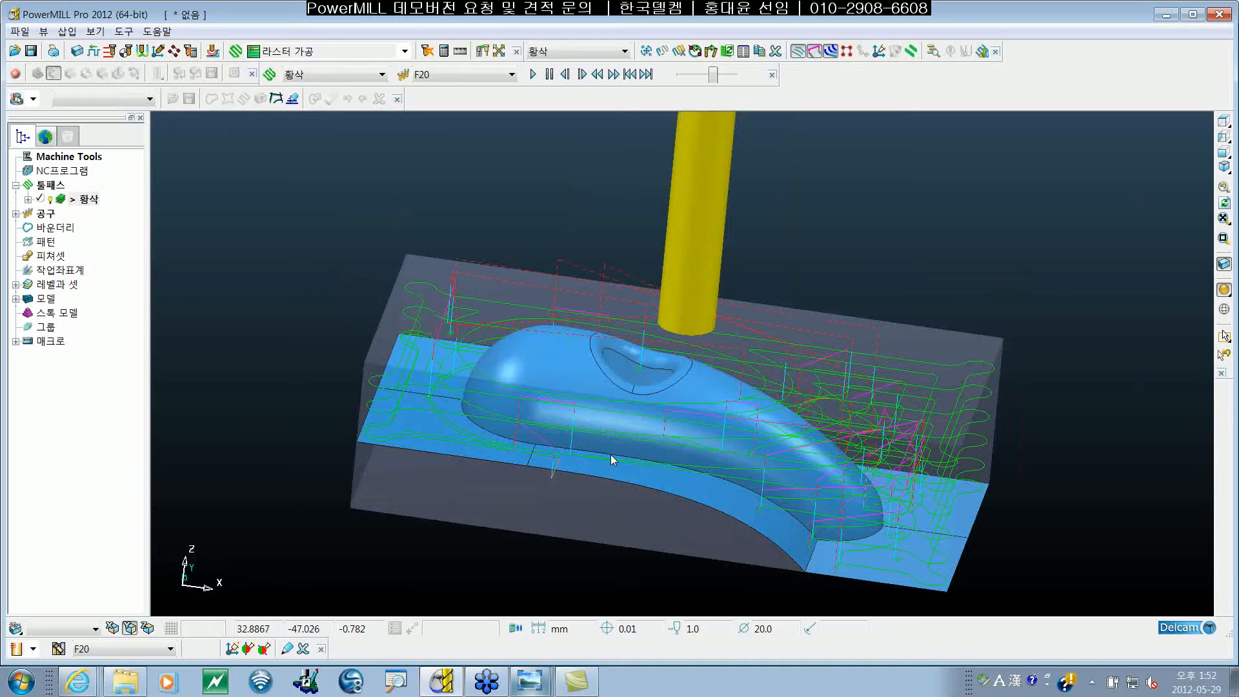
From the front, examine the vertical spacing between the roughing passes at the part's rounded end, then look at them at an angle
key(ctrl+2)
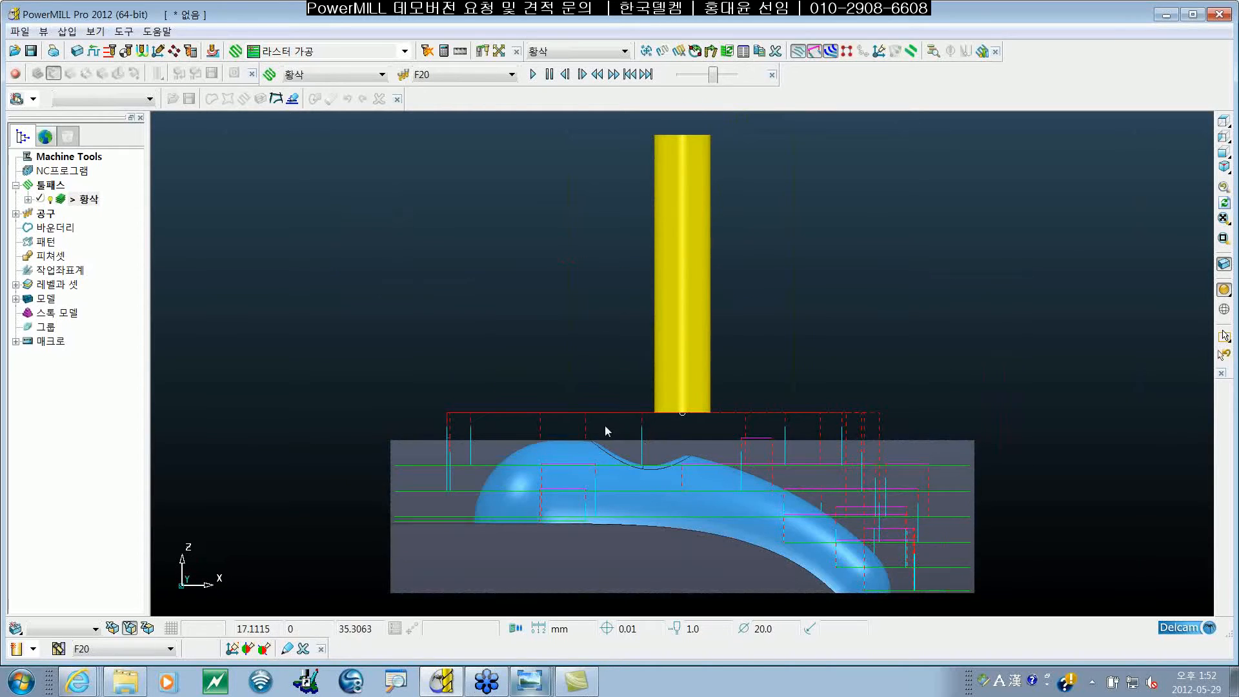
scroll(429, 277, up, 6)
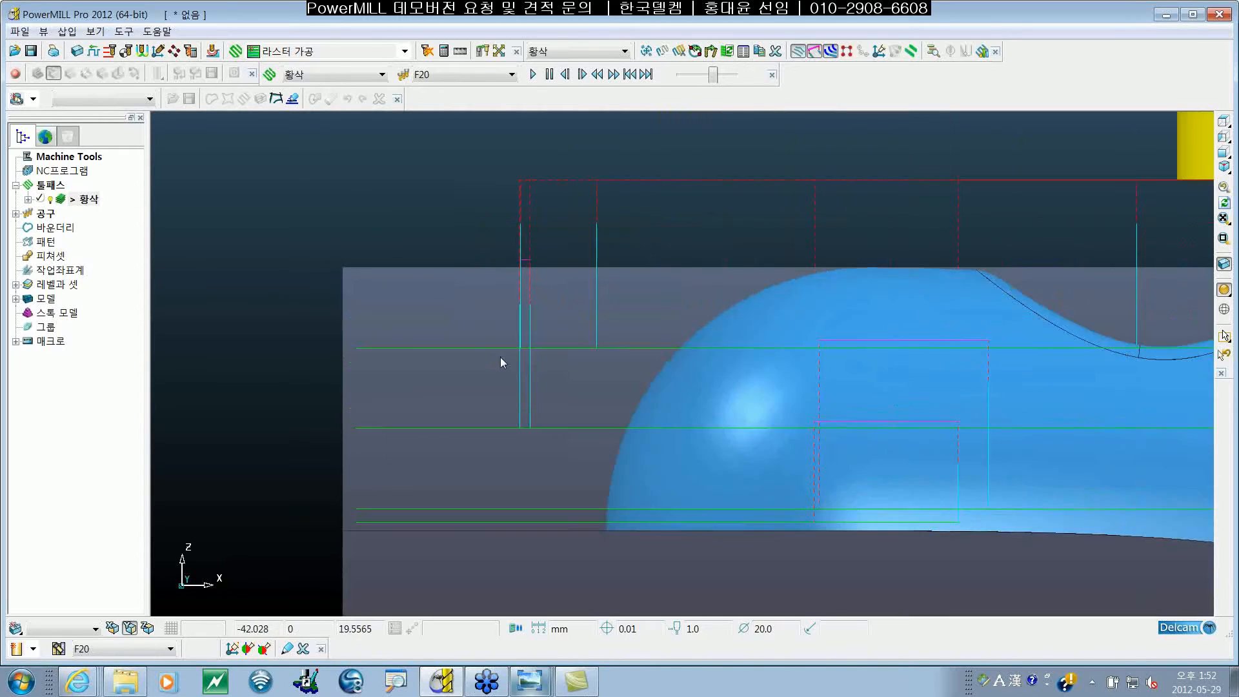
scroll(500, 275, up, 4)
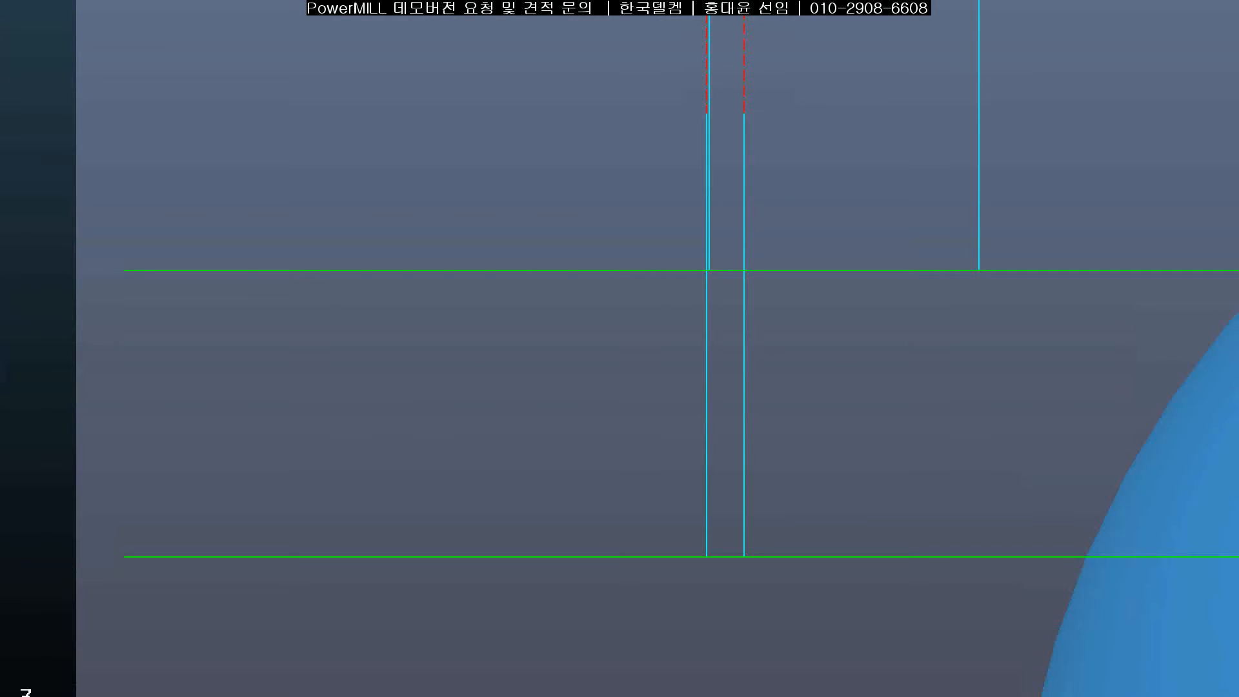
drag(509, 277, 565, 555)
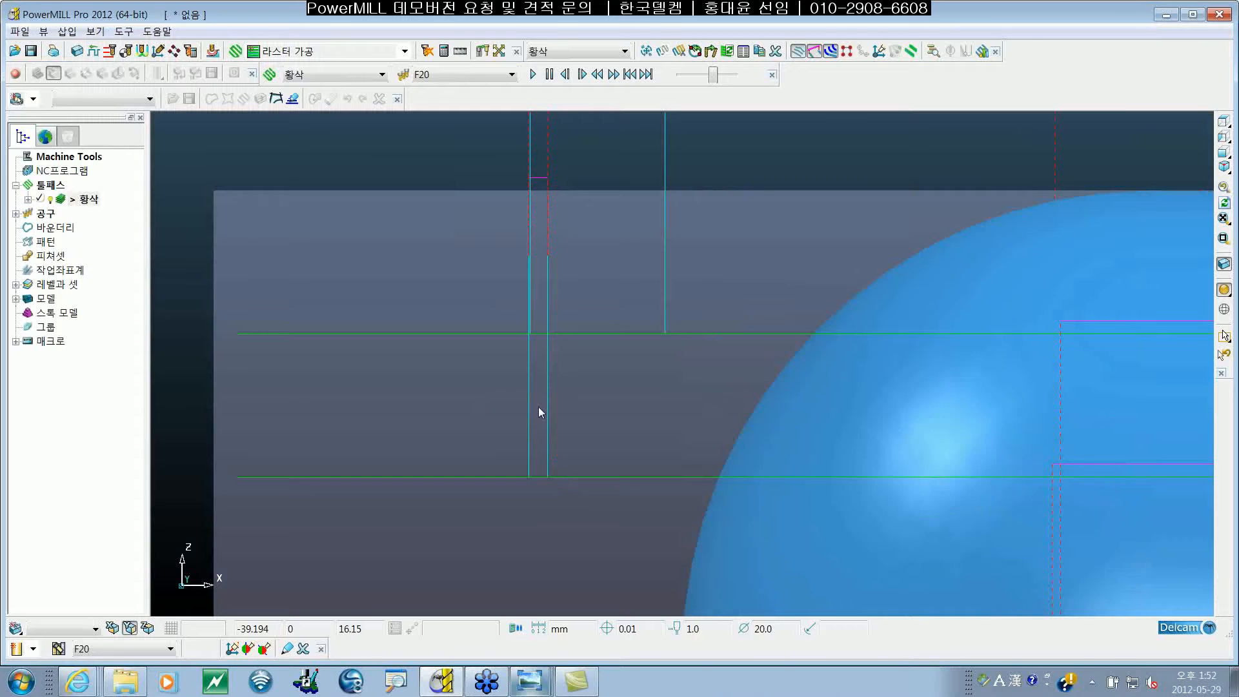
scroll(538, 406, down, 3)
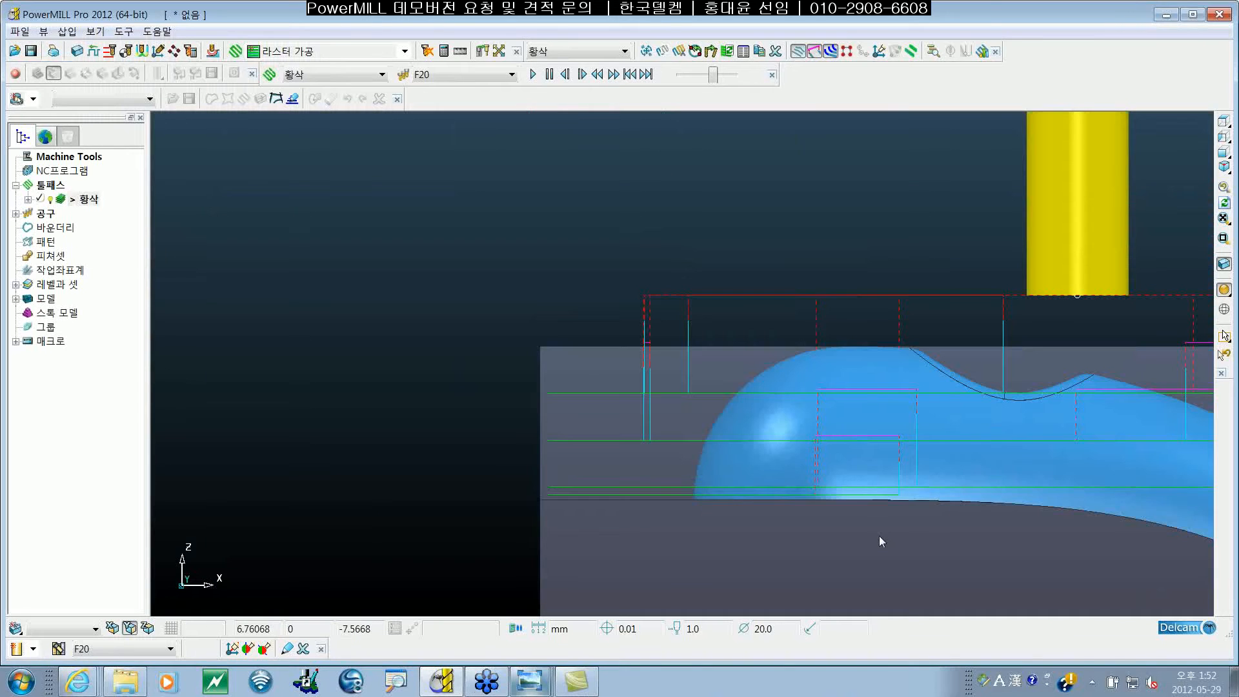
shift+middle_drag(878, 536, 586, 382)
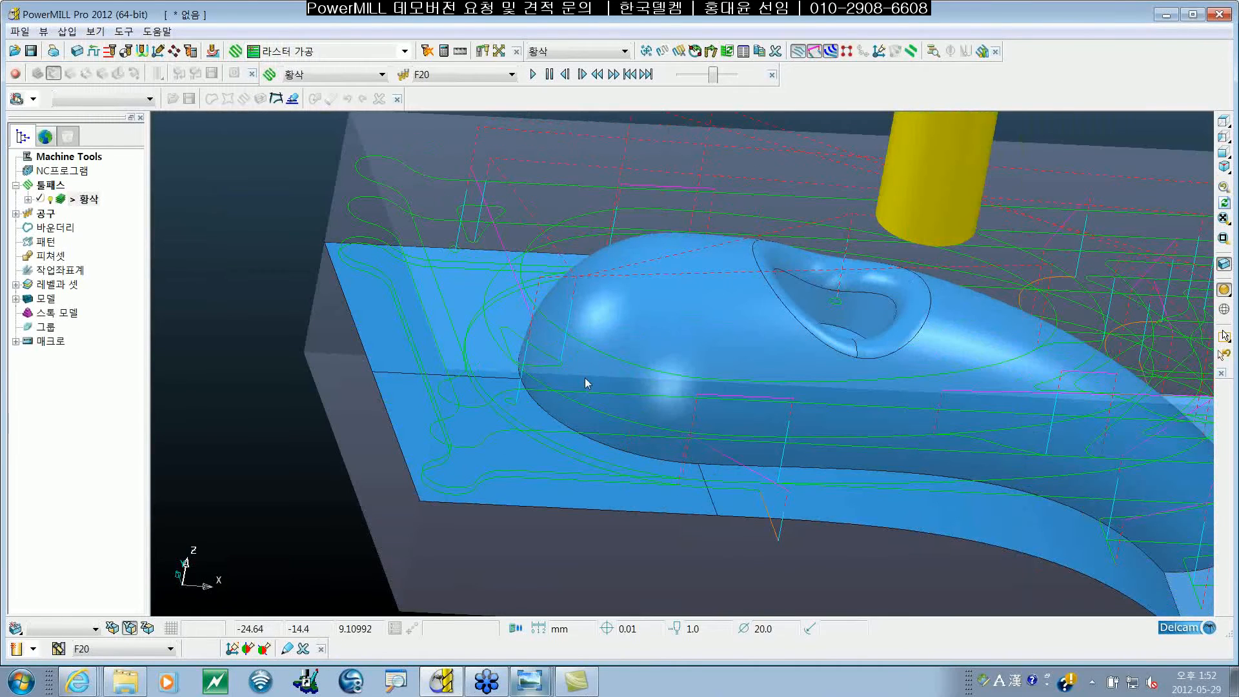
shift+middle_drag(671, 378, 605, 387)
Reopen the 황삭 toolpath's settings, review the stepover and stepdown values, and accept the settings
right_click(91, 198)
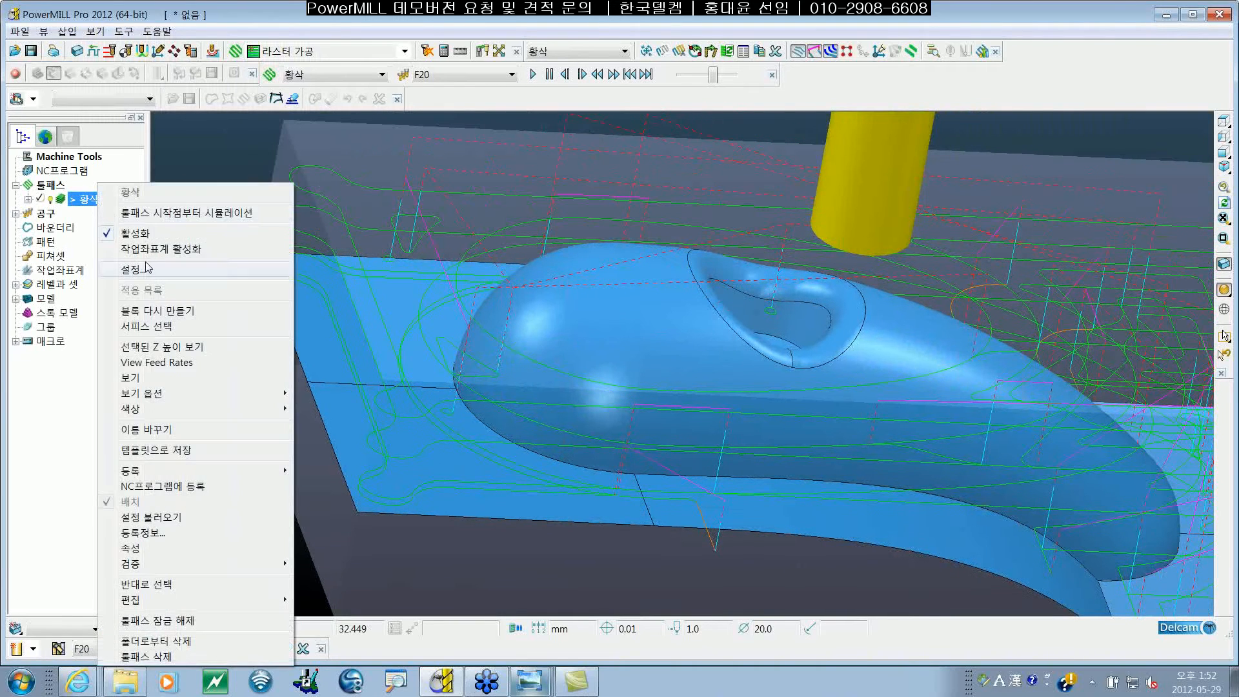
click(149, 269)
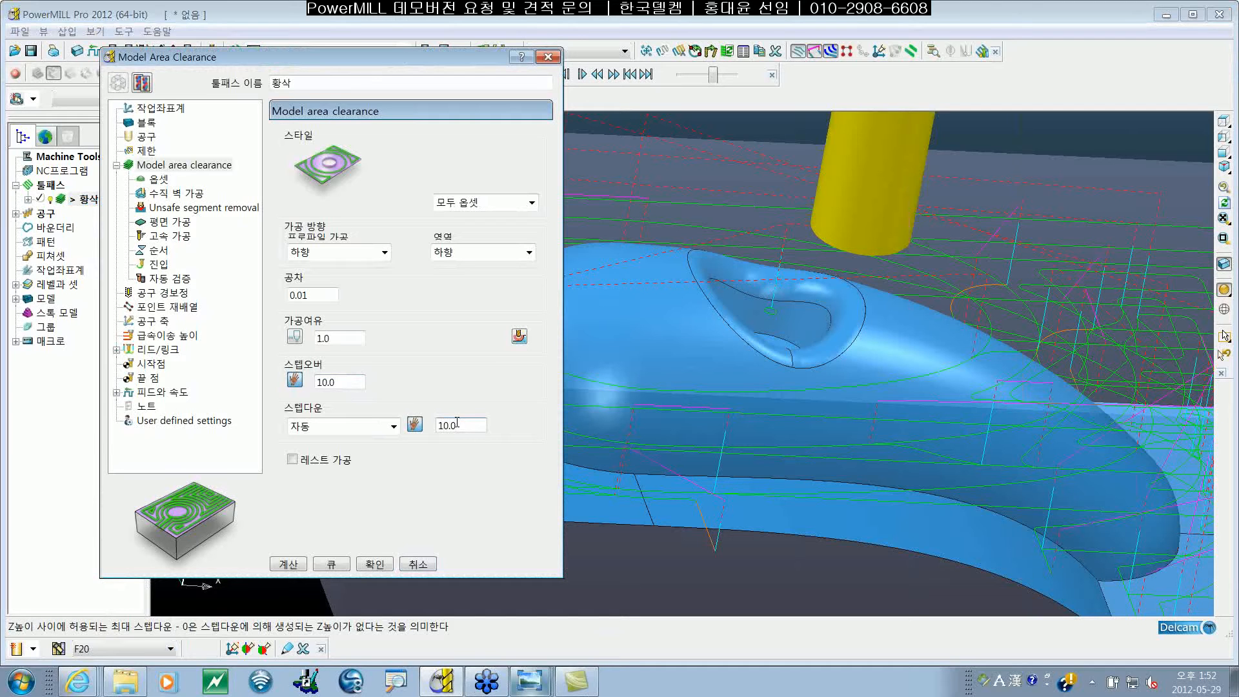
drag(369, 55, 305, 51)
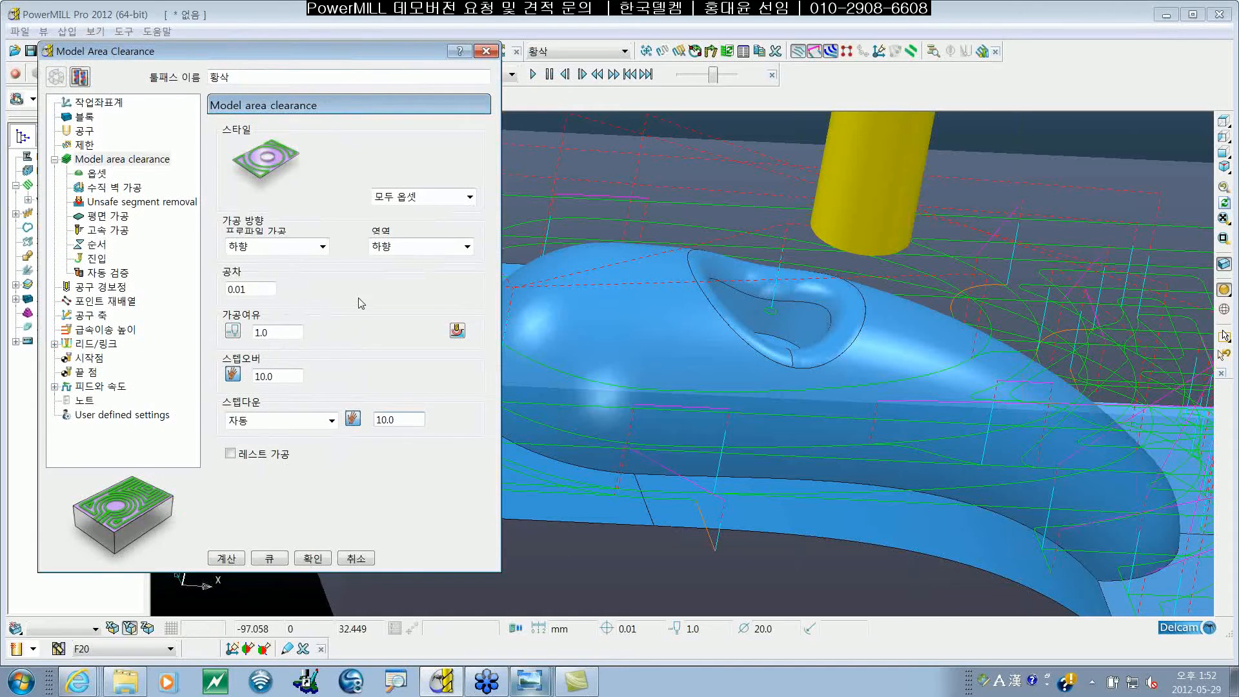
click(297, 378)
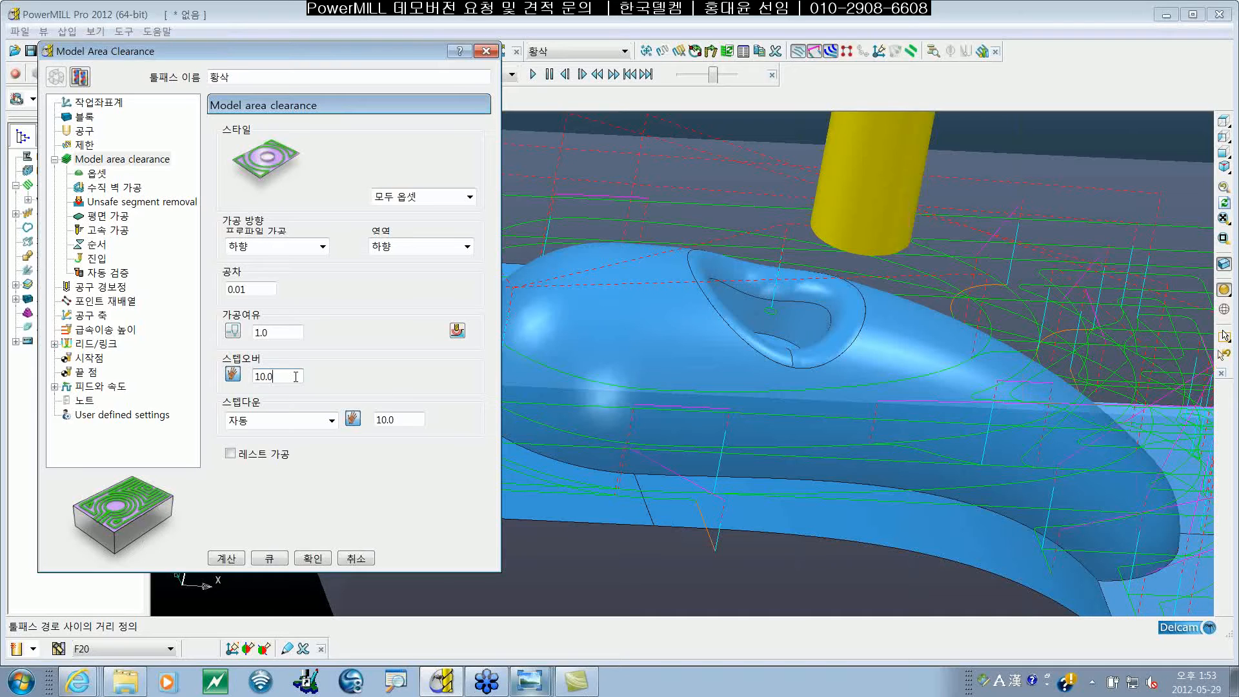
click(406, 419)
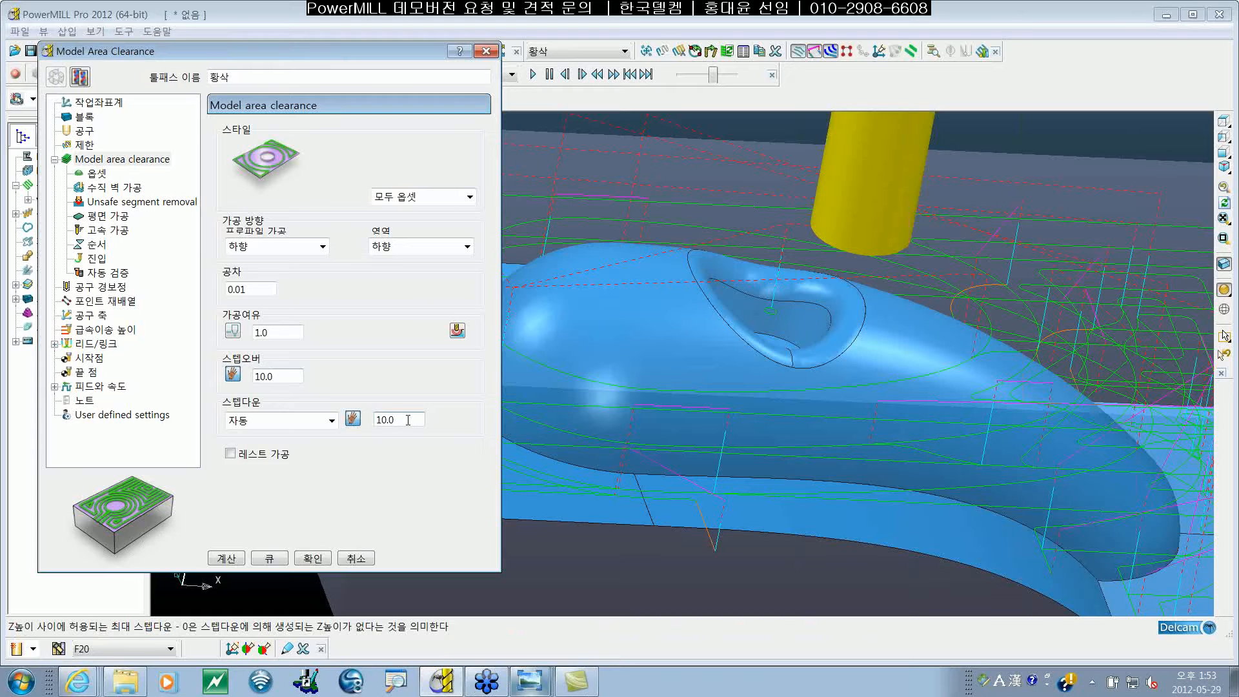
click(313, 559)
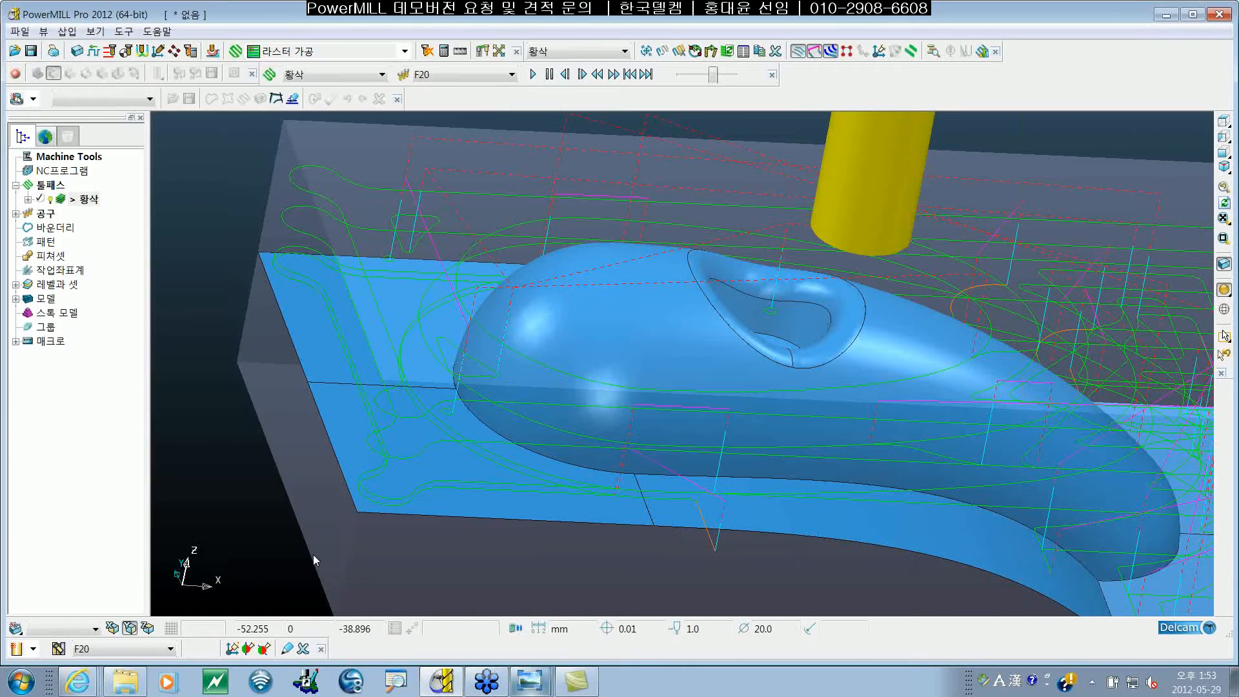
From the front, examine the stepdown between successive roughing levels at the block edge beyond the part's sloping end
scroll(659, 453, down, 1)
scroll(645, 443, down, 3)
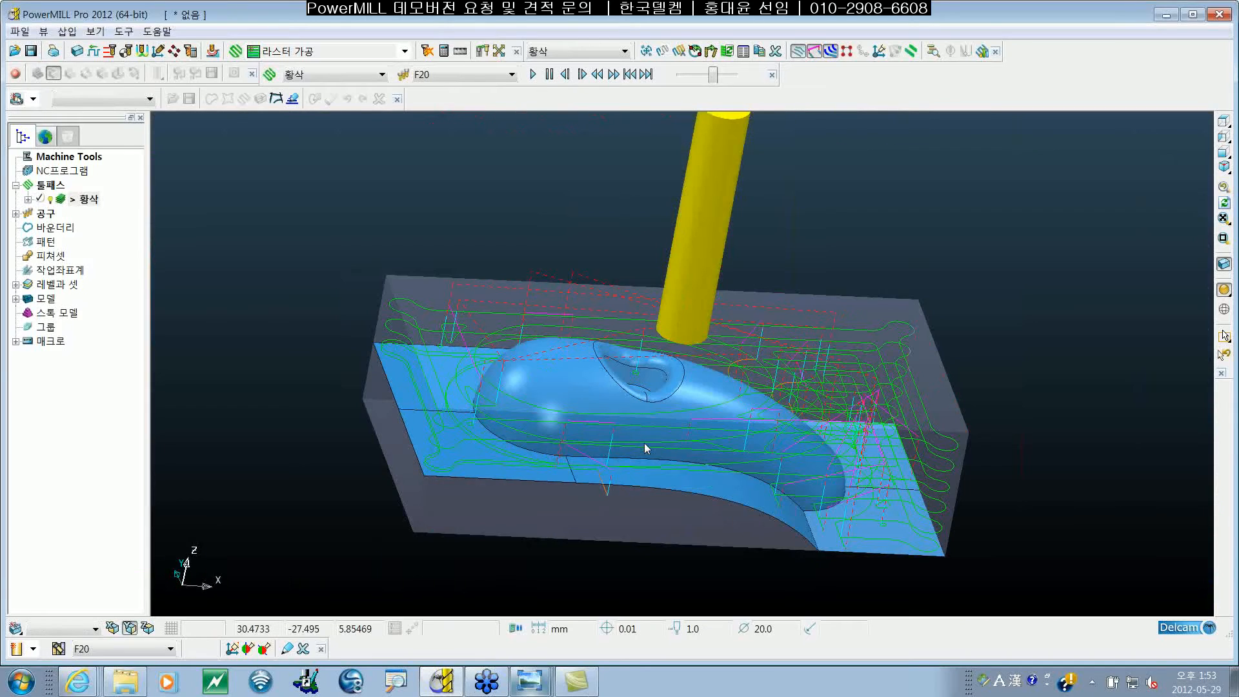
key(ctrl+1)
scroll(810, 389, up, 4)
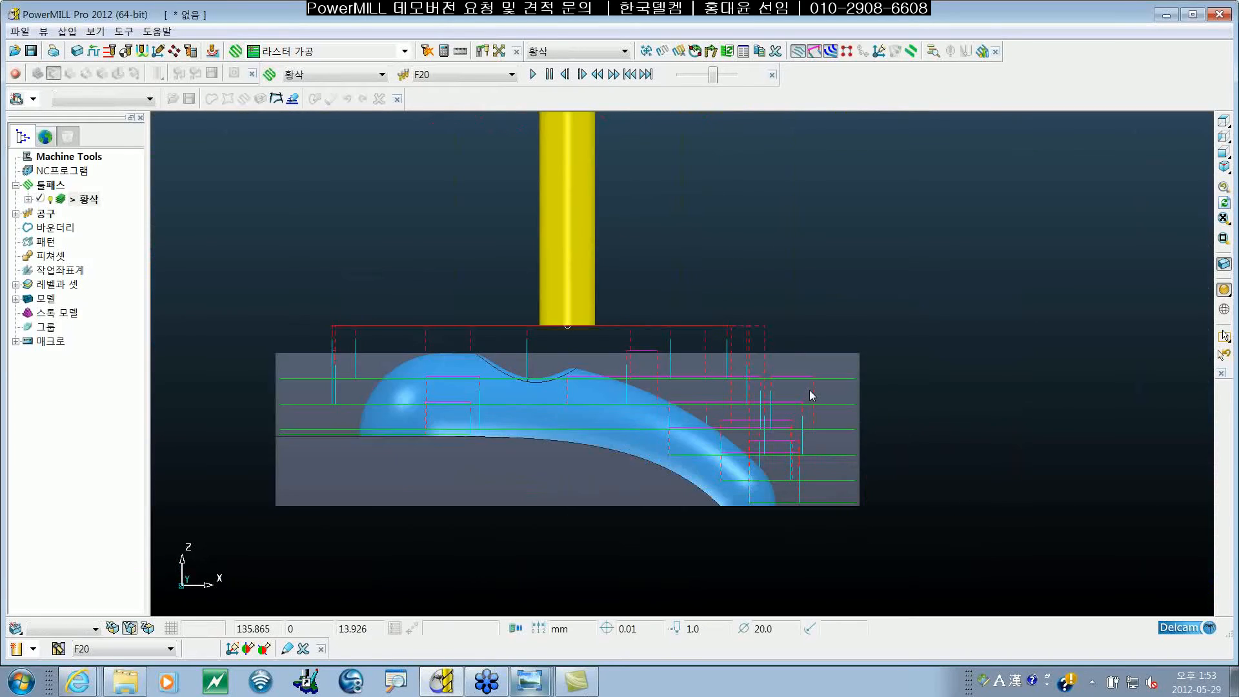
ctrl+shift+middle_drag(629, 451, 493, 289)
scroll(687, 378, down, 4)
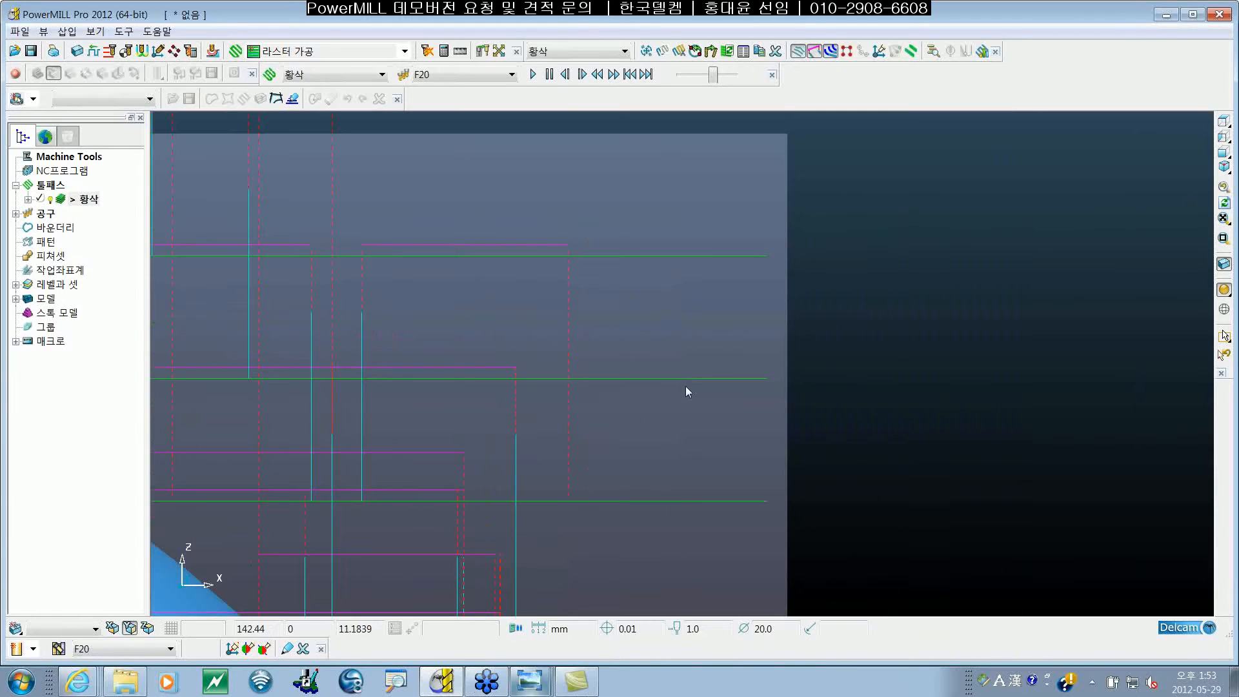
shift+middle_drag(673, 295, 676, 311)
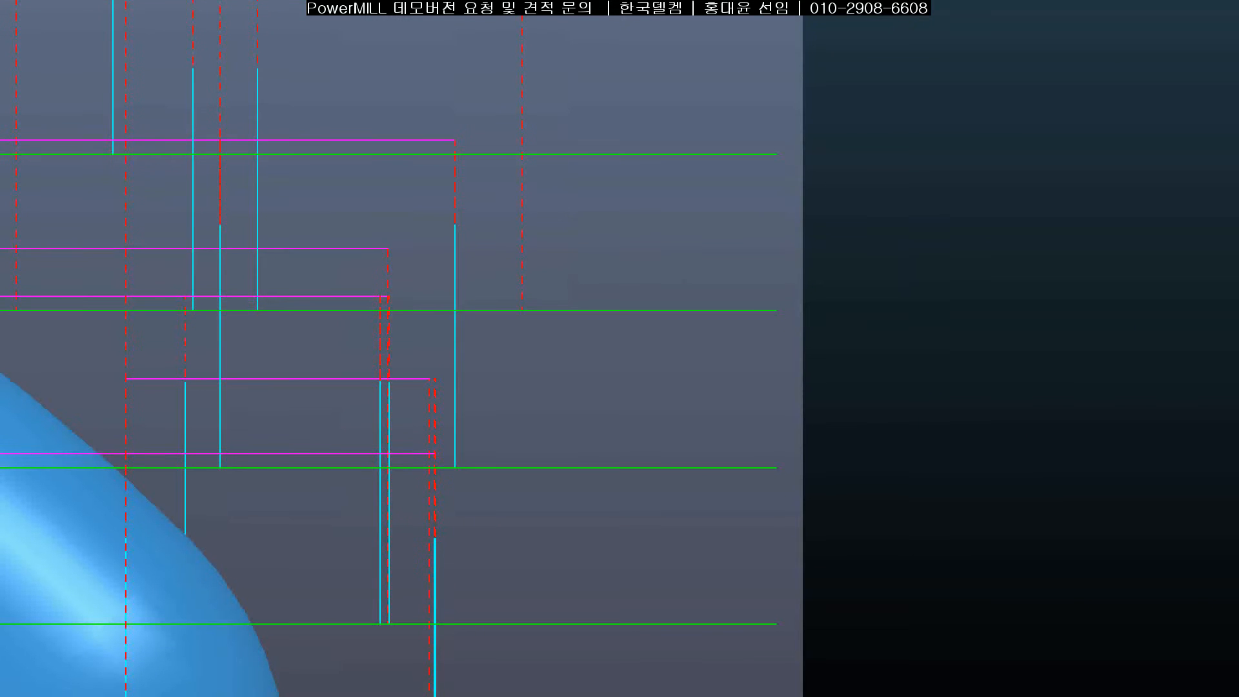
drag(738, 17, 729, 437)
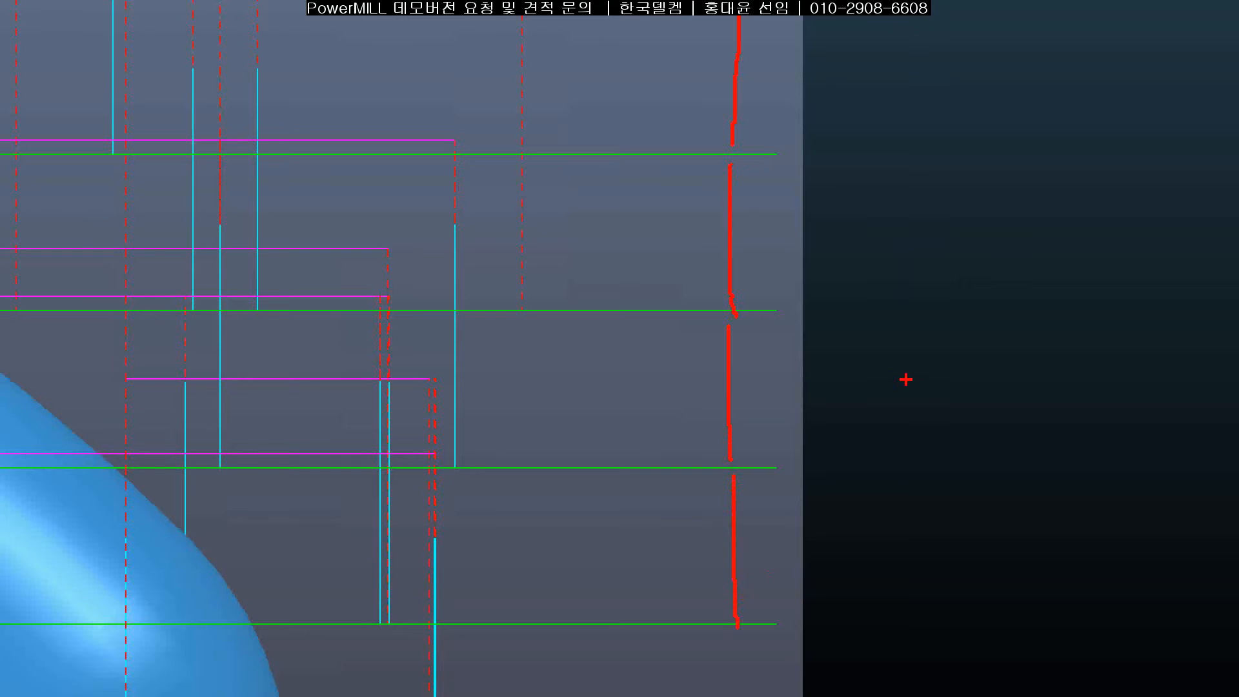
key(Escape)
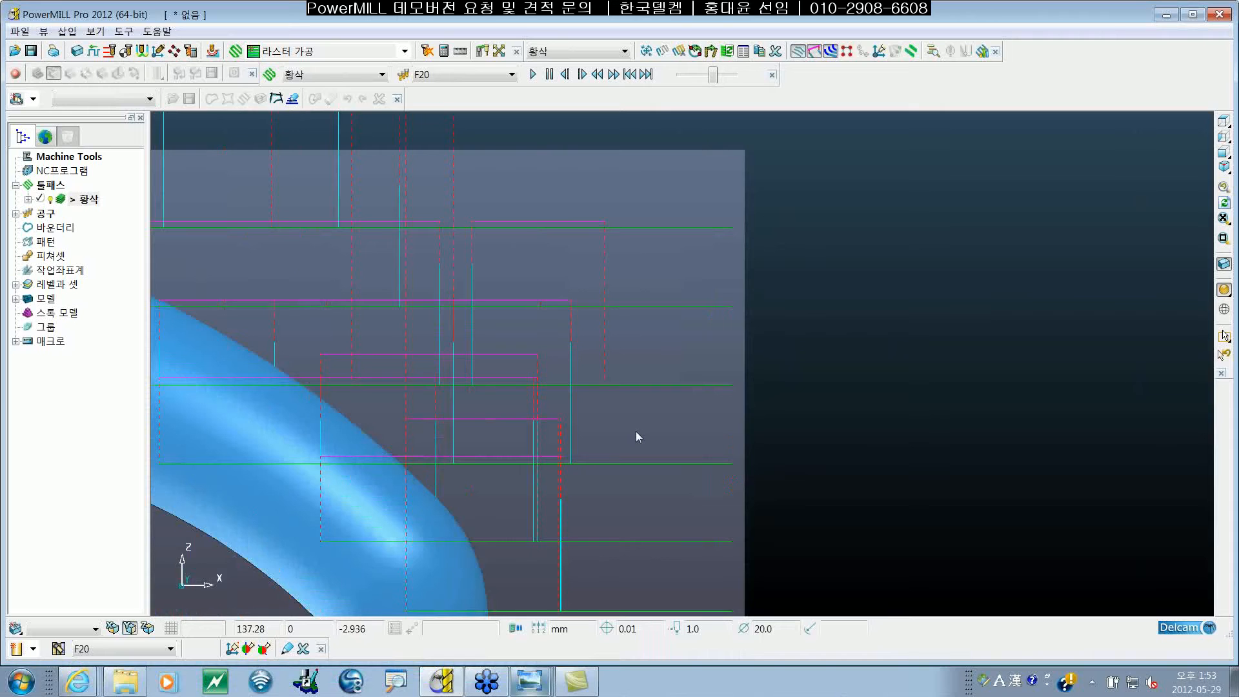
From above, hide the block and the model shading and examine the layout of the 황삭 roughing passes
scroll(637, 431, down, 5)
middle_drag(686, 362, 539, 366)
scroll(617, 372, up, 4)
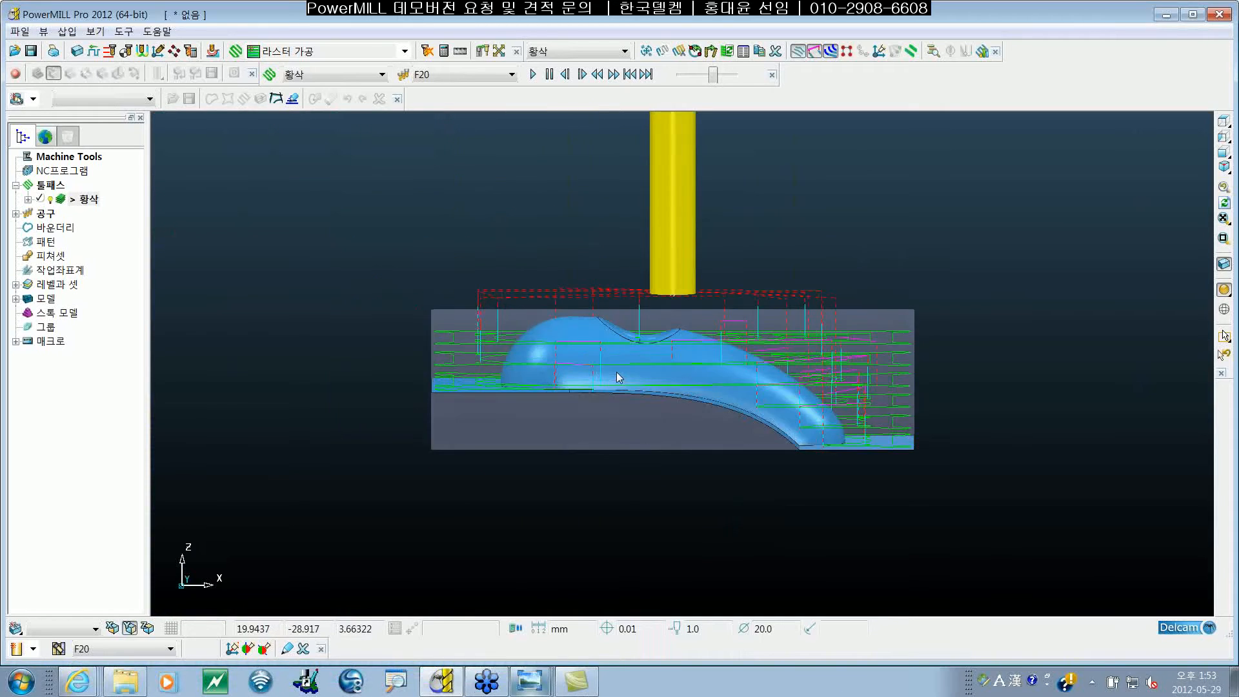
key(ctrl+5)
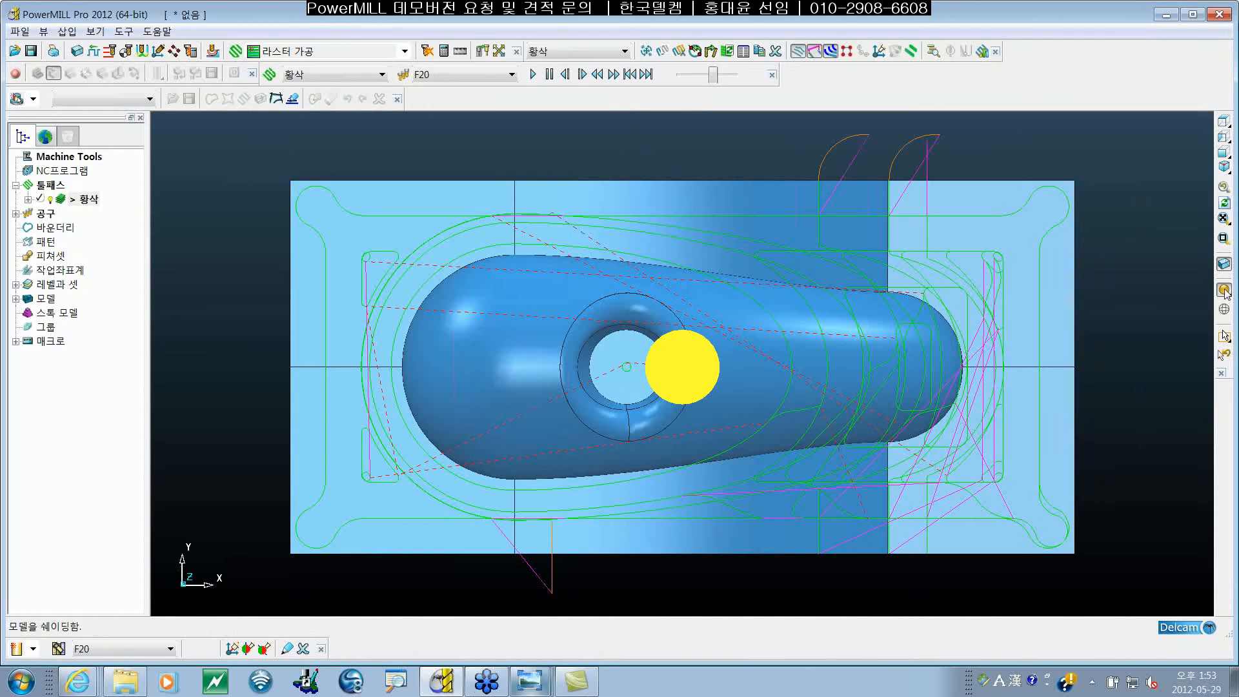
click(1224, 290)
shift+middle_drag(795, 378, 819, 377)
shift+middle_drag(909, 423, 818, 406)
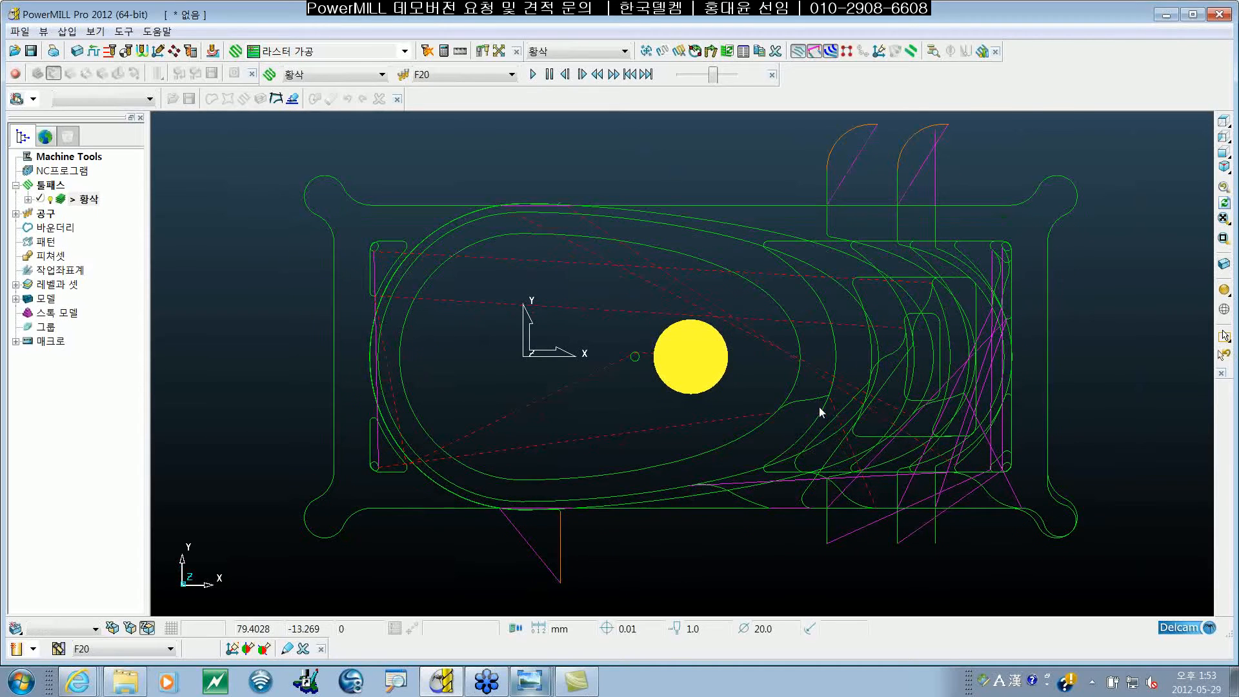
Shade the model again and look at the roughing toolpath around it at an angle
click(1224, 290)
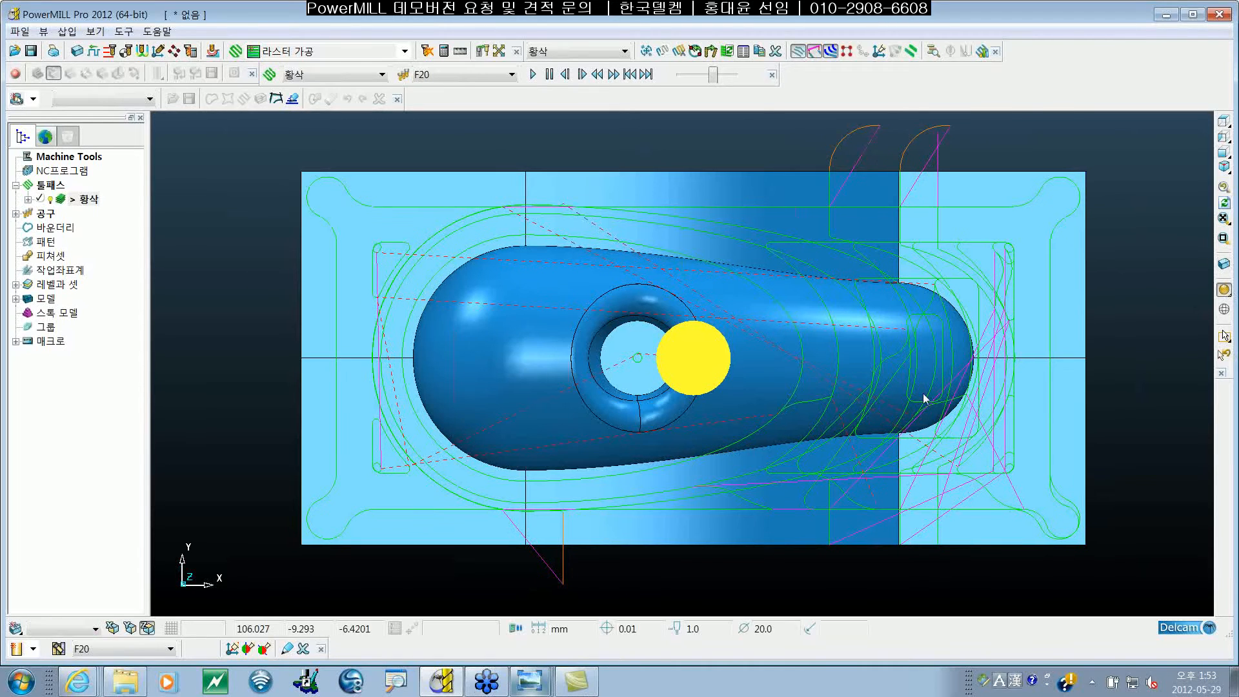
middle_drag(925, 398, 603, 337)
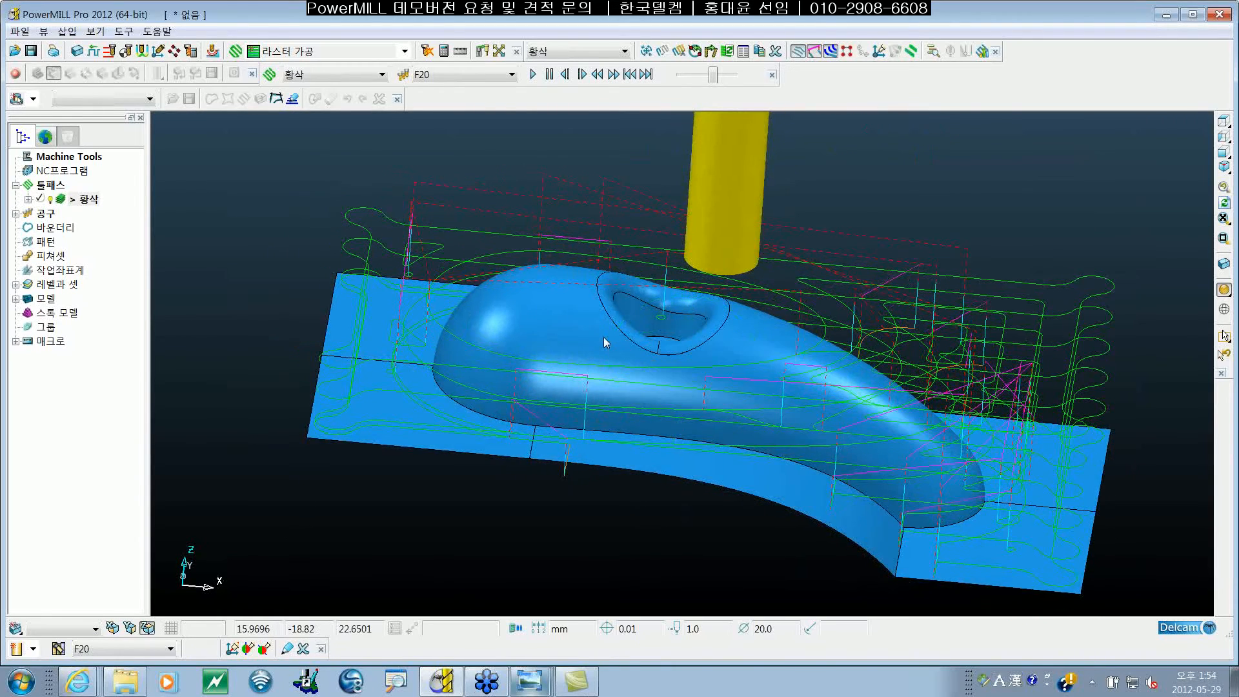
shift+middle_drag(688, 328, 653, 326)
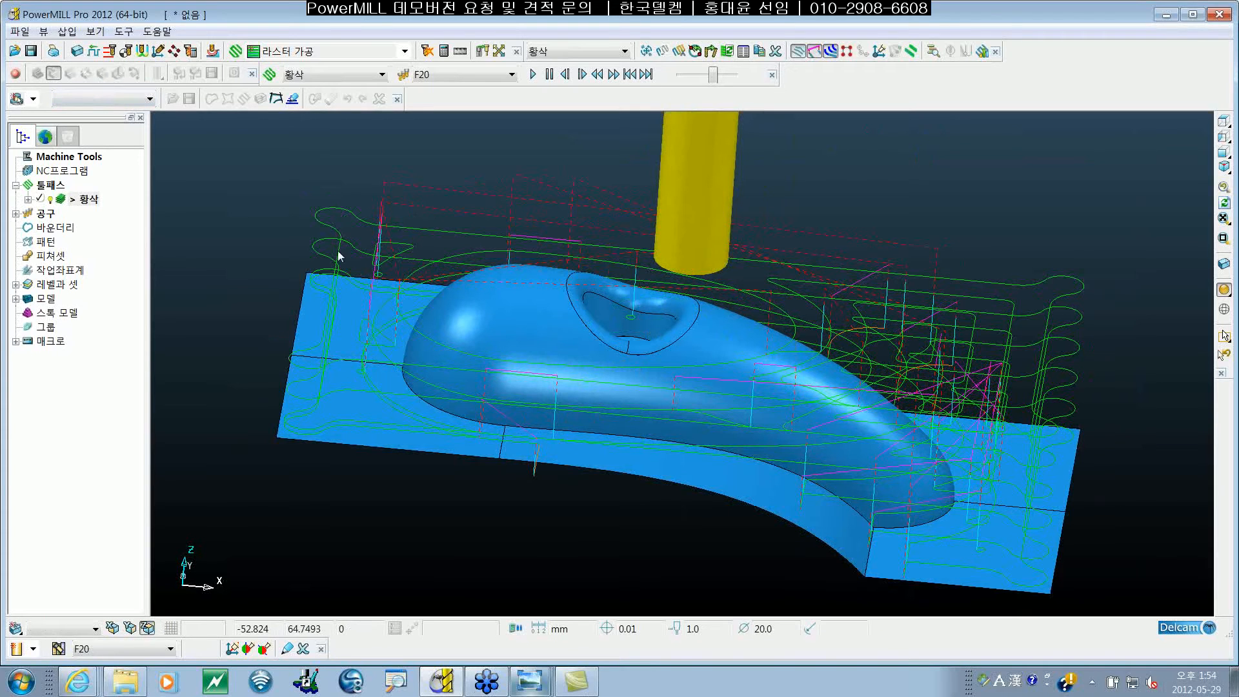
Open the 황삭 toolpath's settings, unlock them for editing, and change the stepdown mode to 수동 (manual)
click(67, 200)
right_click(68, 202)
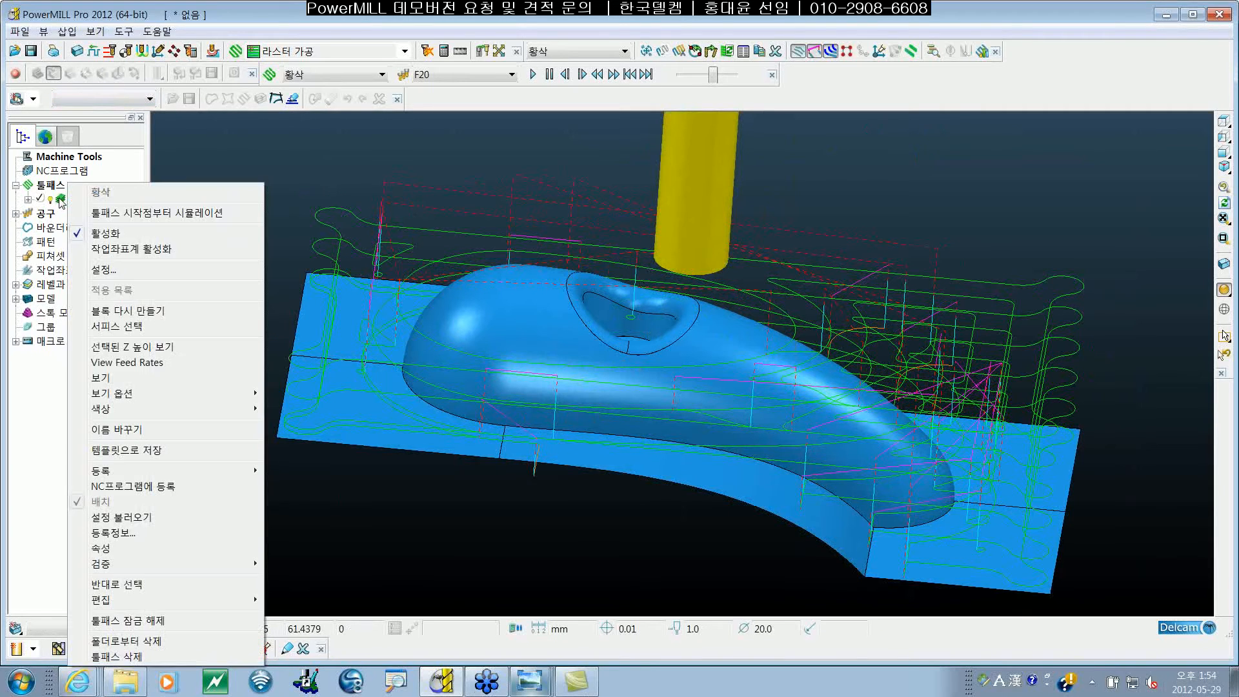
click(111, 274)
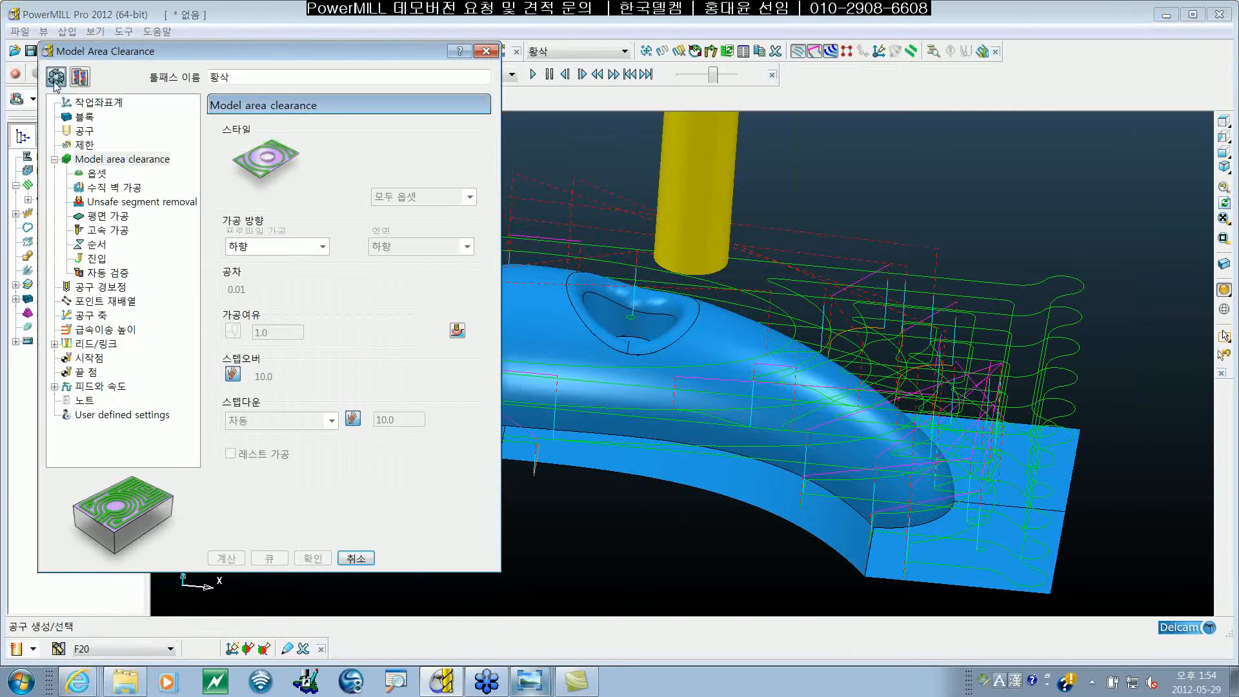
click(55, 79)
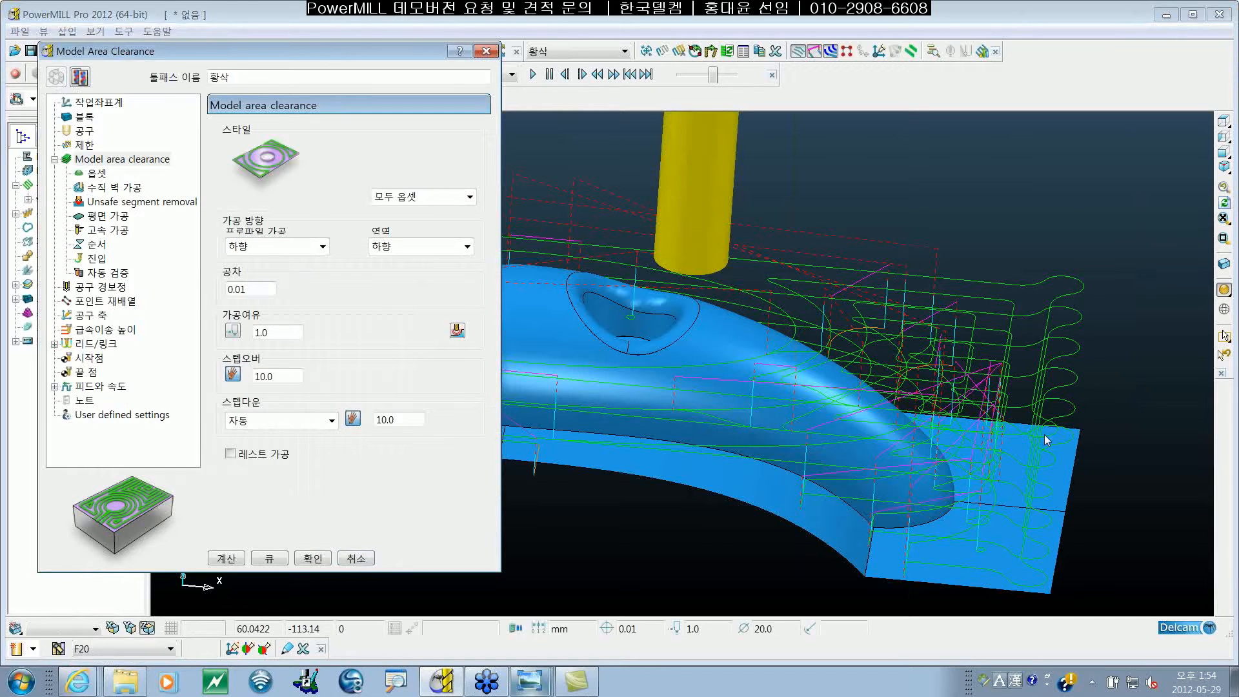
drag(201, 52, 209, 65)
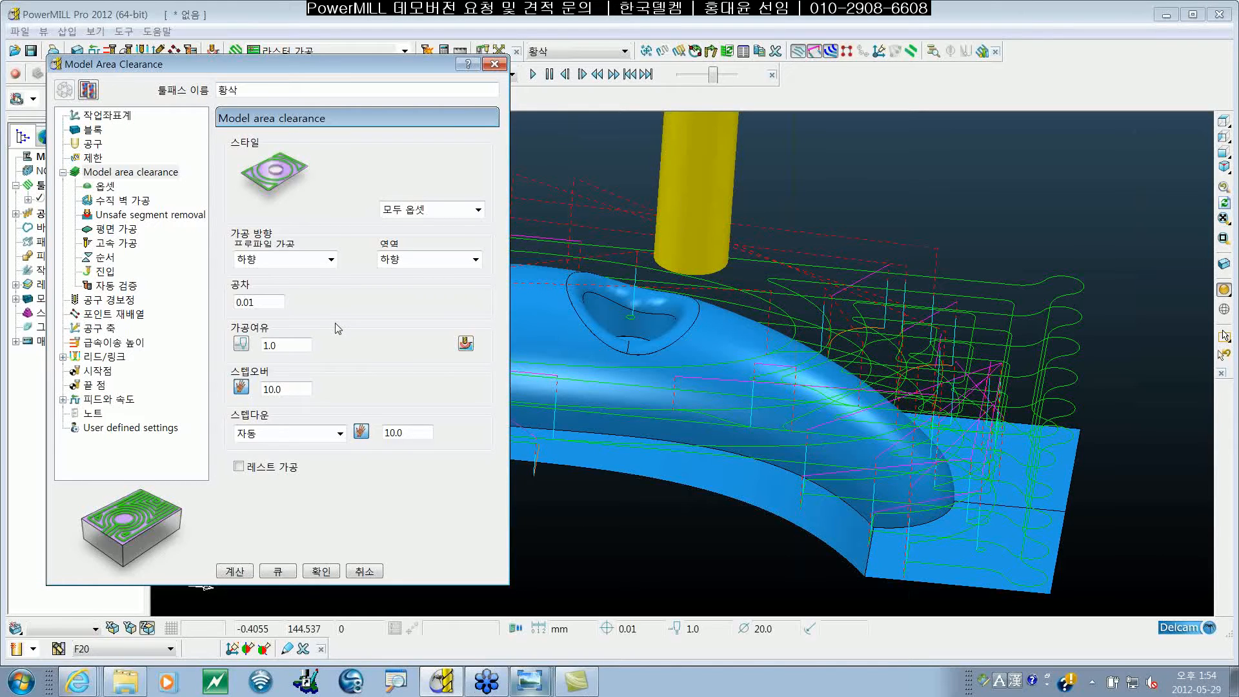
click(340, 434)
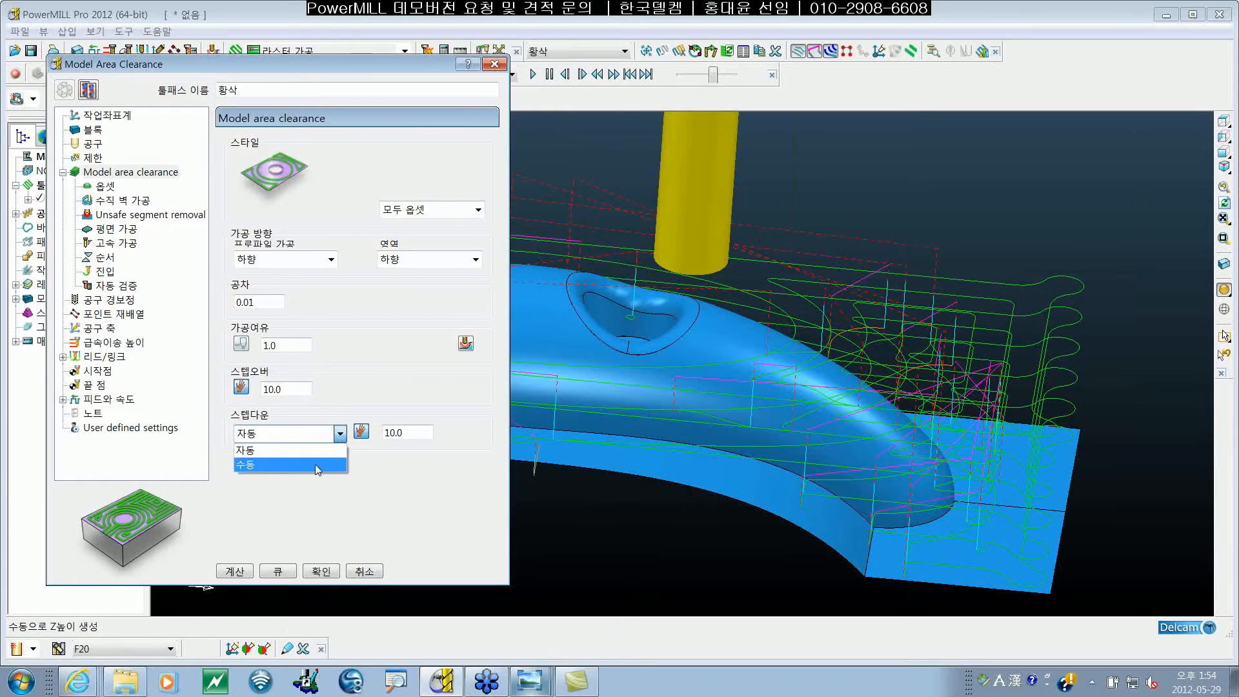
click(314, 463)
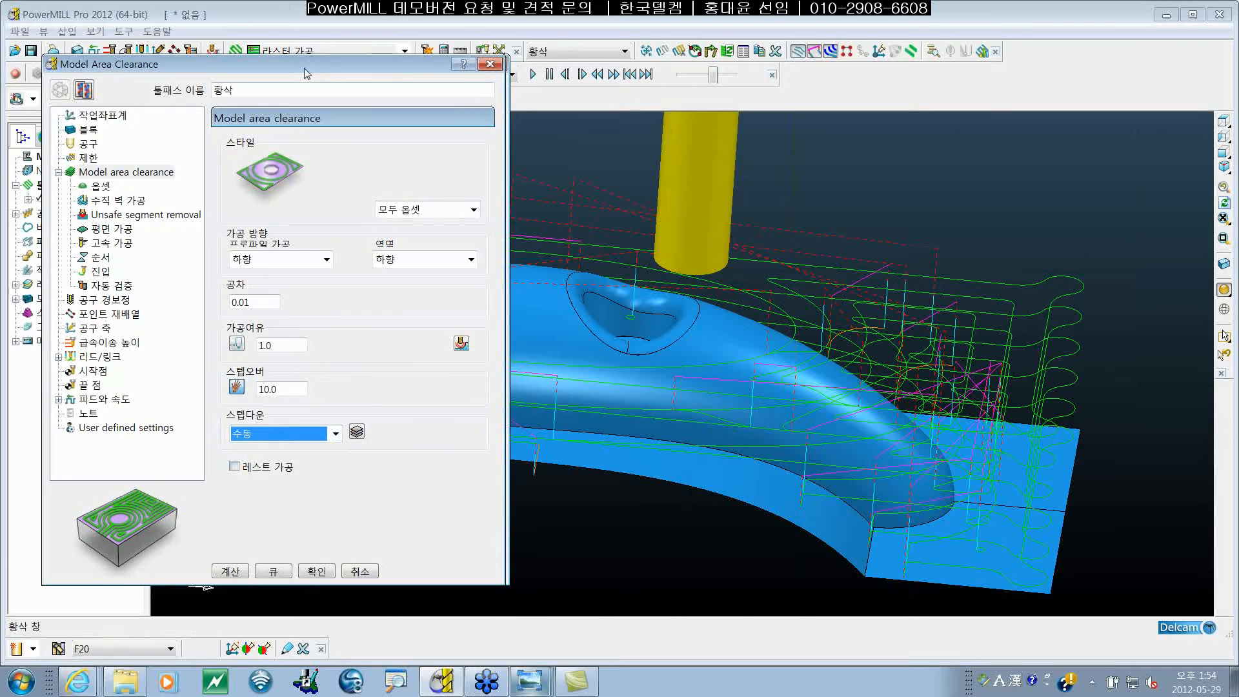
mouse_move(306, 64)
mouse_down()
mouse_move(269, 32)
mouse_move(291, 49)
mouse_up()
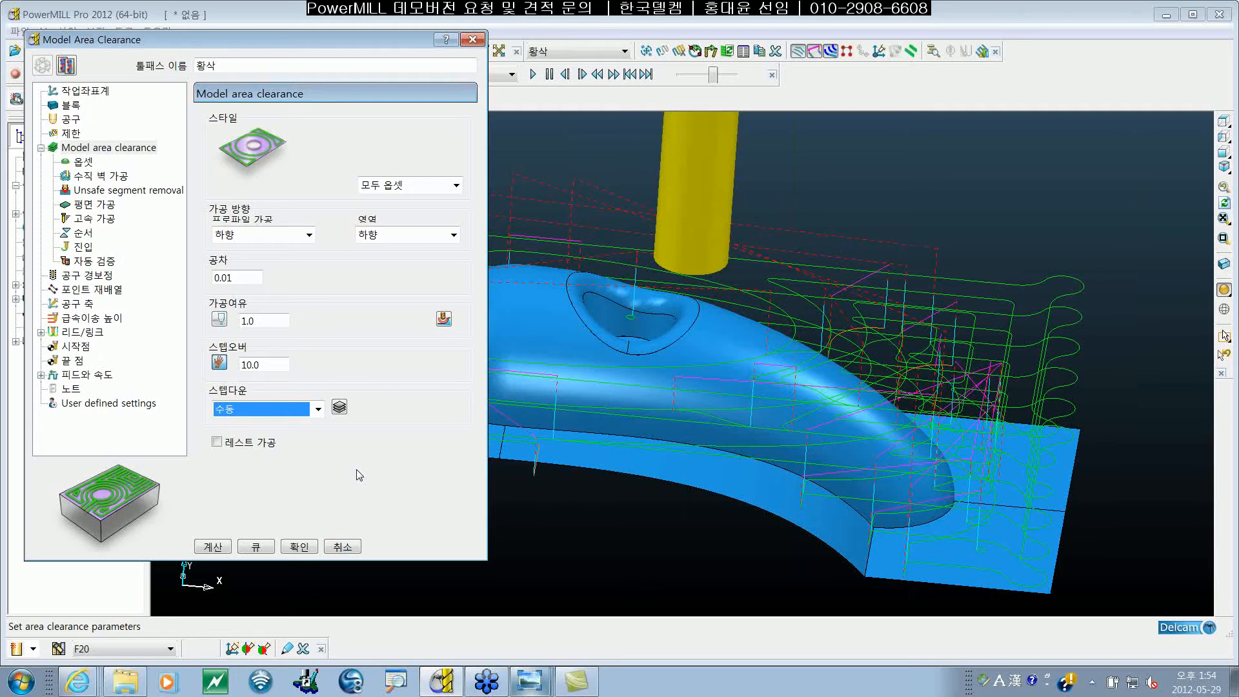
Open the 황삭 toolpath's Z height list and review the heights of the machining levels
click(543, 361)
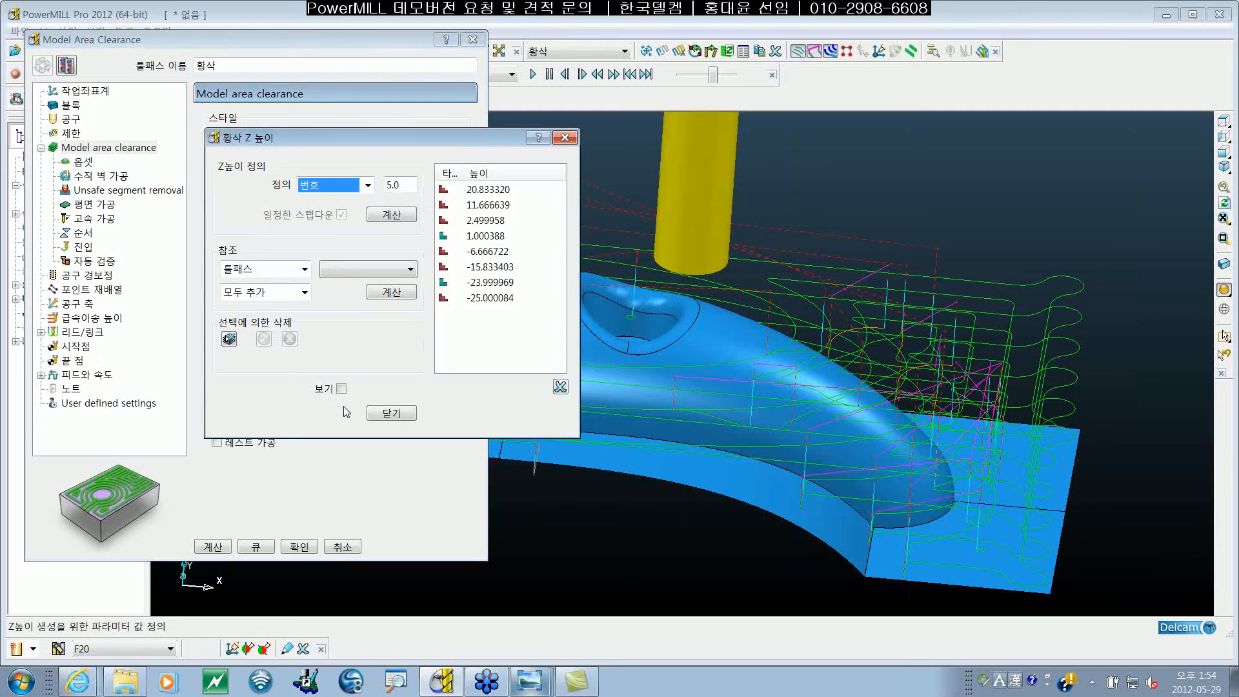
drag(335, 146, 249, 165)
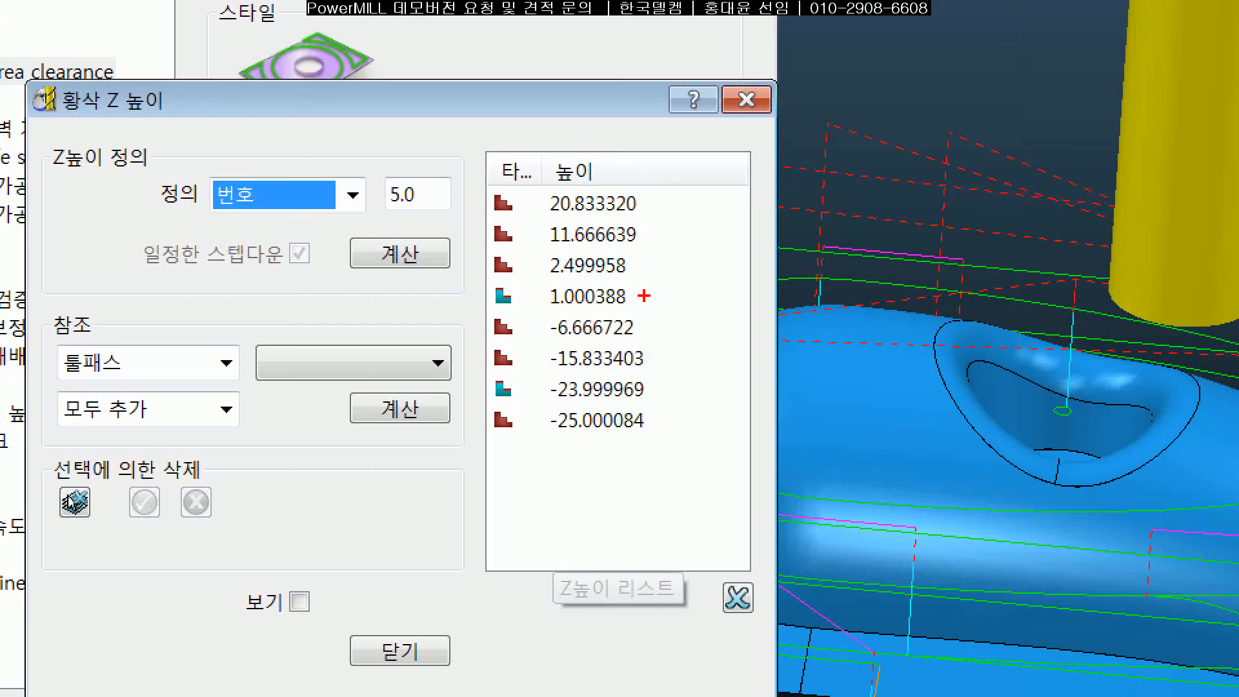
mouse_move(374, 244)
mouse_down()
mouse_move(467, 245)
mouse_move(583, 279)
mouse_move(657, 276)
mouse_up()
drag(473, 309, 737, 306)
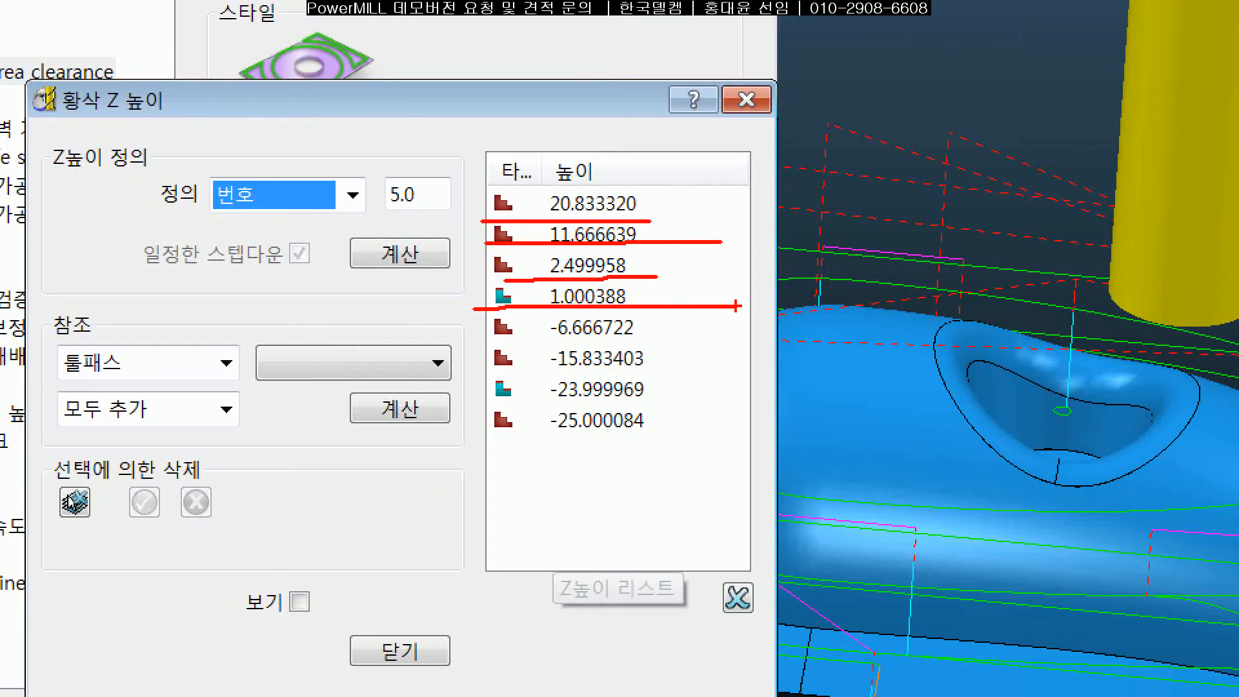
drag(493, 346, 695, 343)
drag(471, 380, 724, 375)
drag(484, 405, 721, 399)
drag(499, 443, 711, 442)
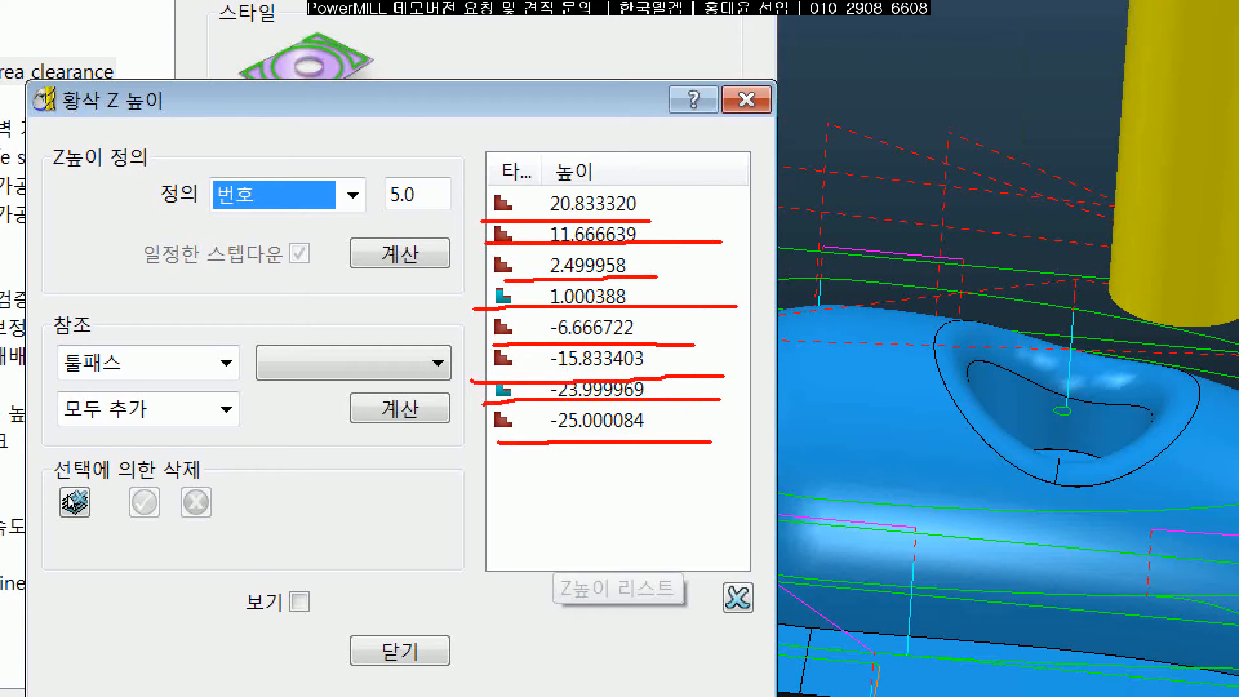
mouse_move(645, 205)
mouse_down()
mouse_move(535, 225)
mouse_move(638, 168)
mouse_move(627, 211)
mouse_move(606, 216)
mouse_up()
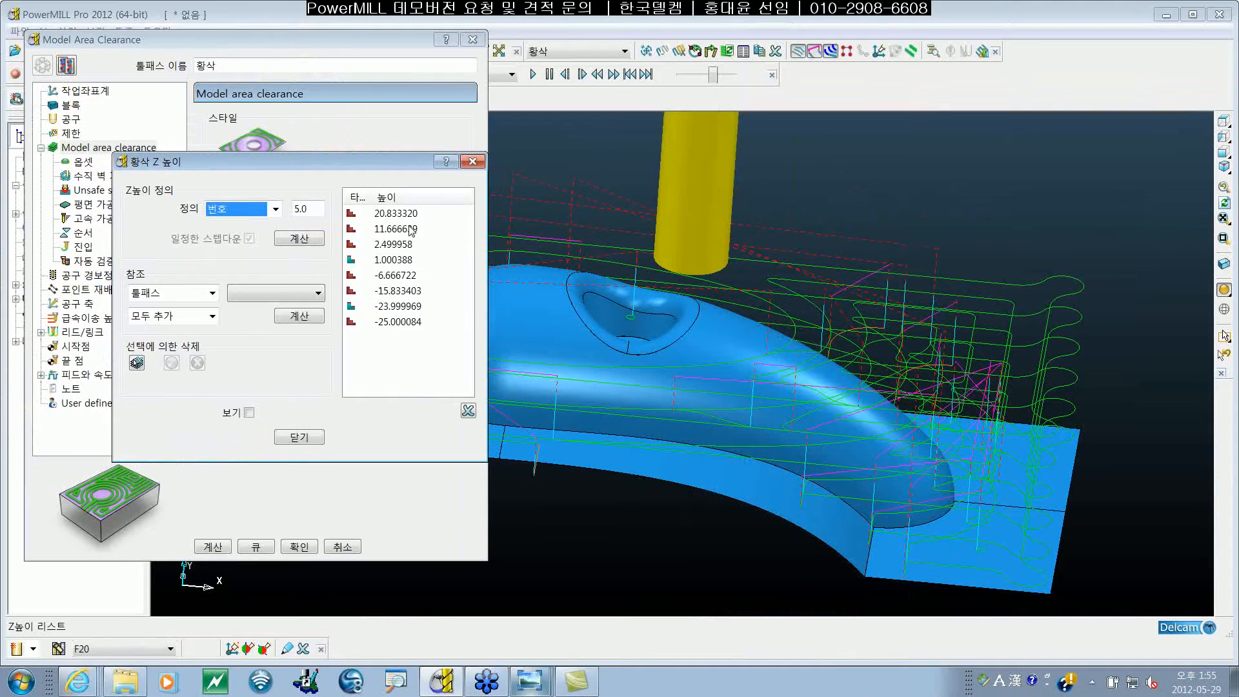
Delete the Z heights from 11.666639 down to -25.000084, keeping only 20.833320, and close the height list
click(592, 234)
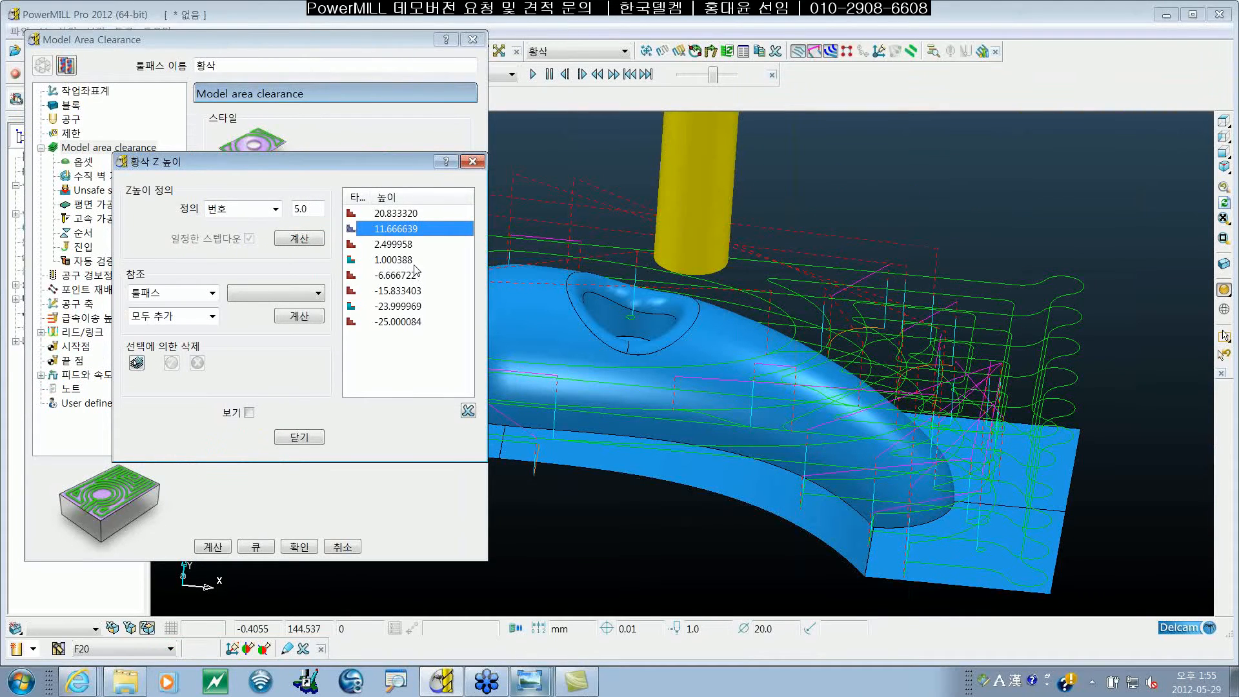
shift+click(420, 321)
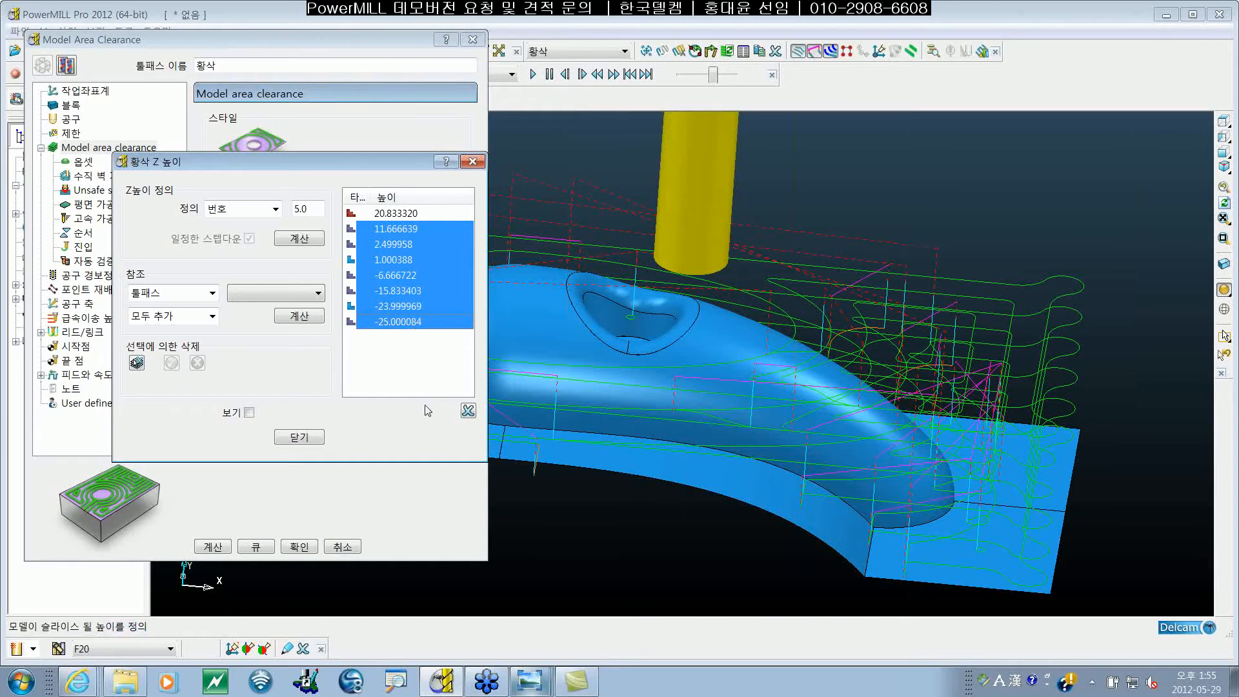
click(467, 411)
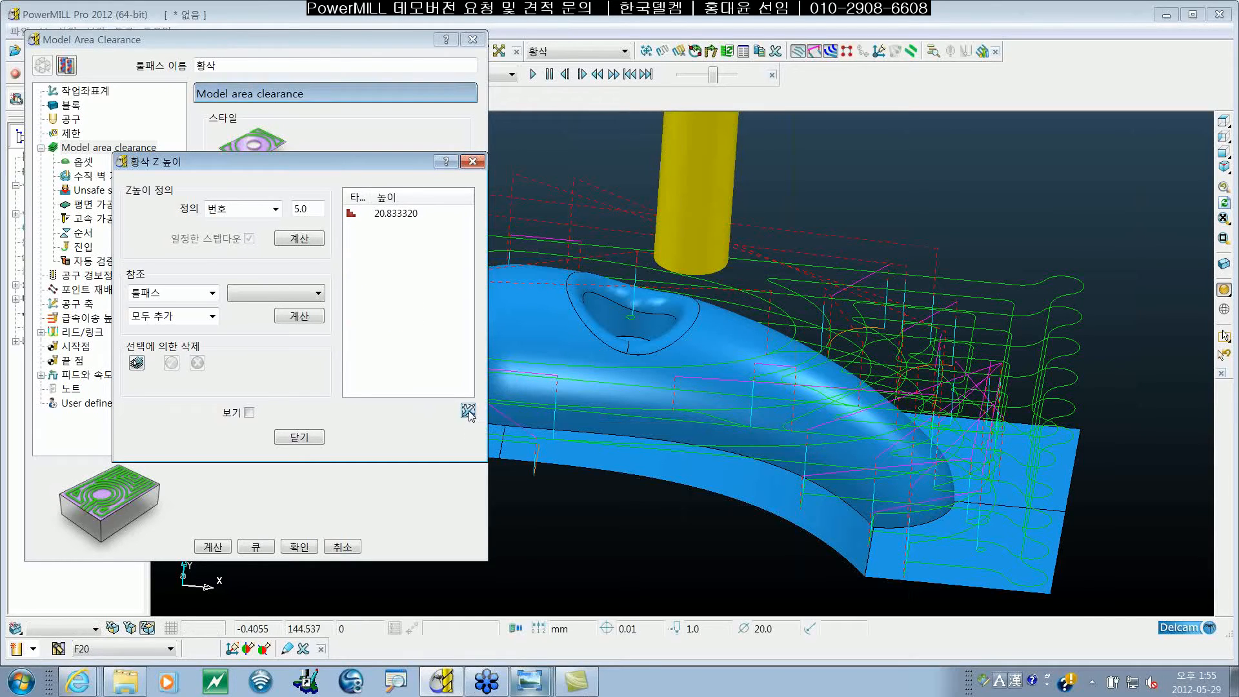
click(771, 474)
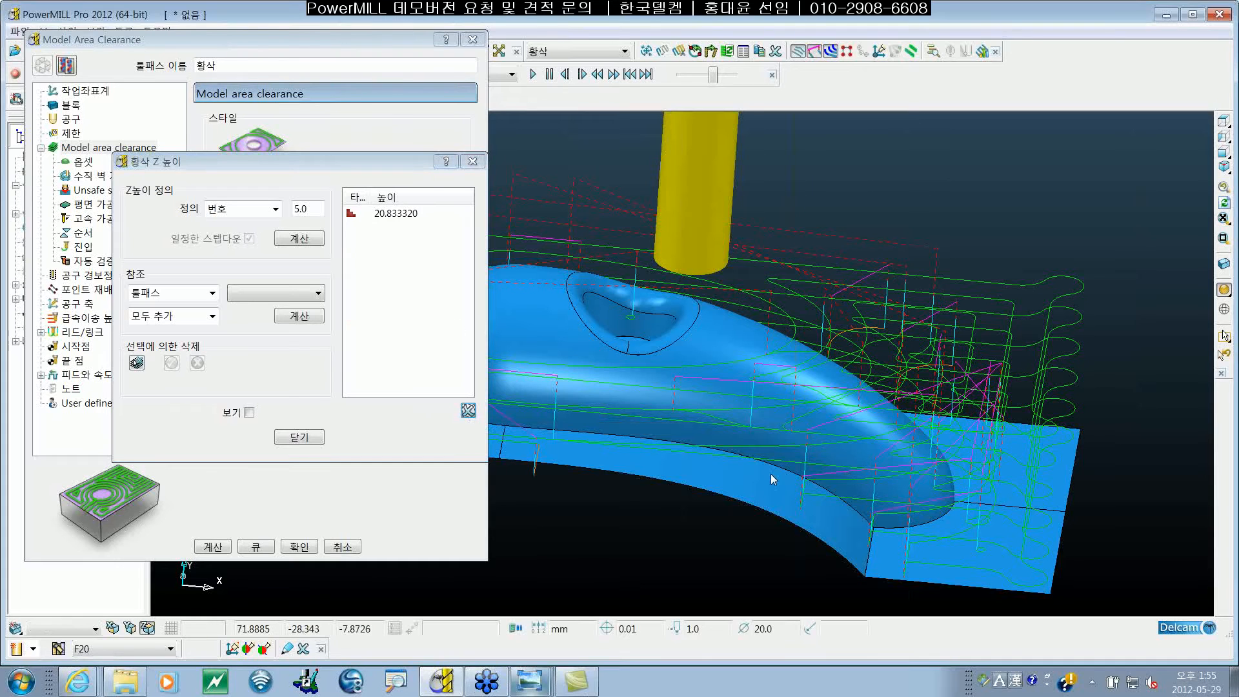
middle_drag(771, 474, 763, 435)
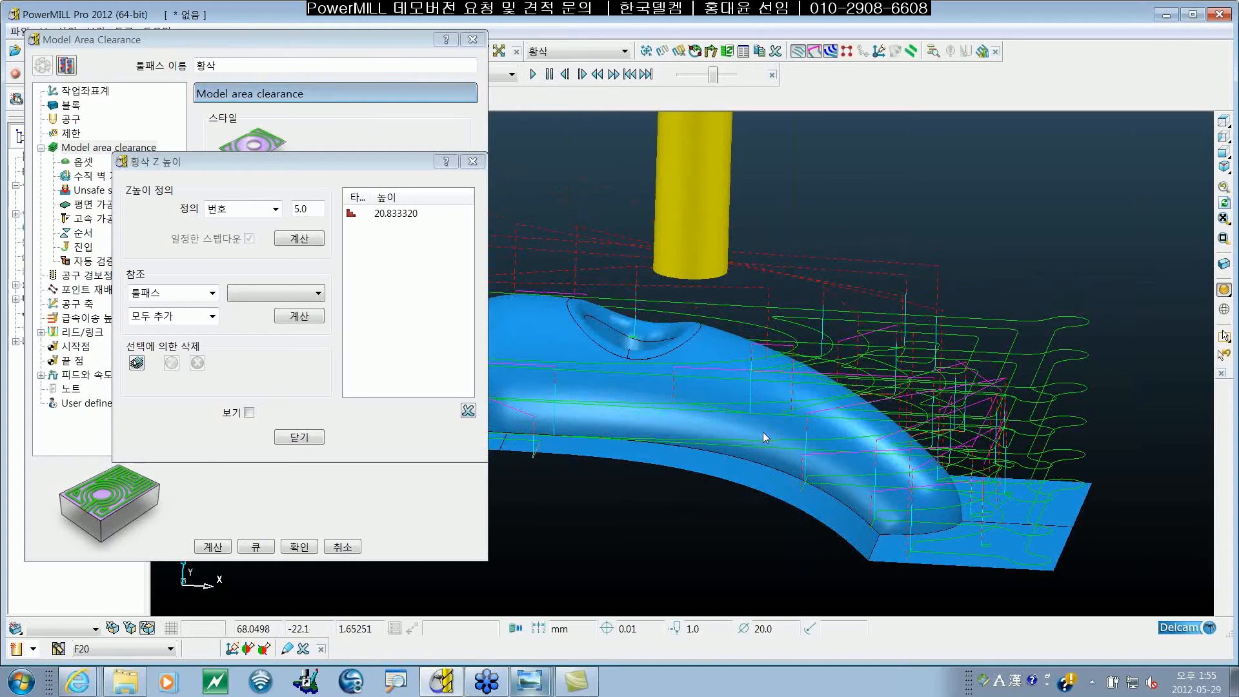
click(417, 220)
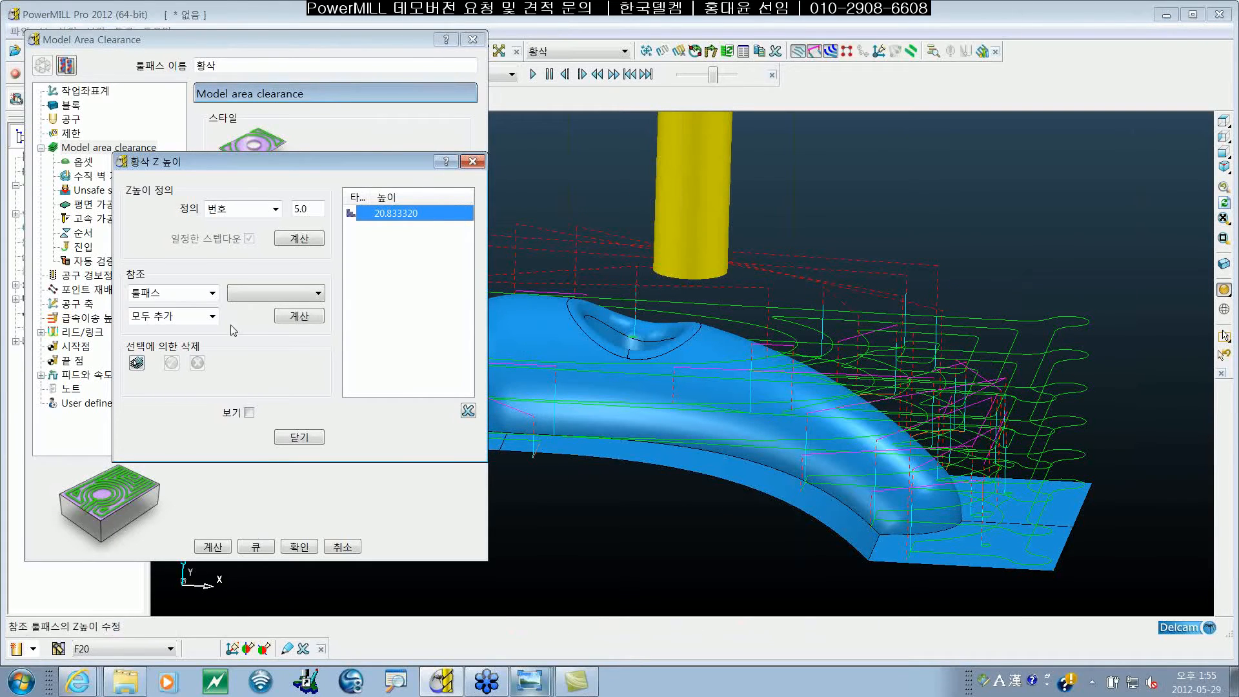
click(311, 441)
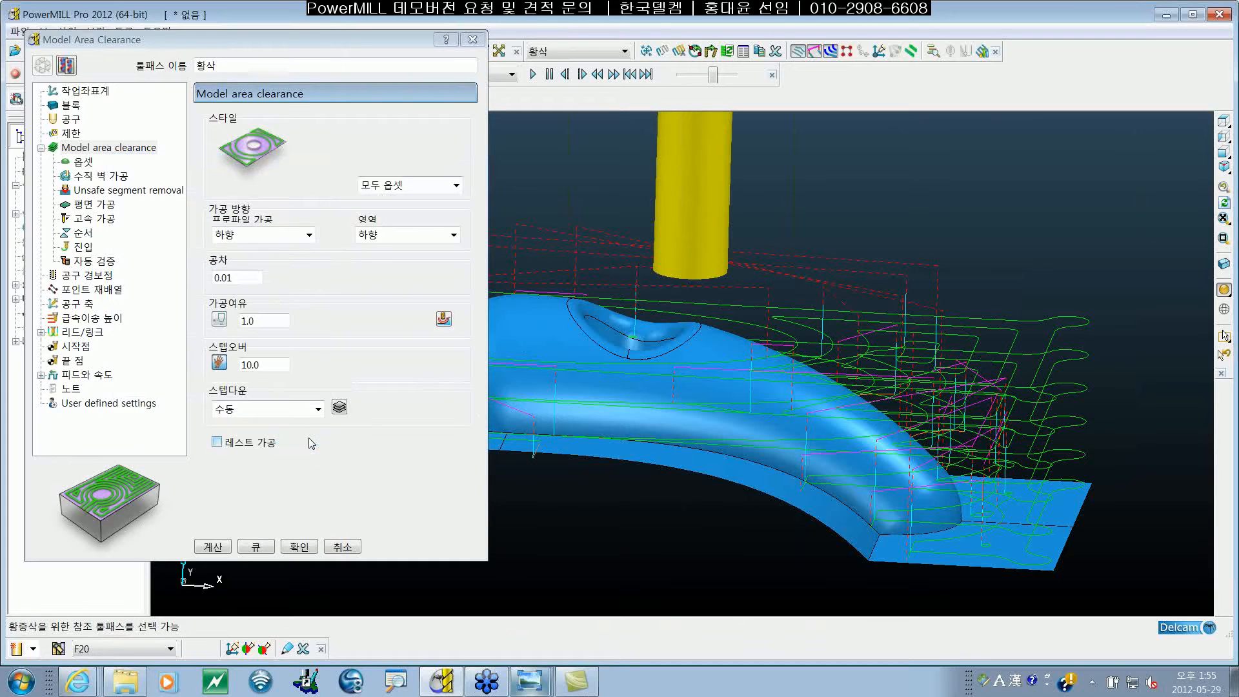
Recalculate the 황삭 toolpath, close its settings, and inspect the resulting passes over the model at several angles
click(213, 547)
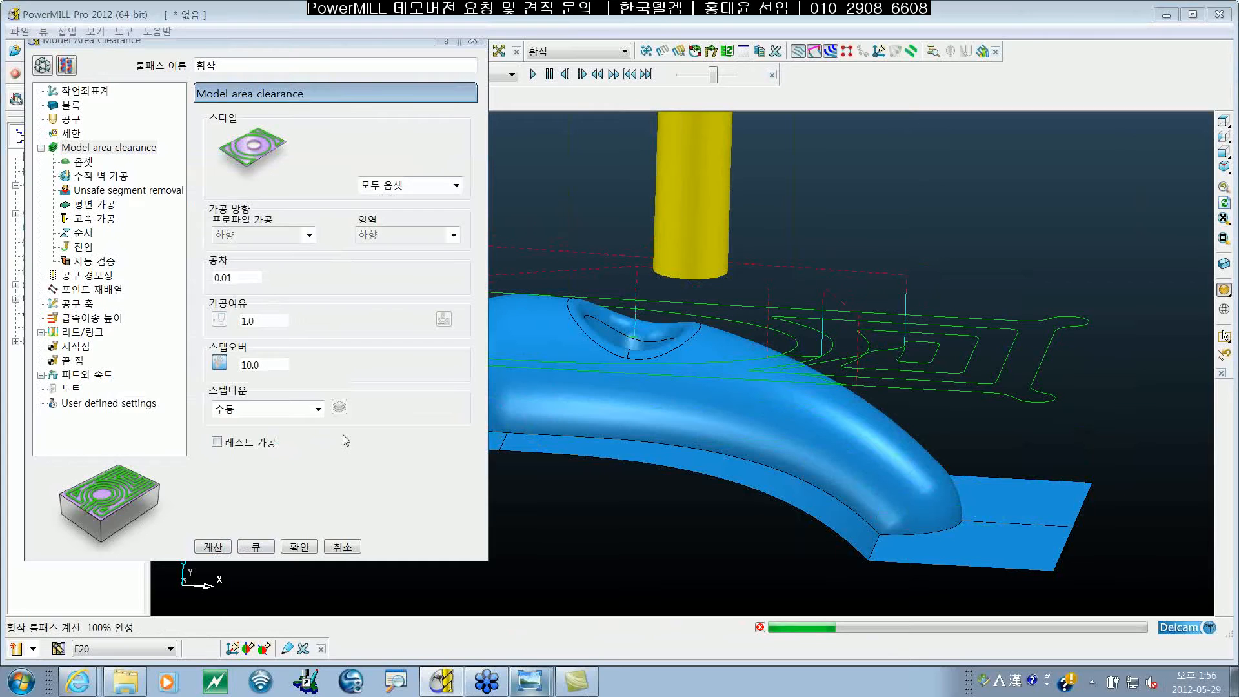
click(473, 40)
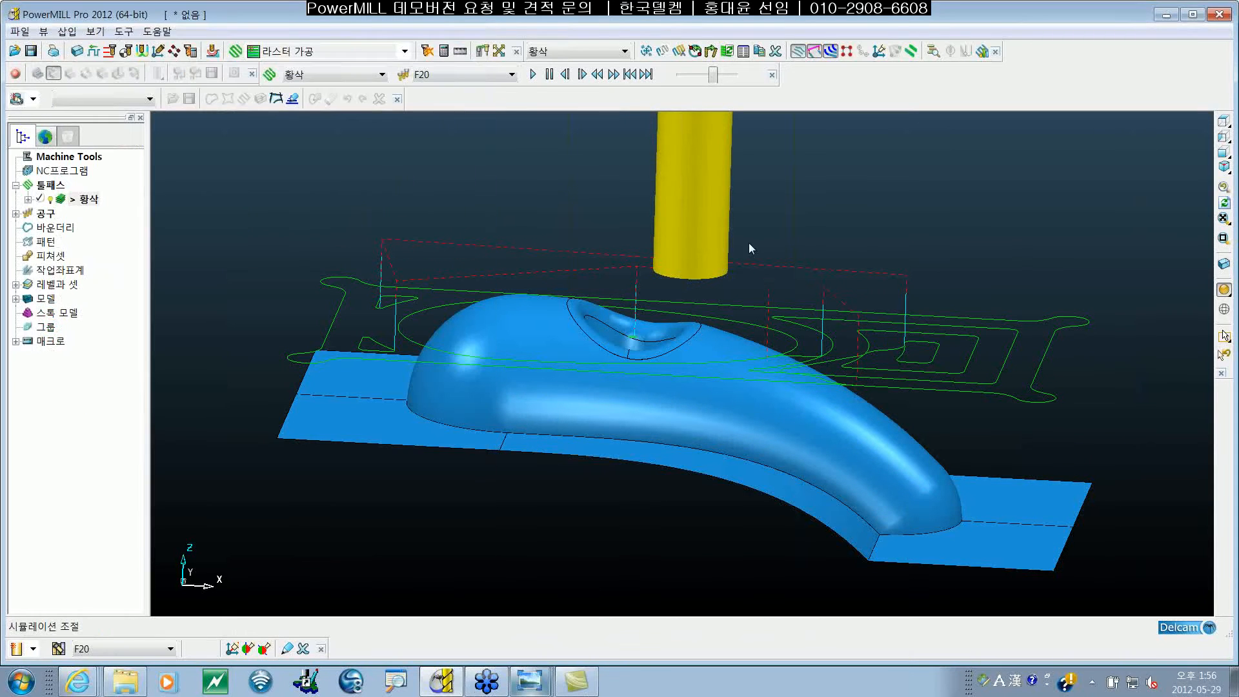
middle_drag(906, 343, 927, 374)
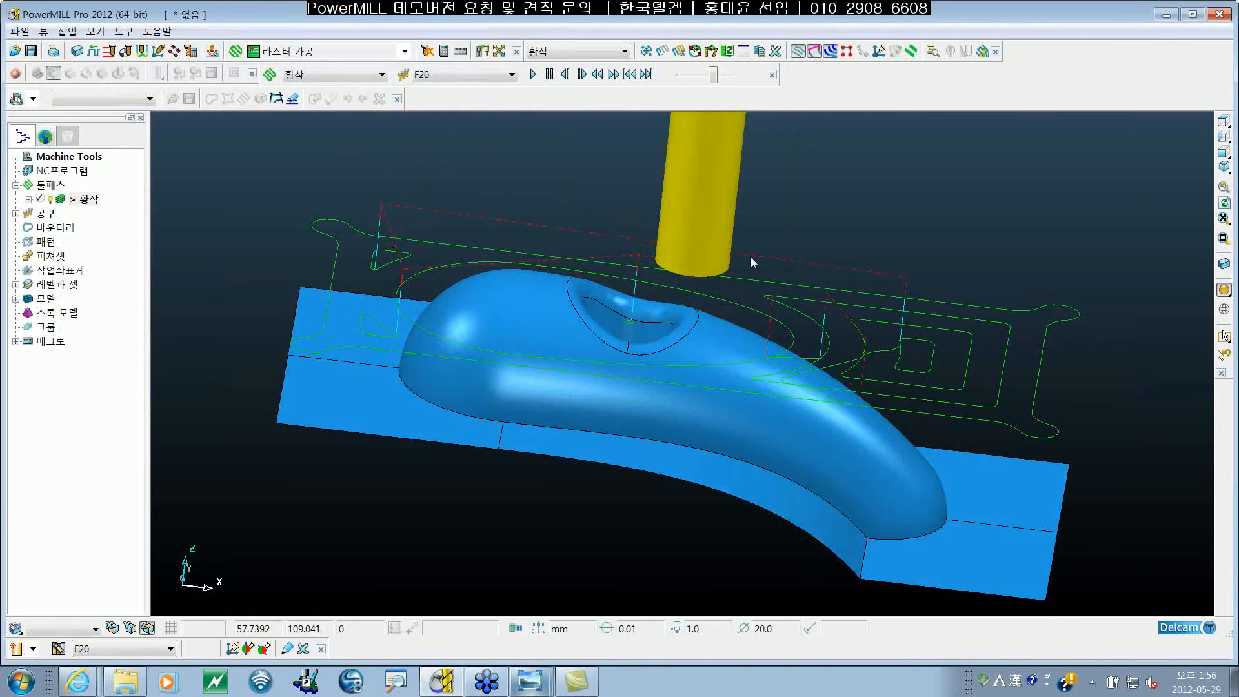
middle_drag(750, 258, 828, 470)
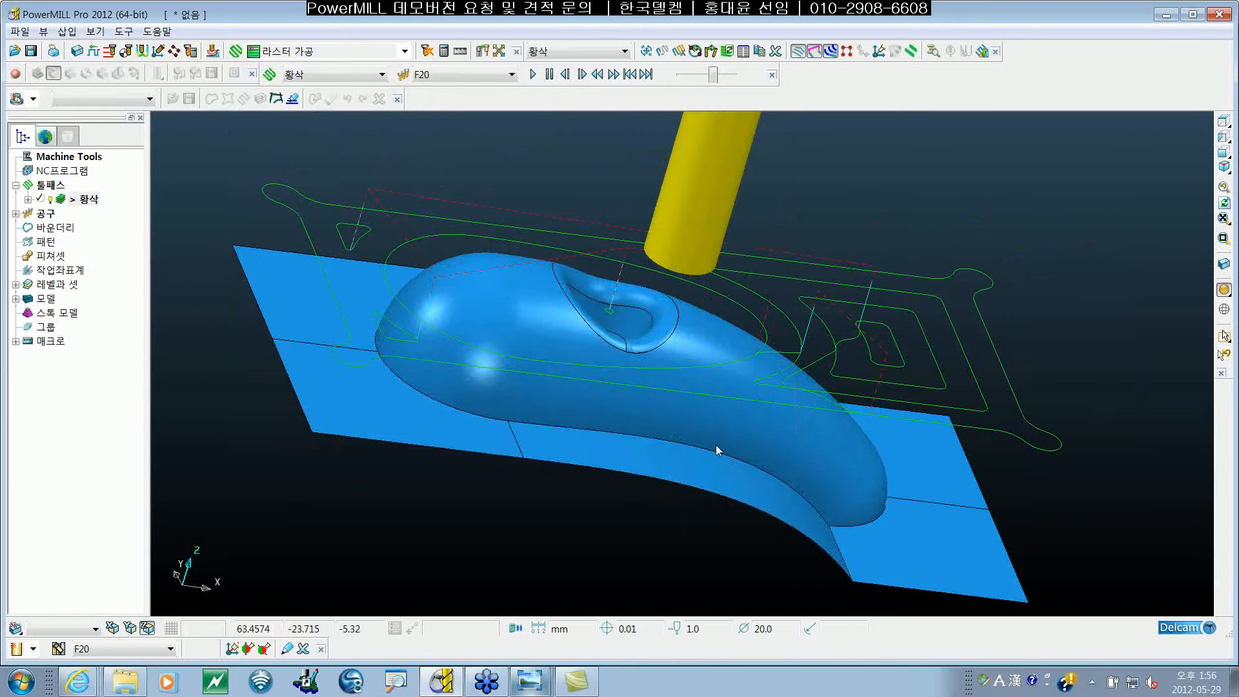
middle_drag(715, 444, 778, 332)
Turn off the model shading and, from above and at an angle, examine the stepover between the single level's offset passes
click(1224, 290)
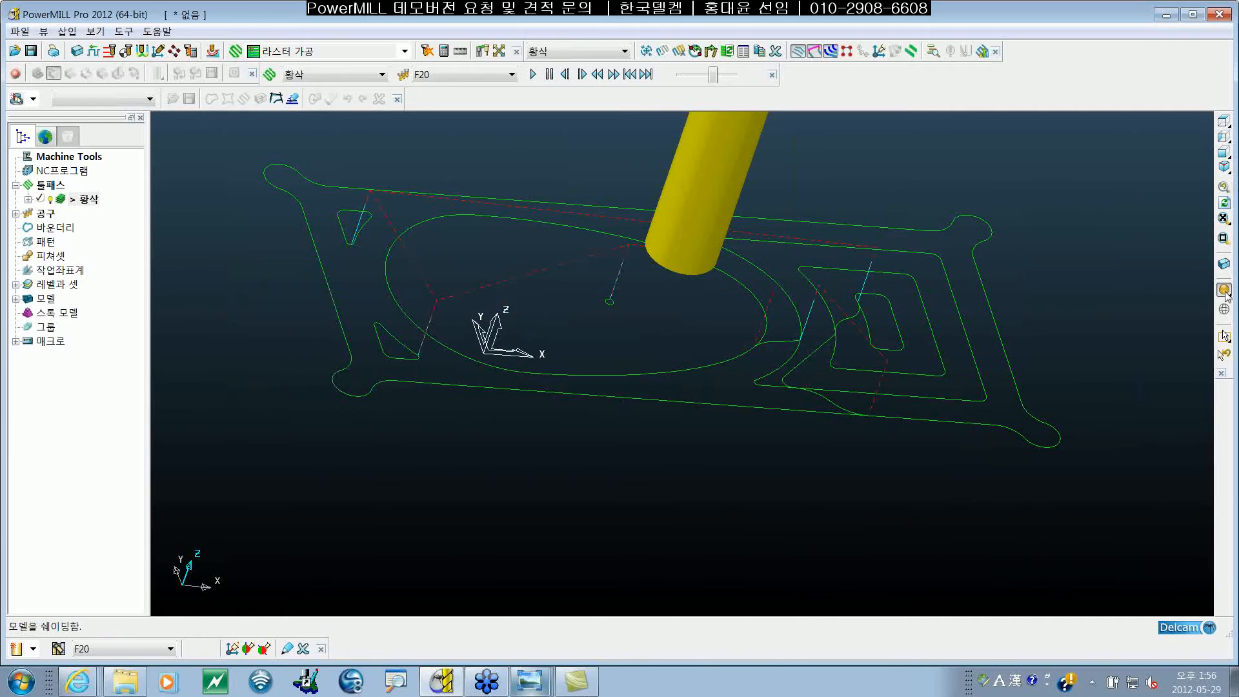
mouse_move(1225, 291)
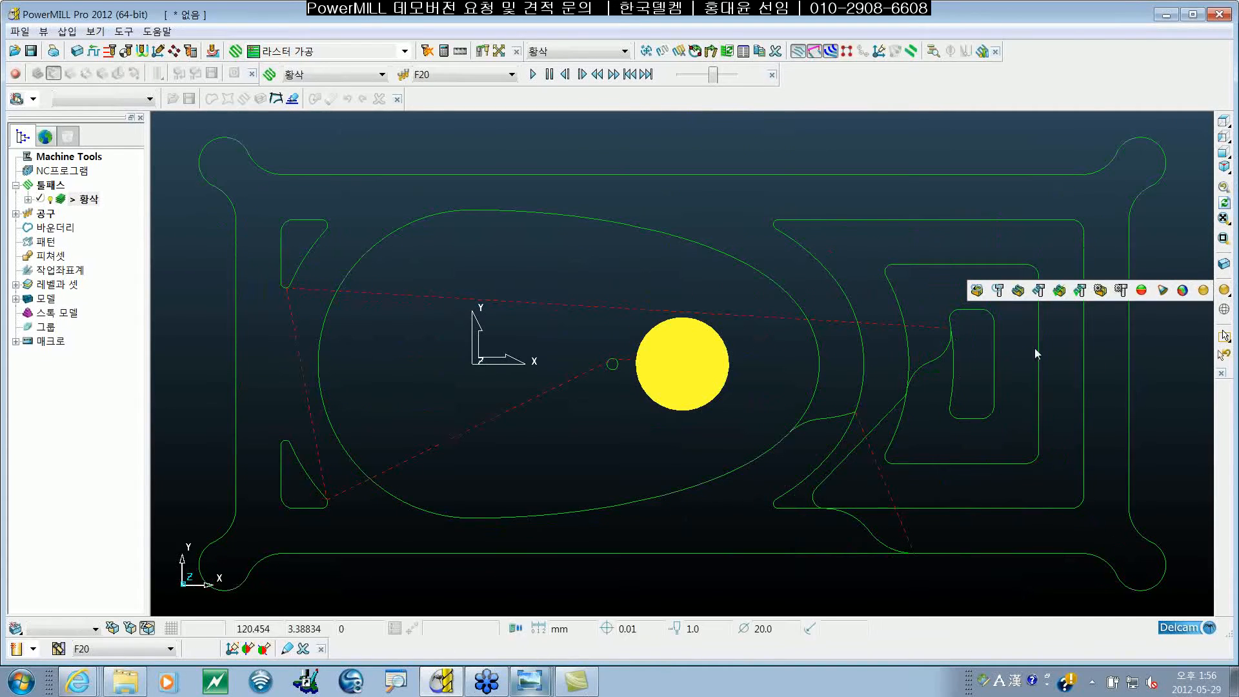
click(1225, 291)
click(1225, 291)
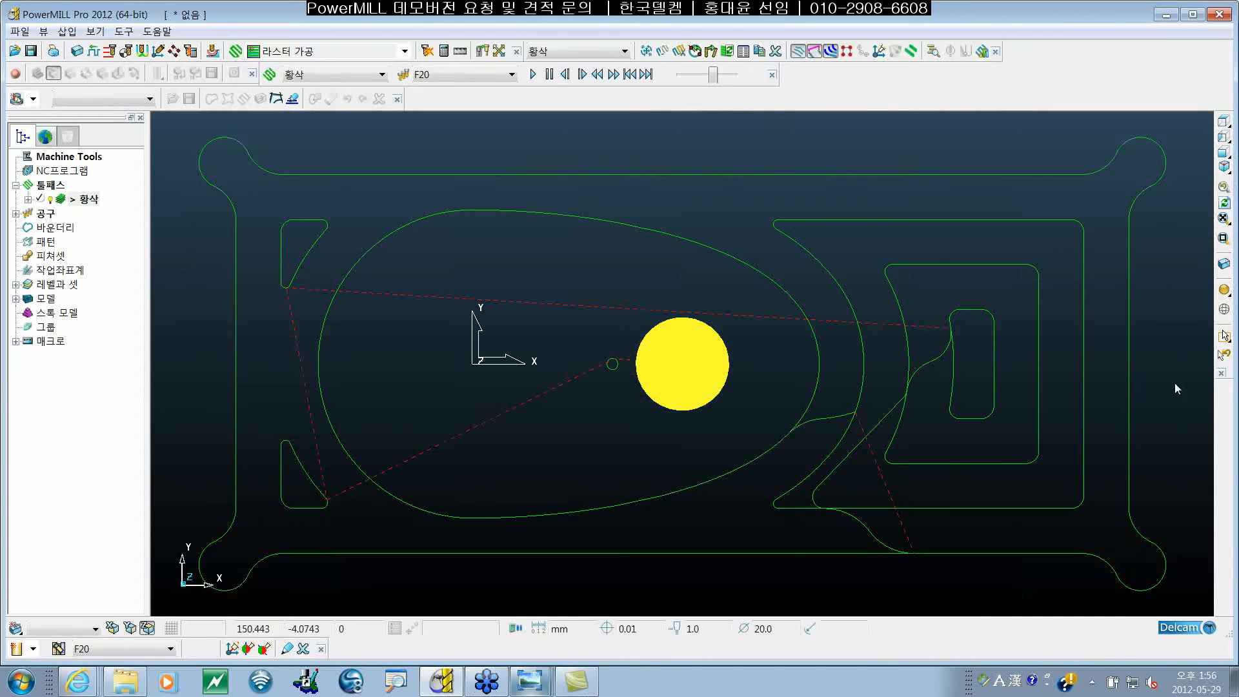
shift+middle_drag(868, 358, 879, 343)
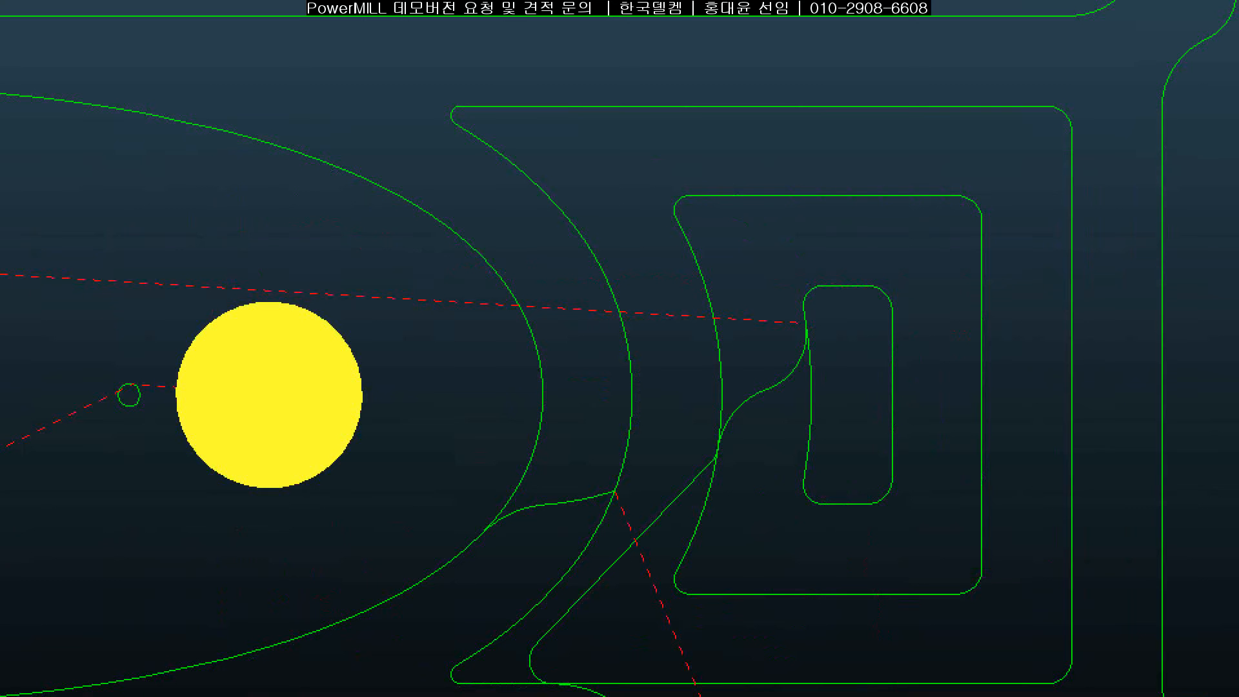
mouse_move(1161, 374)
mouse_down()
mouse_move(1078, 369)
mouse_move(978, 404)
mouse_move(977, 440)
mouse_move(891, 446)
mouse_up()
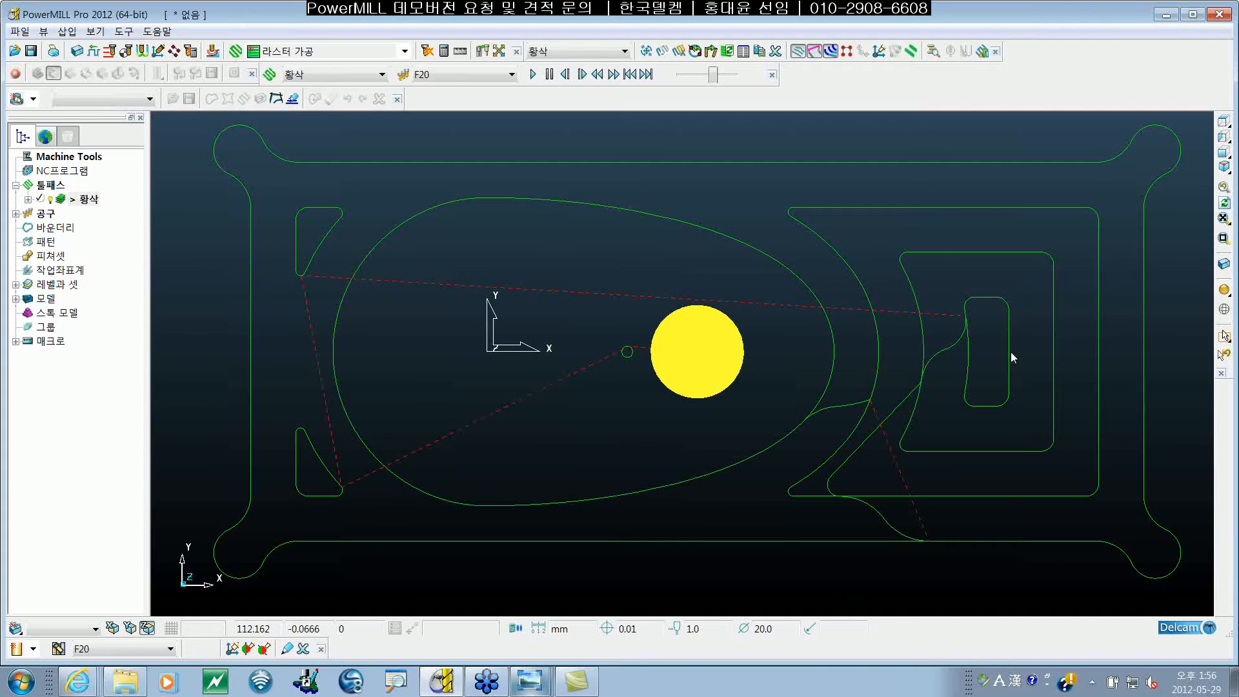
shift+middle_drag(1011, 353, 998, 353)
middle_drag(602, 444, 908, 367)
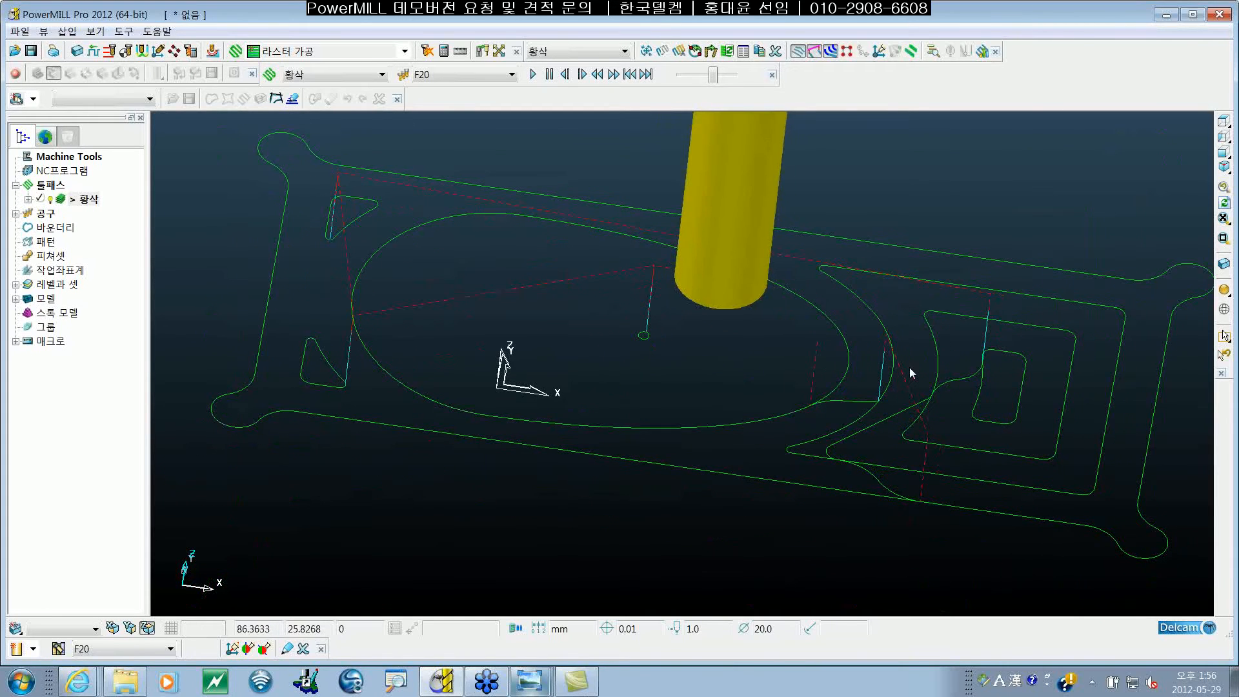
Switch the 황삭 toolpath's stepdown to 자동 at 10.0, recalculate the toolpath and close its settings
right_click(82, 201)
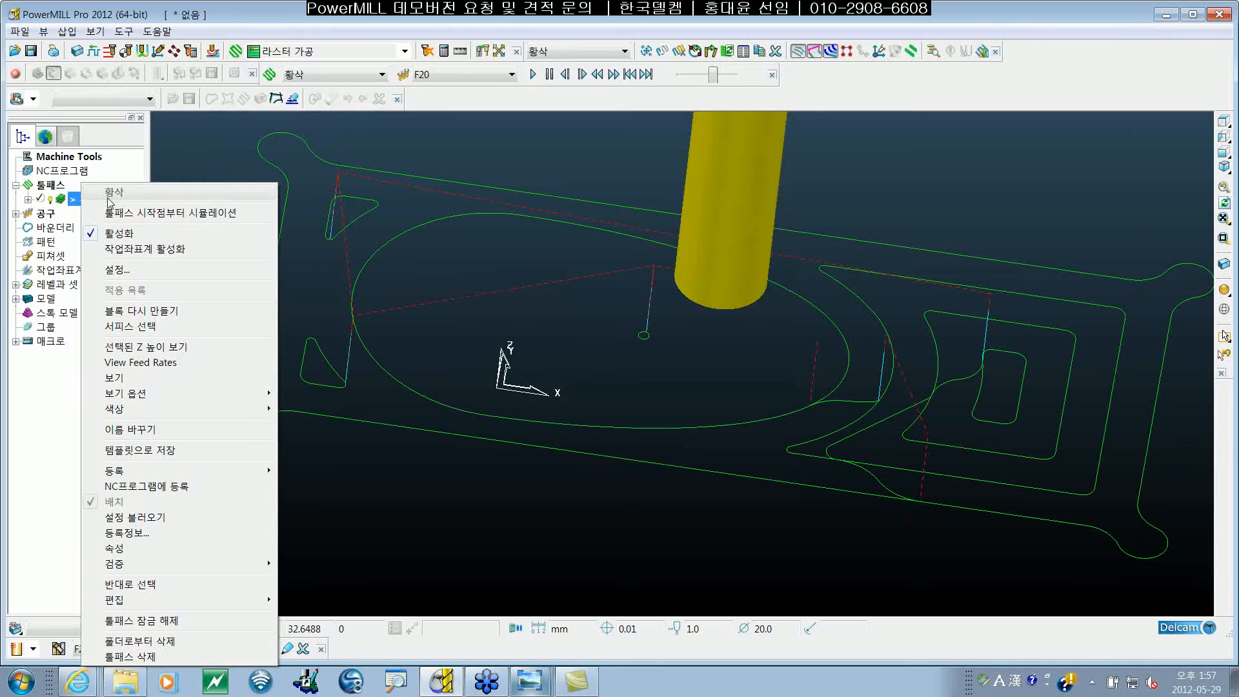
click(119, 269)
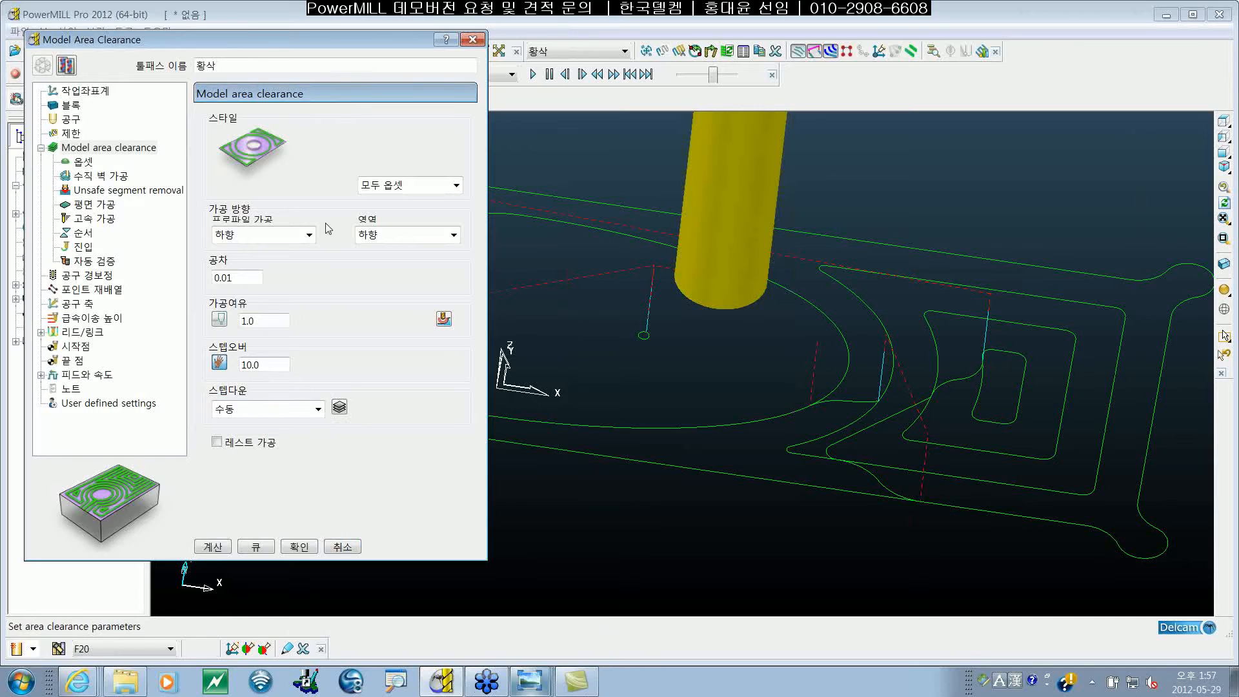
drag(379, 41, 408, 46)
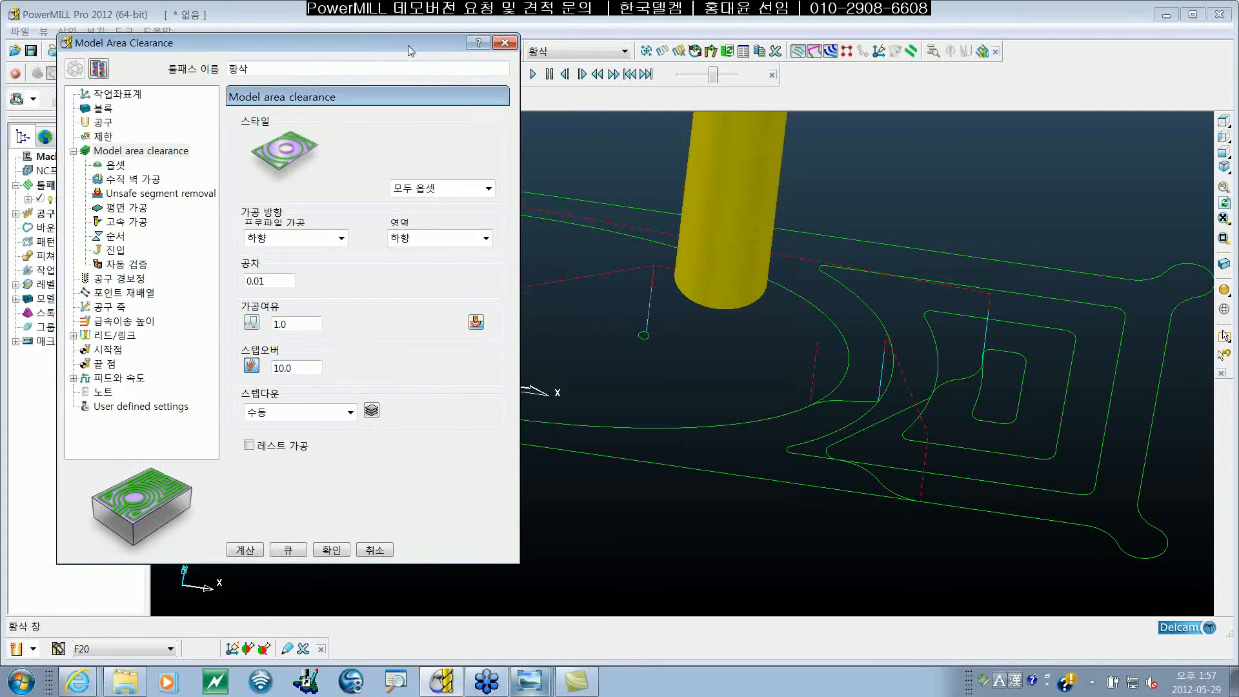
click(350, 412)
click(290, 433)
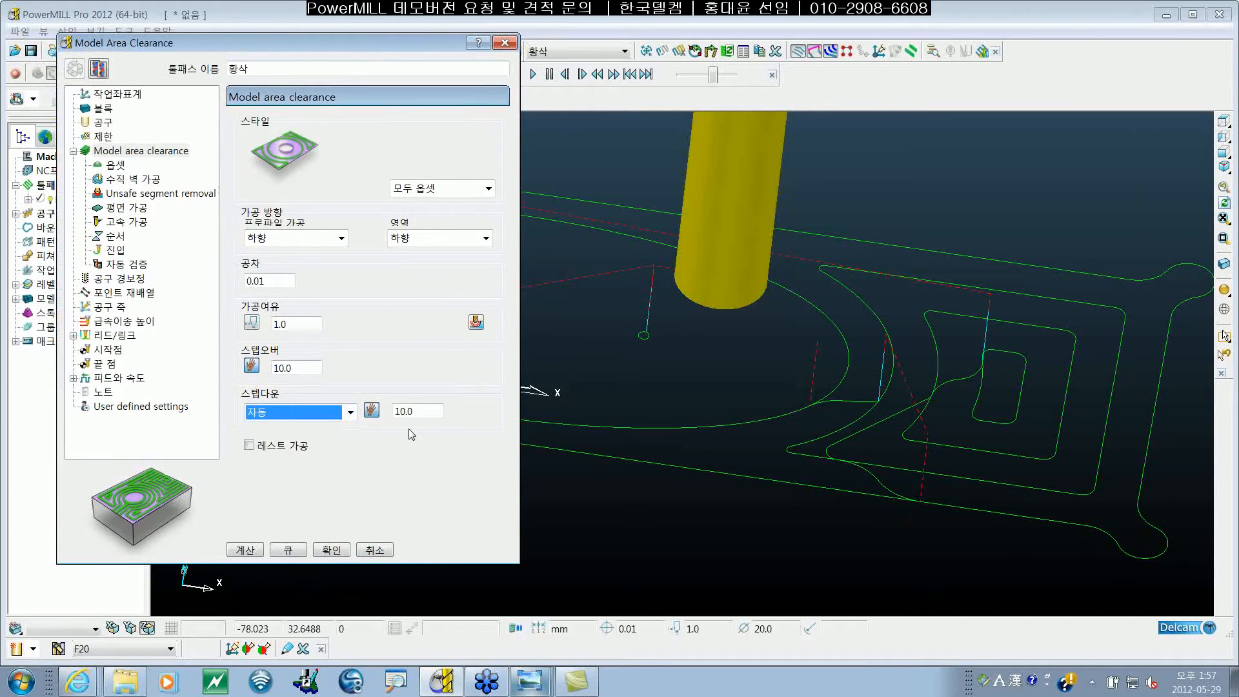
key(Tab)
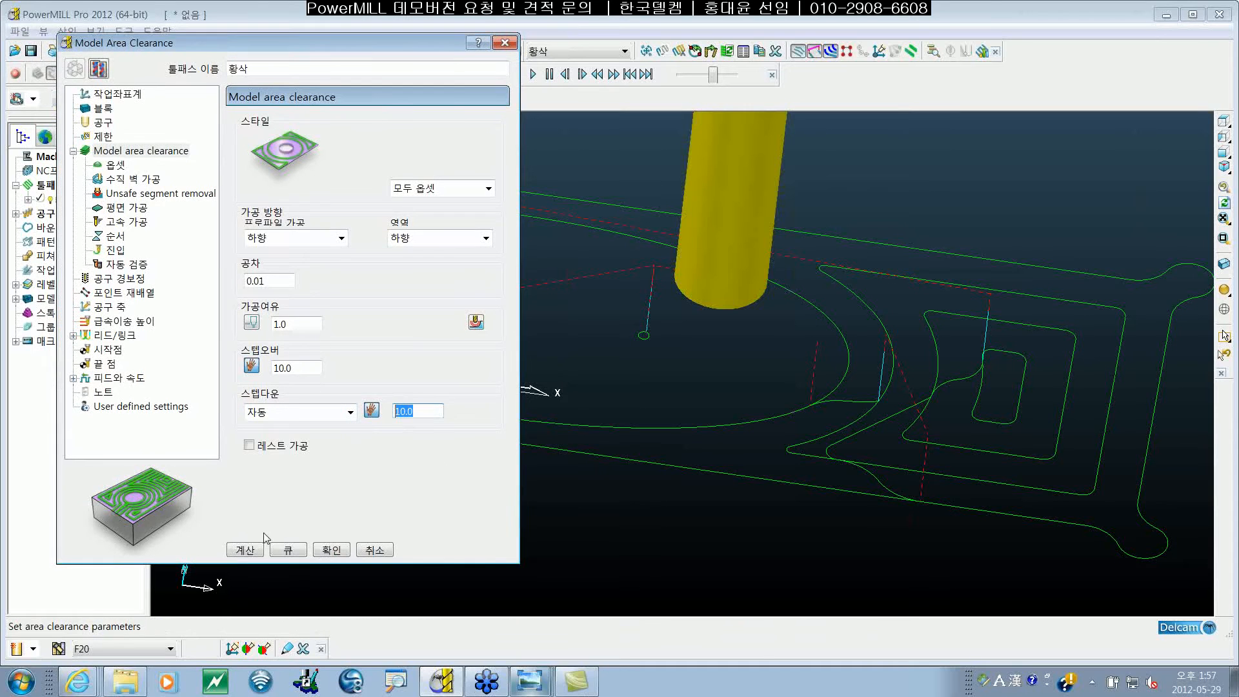
click(255, 549)
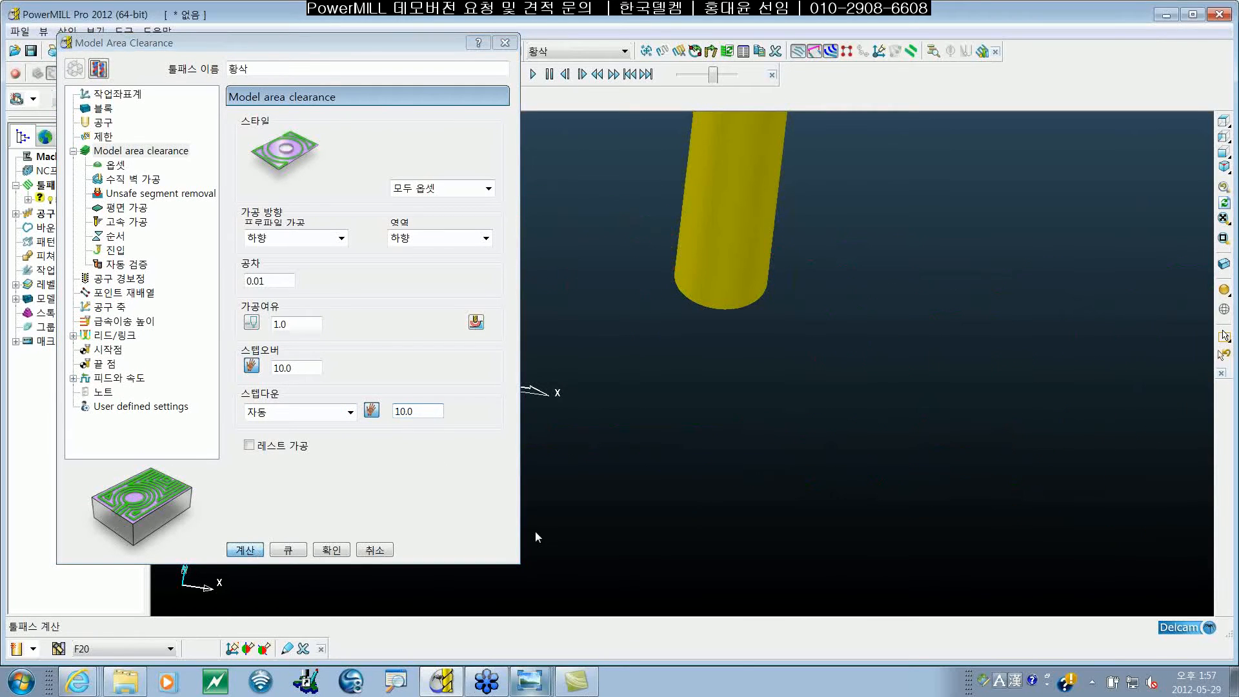
click(503, 44)
Shade the model, inspect the recalculated passes at an angle, and display the block around the model
click(1224, 290)
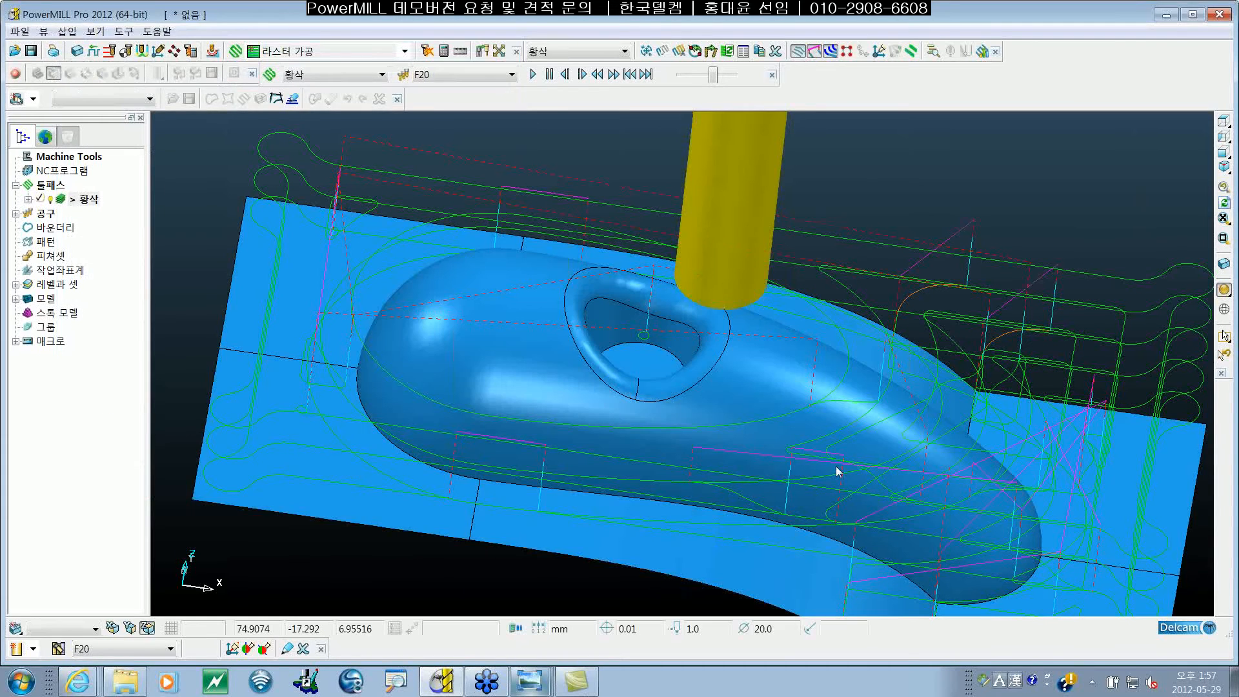
mouse_move(835, 466)
middle_down()
mouse_move(791, 397)
mouse_move(766, 498)
mouse_move(772, 377)
mouse_move(827, 389)
mouse_move(608, 459)
middle_up()
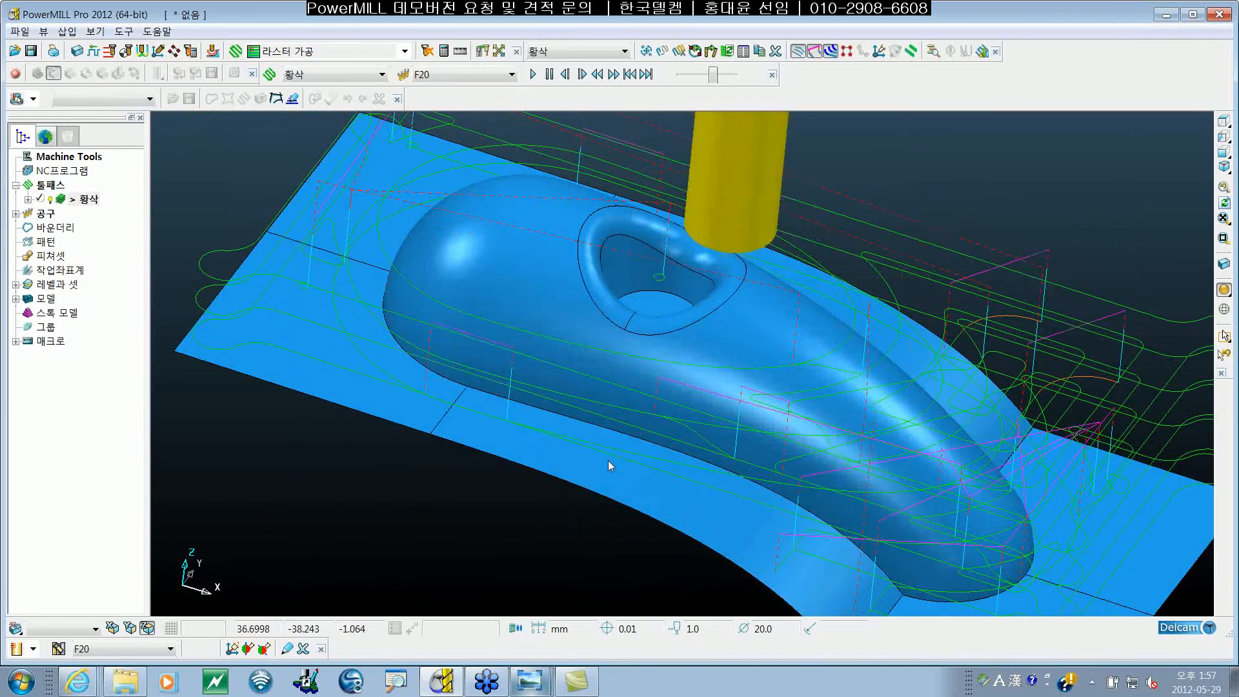
scroll(608, 459, down, 5)
scroll(791, 443, up, 1)
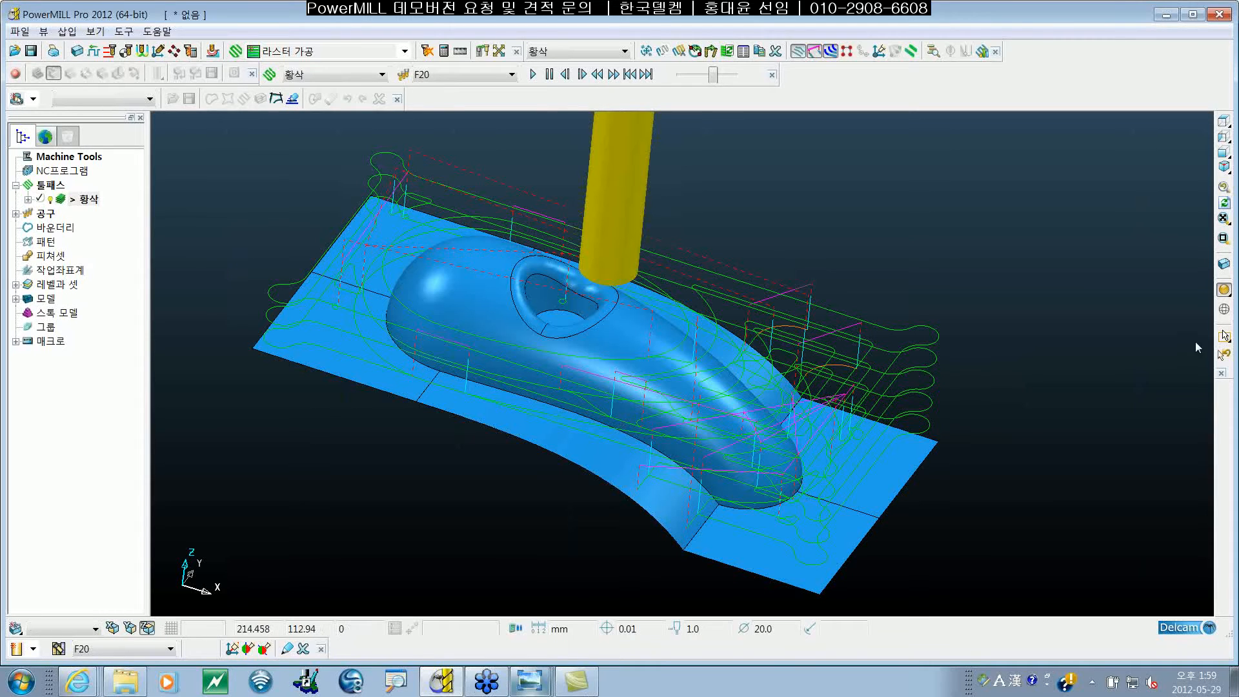
middle_drag(591, 429, 579, 458)
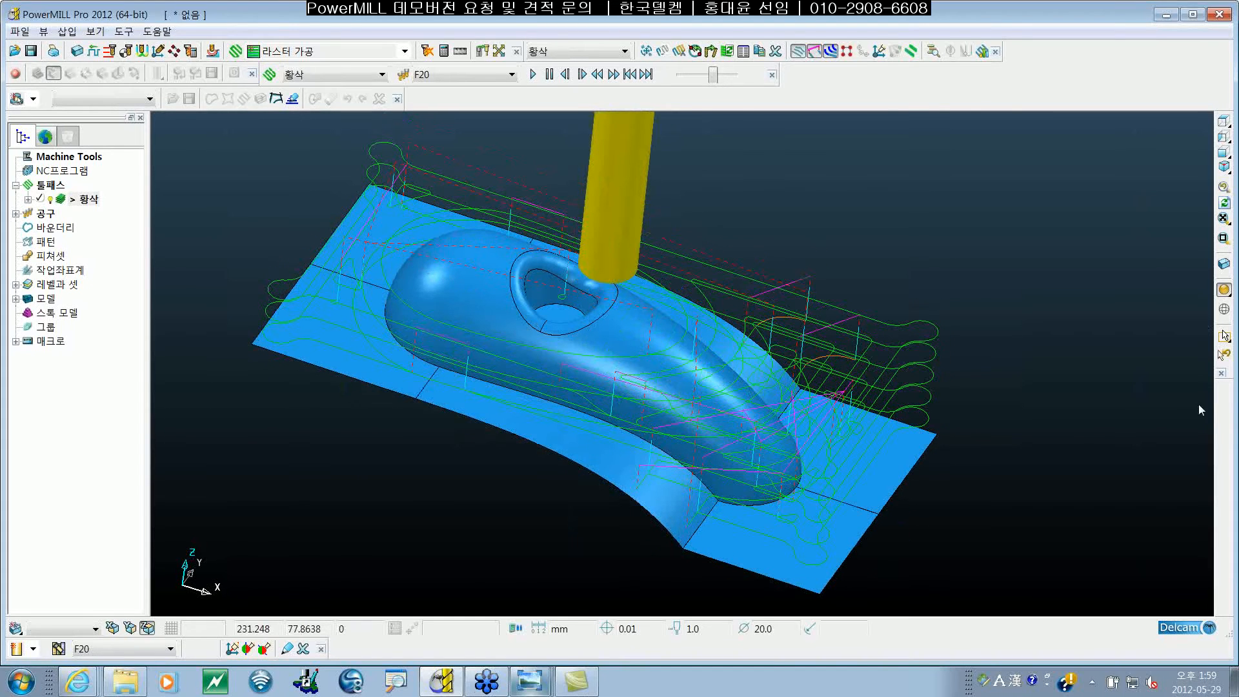
click(1224, 263)
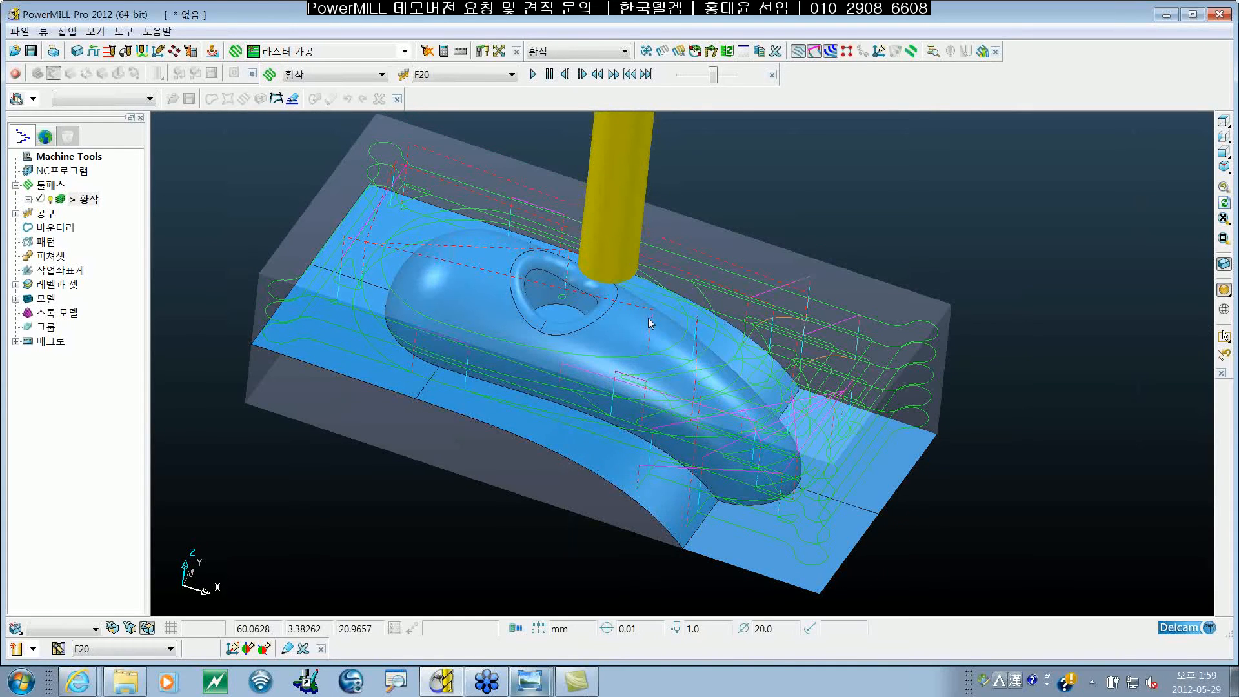
Switch to Windows Photo Viewer to review the 가공여유와 가공공차 slide, then return to PowerMILL
mouse_move(540, 690)
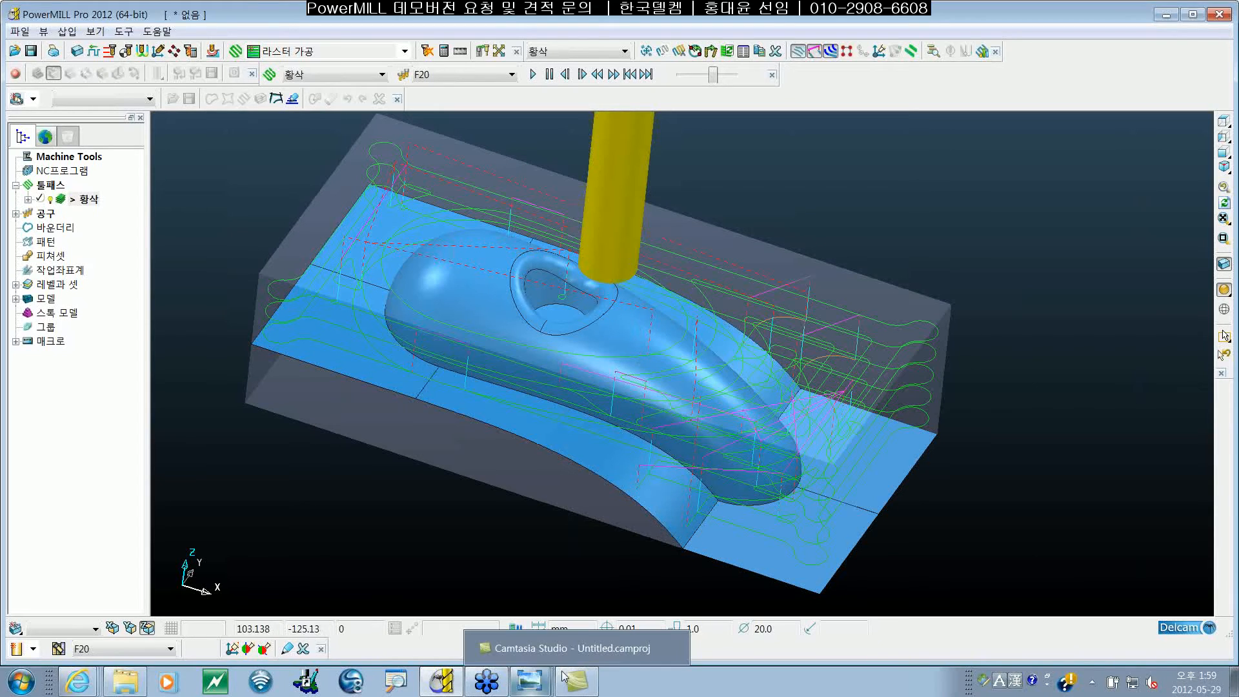
click(552, 623)
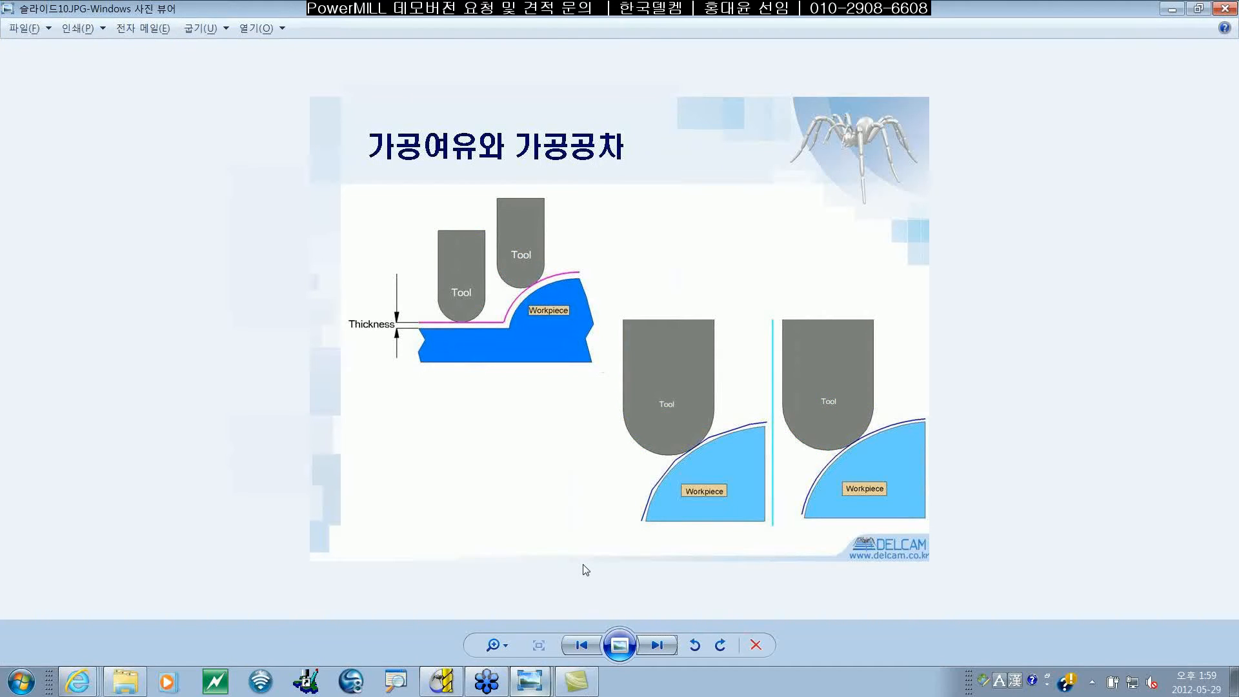
click(1166, 9)
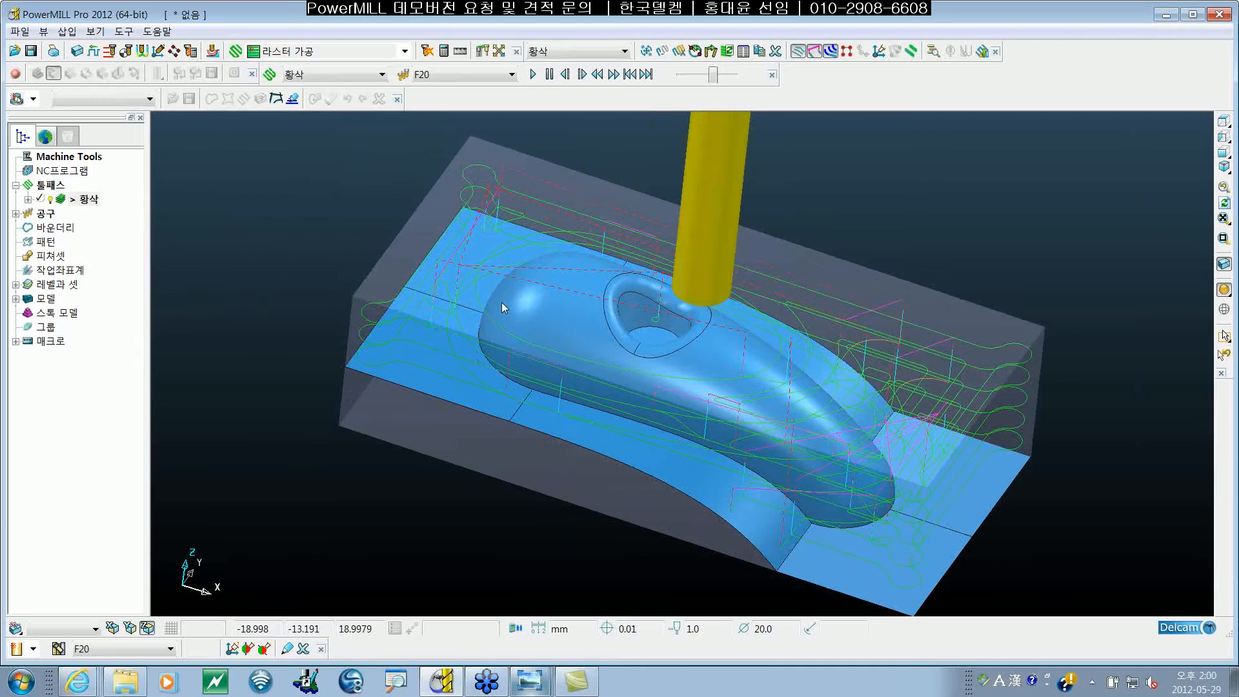
From the front, examine the gap between the flat surface and the pass just above it, then return to an angled view
shift+middle_drag(502, 303, 494, 289)
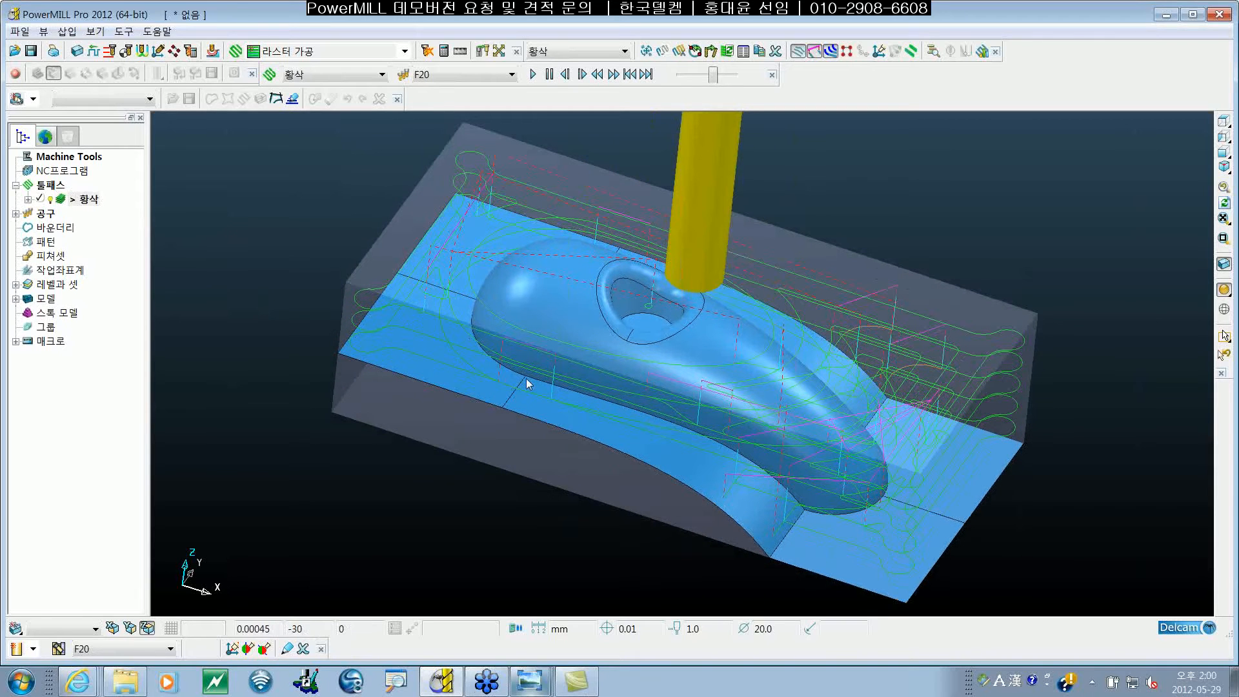
key(ctrl+1)
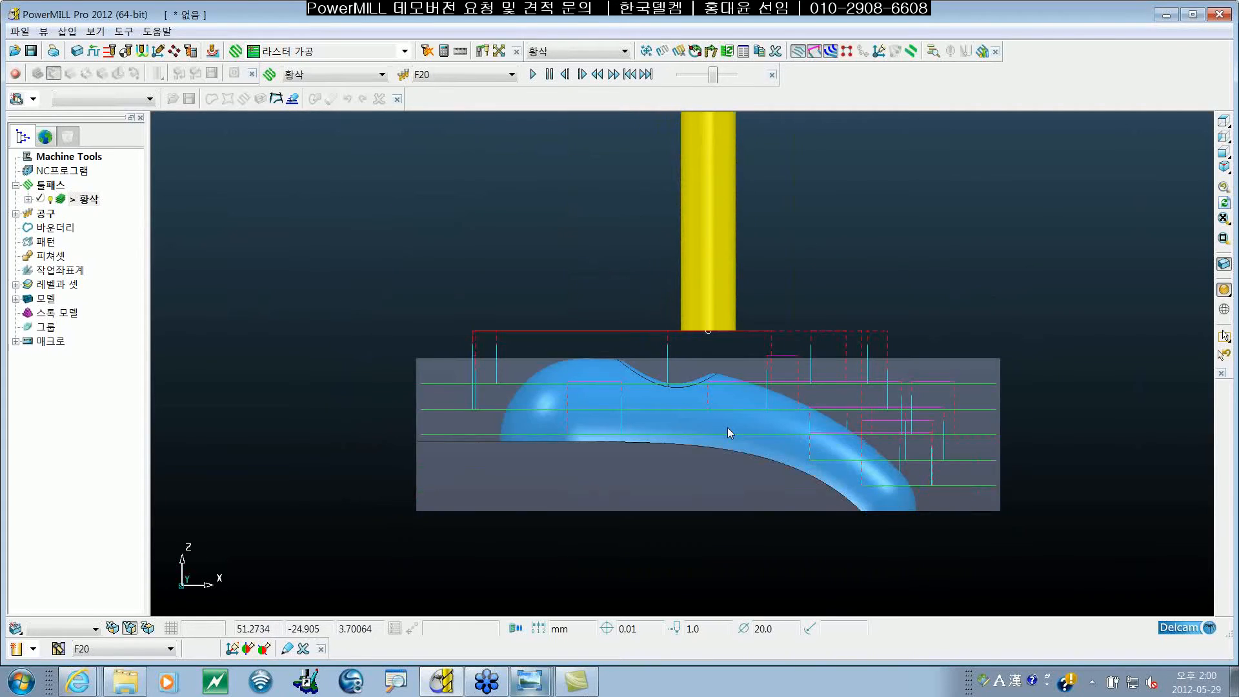
scroll(737, 400, up, 3)
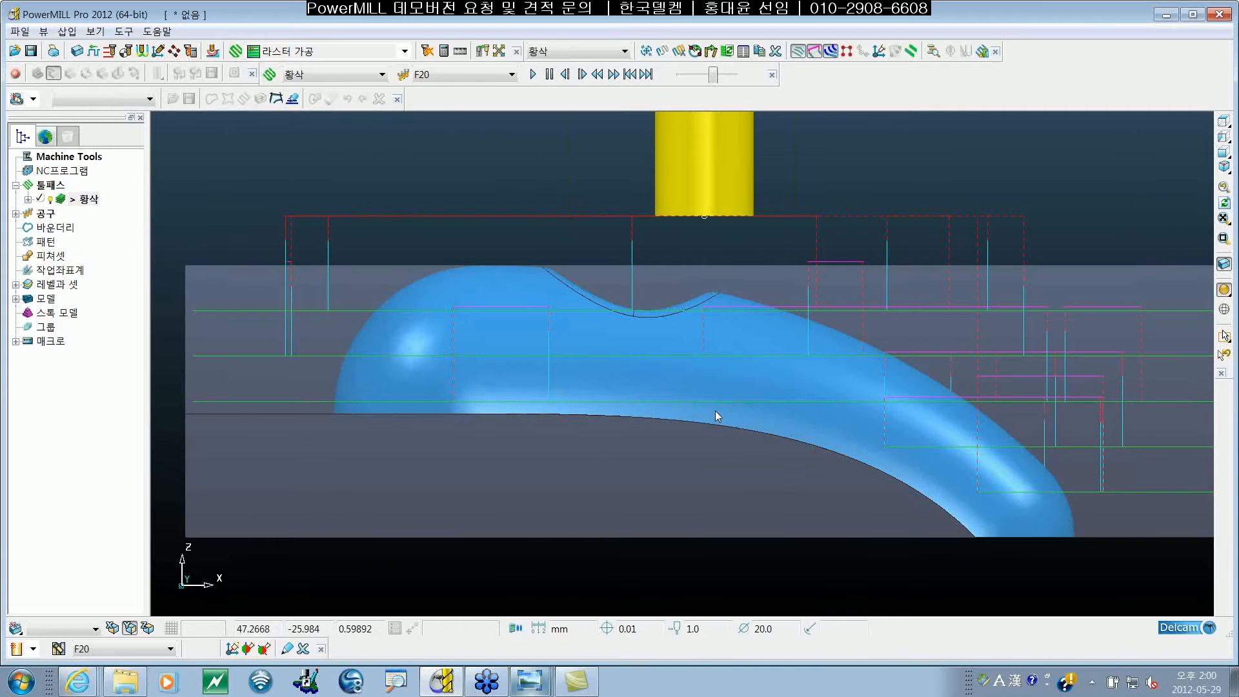
shift+middle_drag(715, 411, 942, 334)
scroll(574, 374, up, 5)
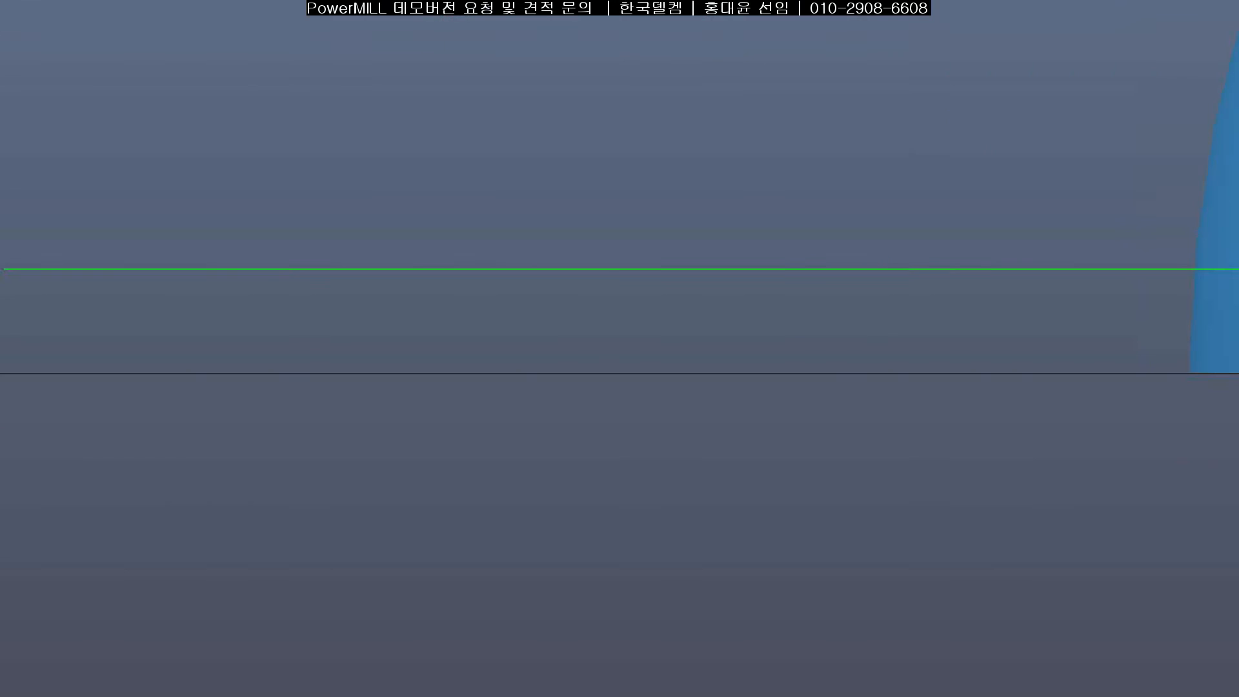
mouse_move(609, 362)
mouse_down()
mouse_move(600, 265)
mouse_move(635, 291)
mouse_up()
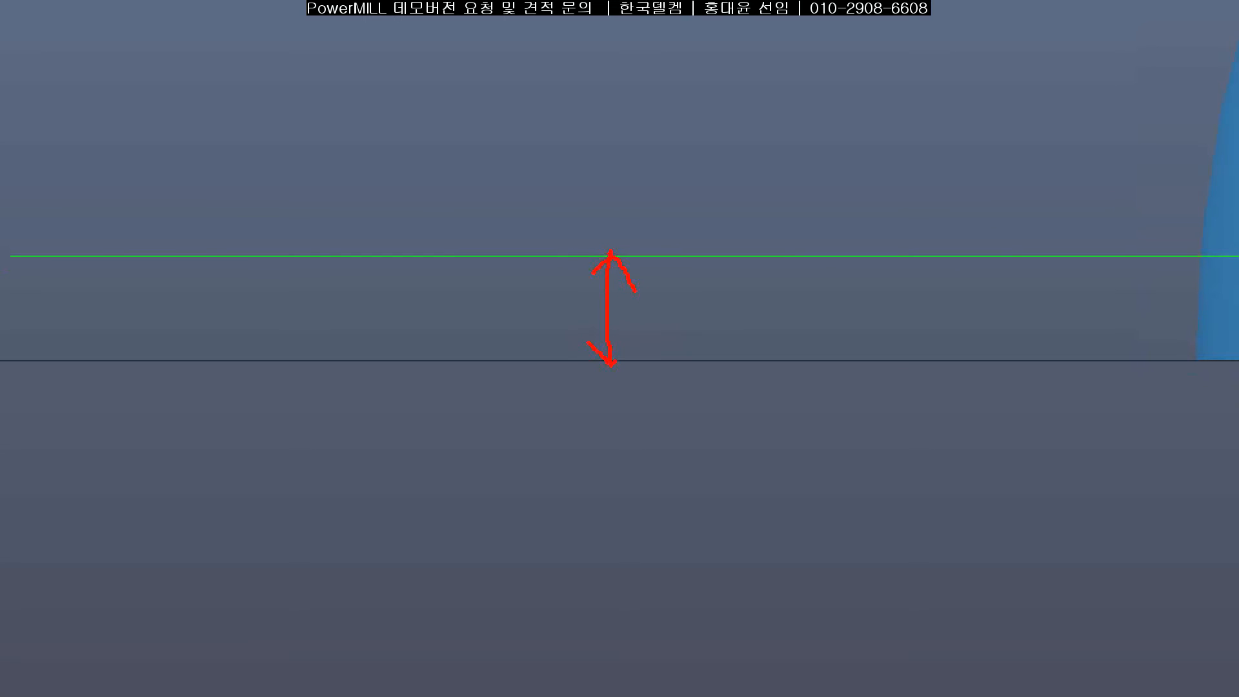
drag(611, 363, 645, 334)
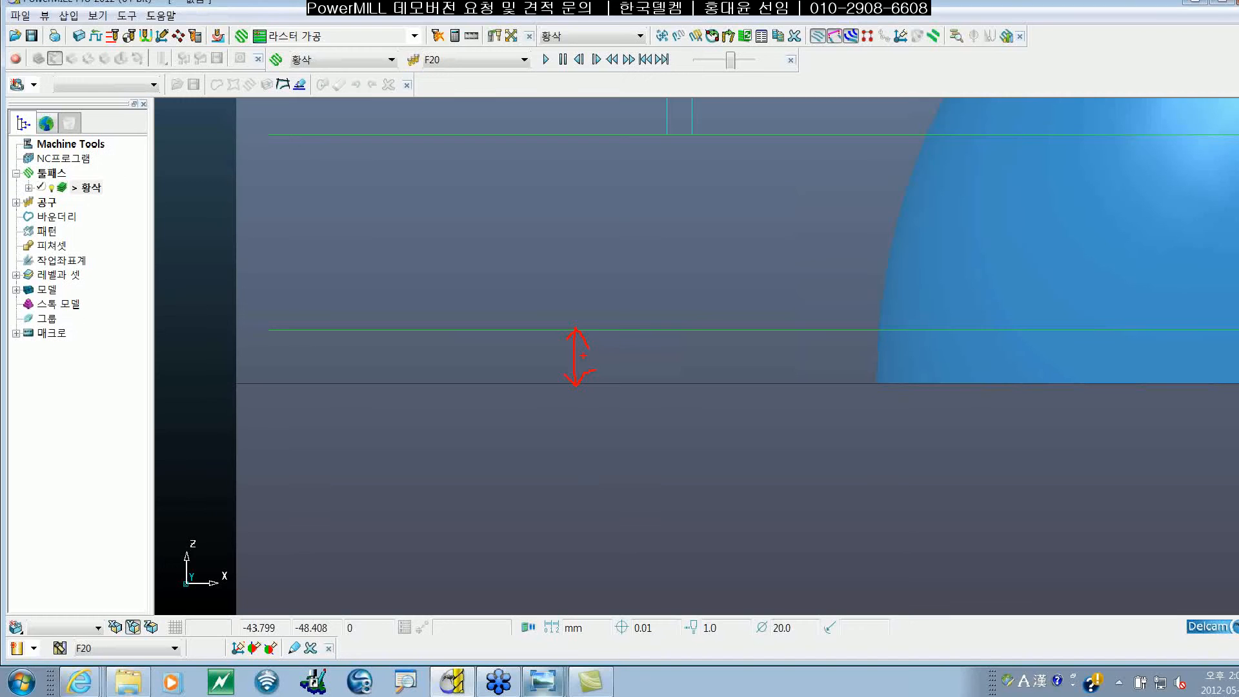
key(Escape)
scroll(810, 403, down, 7)
mouse_move(1017, 420)
shift+middle_down()
mouse_move(811, 403)
mouse_move(973, 417)
mouse_move(915, 481)
mouse_move(822, 406)
mouse_move(580, 444)
mouse_move(591, 509)
mouse_move(758, 410)
mouse_move(947, 386)
mouse_move(633, 486)
mouse_move(721, 413)
mouse_move(721, 463)
mouse_move(699, 463)
shift+middle_up()
scroll(948, 386, down, 3)
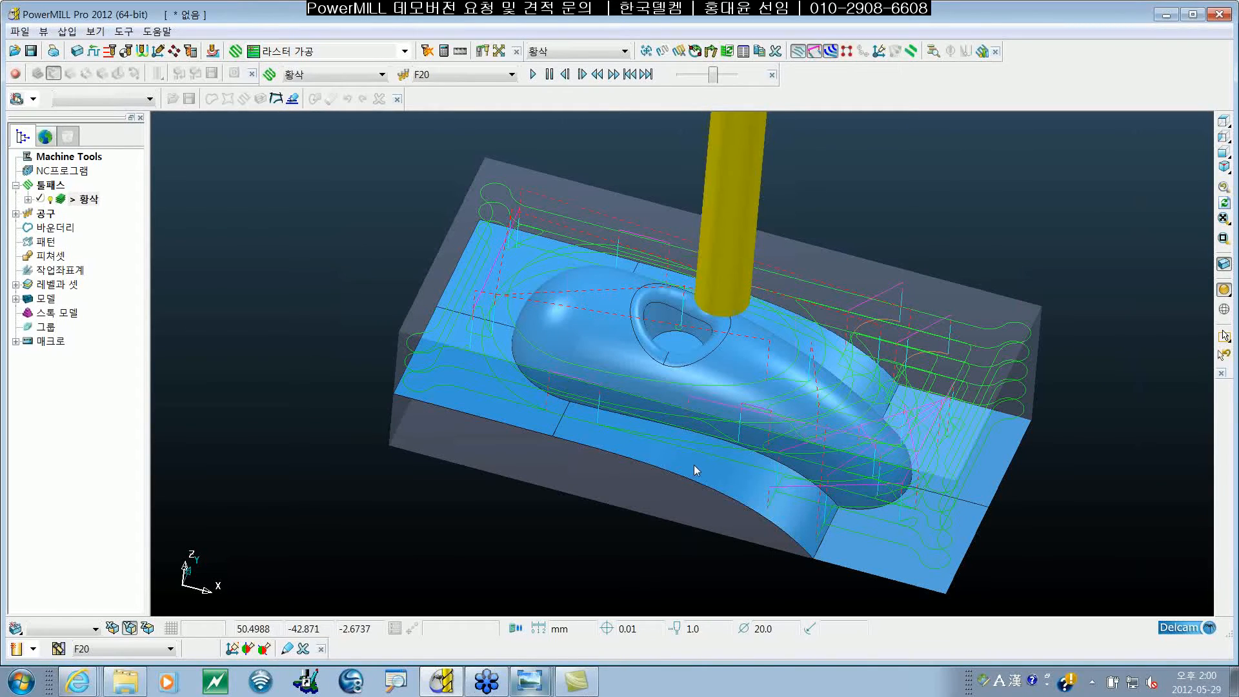
right_click(89, 201)
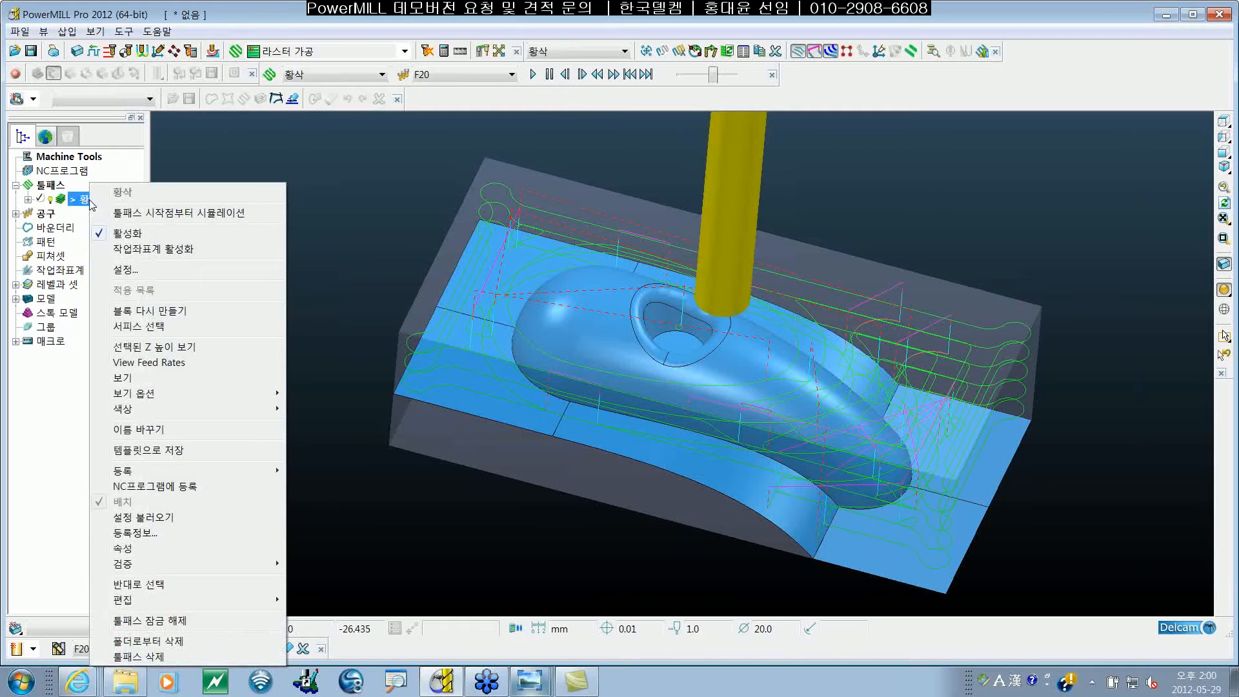
click(113, 171)
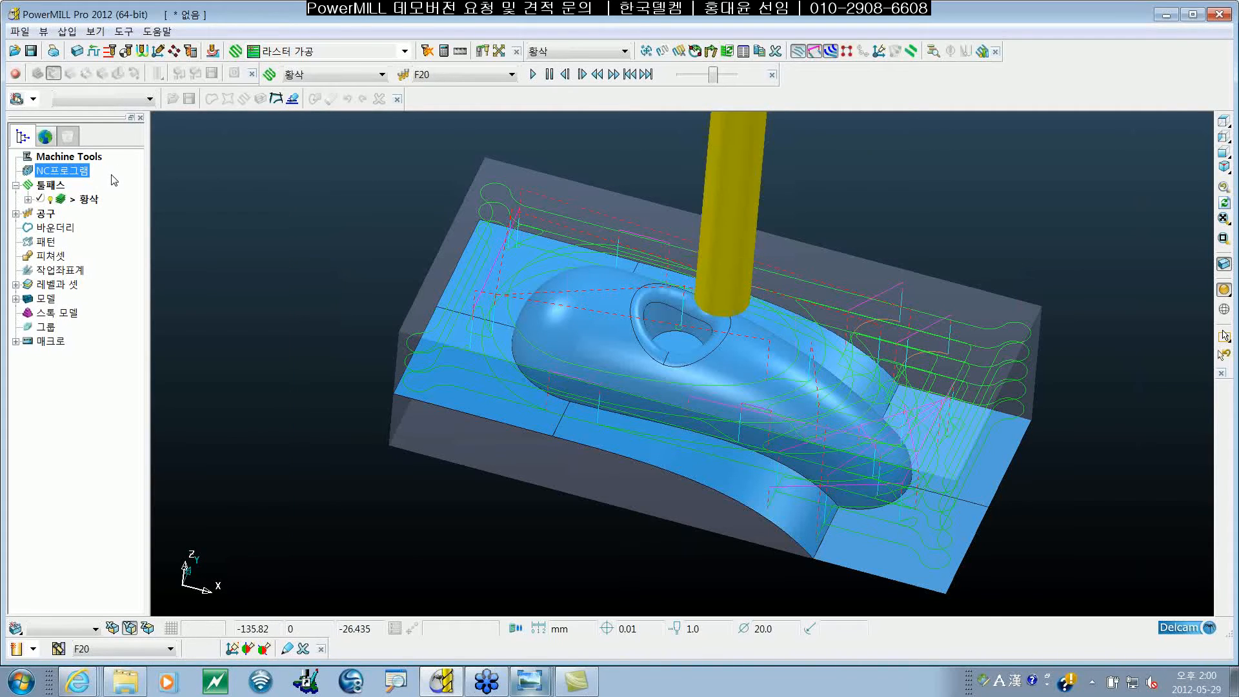
click(91, 199)
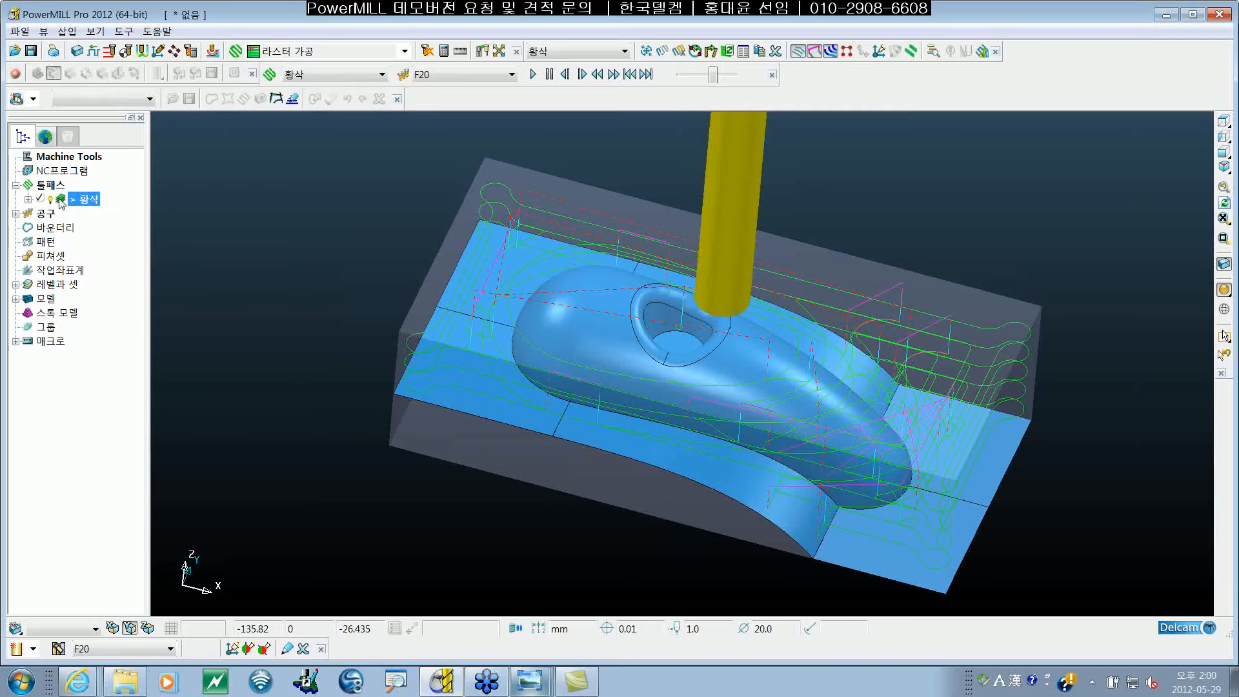
right_click(82, 205)
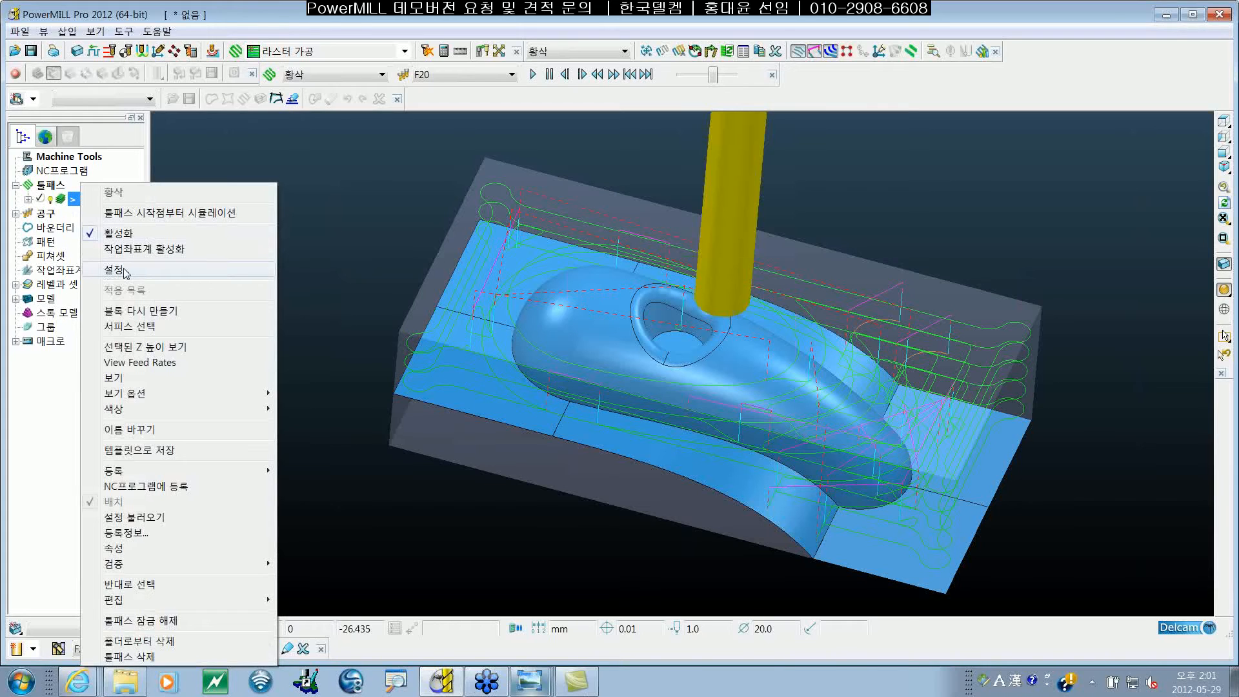
click(118, 212)
Deactivate the 황삭 toolpath, check which commands it offers while inactive, and activate it again
double_click(60, 202)
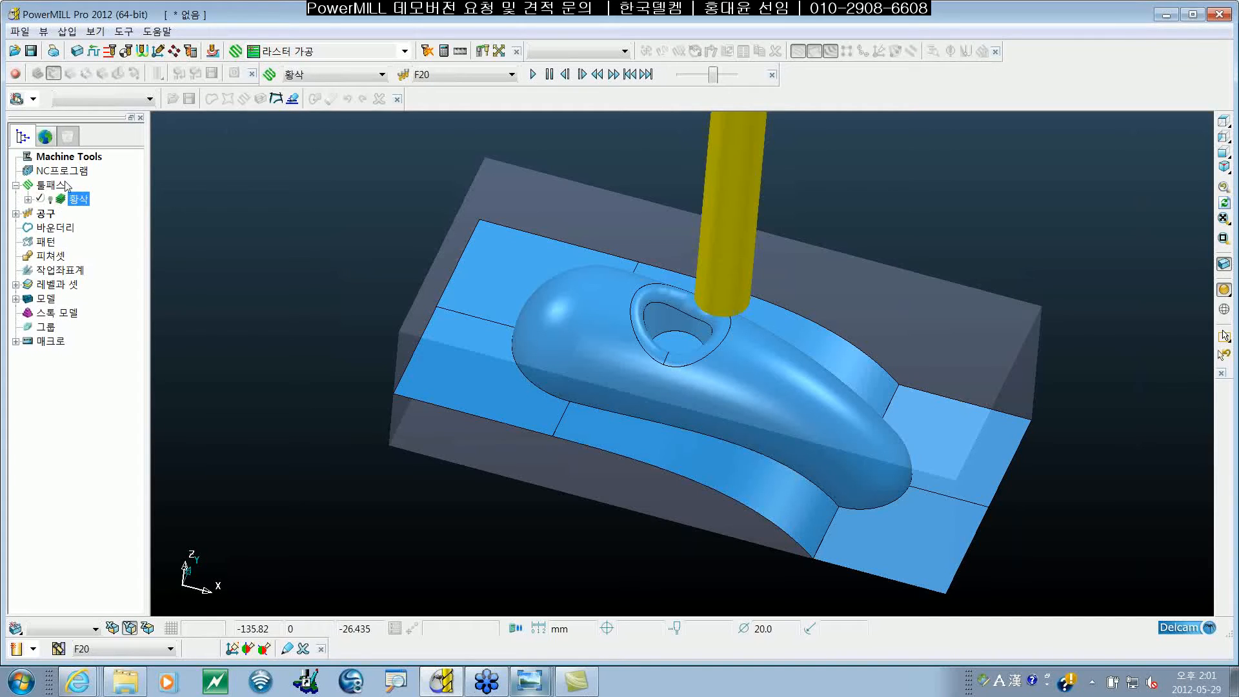
key(Down)
click(73, 203)
right_click(78, 204)
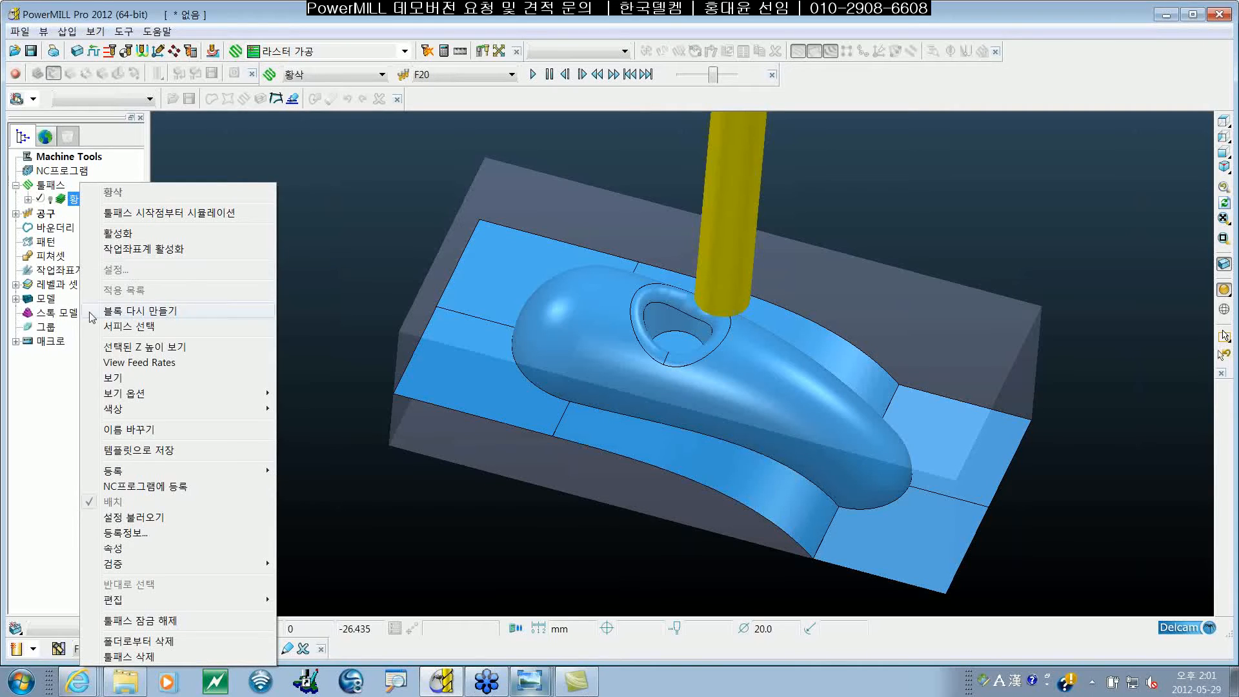
click(58, 271)
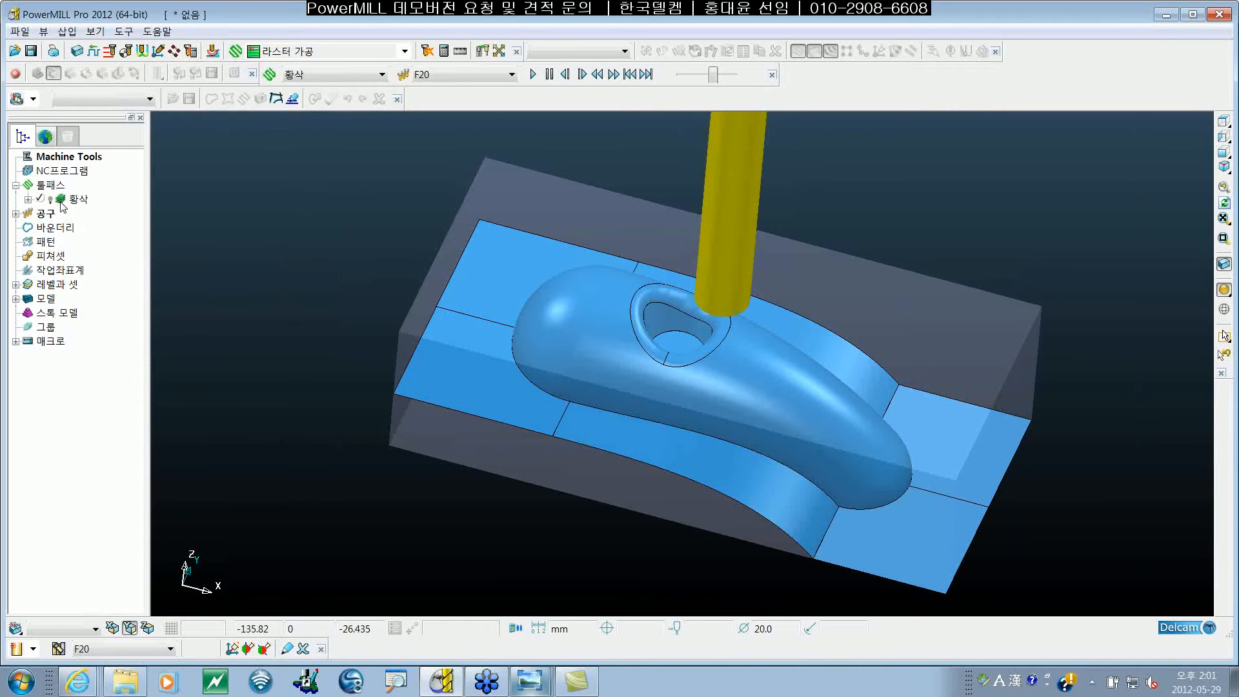
click(62, 202)
double_click(65, 203)
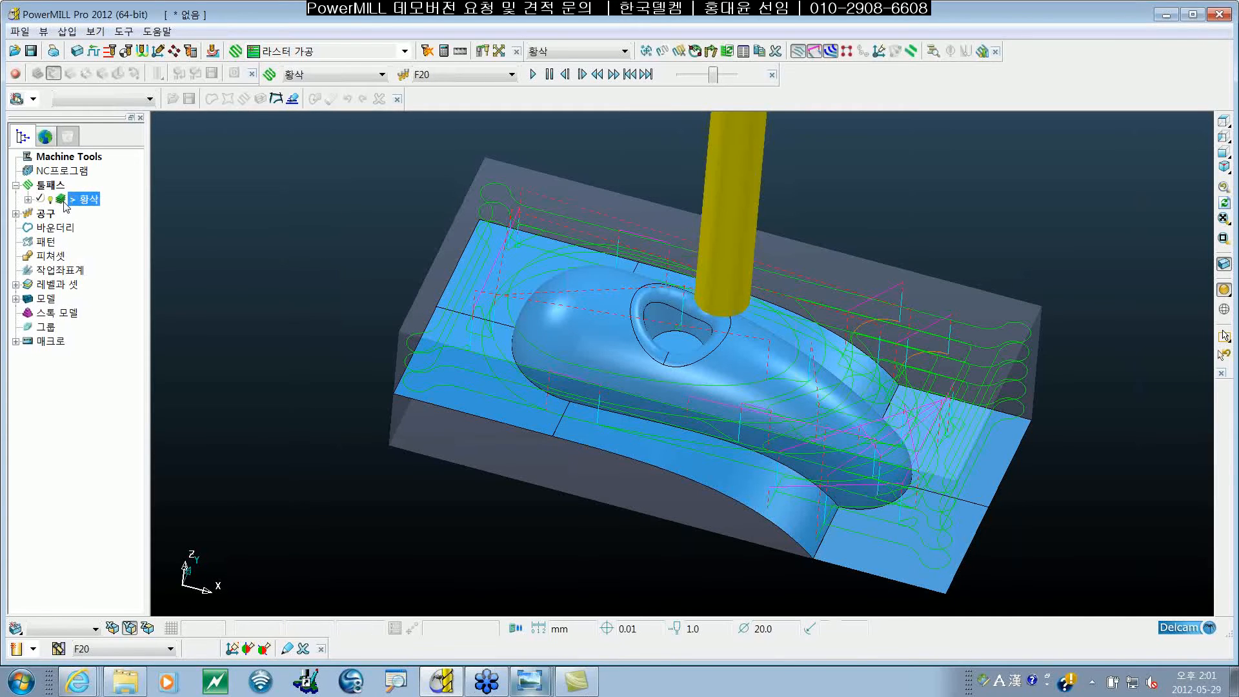
Reopen the 황삭 toolpath's settings and unlock its parameters for editing
right_click(84, 203)
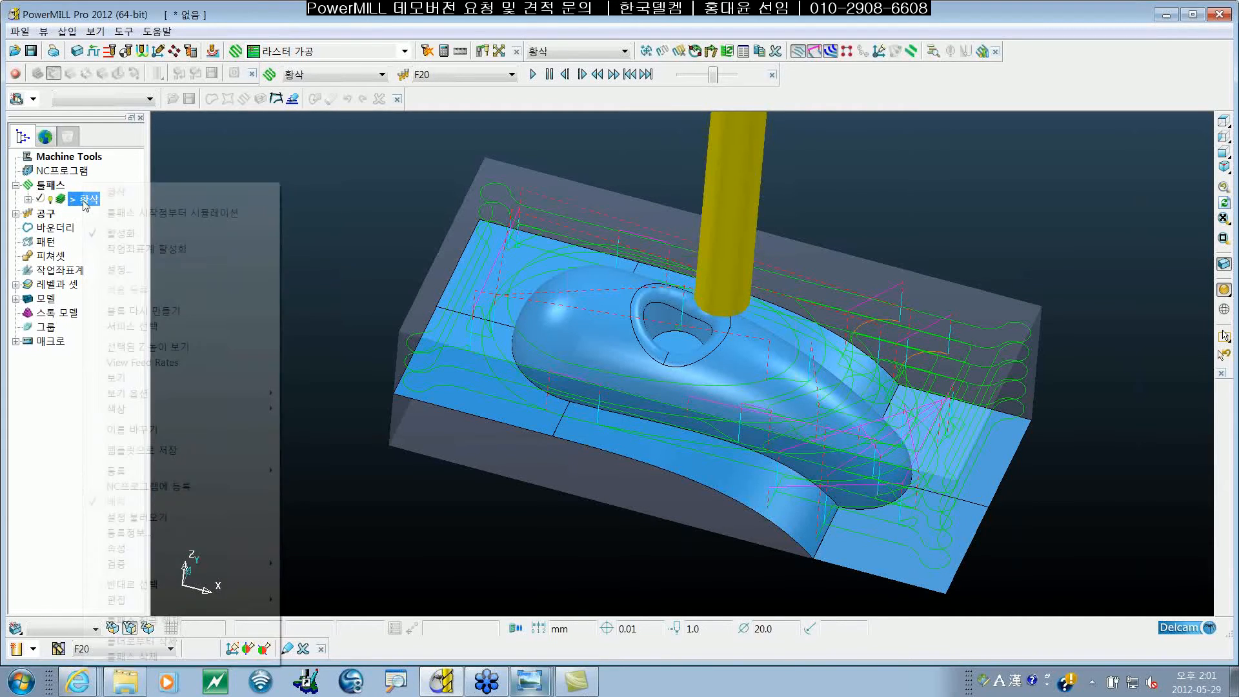
click(138, 273)
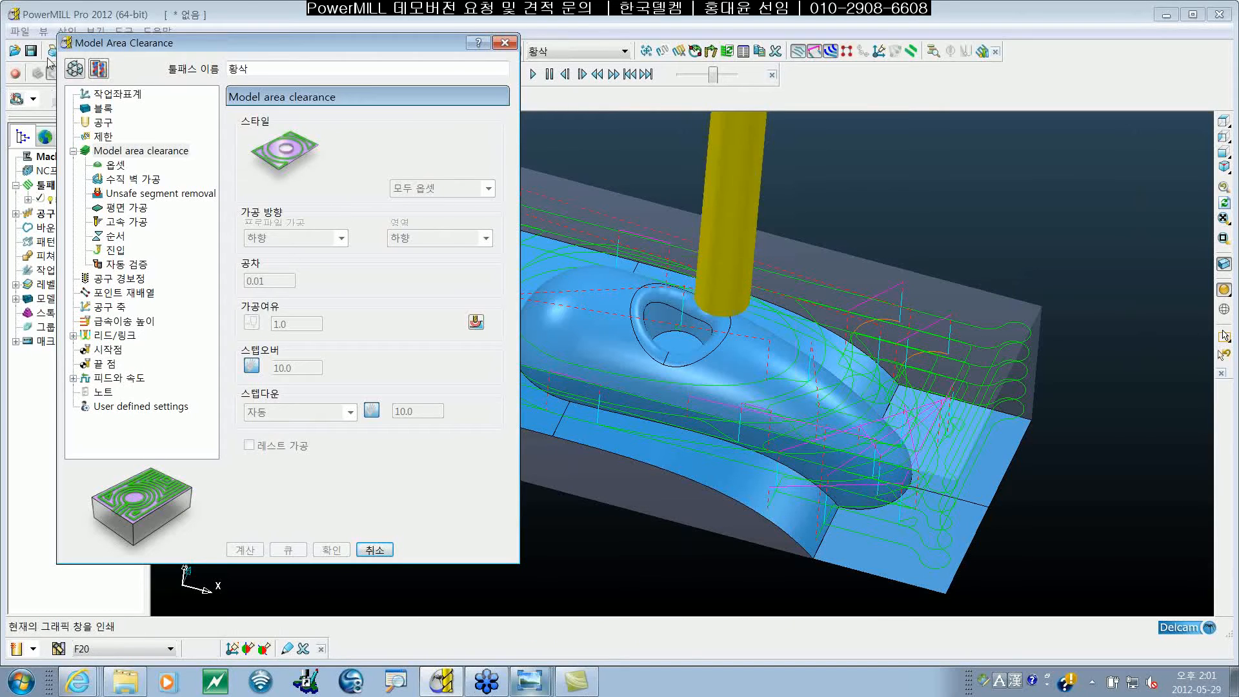
click(75, 68)
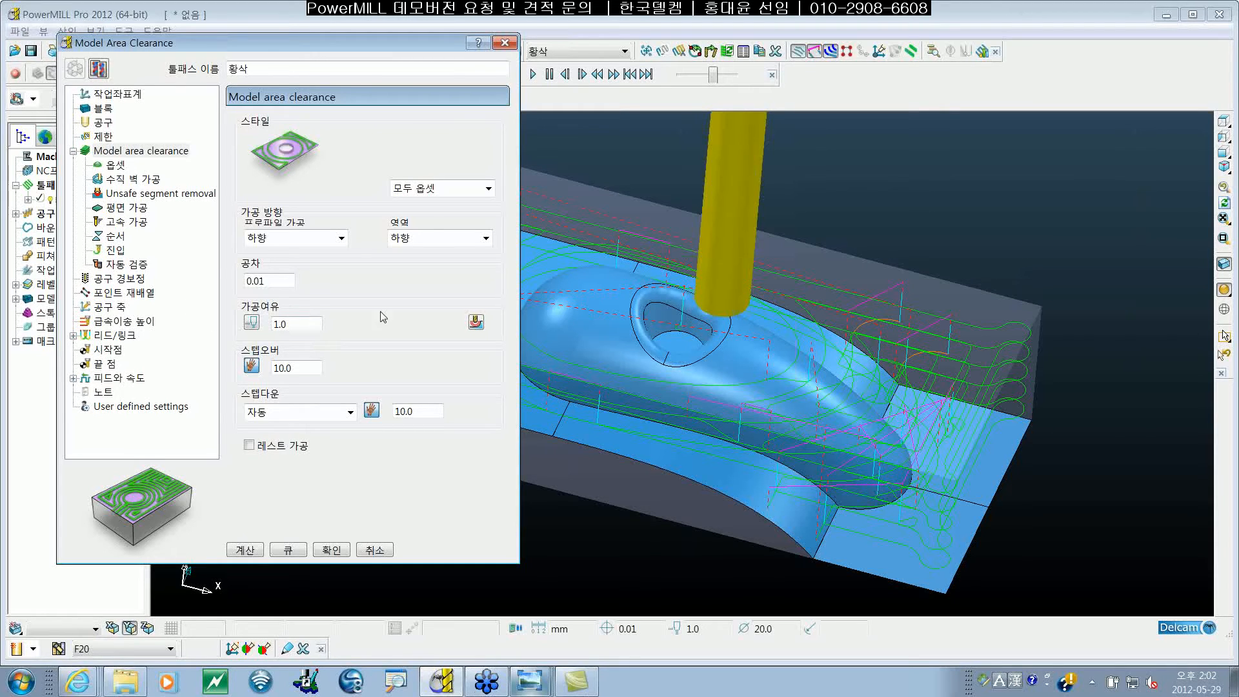
Open the 가공여유 구성요소 settings for the 황삭 toolpath and arrange both dialogs so the whole model stays visible
click(476, 322)
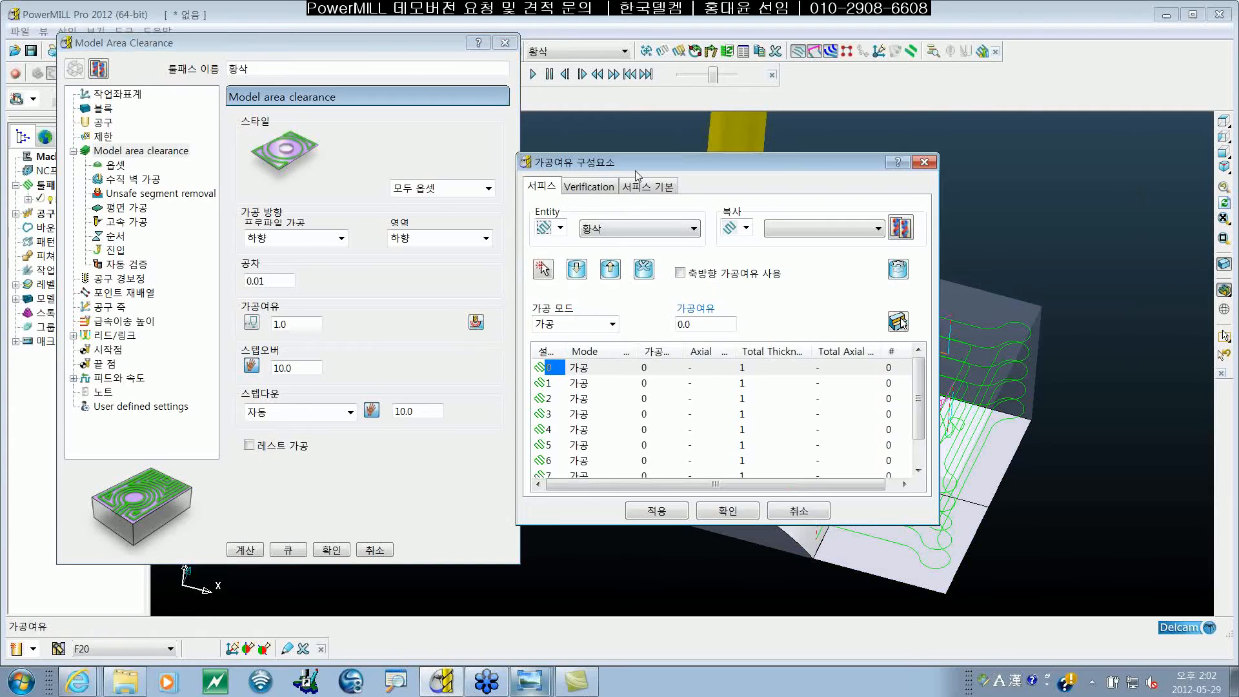
drag(636, 160, 214, 142)
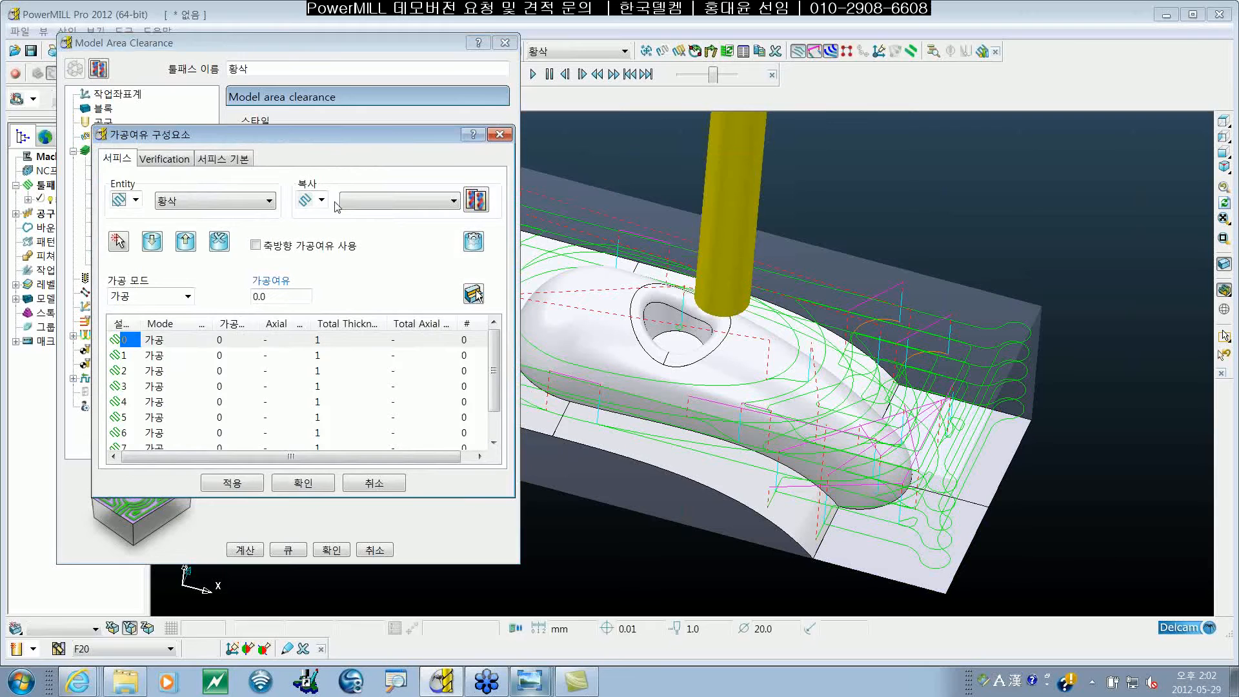
click(424, 44)
drag(424, 44, 359, 43)
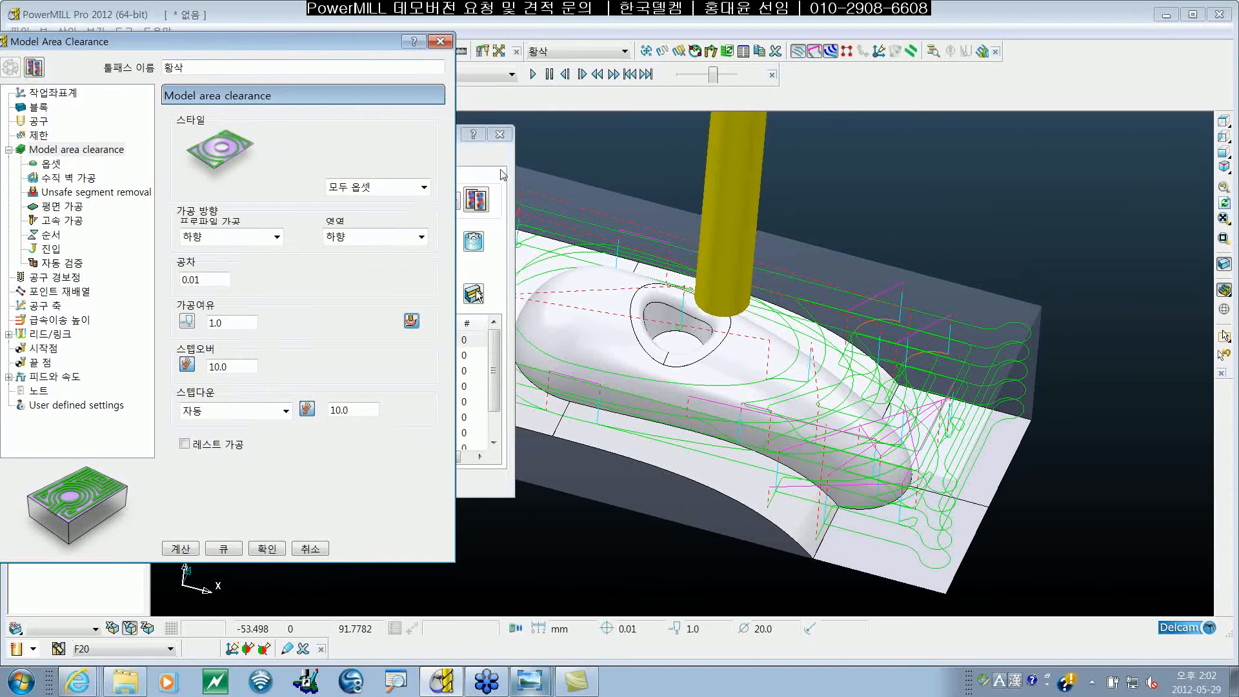
click(461, 133)
drag(426, 132, 362, 131)
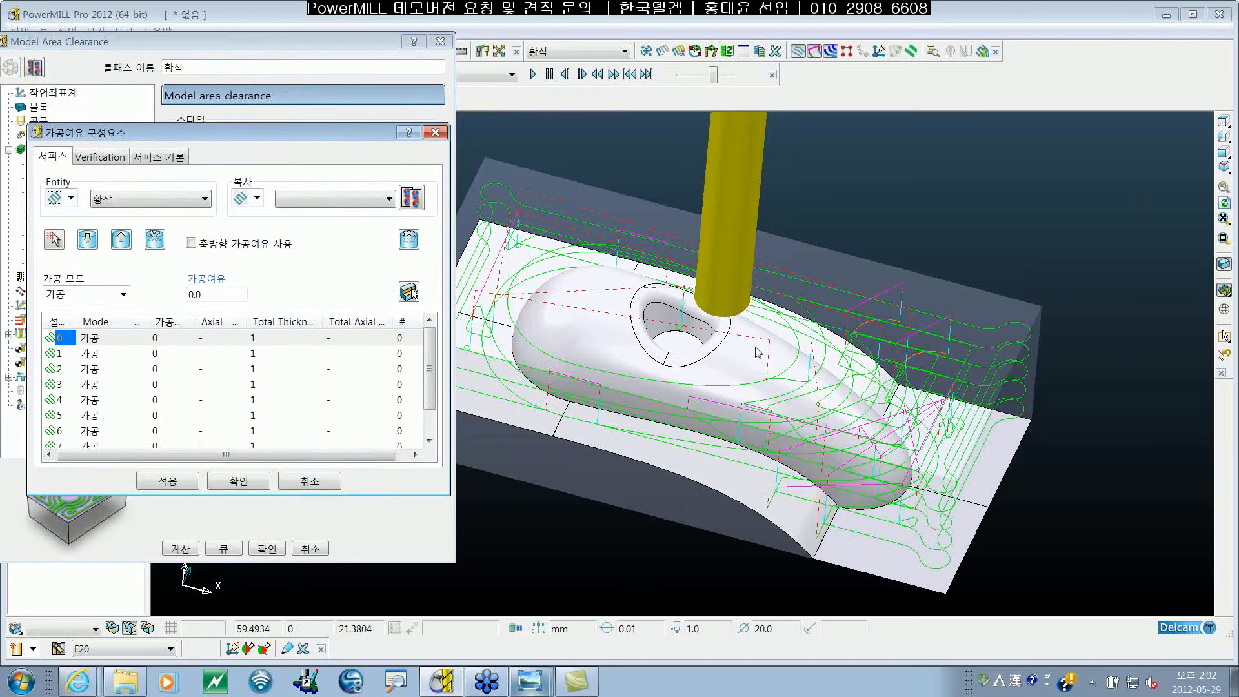
click(702, 358)
shift+middle_drag(701, 358, 838, 368)
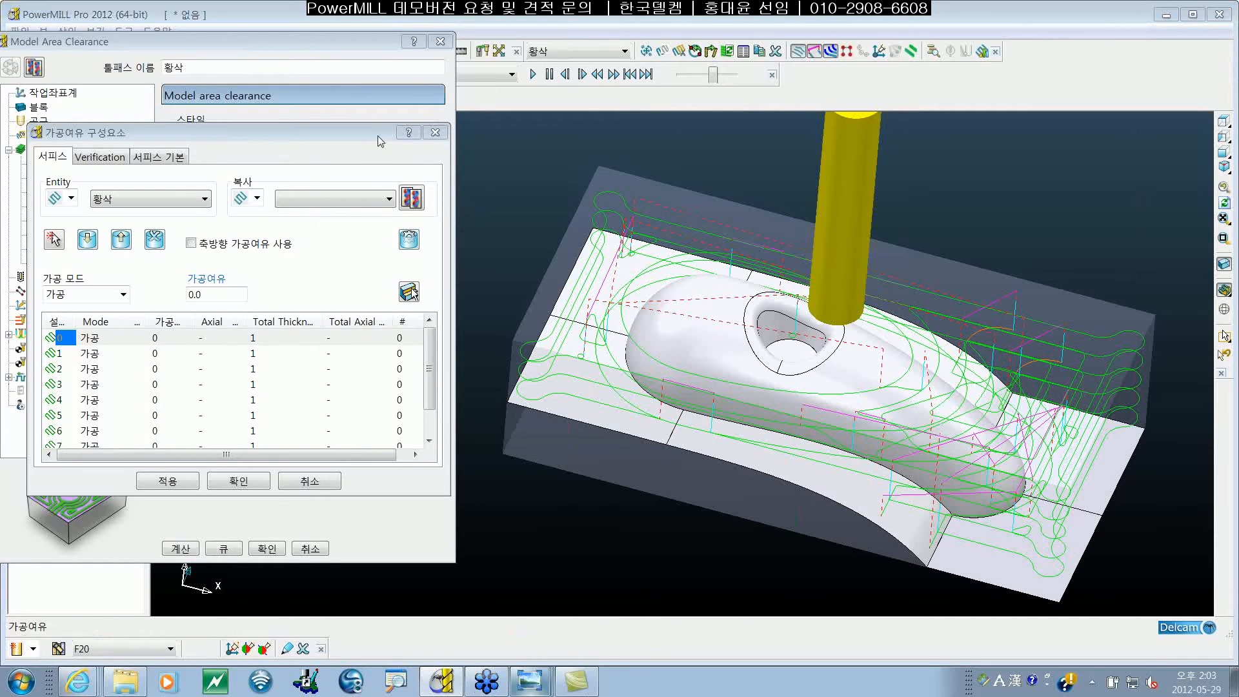
Look through the surface thickness sets and compare them with the toolpath's overall 가공여유 value, keeping the component dialog clear of the model
drag(377, 136, 404, 109)
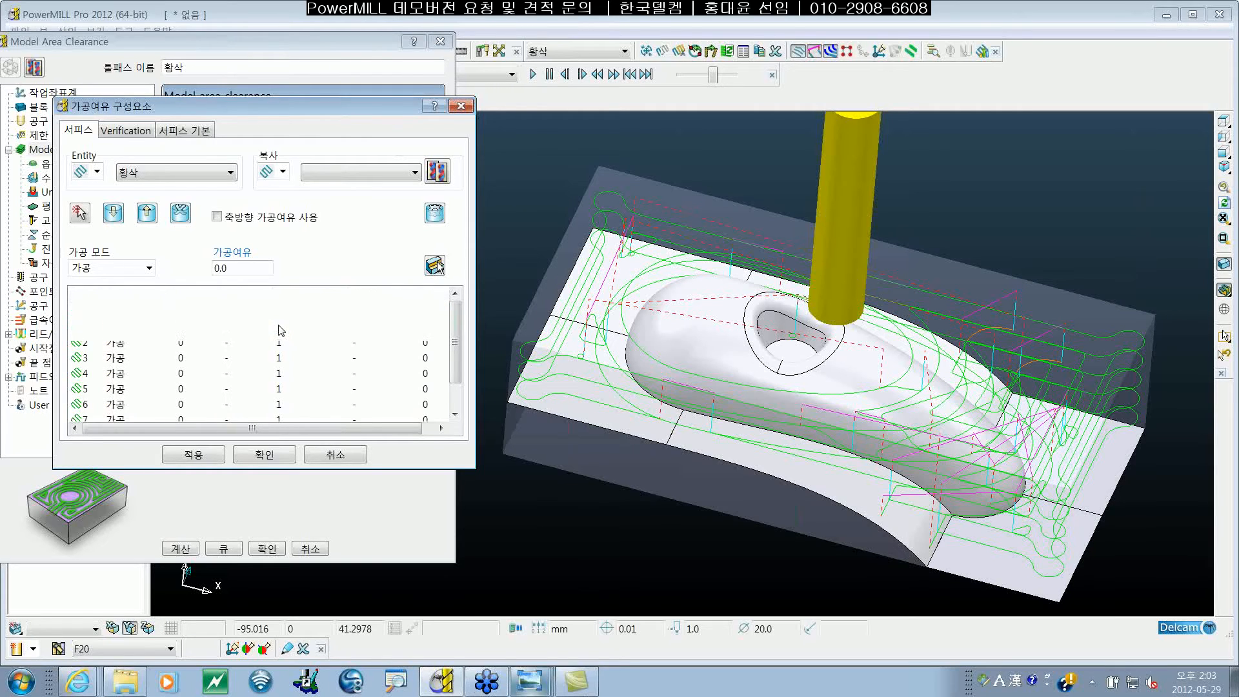
key(Down)
key(Down)
key(Down)
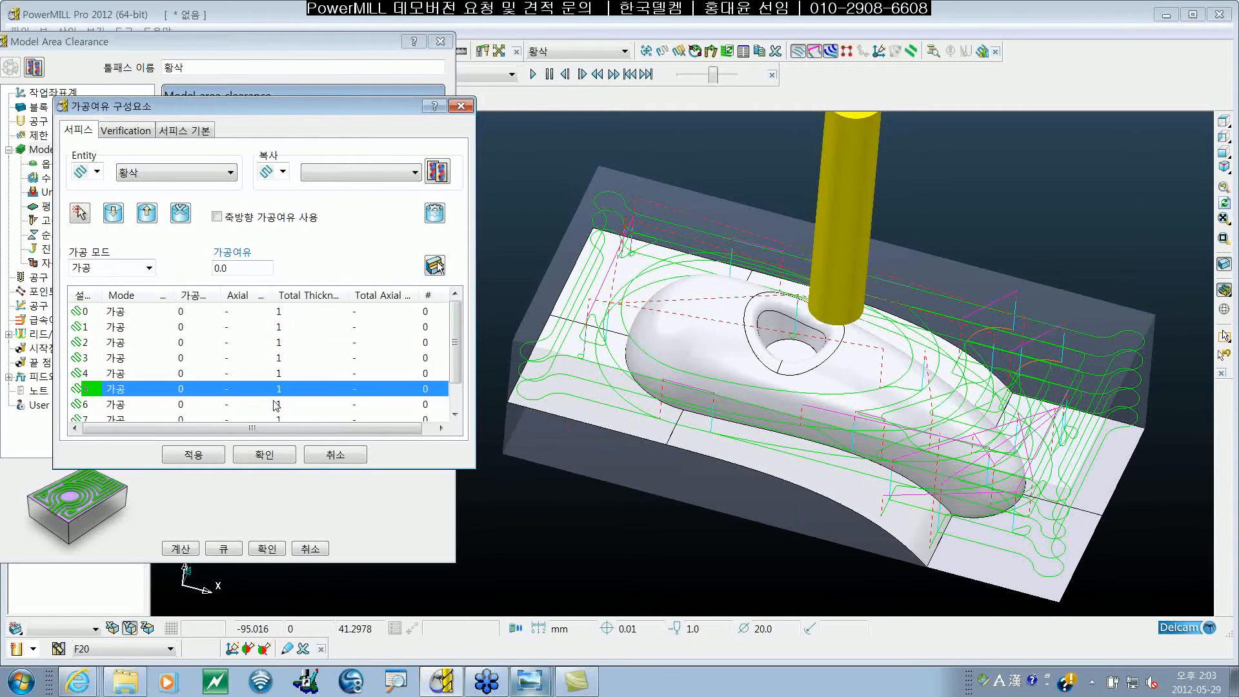
click(285, 312)
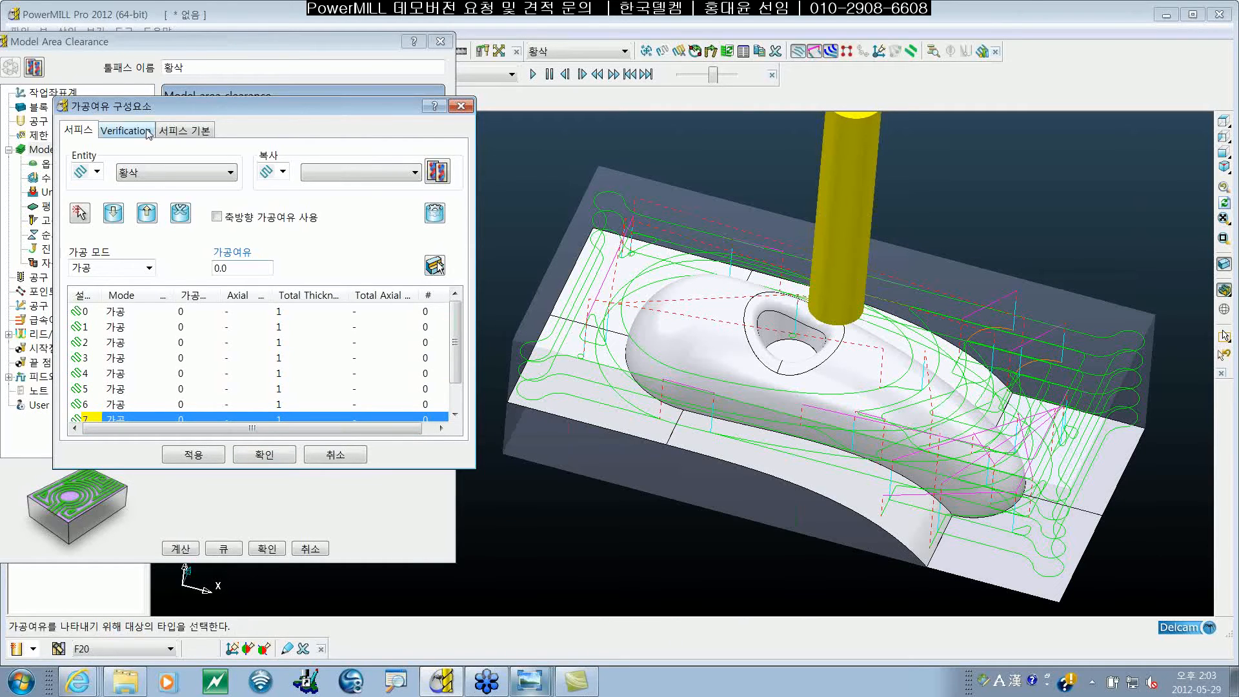
drag(196, 111, 552, 127)
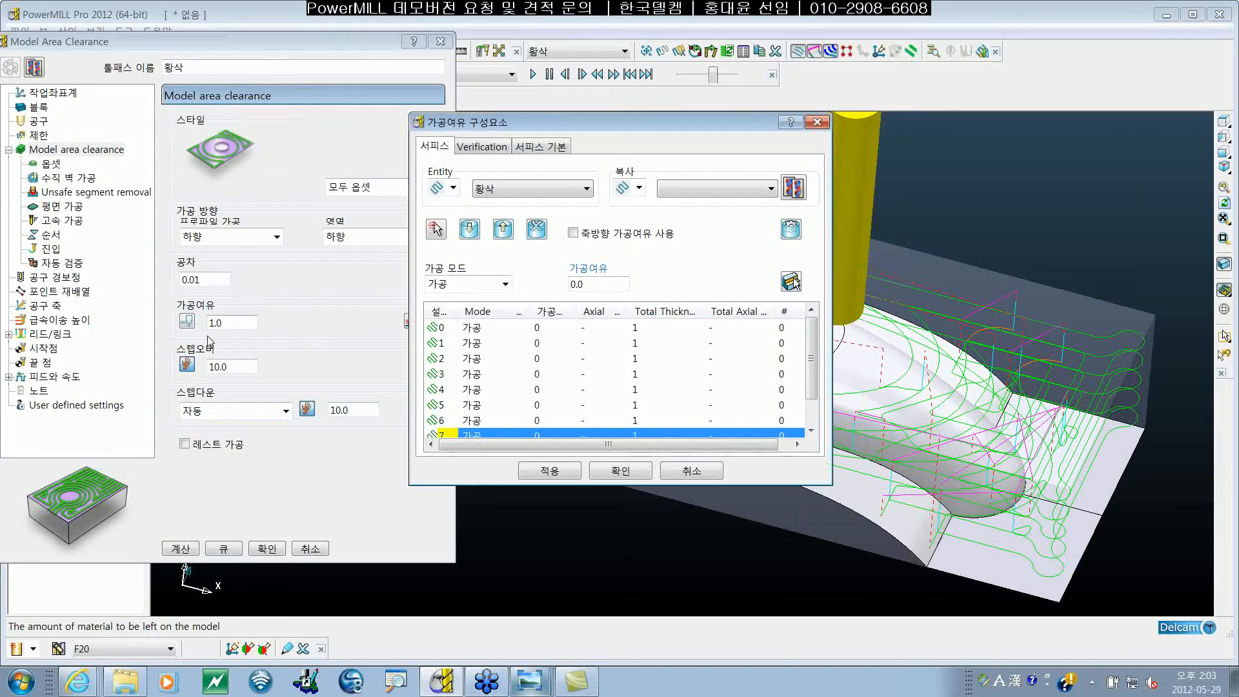
click(222, 323)
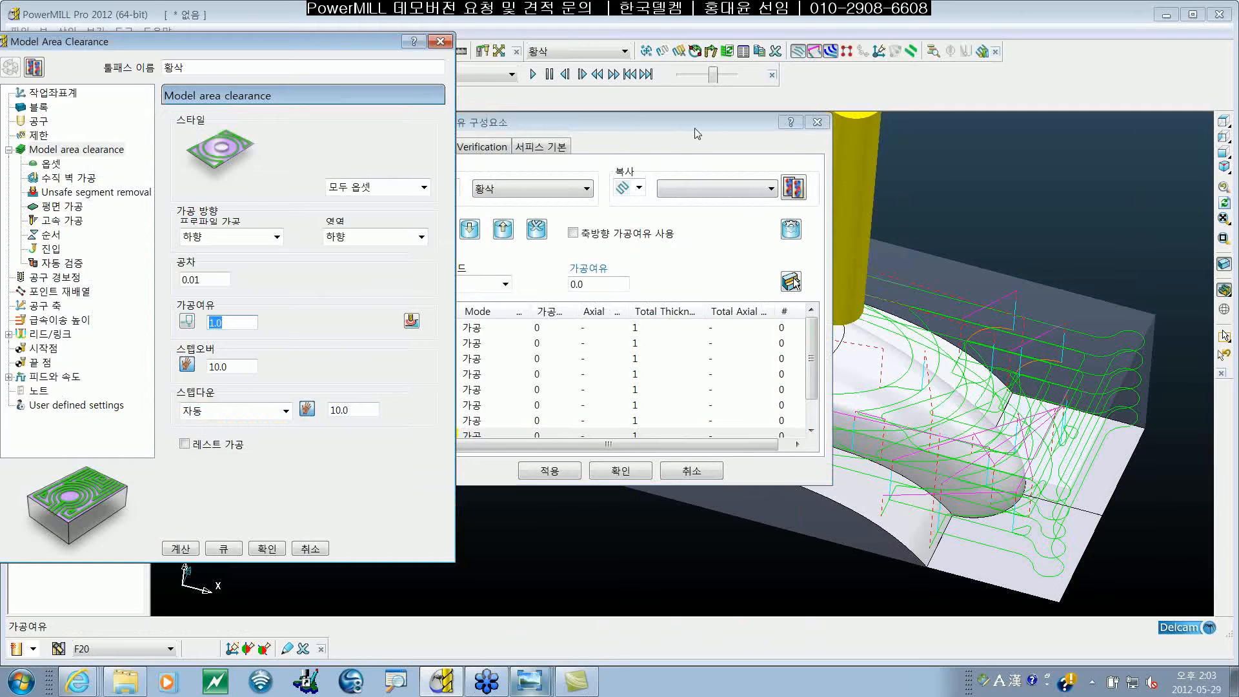
drag(696, 129, 425, 118)
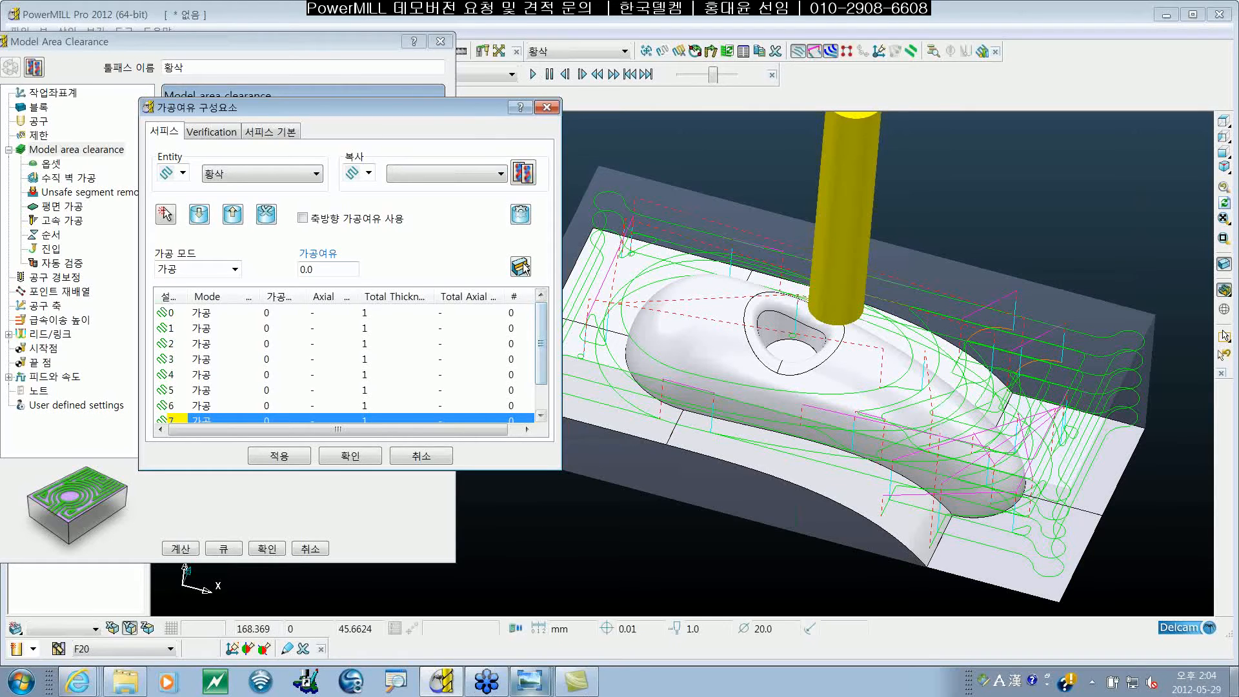
drag(389, 114, 359, 103)
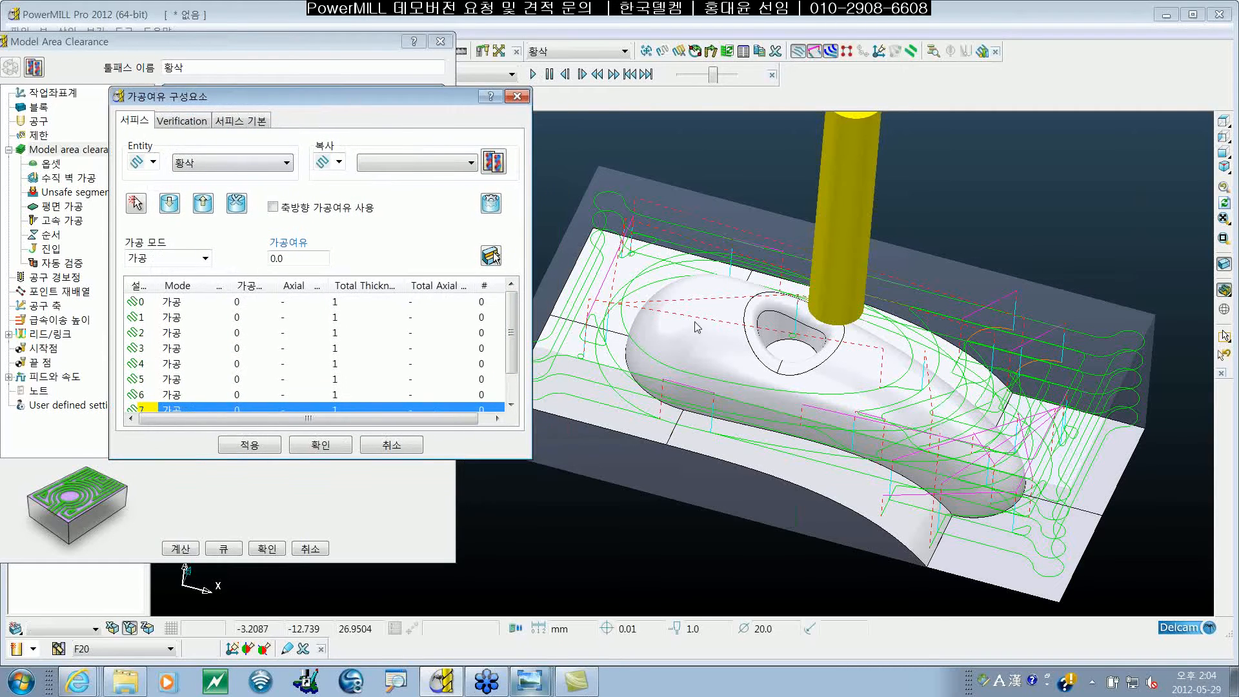
Select the flat corner surface beside the rounded end of the body and add it to thickness set 0
scroll(671, 314, up, 5)
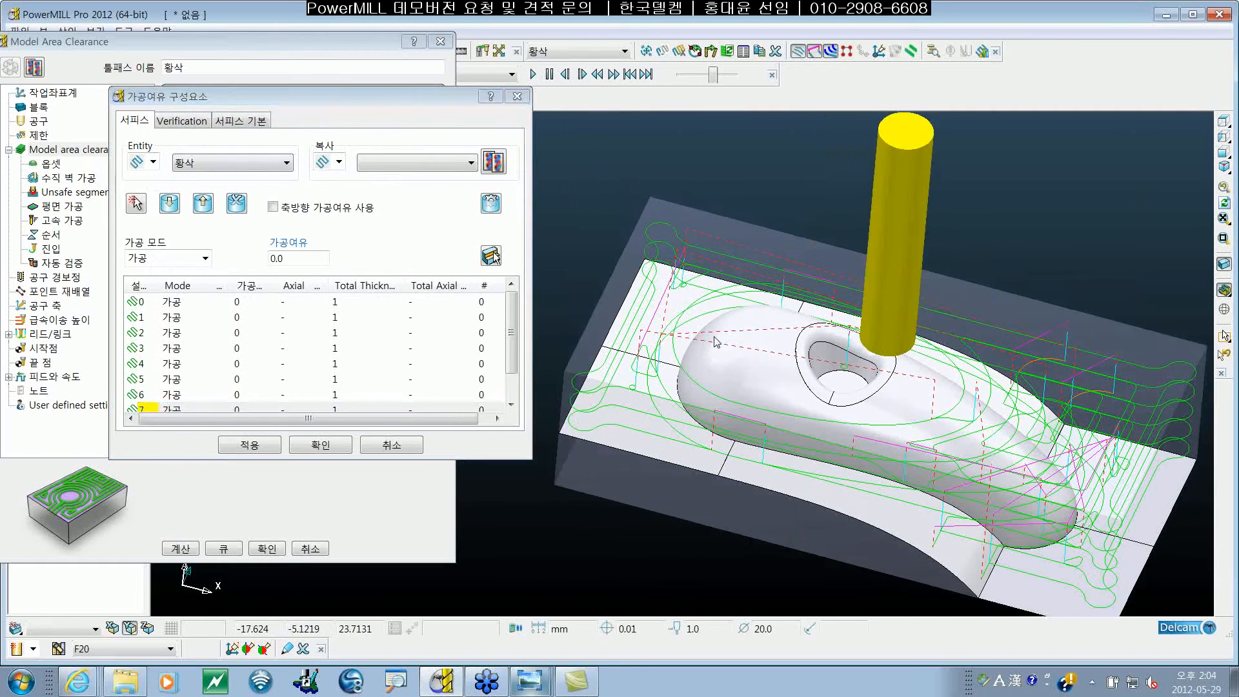
scroll(691, 388, up, 5)
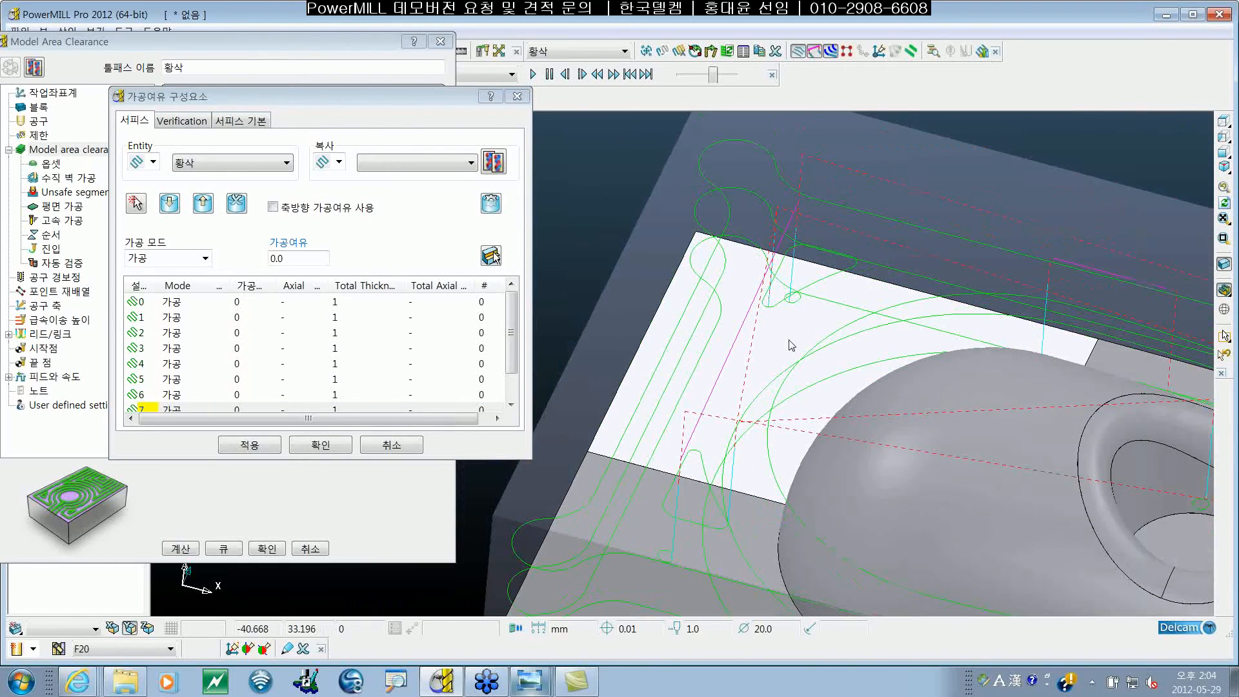
scroll(791, 345, down, 5)
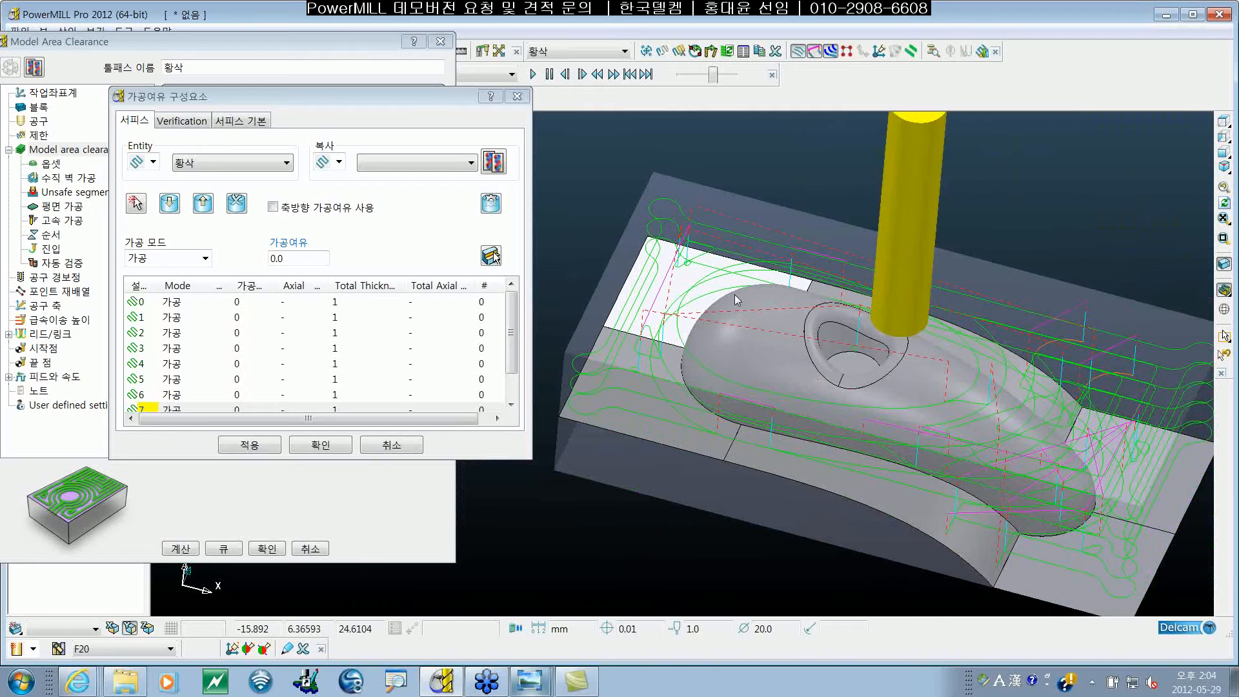
scroll(723, 310, up, 3)
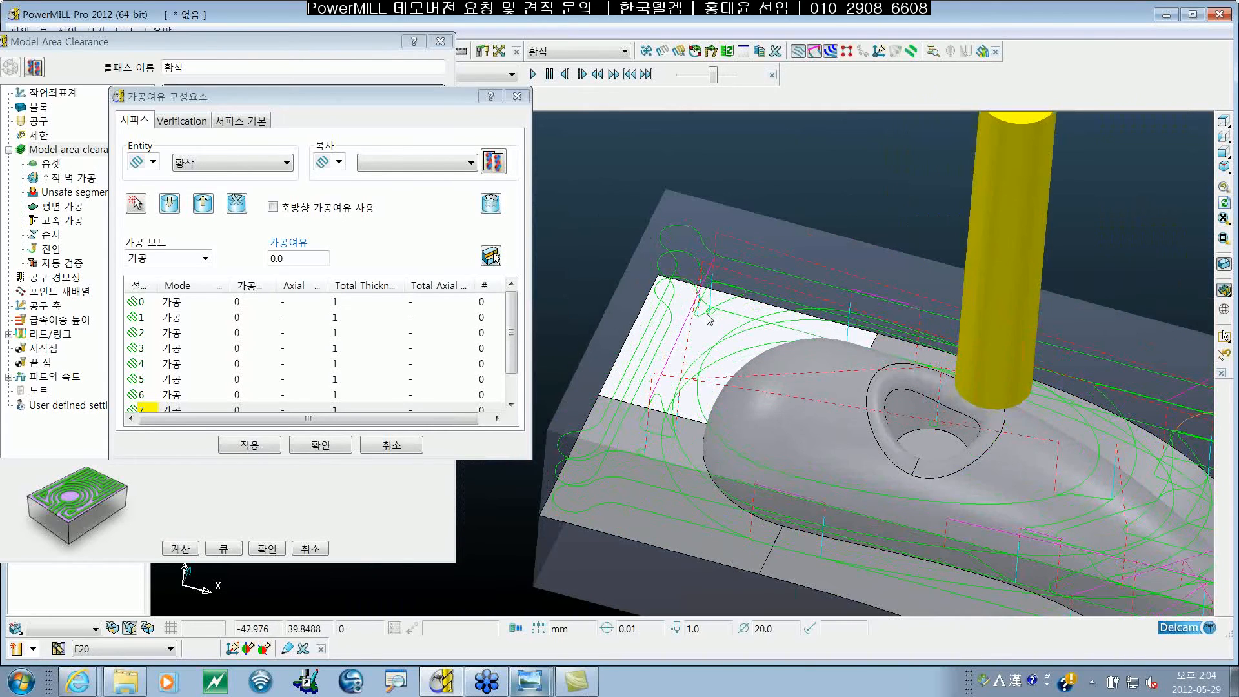
scroll(710, 387, up, 2)
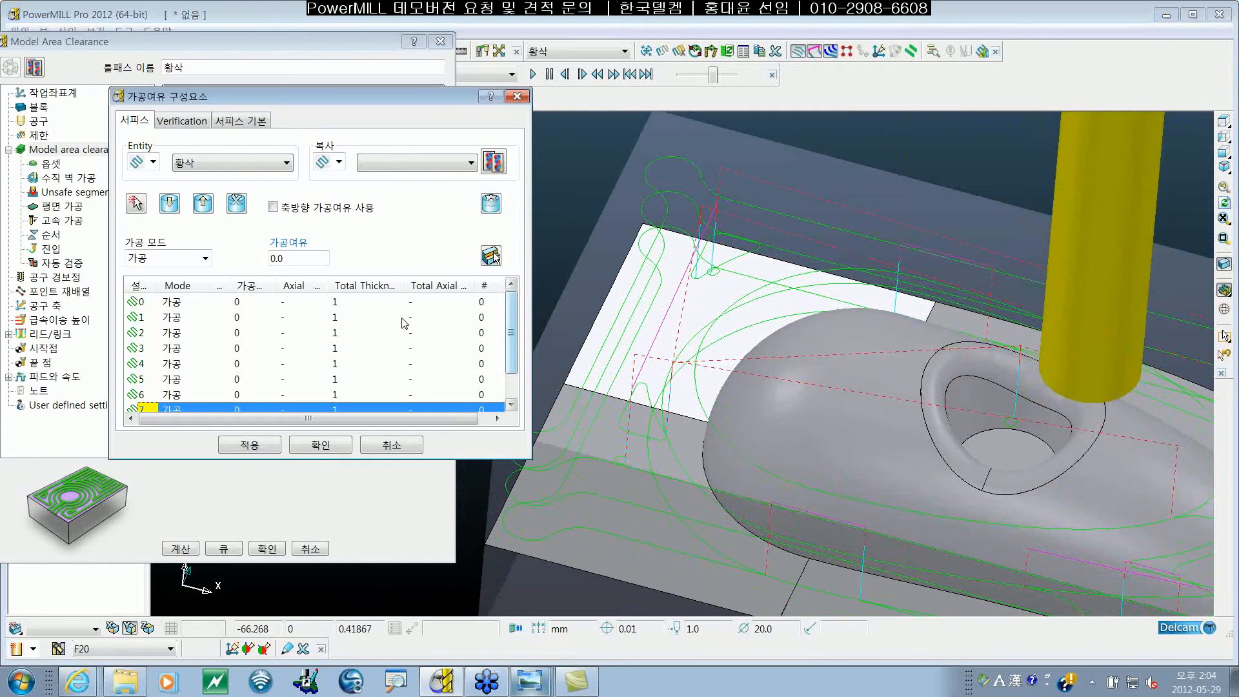
click(259, 303)
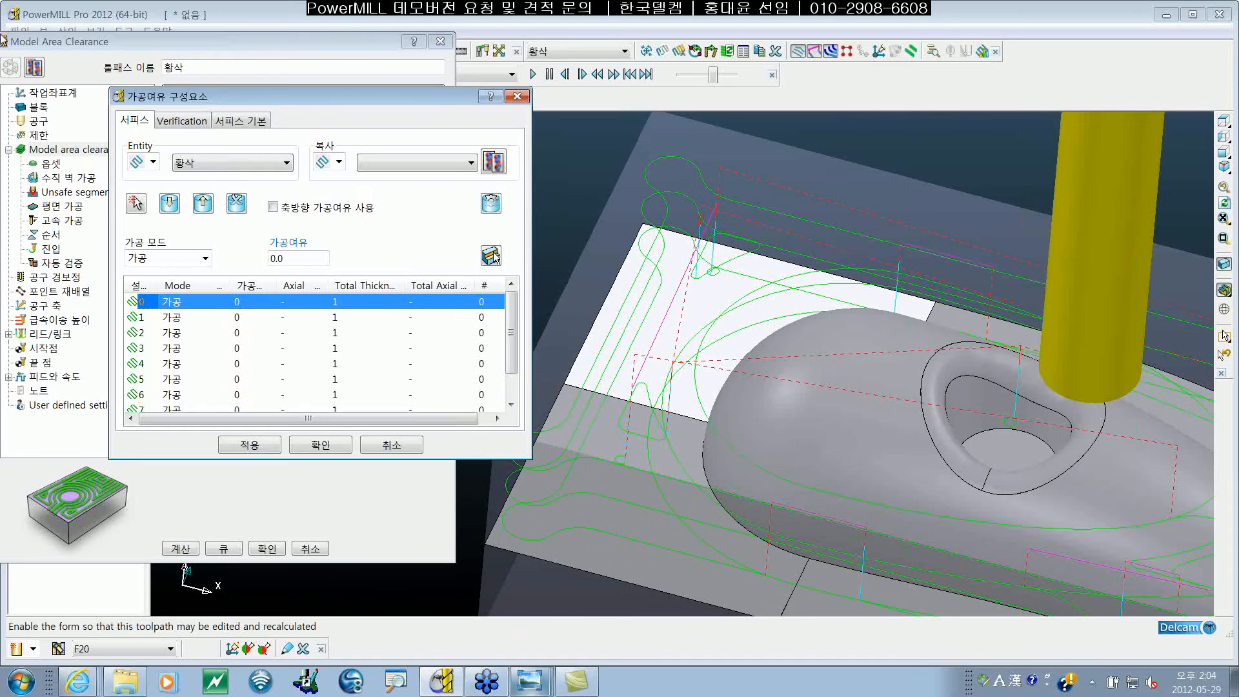
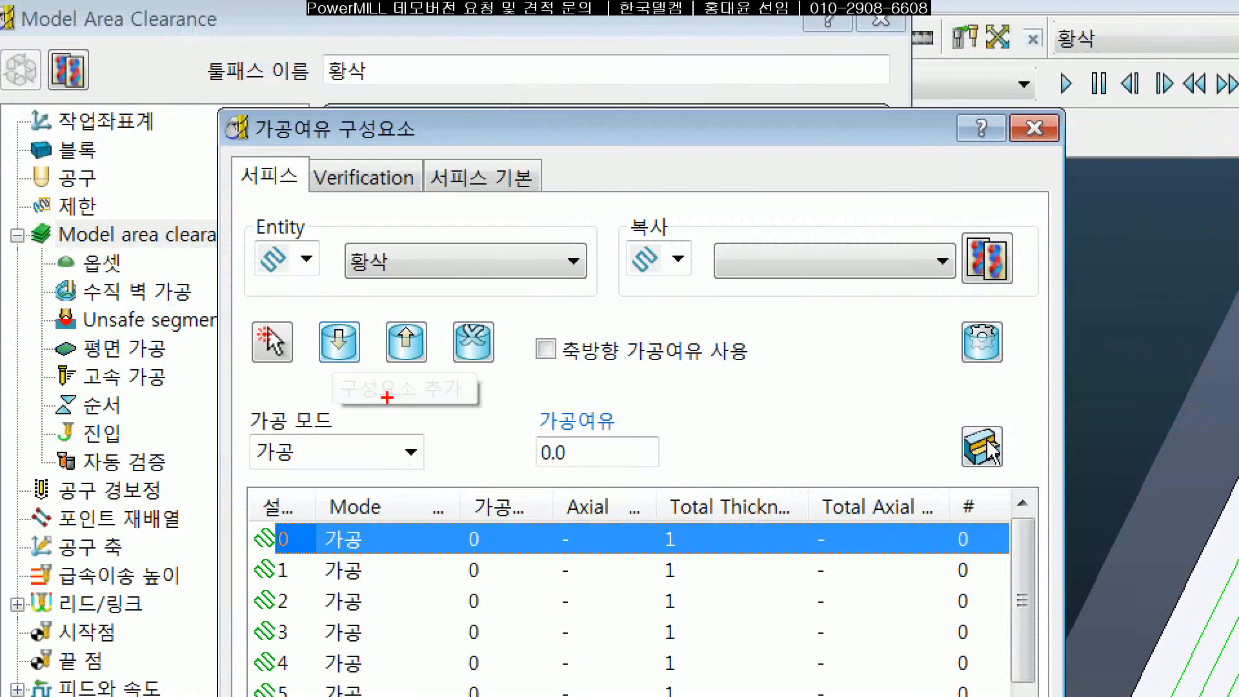
mouse_move(348, 323)
mouse_down()
mouse_move(380, 375)
mouse_move(347, 400)
mouse_up()
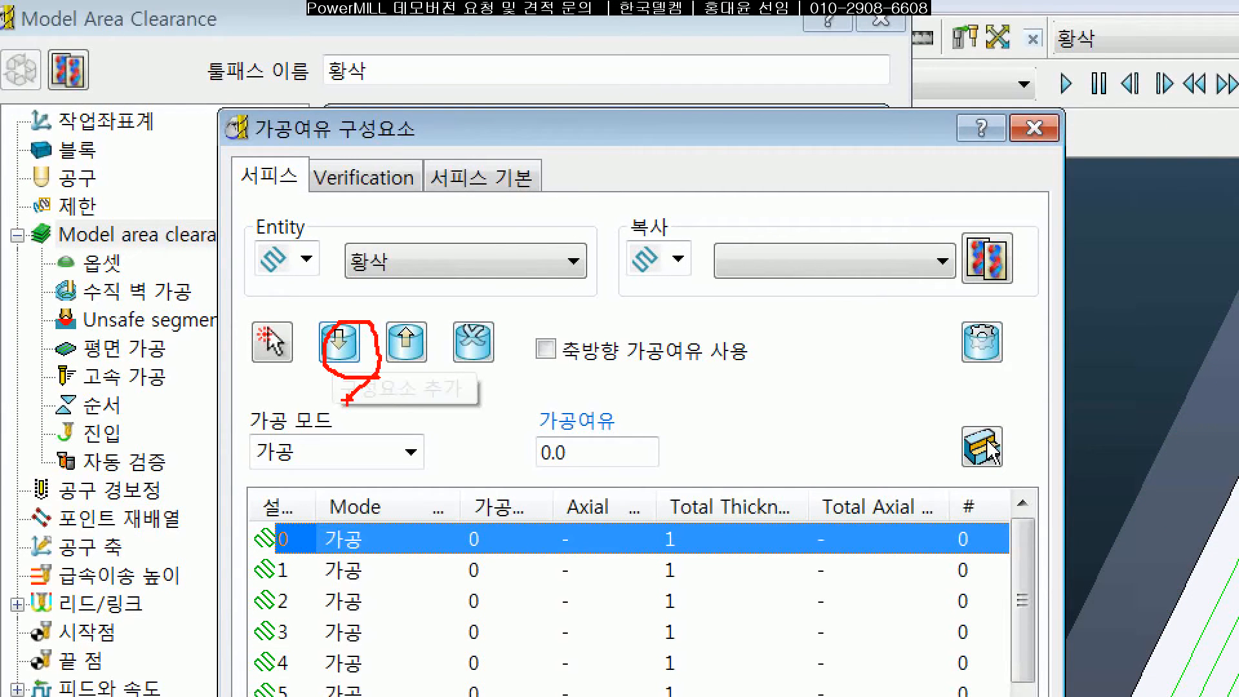
drag(297, 559, 1004, 550)
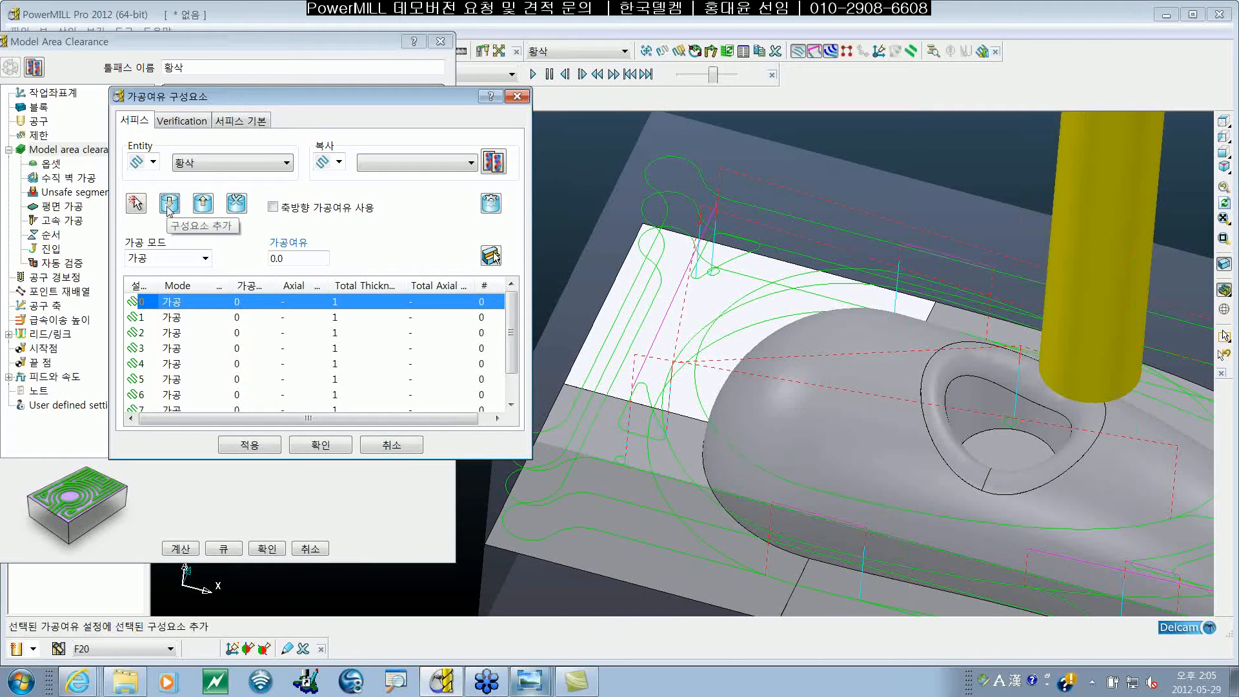
click(168, 205)
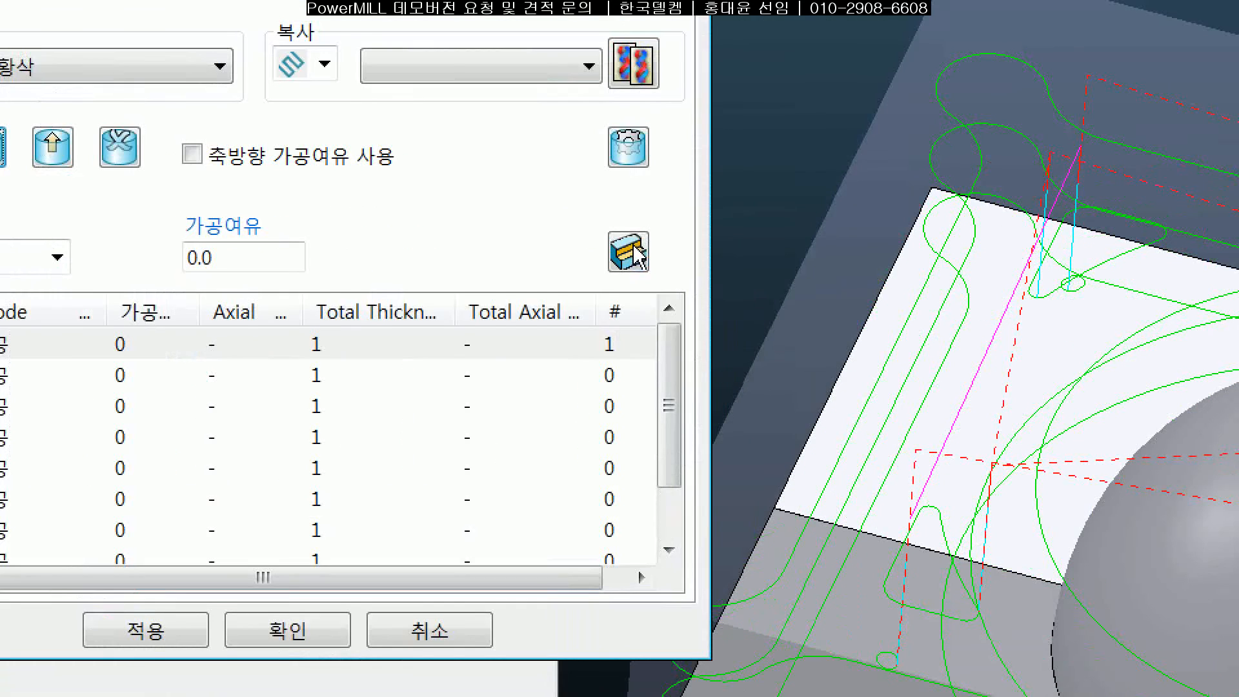
Set the 가공여유 of thickness set 0 to 3 mm
key(ctrl+2)
mouse_move(639, 354)
mouse_down()
mouse_move(643, 287)
mouse_move(635, 356)
mouse_up()
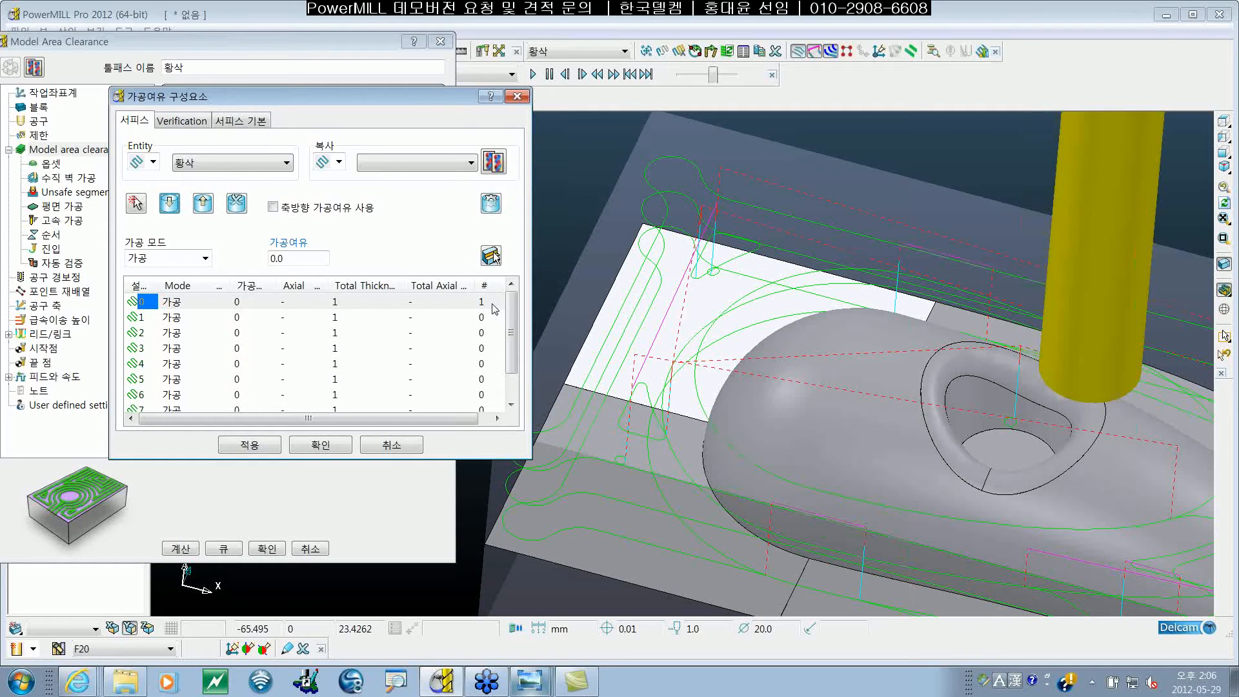
click(329, 302)
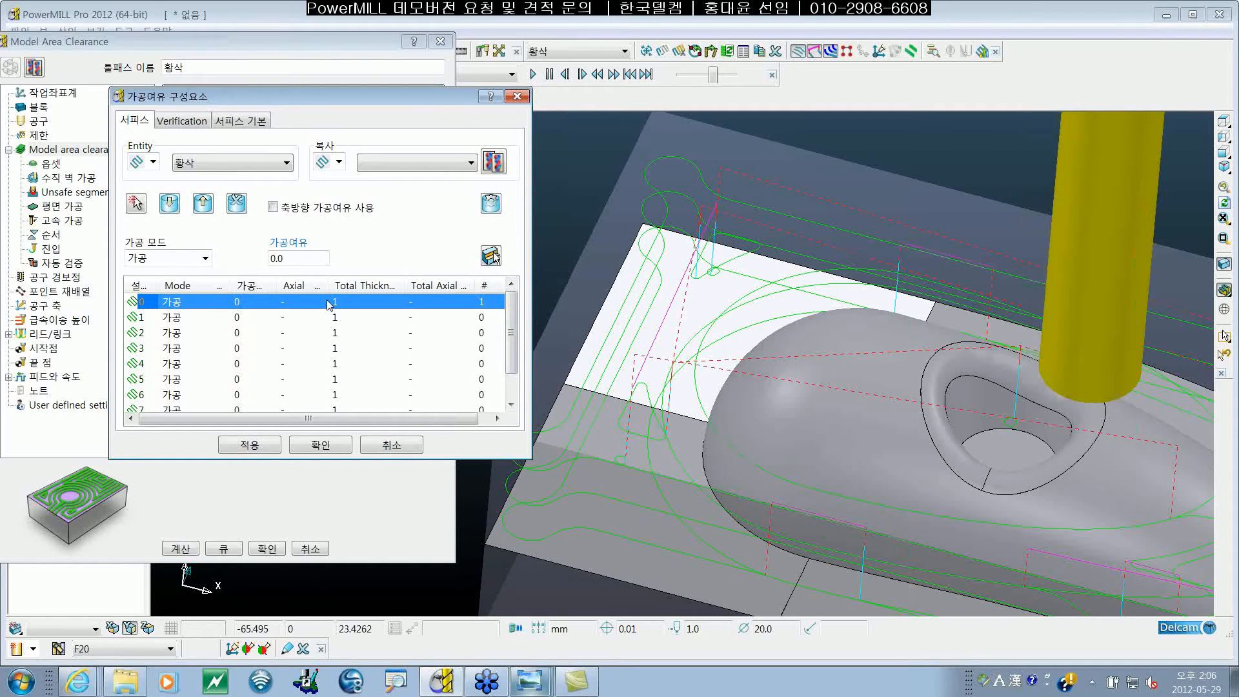
click(298, 258)
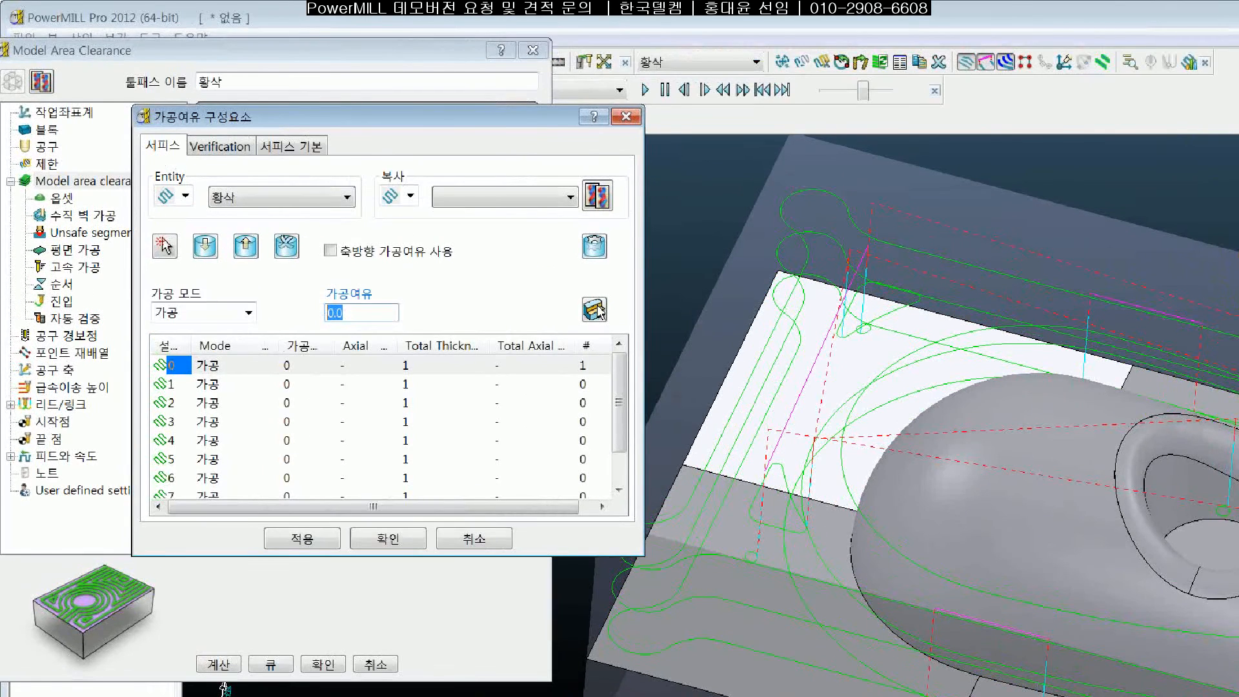
mouse_move(447, 331)
mouse_down()
mouse_move(414, 334)
mouse_move(397, 254)
mouse_move(417, 331)
mouse_up()
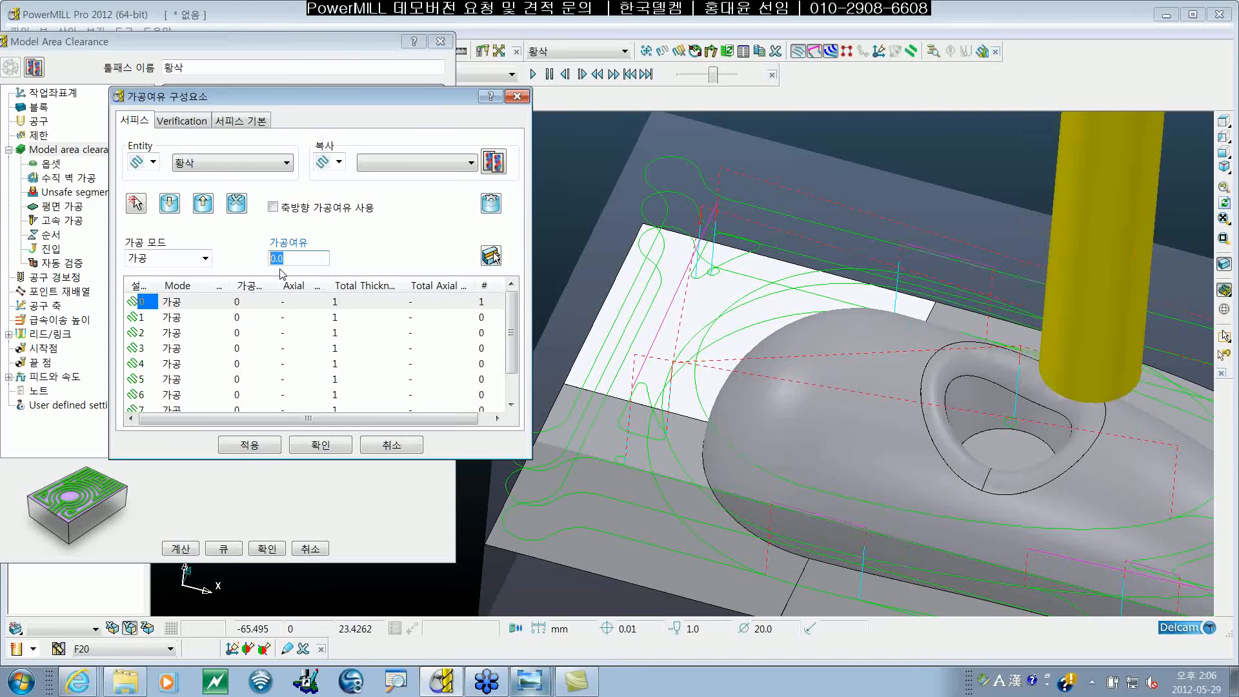
text(3)
key(Return)
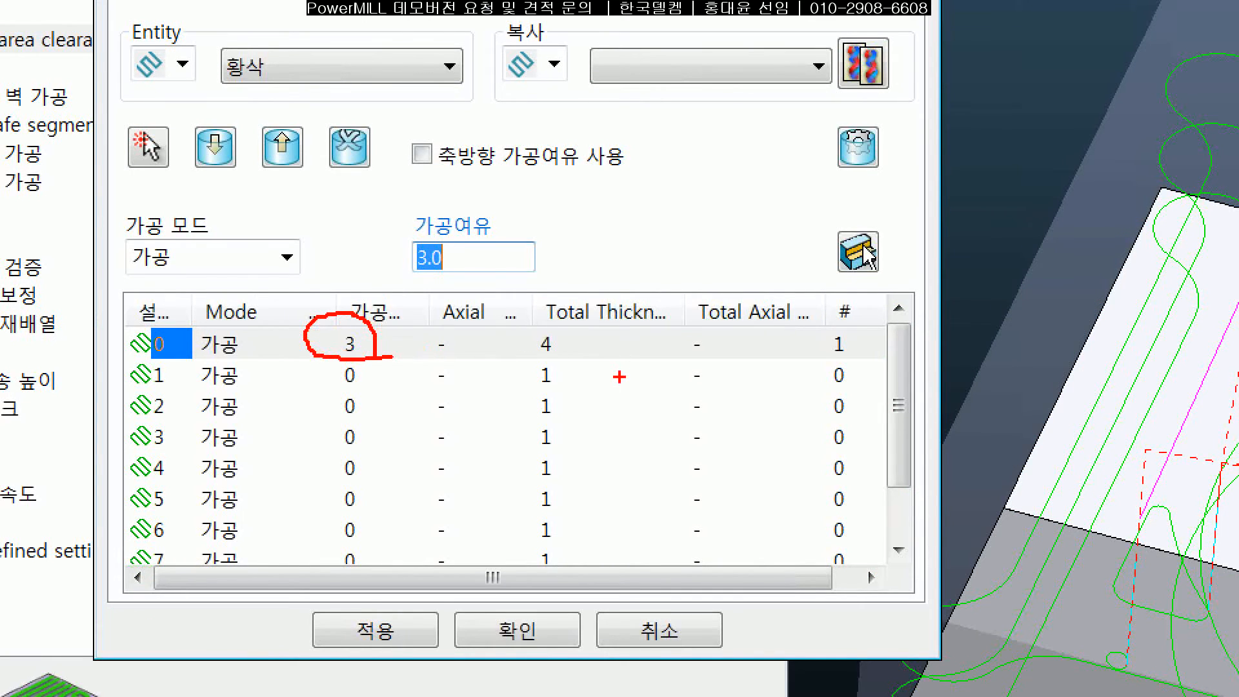
mouse_move(588, 356)
mouse_down()
mouse_move(522, 354)
mouse_move(569, 313)
mouse_move(572, 371)
mouse_up()
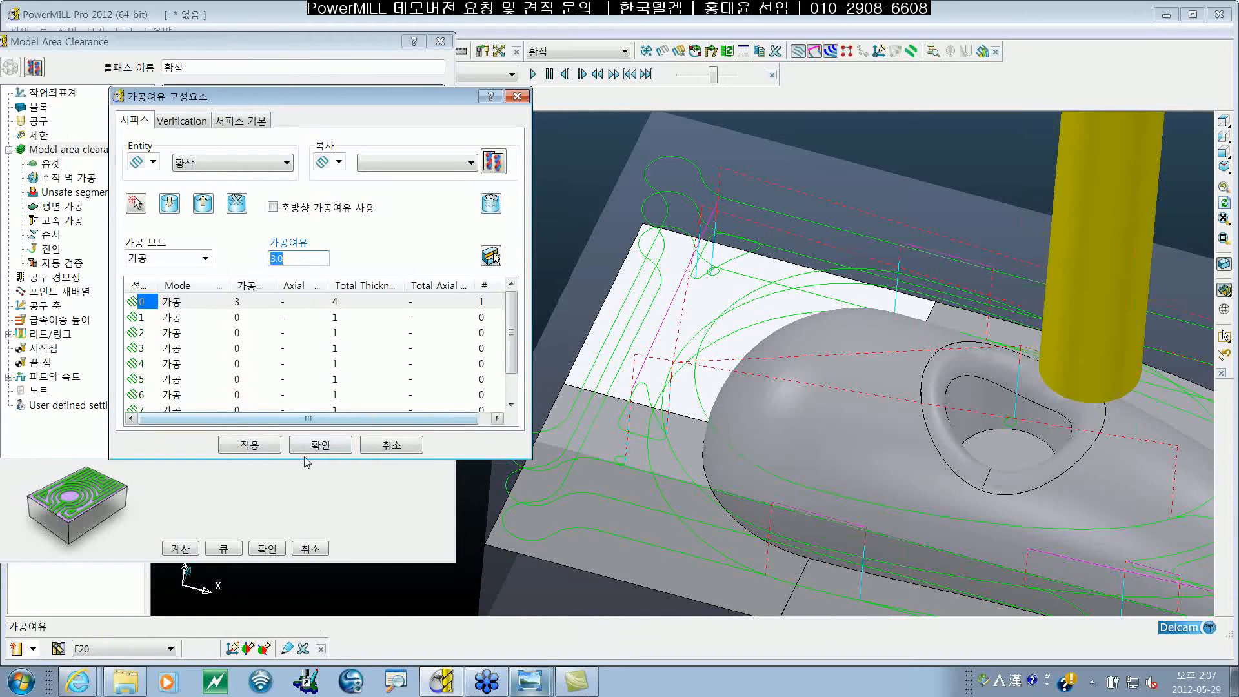
Apply the 3.0 component thickness to the selected surface, accept overwriting the 황삭 toolpath, recalculate it and close its settings
click(259, 448)
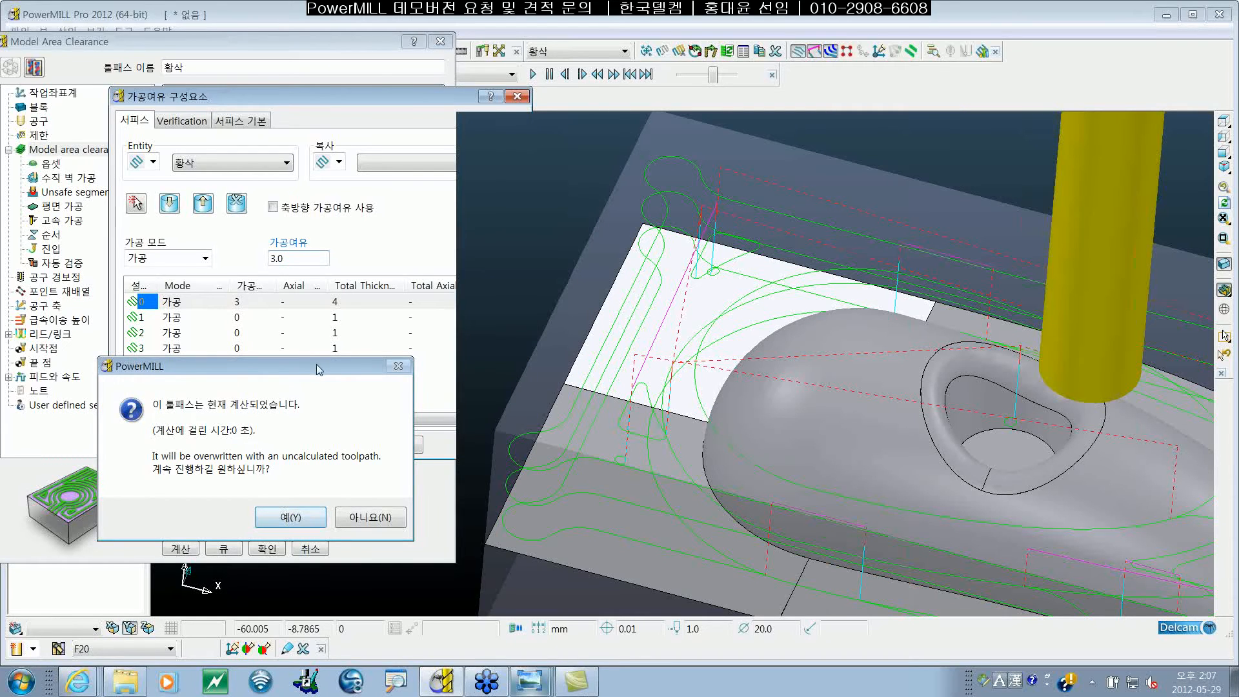
drag(317, 369, 349, 333)
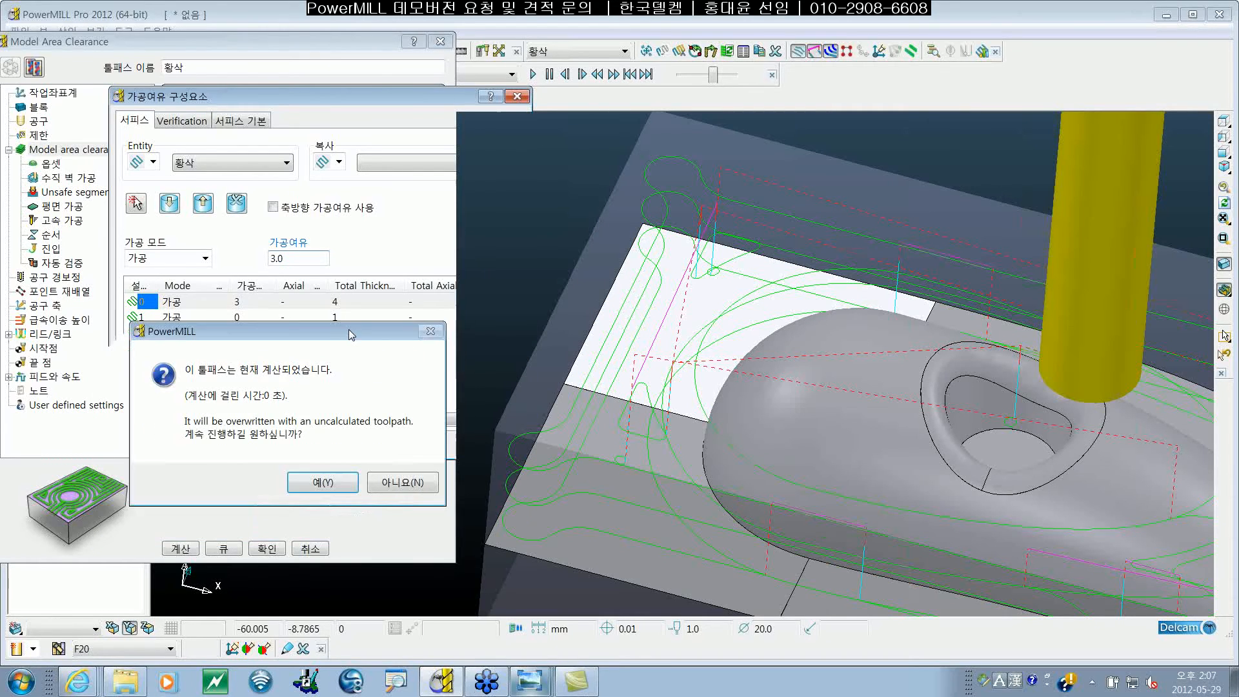
click(323, 484)
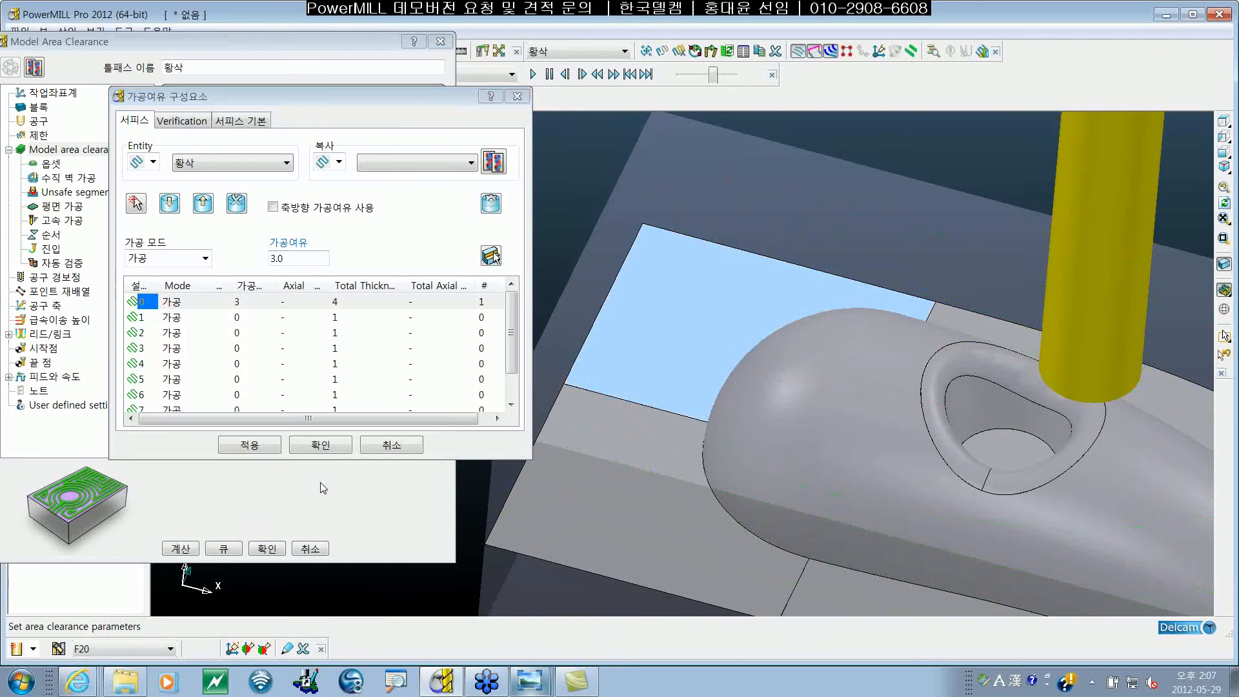
click(320, 445)
click(180, 549)
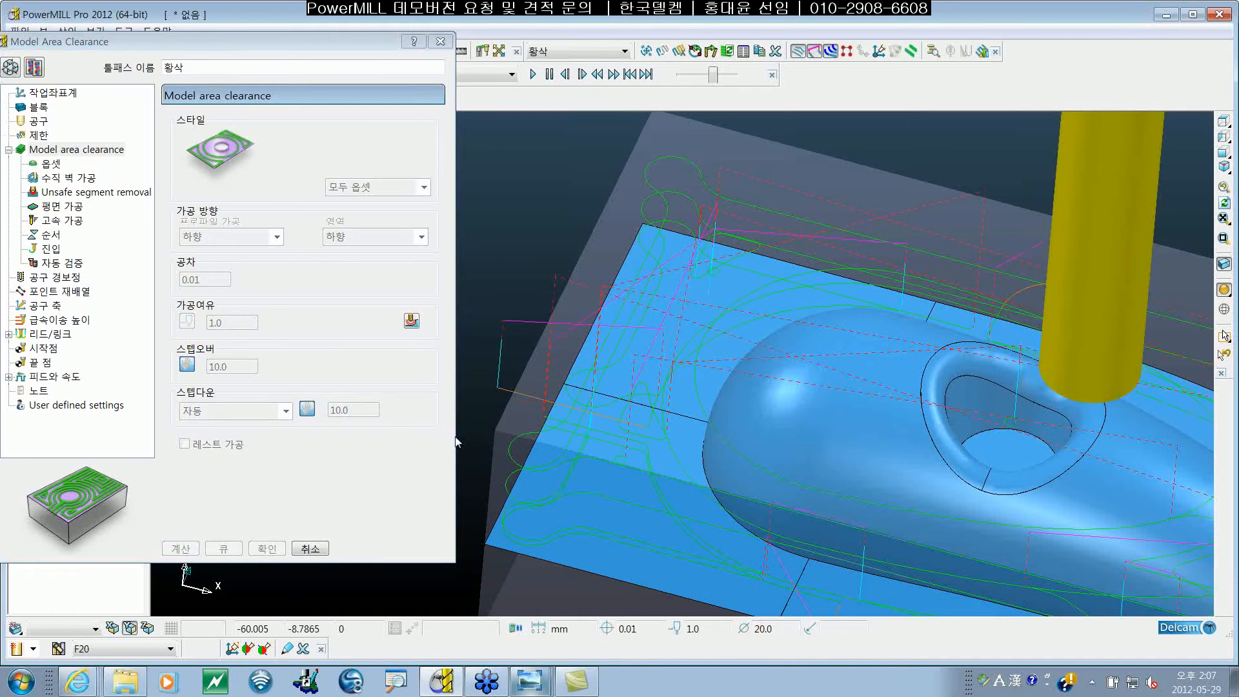
click(310, 549)
Hide the block and examine the lowest toolpath levels above the flat surfaces in a side view along X
shift+middle_drag(750, 501, 540, 441)
key(ctrl+6)
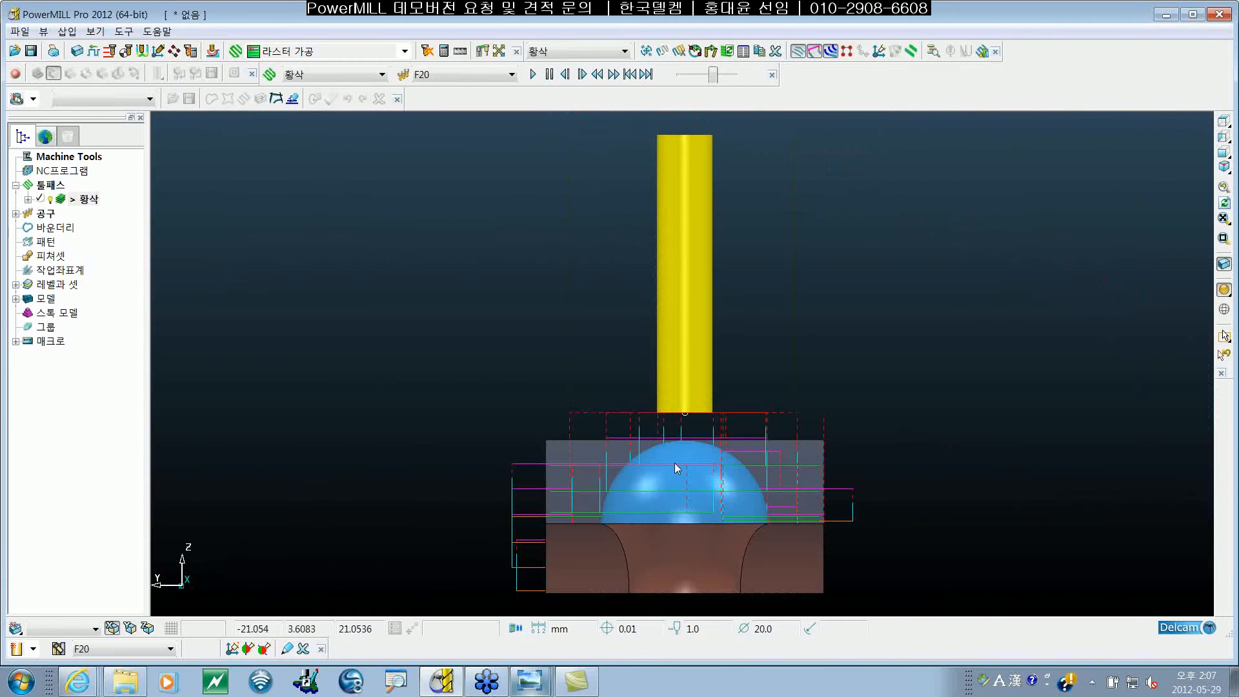
scroll(791, 401, up, 3)
scroll(788, 401, up, 3)
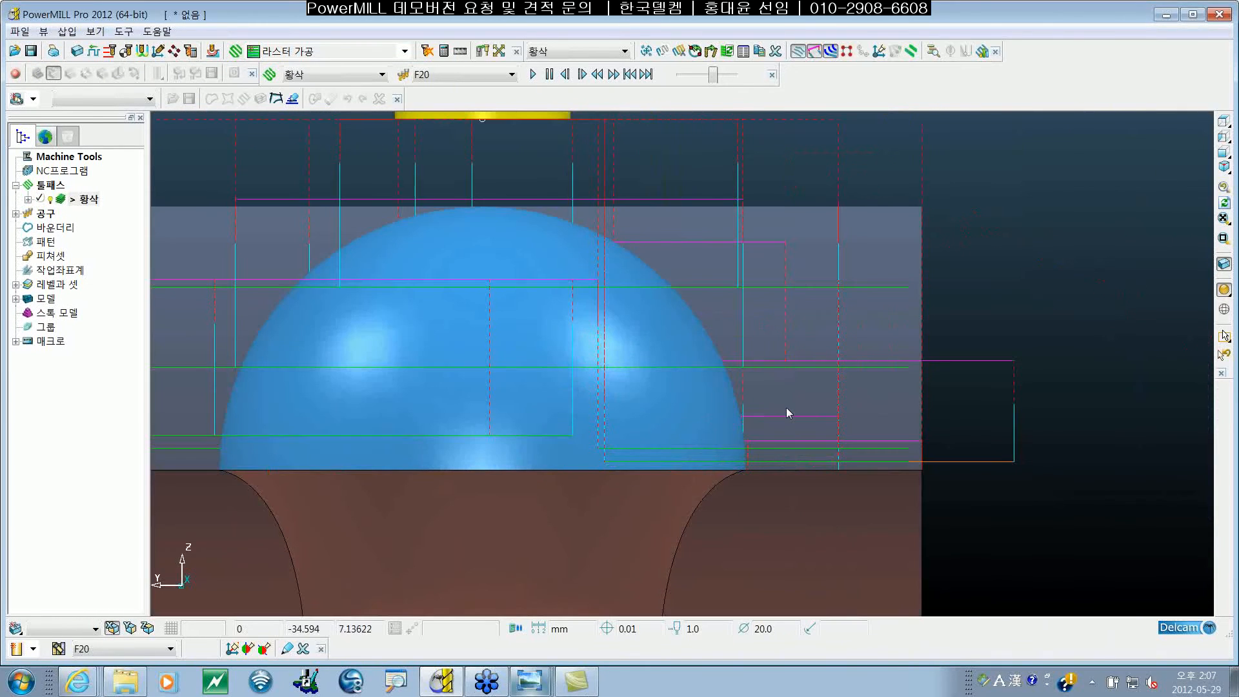
shift+middle_drag(756, 456, 937, 369)
click(1223, 264)
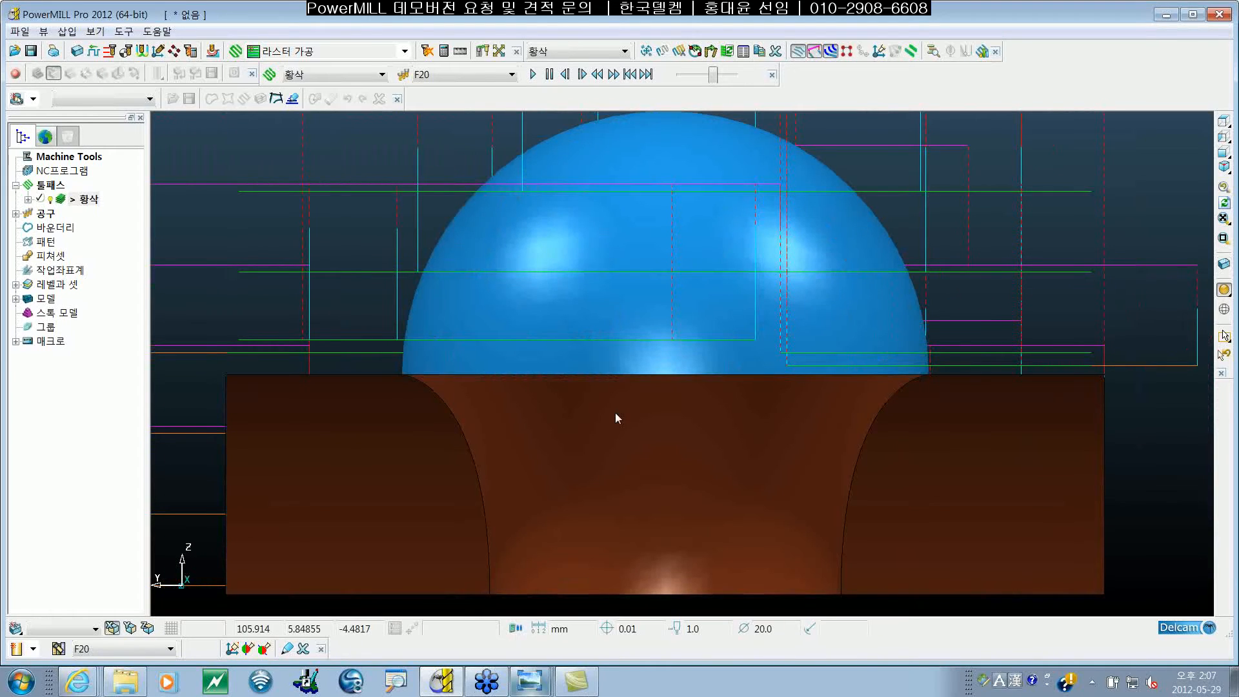
shift+middle_drag(927, 427, 908, 424)
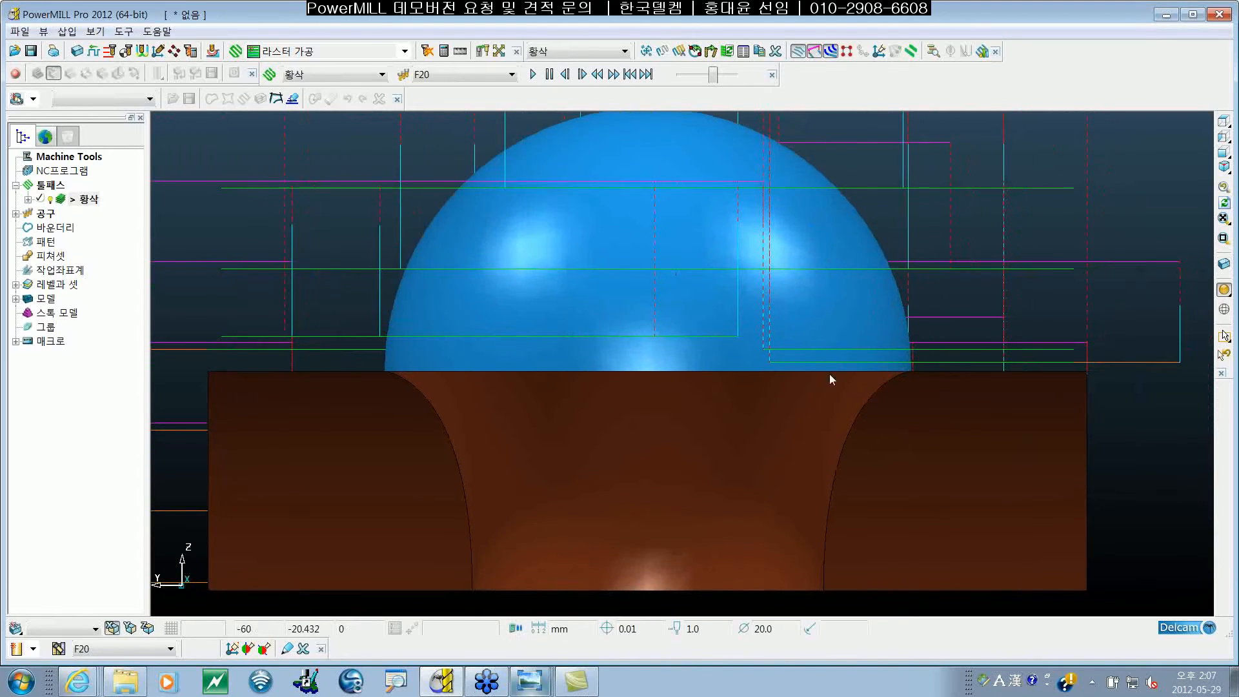
shift+middle_drag(830, 373, 903, 386)
scroll(903, 386, up, 2)
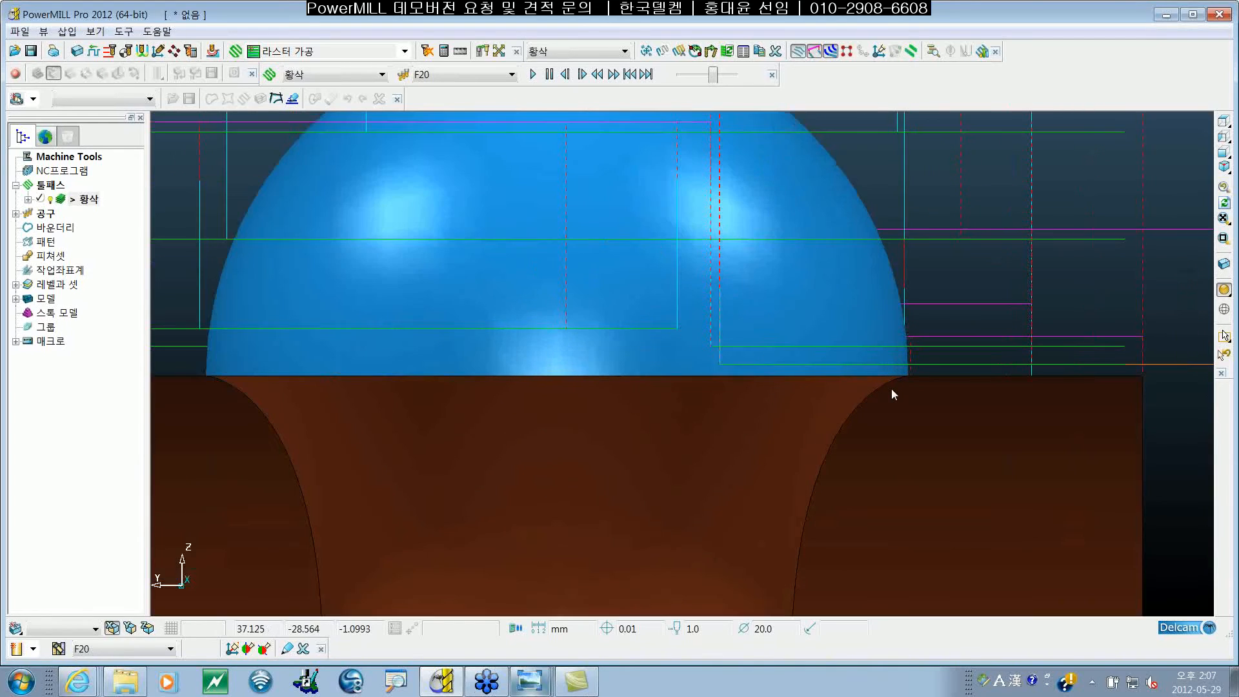
scroll(878, 397, up, 2)
scroll(794, 448, up, 1)
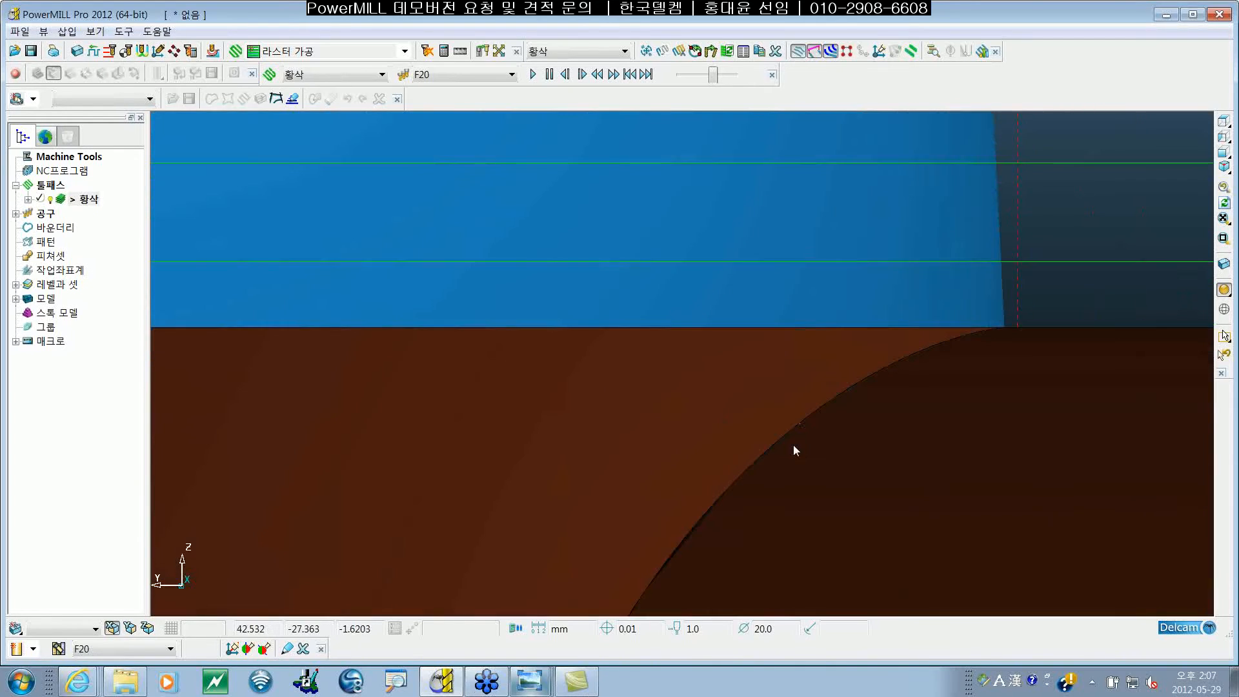
scroll(727, 481, up, 1)
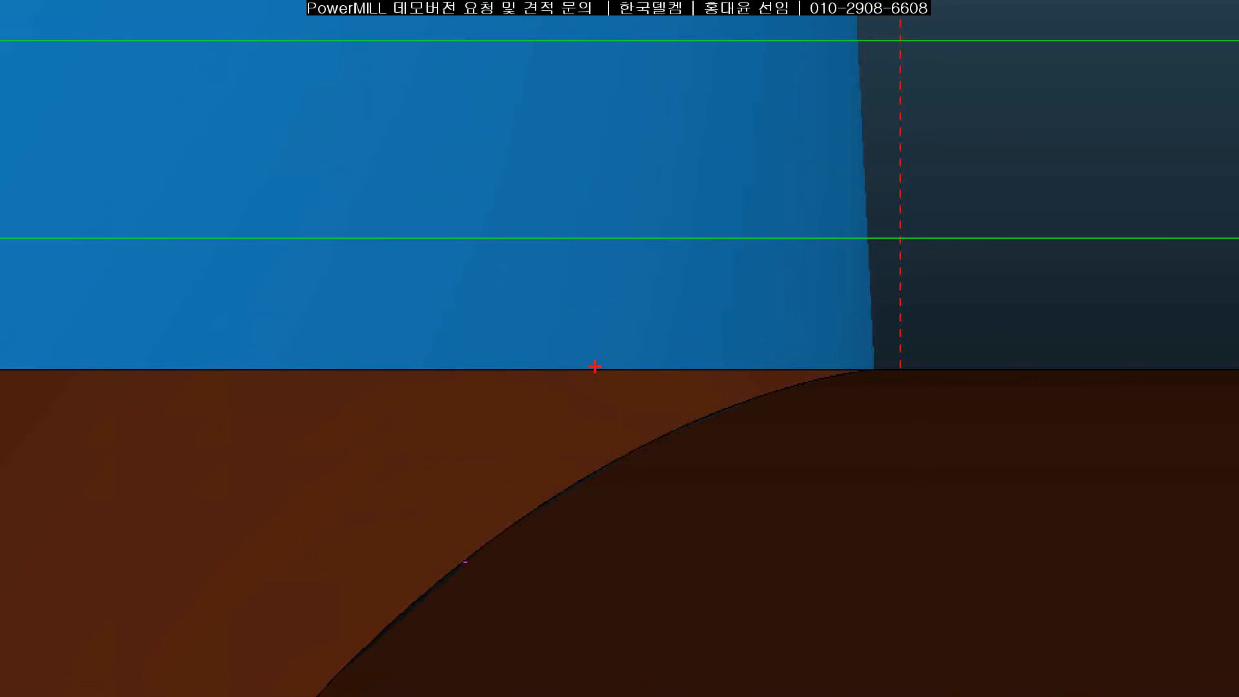
Mark the gap between the flat surface and the lowest toolpath level with a double-headed arrow, then clear the annotation
drag(595, 366, 546, 275)
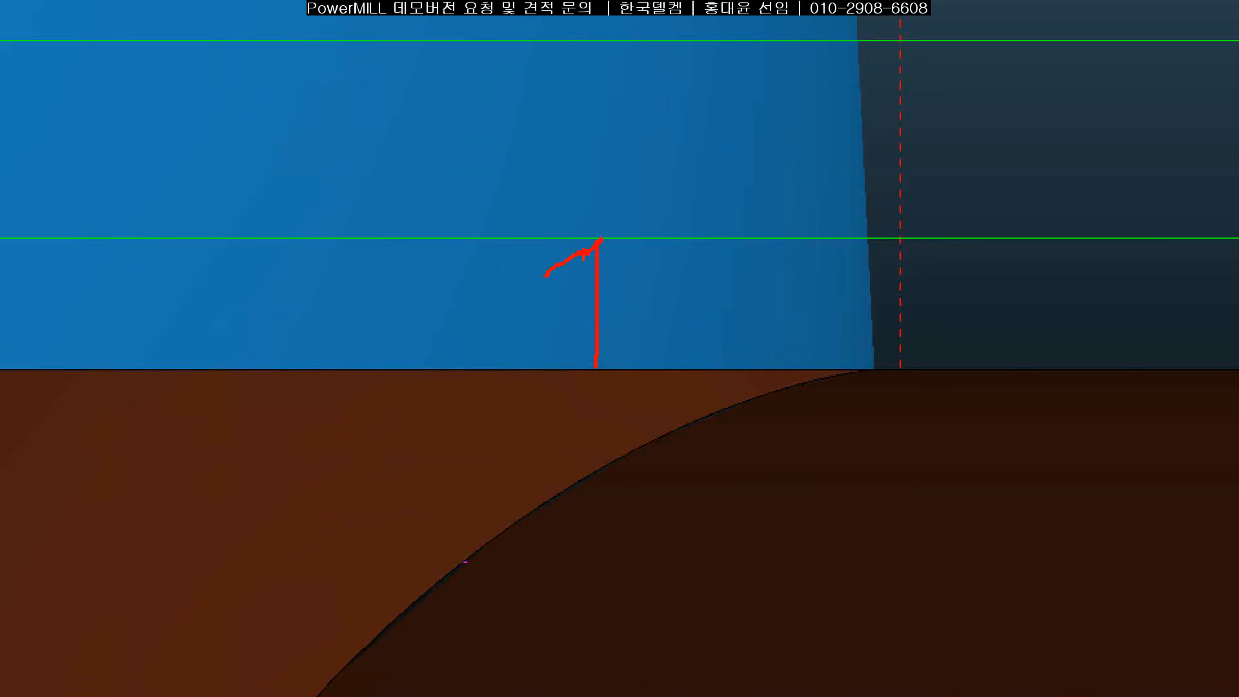
drag(600, 240, 648, 281)
mouse_move(562, 347)
mouse_down()
mouse_move(584, 365)
mouse_move(661, 334)
mouse_up()
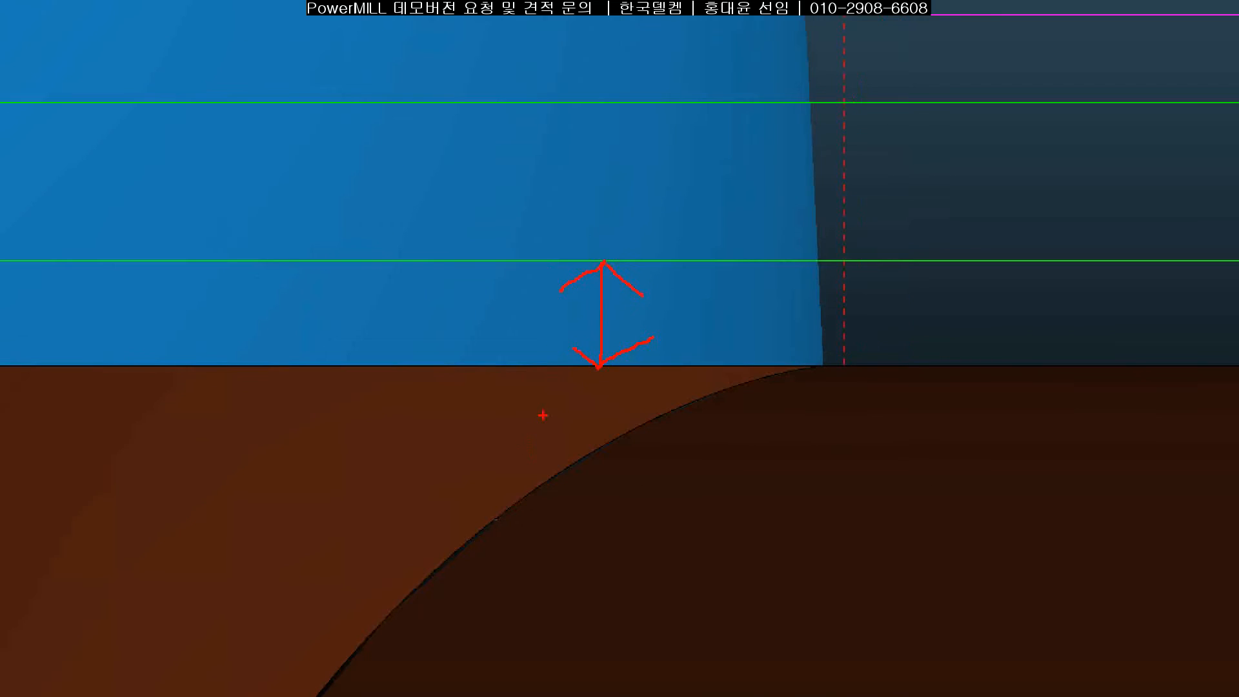
key(Escape)
Compare the stock left on the two flat surfaces by marking both gaps below the toolpath with double-headed arrows
scroll(736, 432, down, 4)
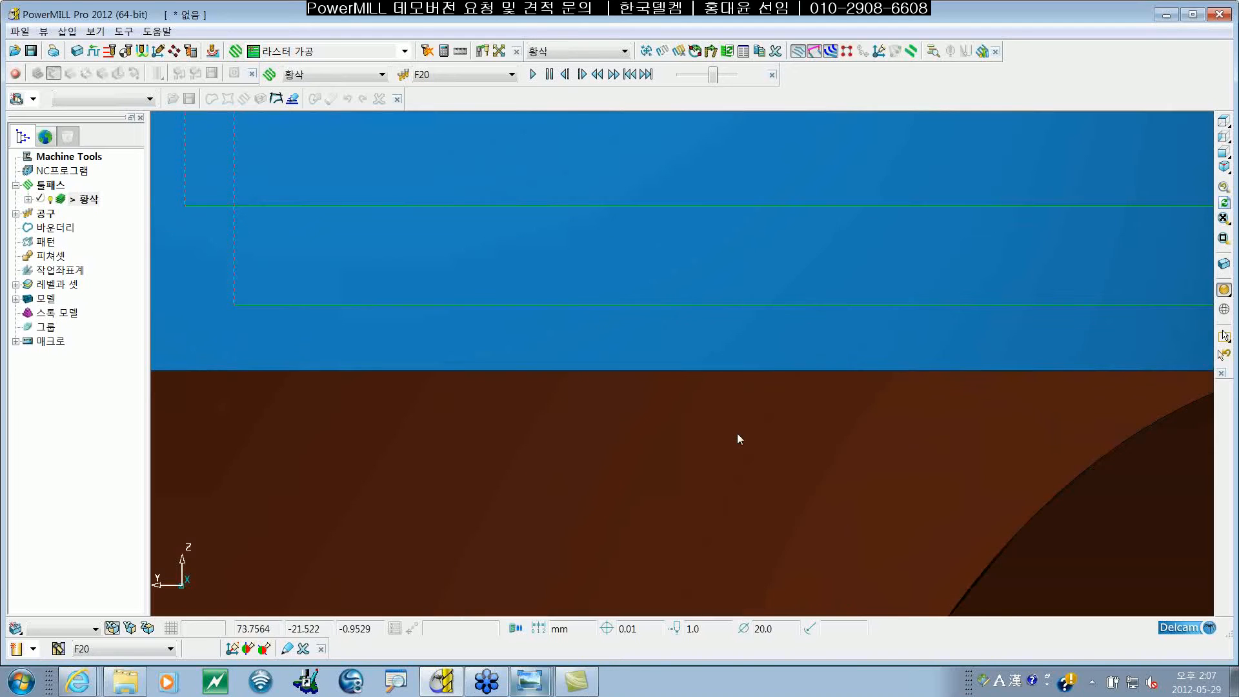
shift+middle_drag(522, 431, 804, 443)
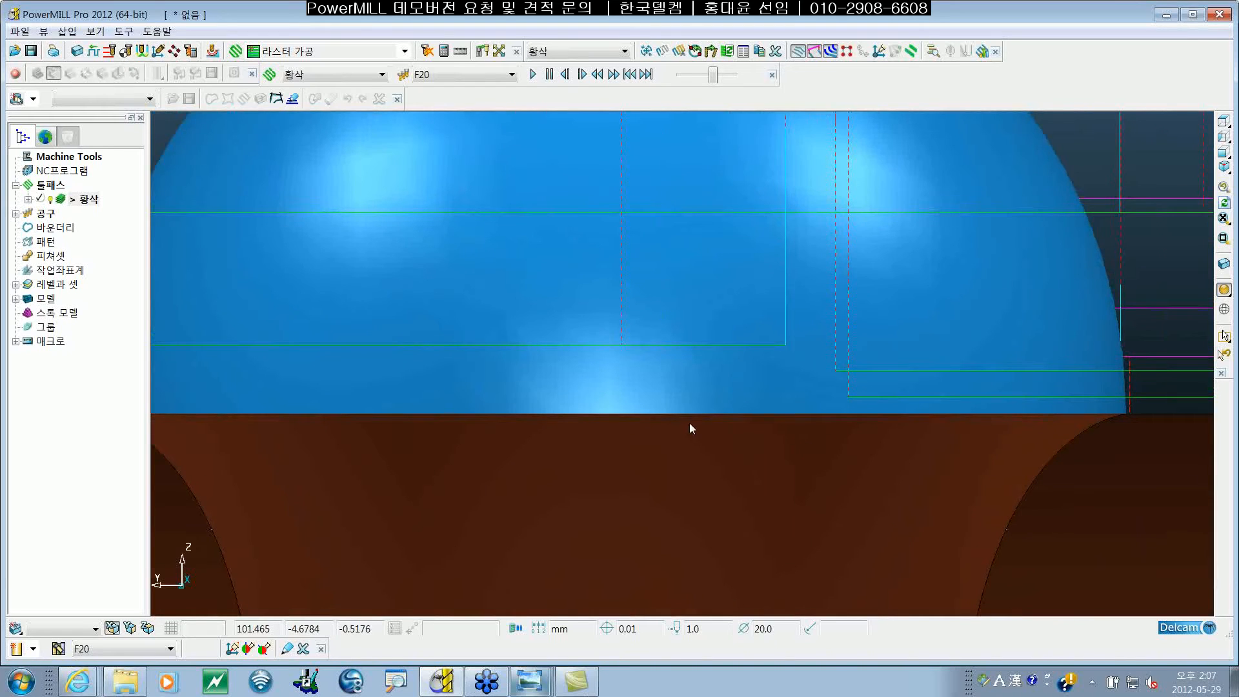
scroll(689, 423, up, 3)
shift+middle_drag(694, 421, 688, 442)
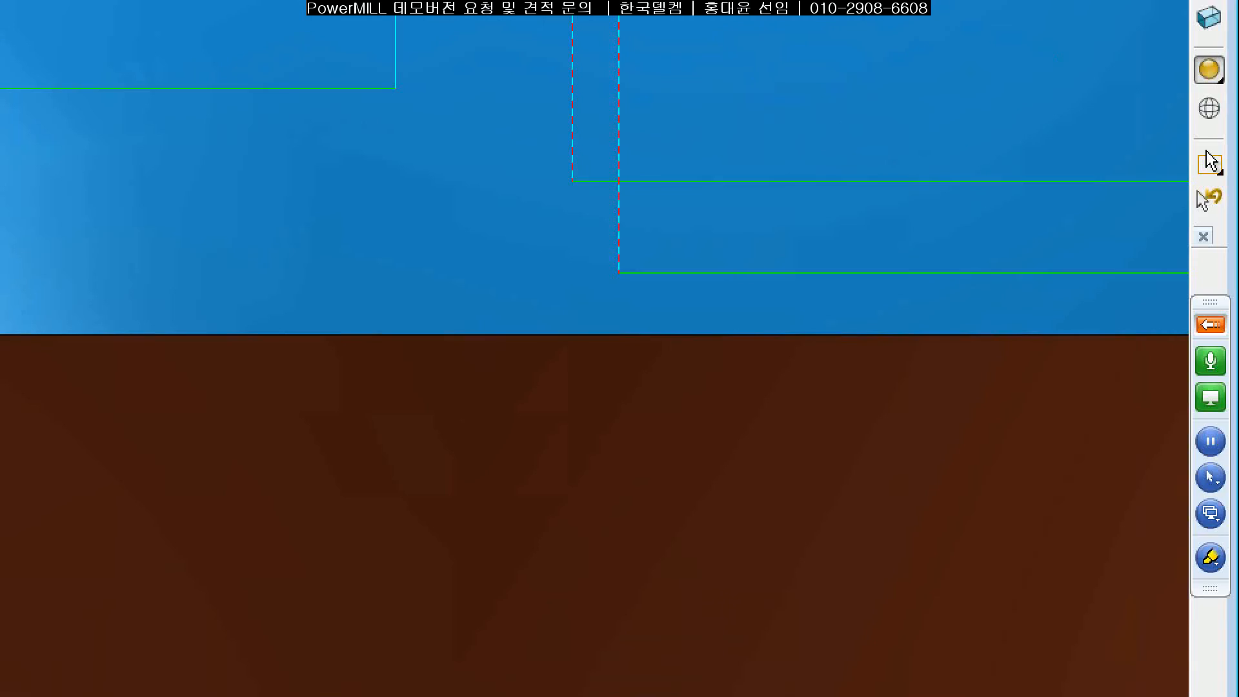
mouse_move(986, 300)
mouse_down()
mouse_move(985, 243)
mouse_move(957, 265)
mouse_move(1007, 270)
mouse_move(985, 300)
mouse_up()
mouse_move(1071, 297)
mouse_down()
mouse_move(1100, 290)
mouse_move(1083, 288)
mouse_up()
drag(1078, 284, 1089, 284)
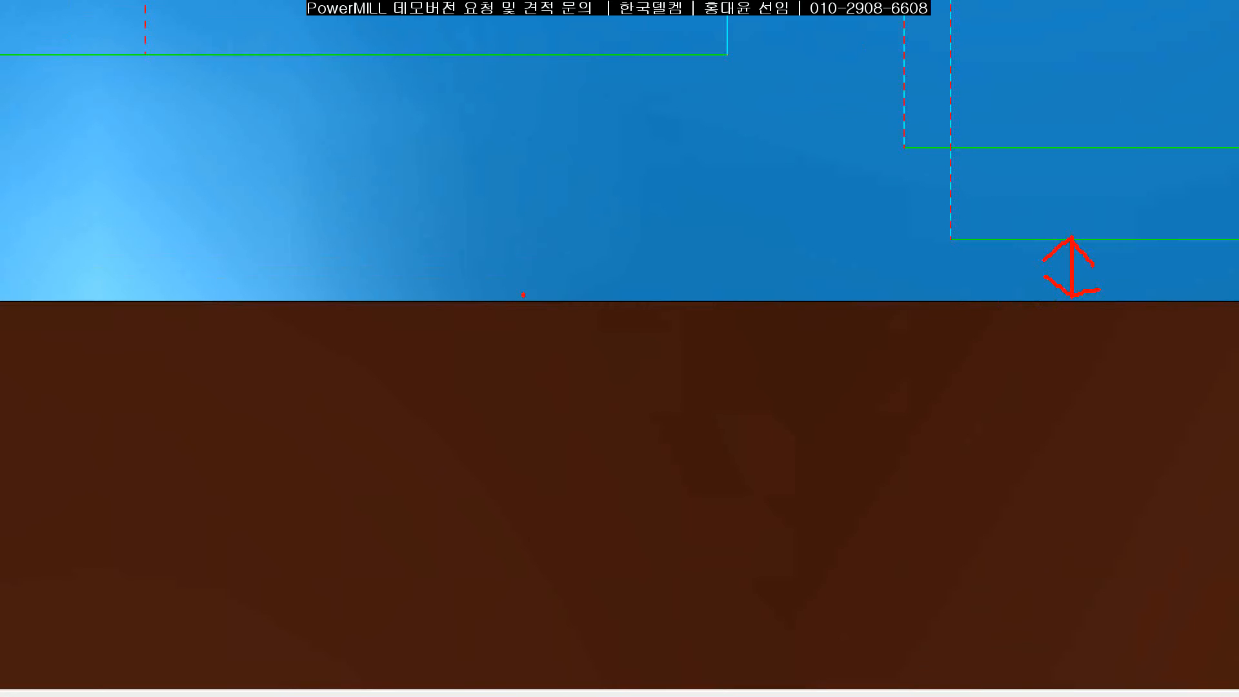
mouse_move(522, 295)
mouse_down()
mouse_move(522, 70)
mouse_move(497, 104)
mouse_up()
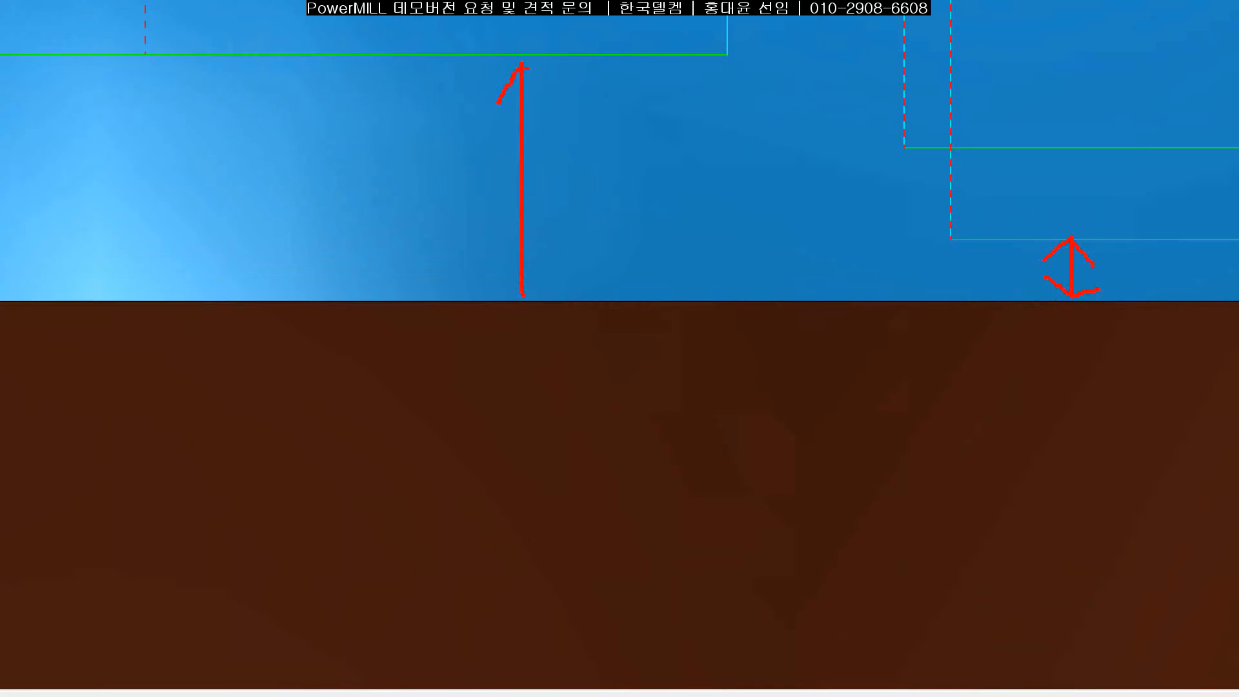
drag(522, 61, 572, 130)
mouse_move(503, 277)
mouse_down()
mouse_move(526, 296)
mouse_move(584, 236)
mouse_up()
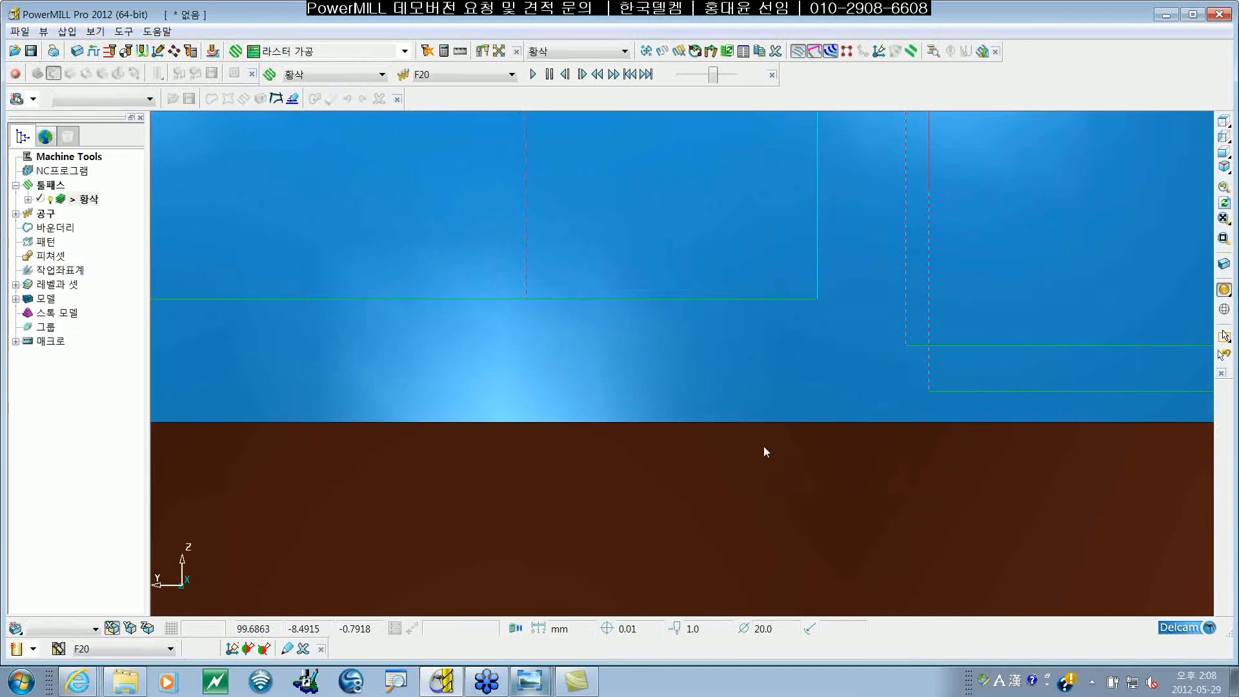
Return to an isometric view of the whole model and show the block again
scroll(777, 466, down, 4)
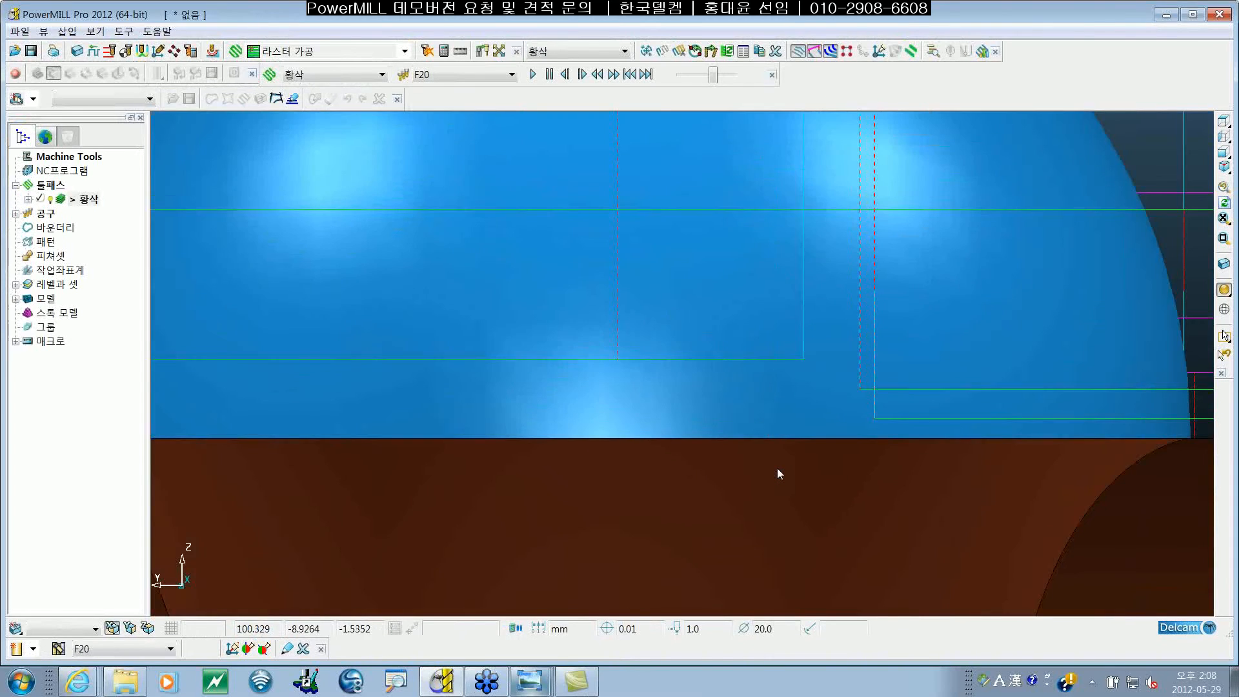
shift+middle_drag(768, 518, 776, 473)
scroll(775, 492, down, 5)
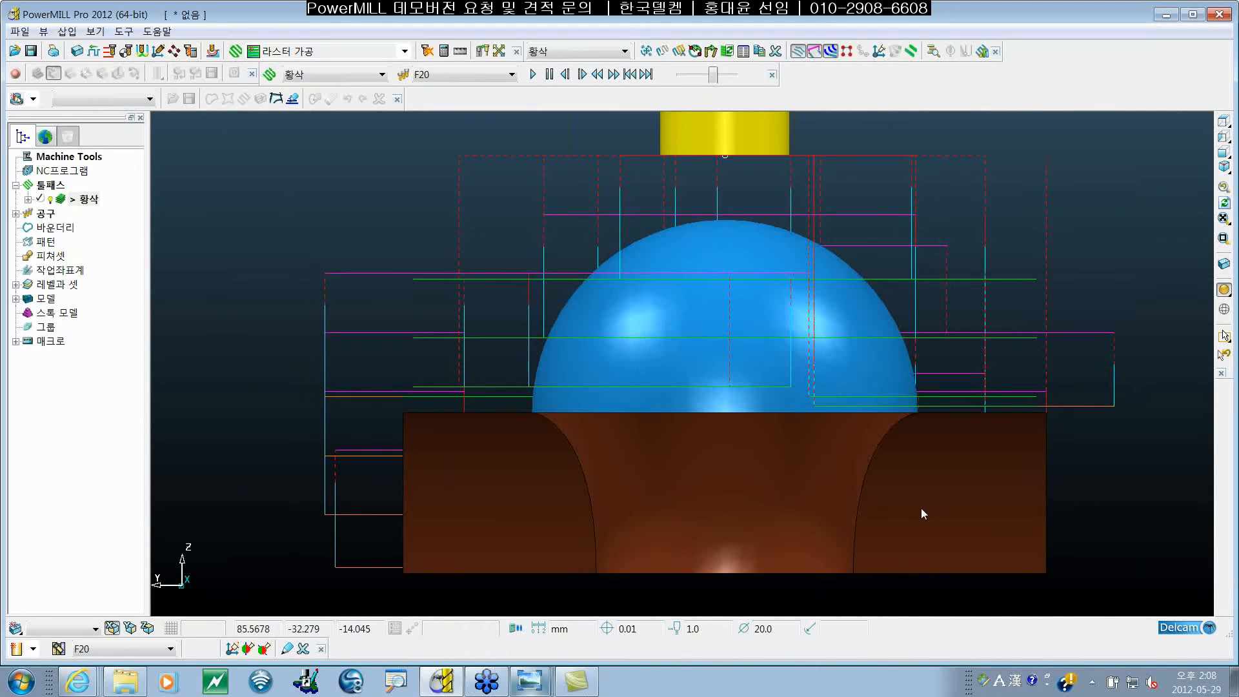
shift+middle_drag(920, 509, 689, 413)
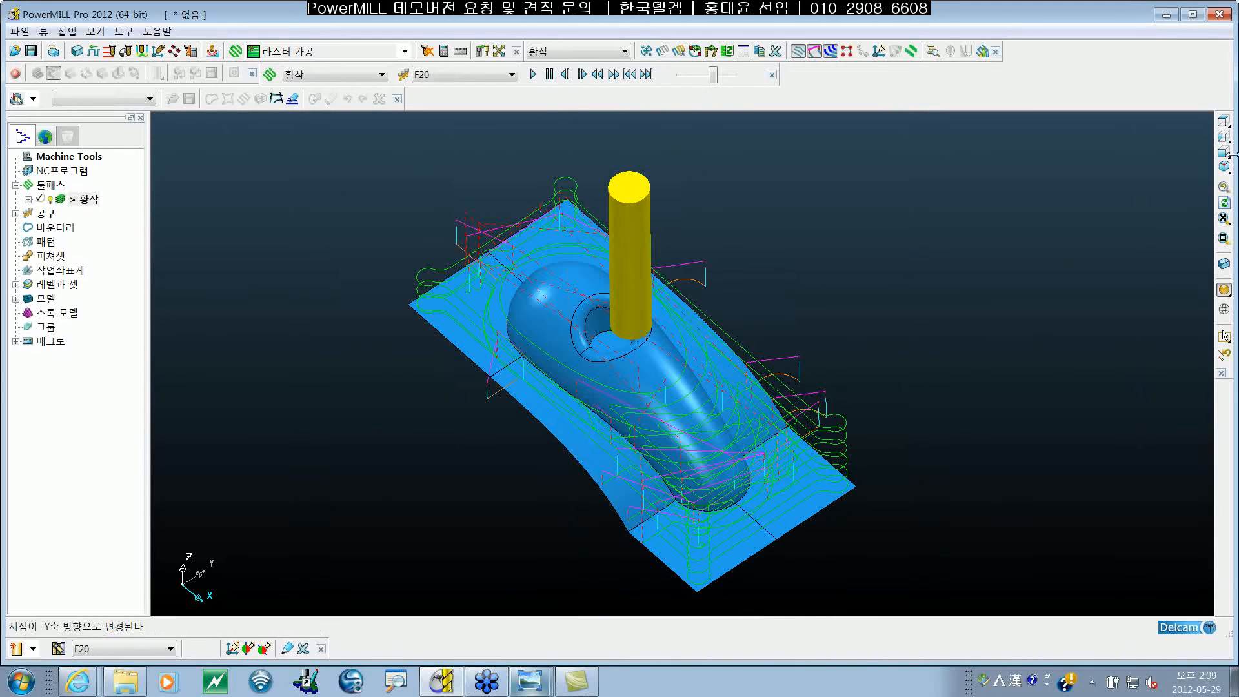
click(1223, 265)
scroll(606, 415, up, 4)
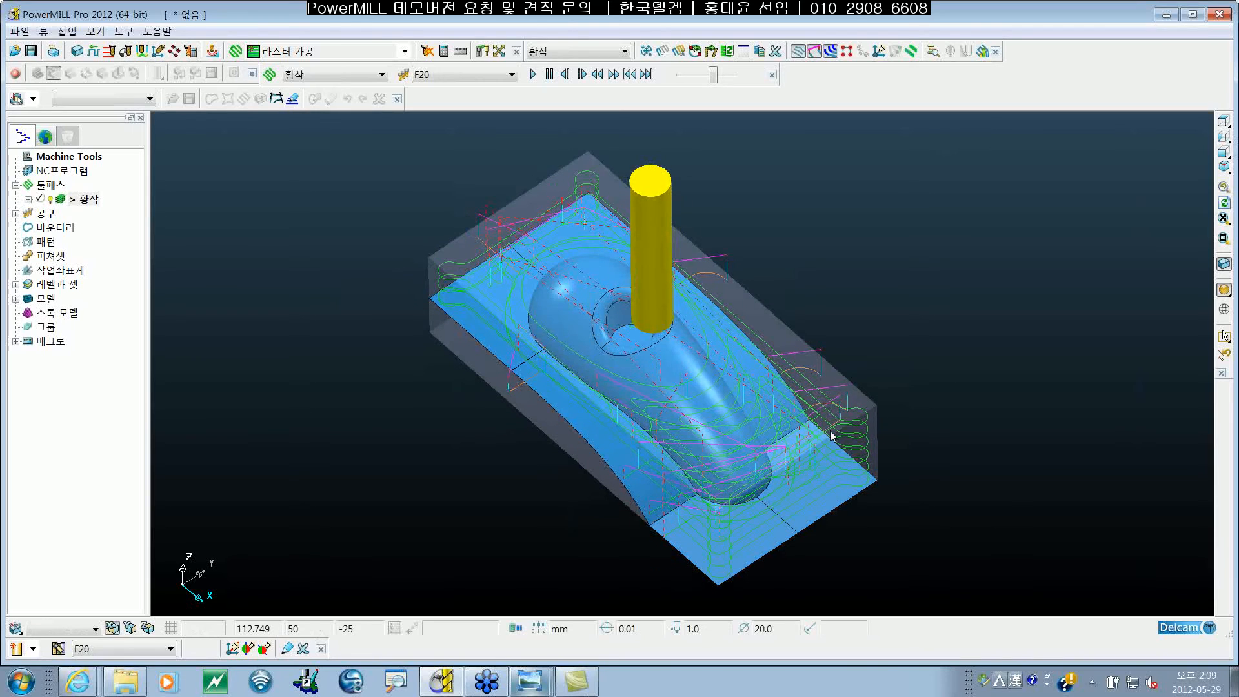
scroll(605, 414, up, 3)
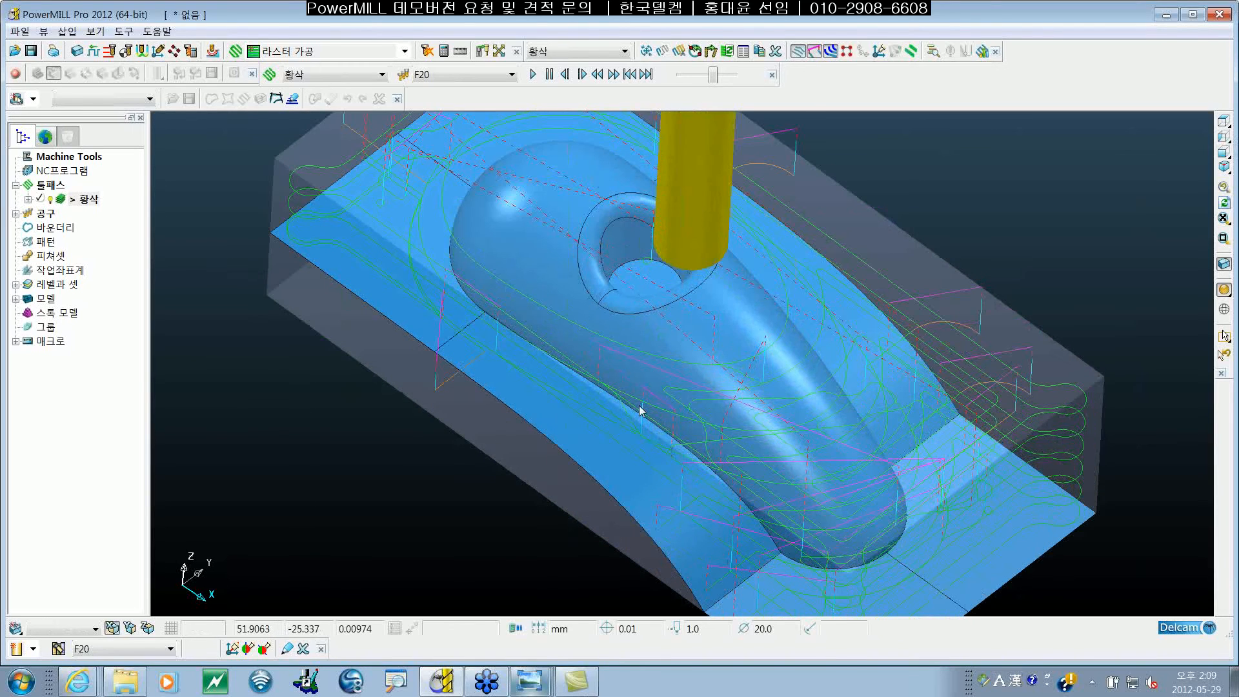
Reopen the 황삭 toolpath's settings, enable them for editing and open the component thickness settings
right_click(88, 199)
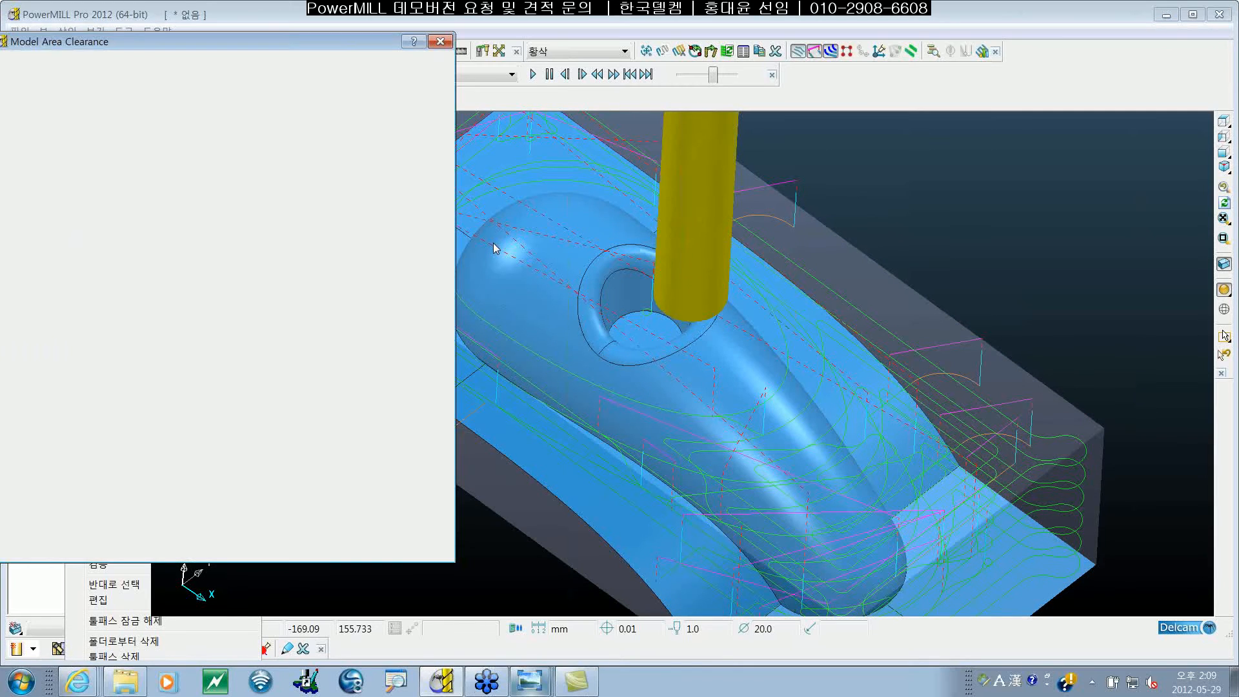
mouse_move(223, 38)
mouse_down()
mouse_move(292, 58)
mouse_move(233, 51)
mouse_up()
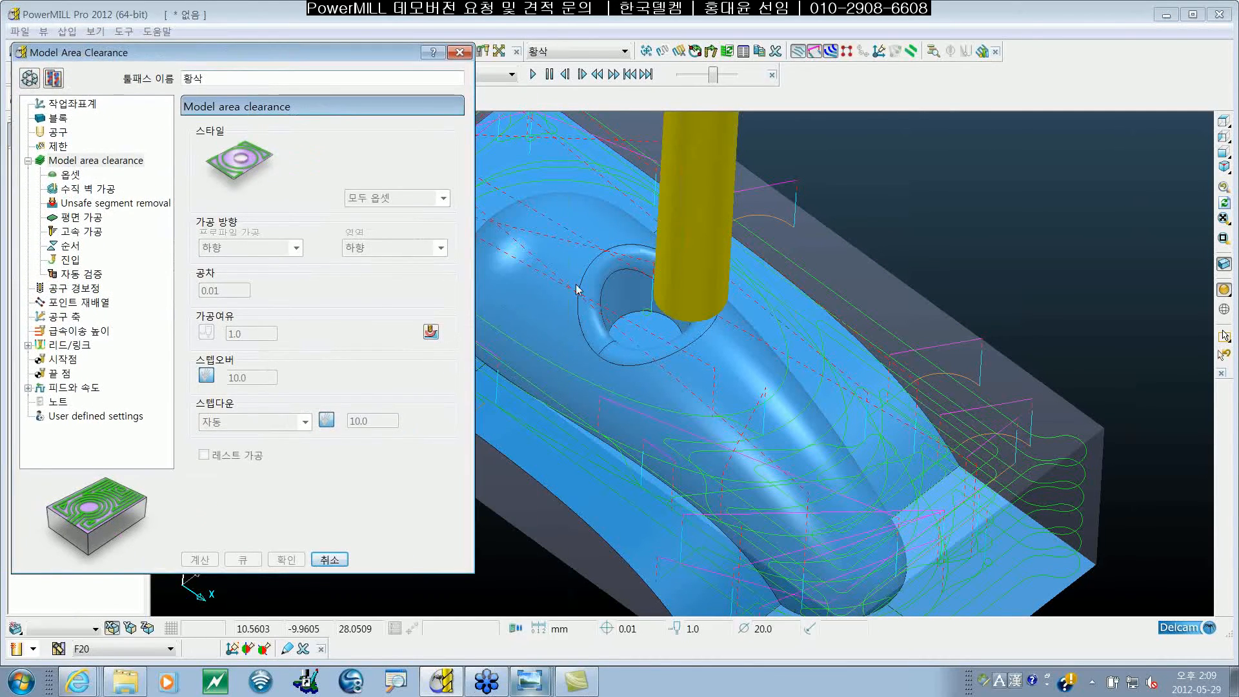
shift+middle_drag(588, 298, 725, 340)
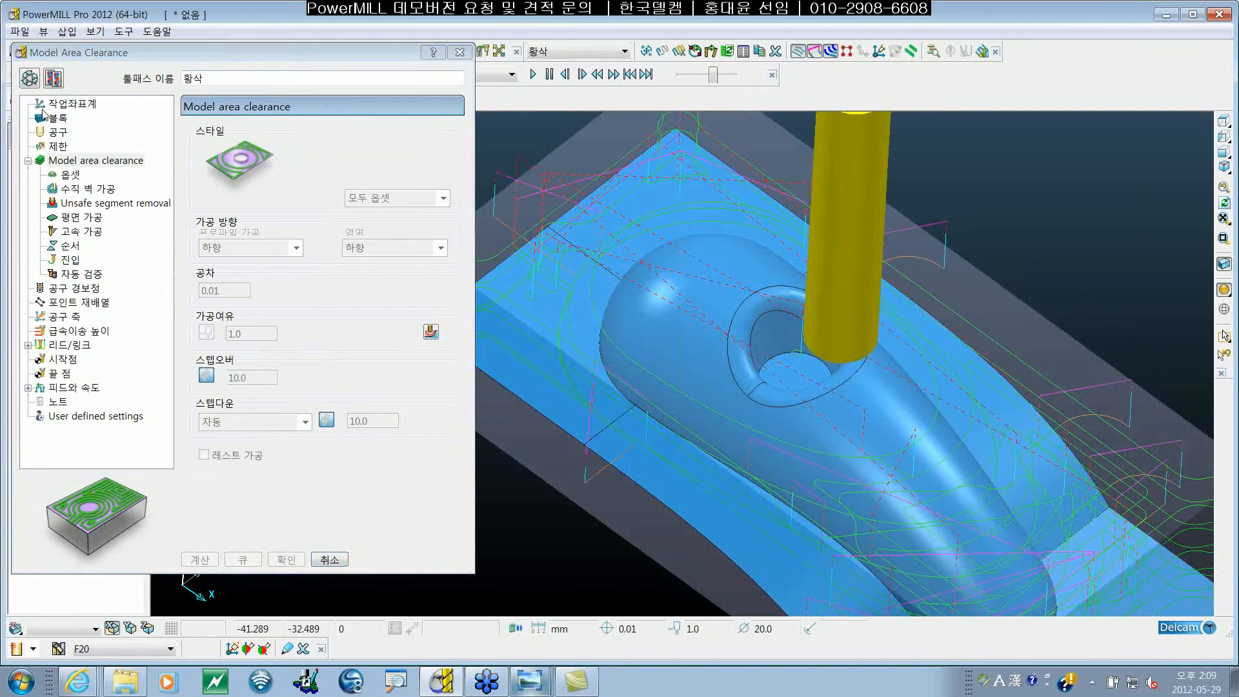
click(29, 78)
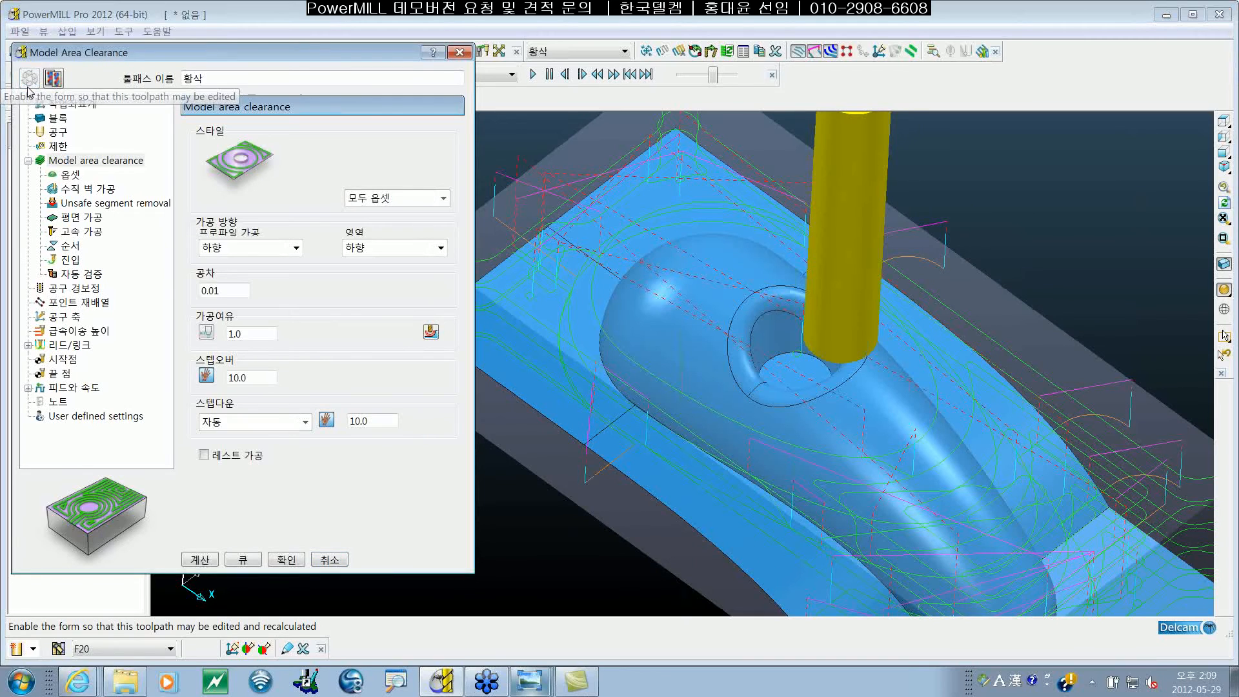
click(431, 332)
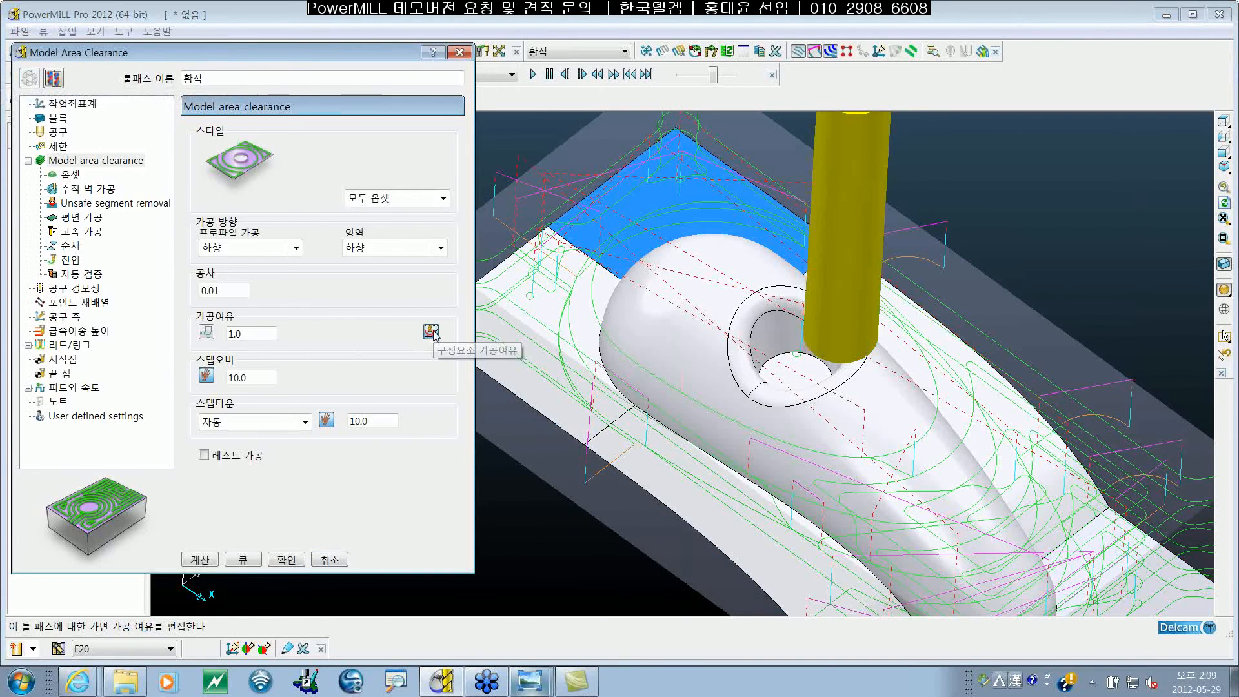
drag(379, 97, 354, 99)
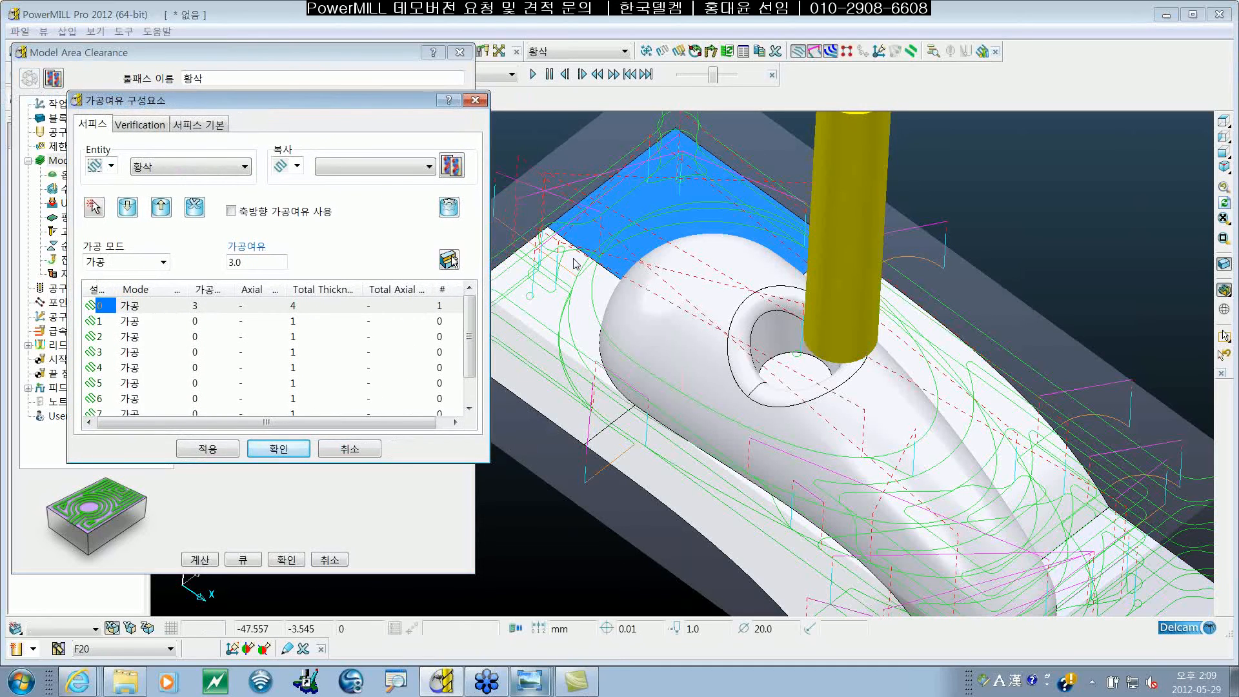
Select the first thickness set and examine the flat end surface assigned to it
scroll(690, 278, up, 3)
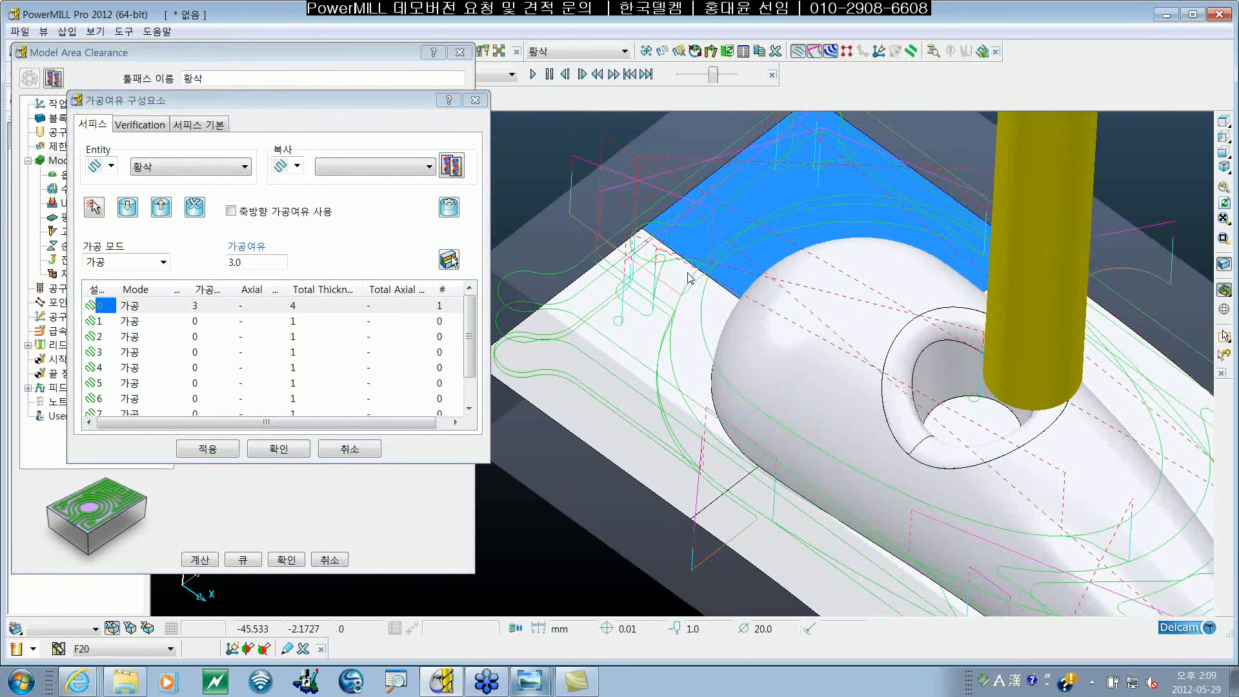
scroll(690, 278, up, 1)
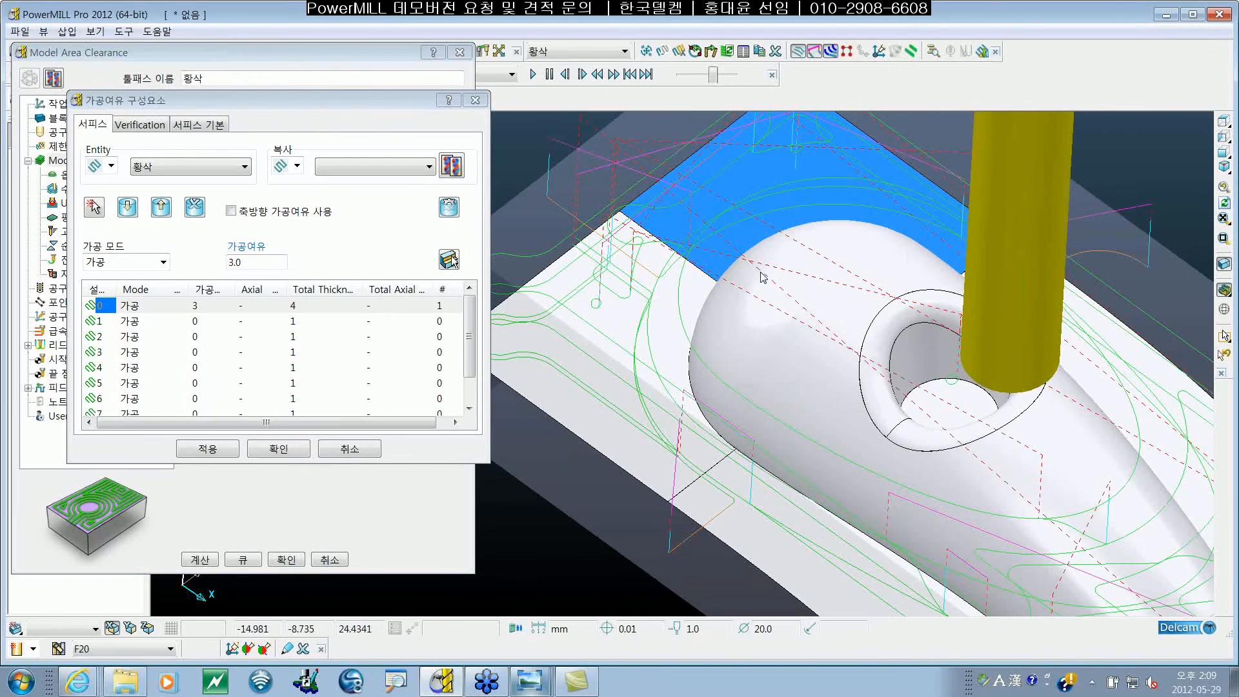
middle_drag(763, 277, 768, 323)
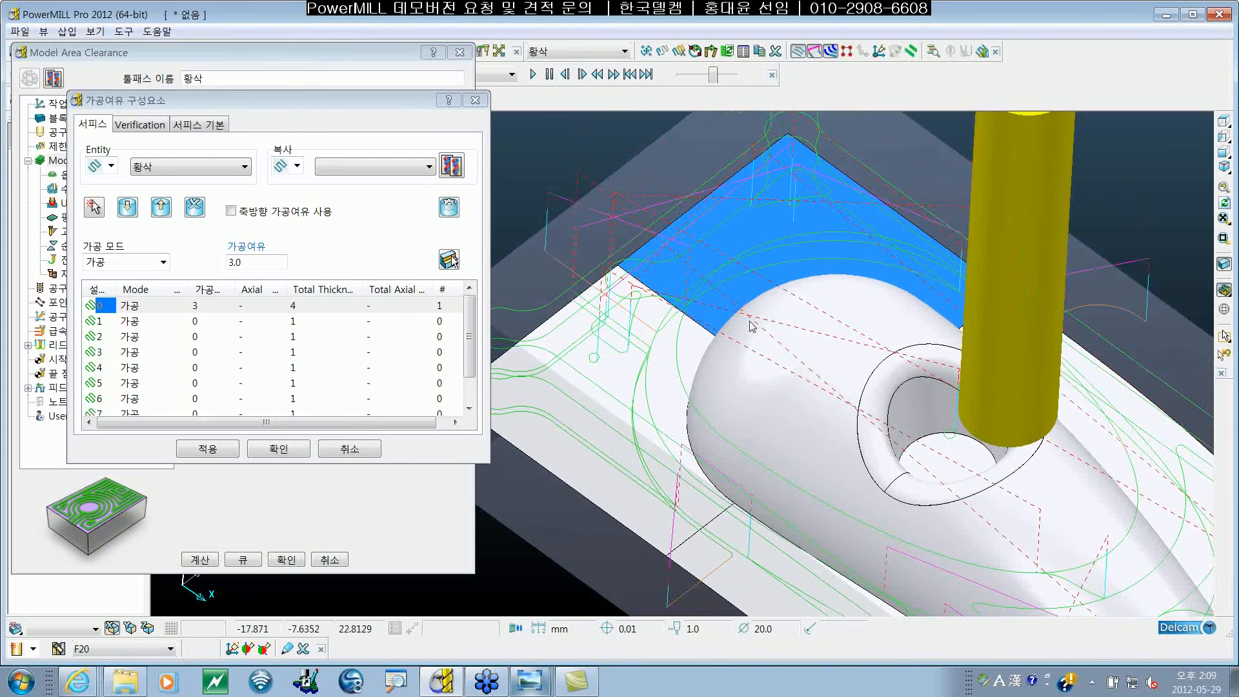
click(142, 311)
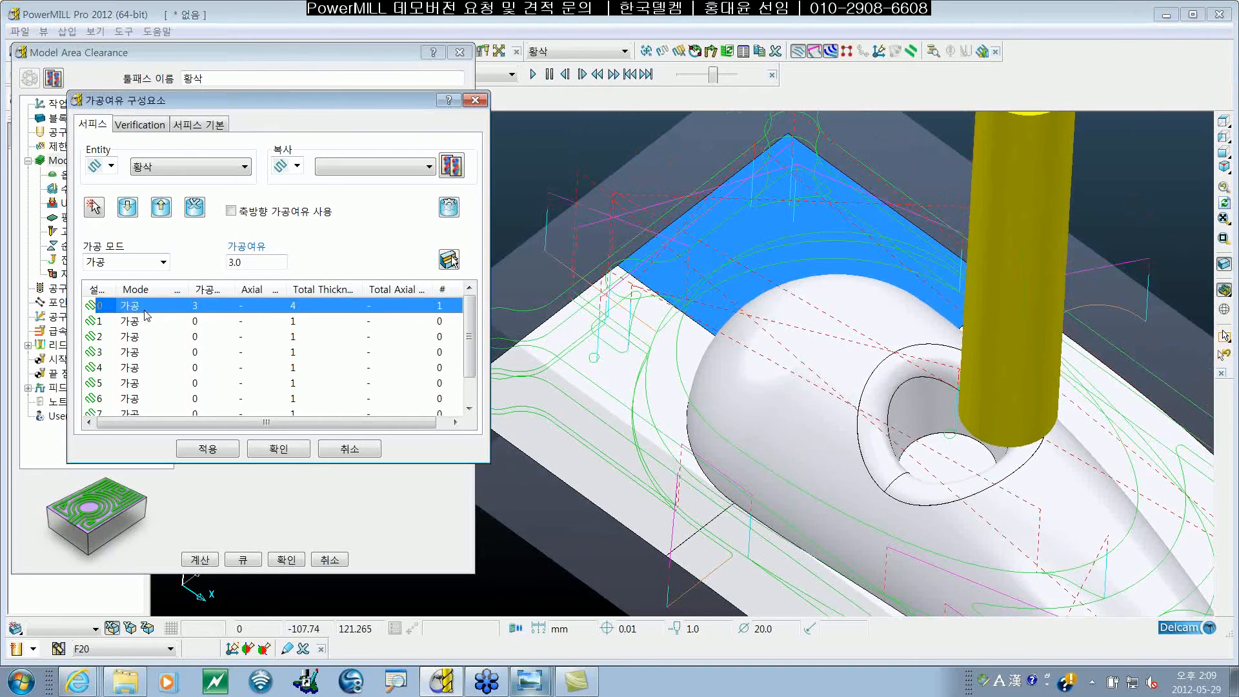
click(114, 316)
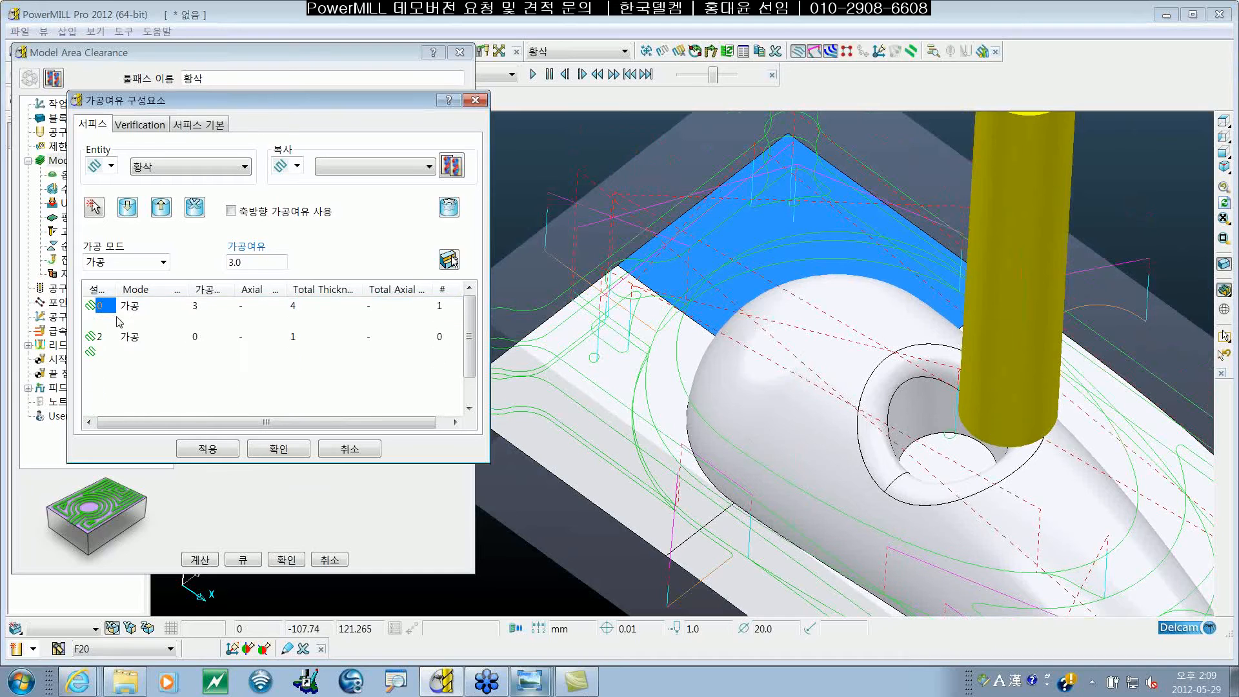
click(112, 311)
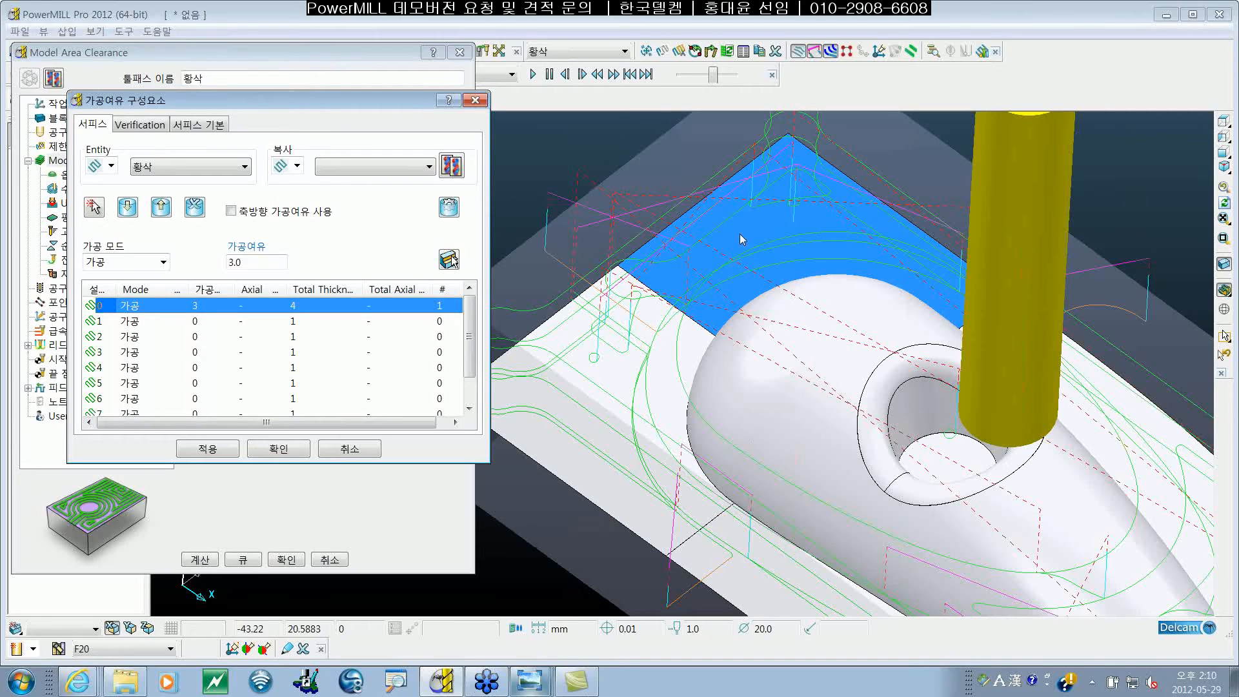
Add the flat end surface beside the blue one to thickness set 1
click(683, 365)
middle_drag(684, 369, 690, 311)
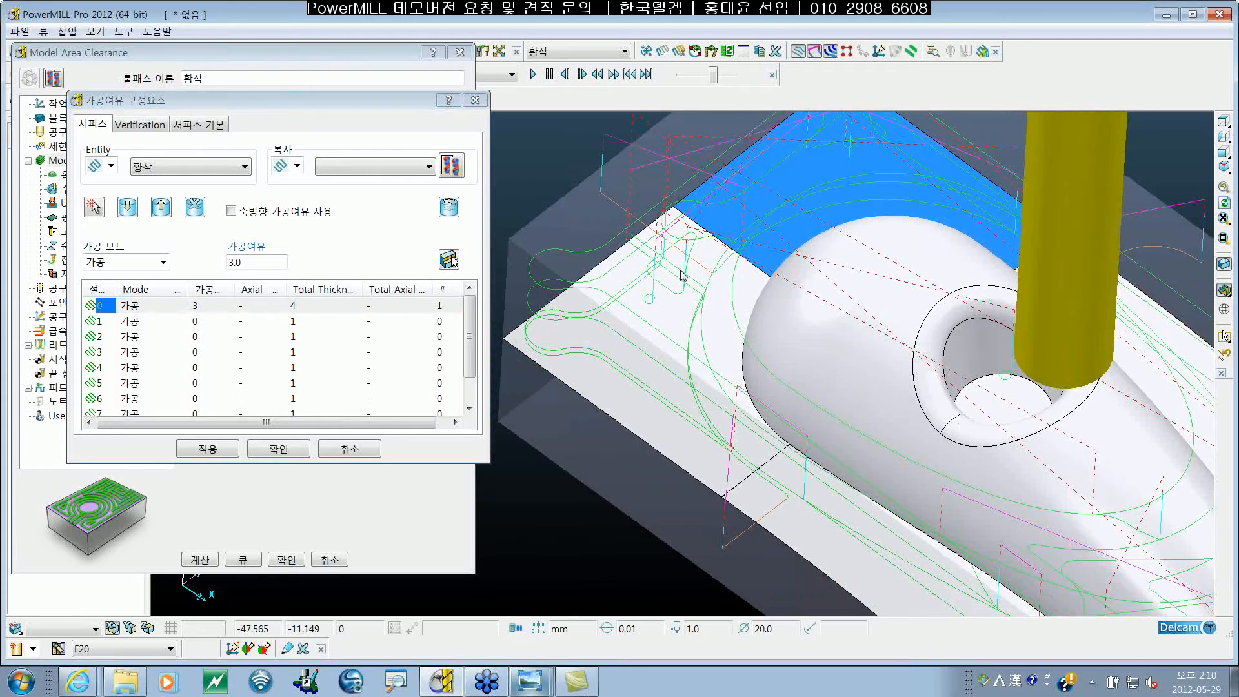
mouse_move(683, 275)
shift+middle_down()
mouse_move(690, 295)
mouse_move(649, 429)
mouse_move(658, 383)
shift+middle_up()
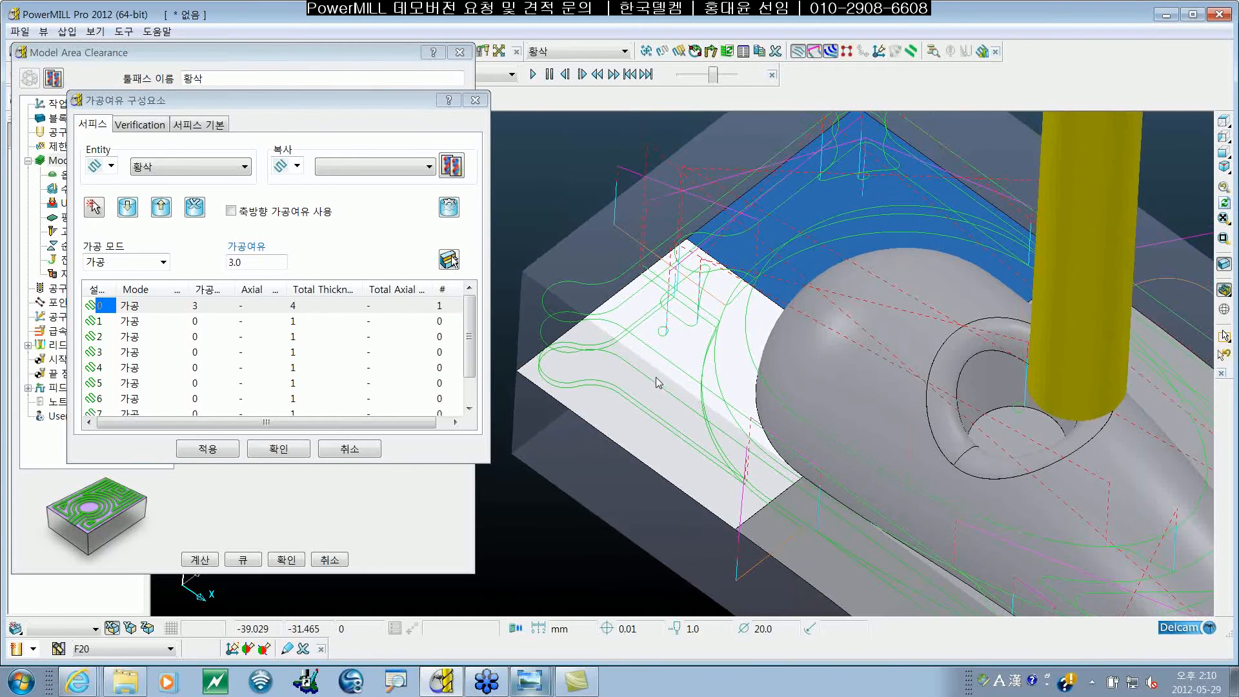
click(293, 320)
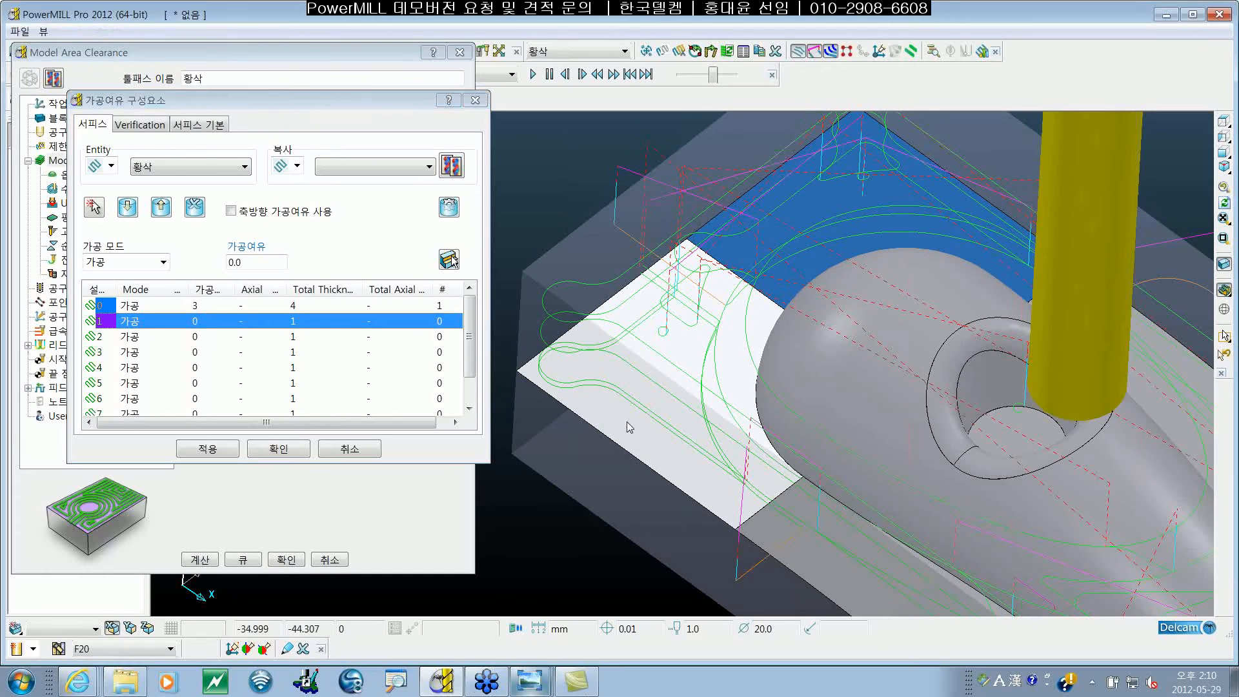
click(382, 322)
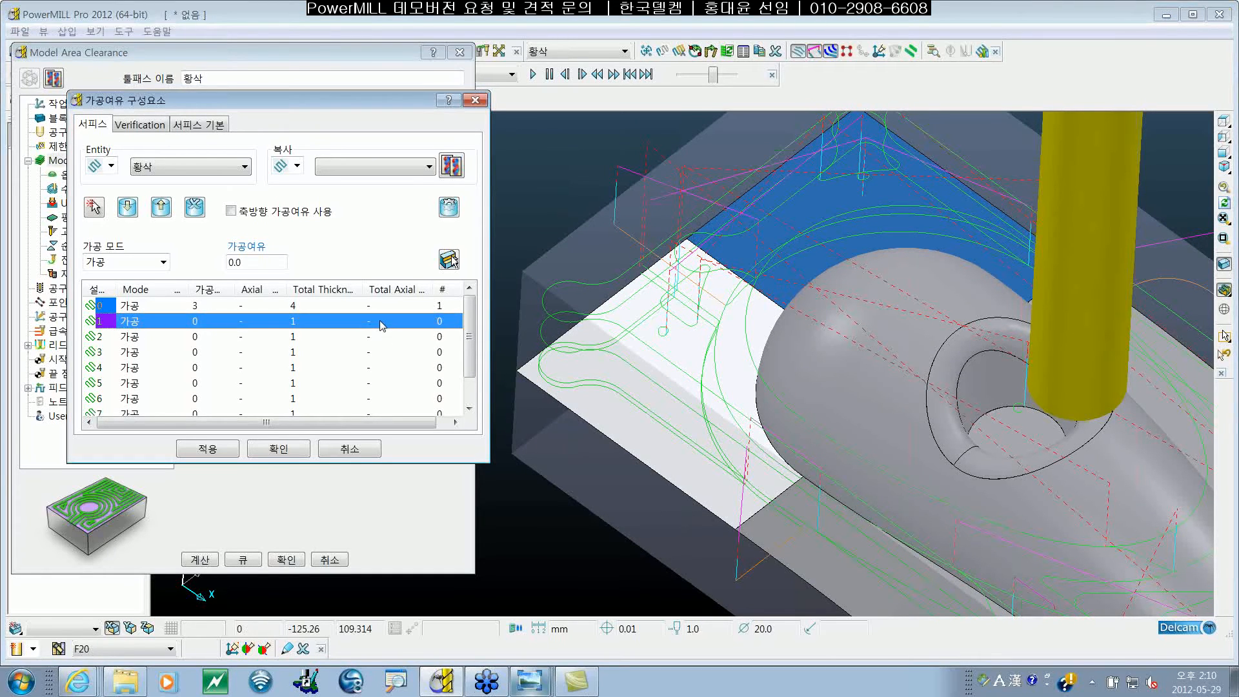
click(129, 208)
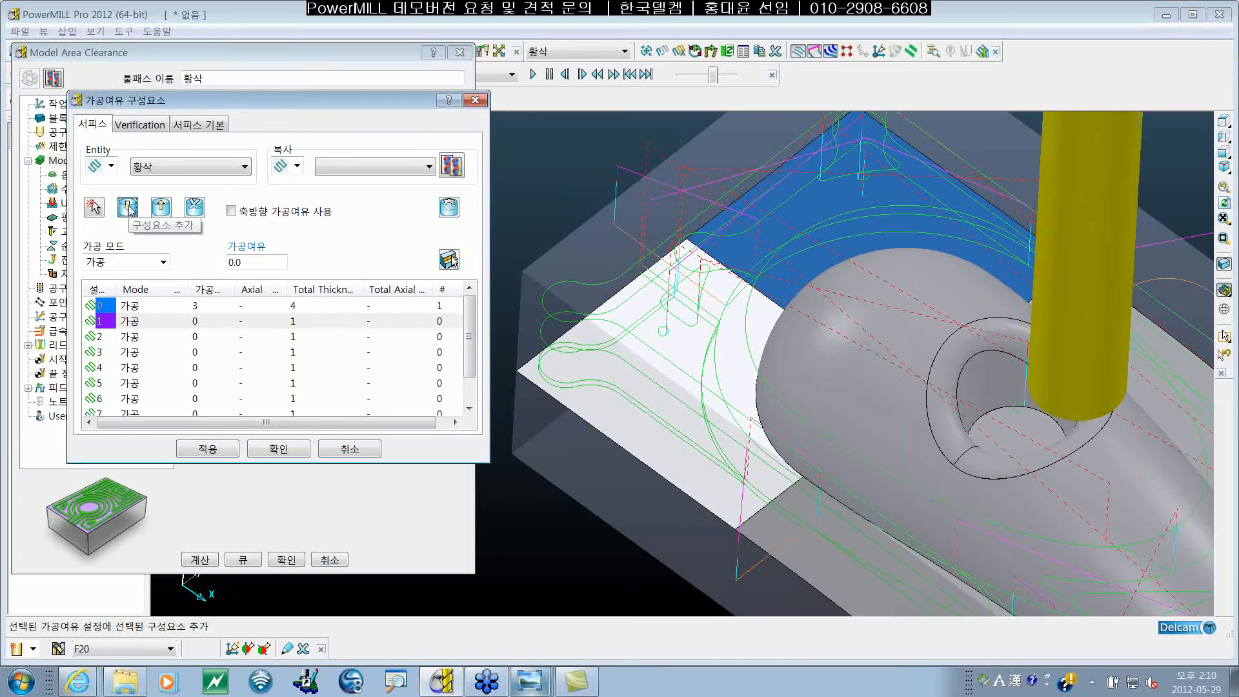
click(128, 207)
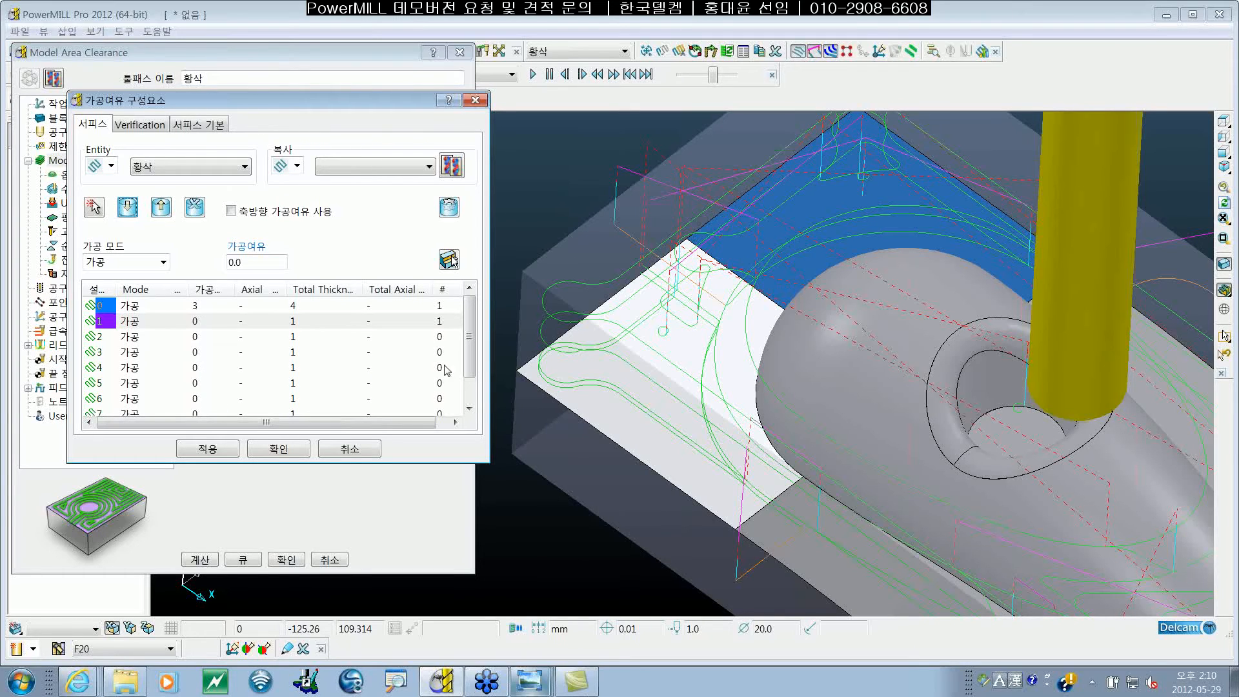
Set the machining mode of thickness set 1 to 무시 (ignore) and highlight its component count
middle_drag(650, 434, 639, 413)
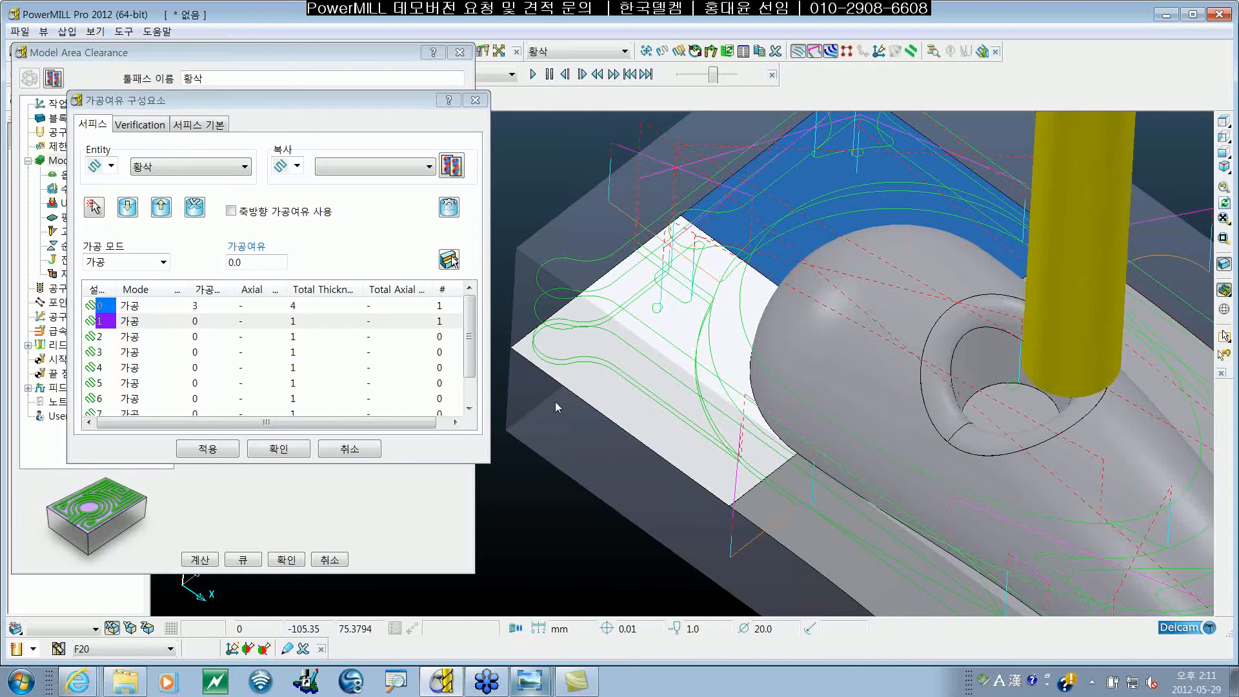
click(163, 262)
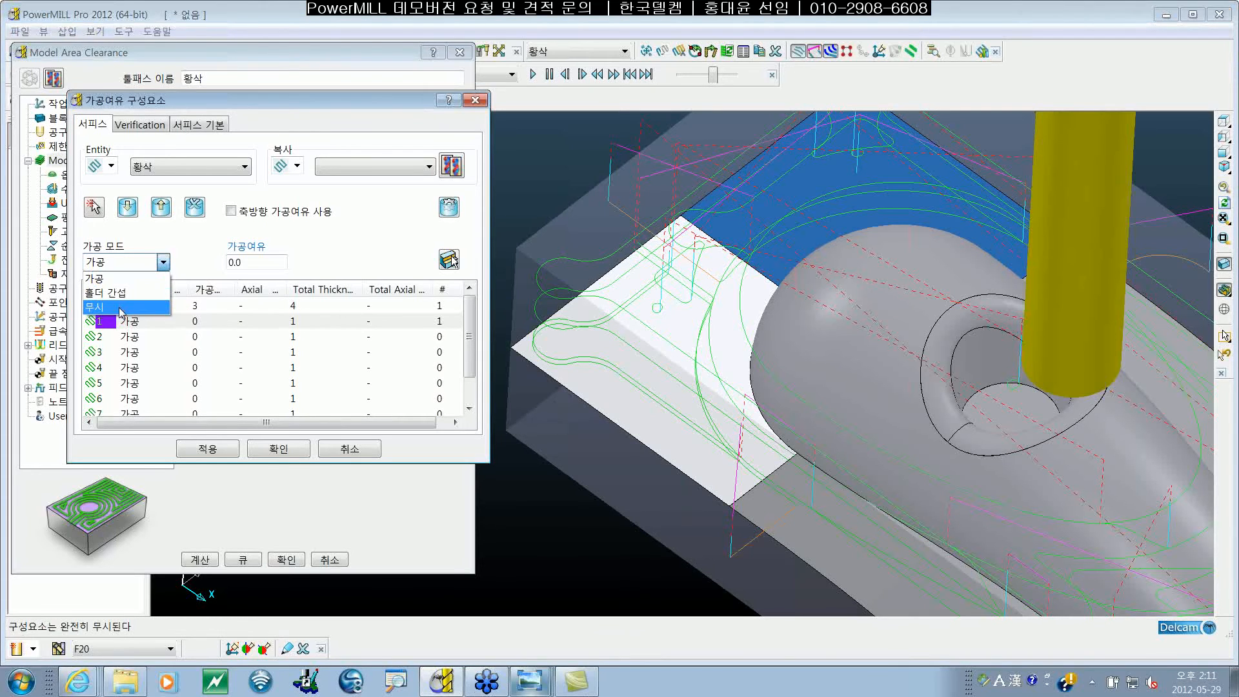
click(120, 307)
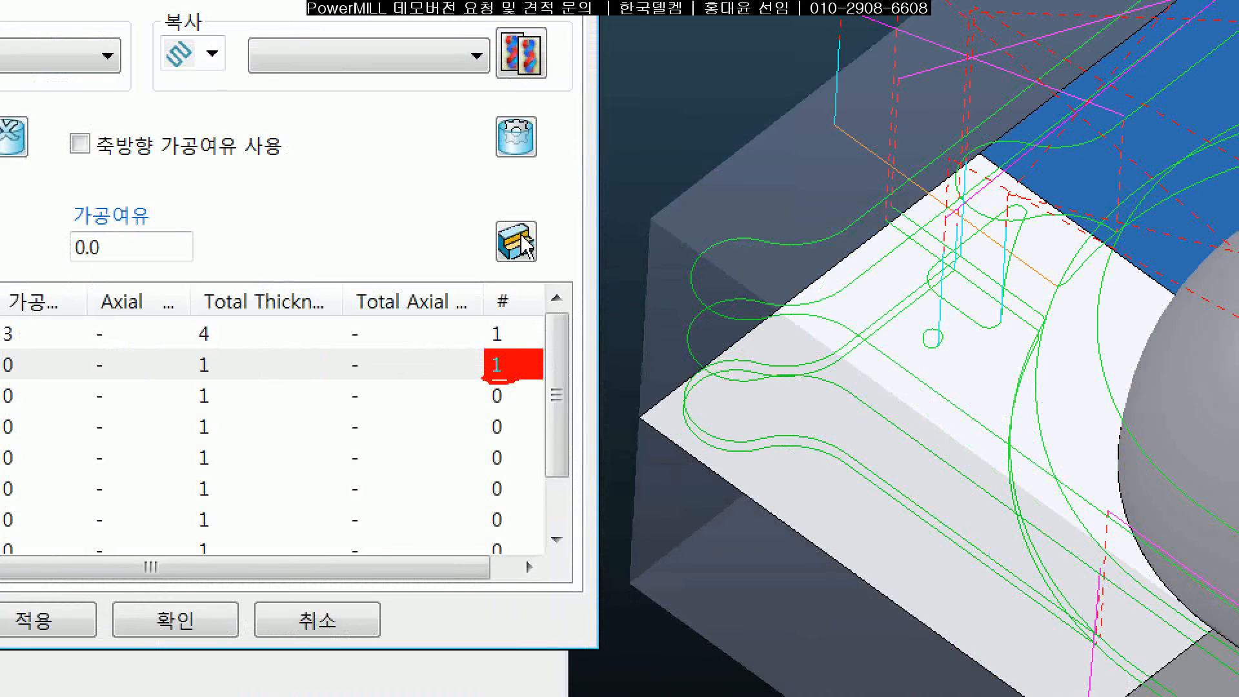
mouse_move(440, 306)
mouse_down()
mouse_move(454, 311)
mouse_move(445, 334)
mouse_up()
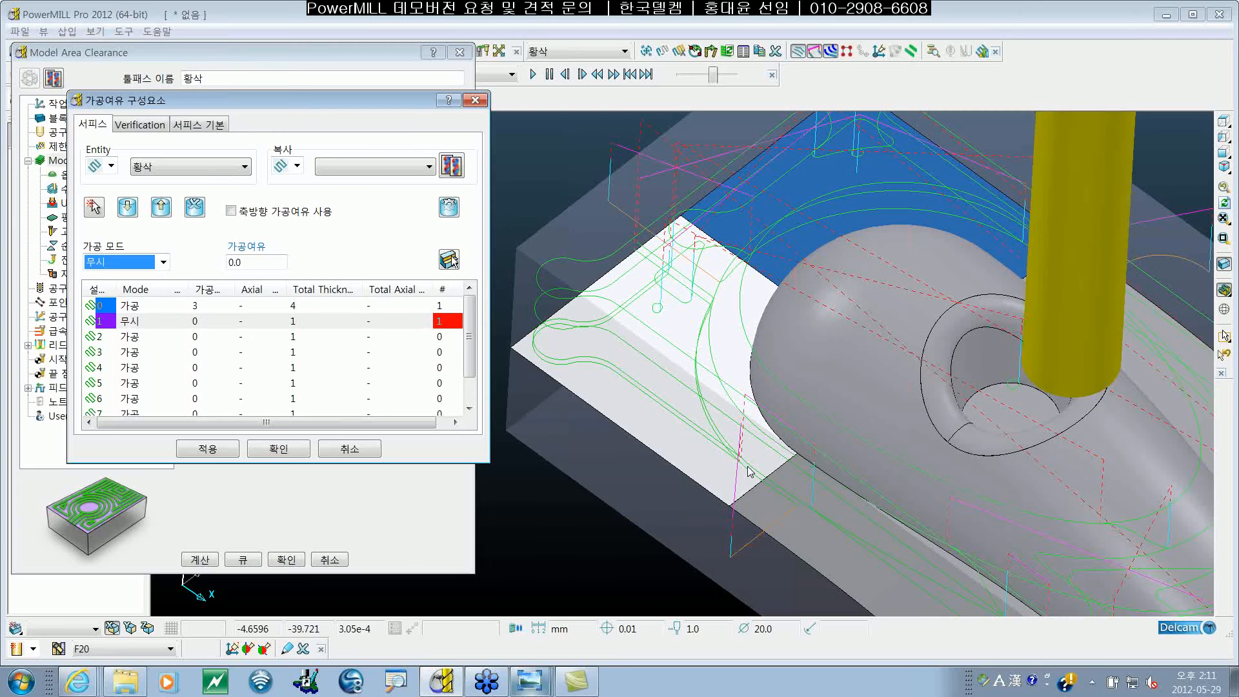
click(345, 322)
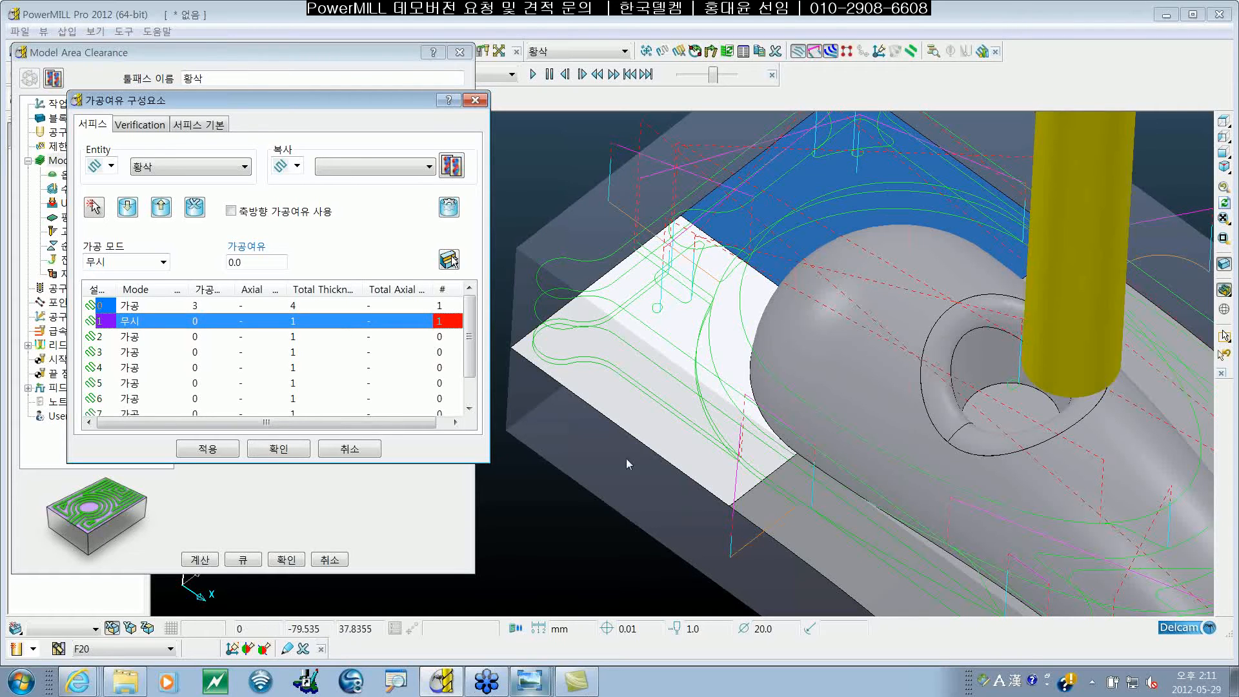
Apply the component thickness settings, accepting the toolpath overwrite, and recalculate the 황삭 toolpath
click(222, 453)
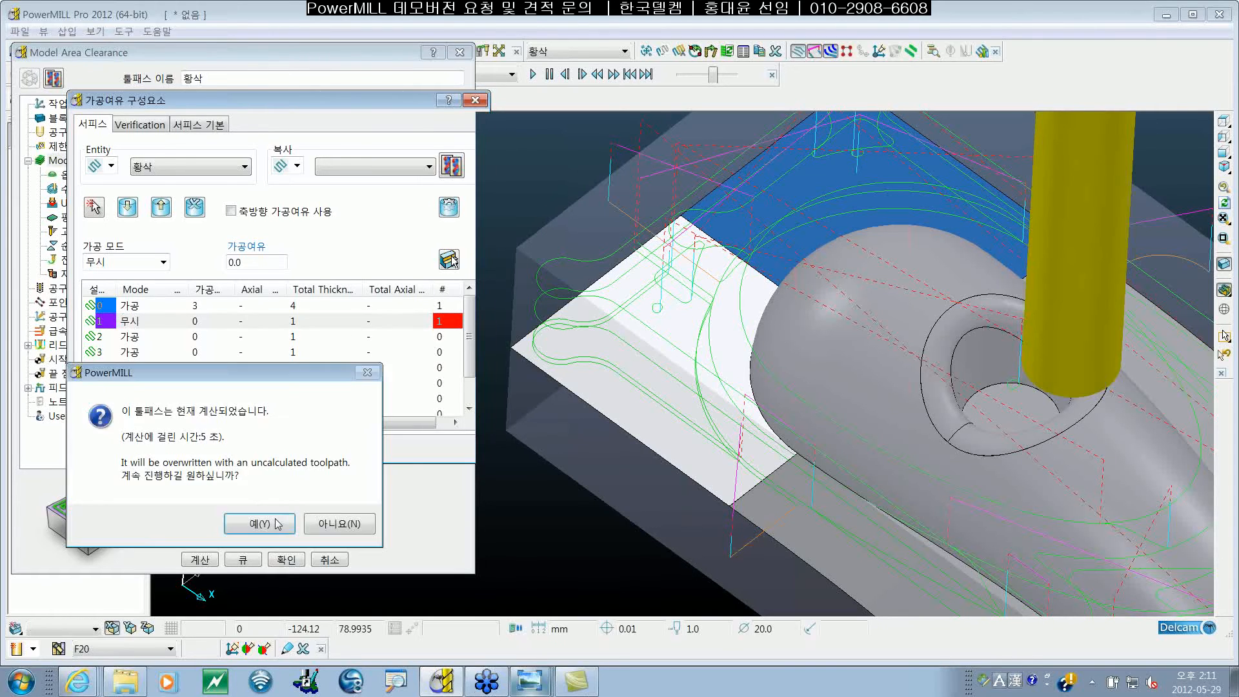
click(278, 524)
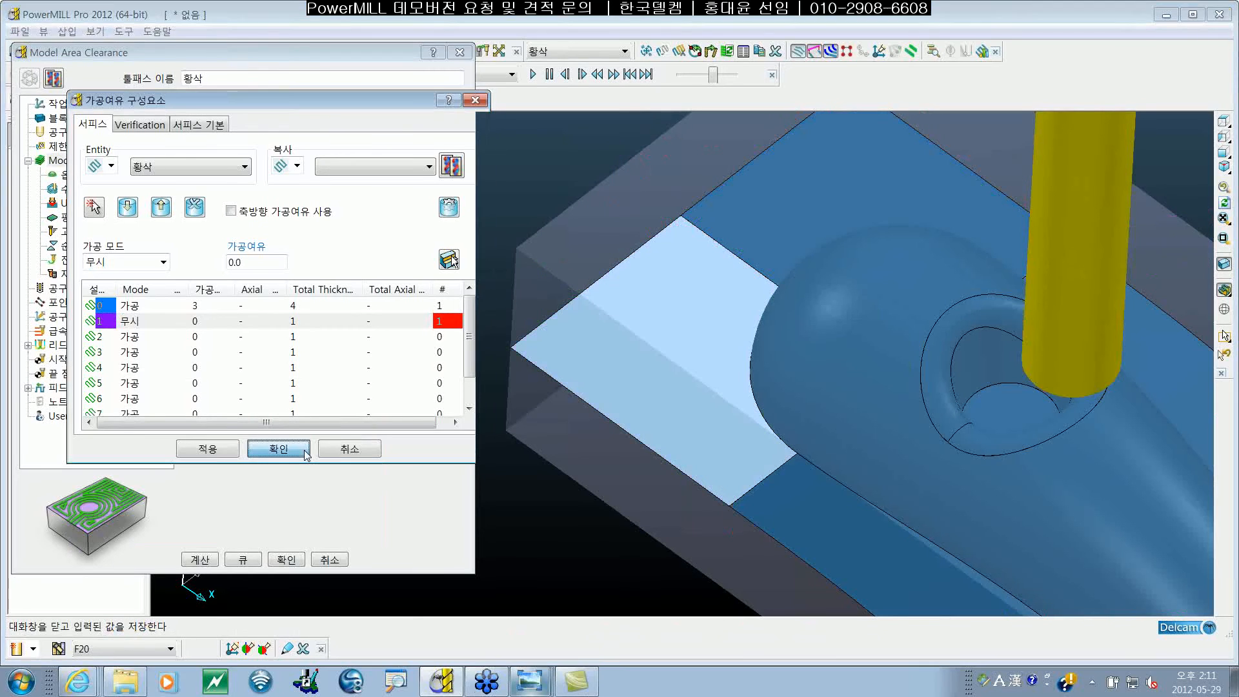
click(278, 449)
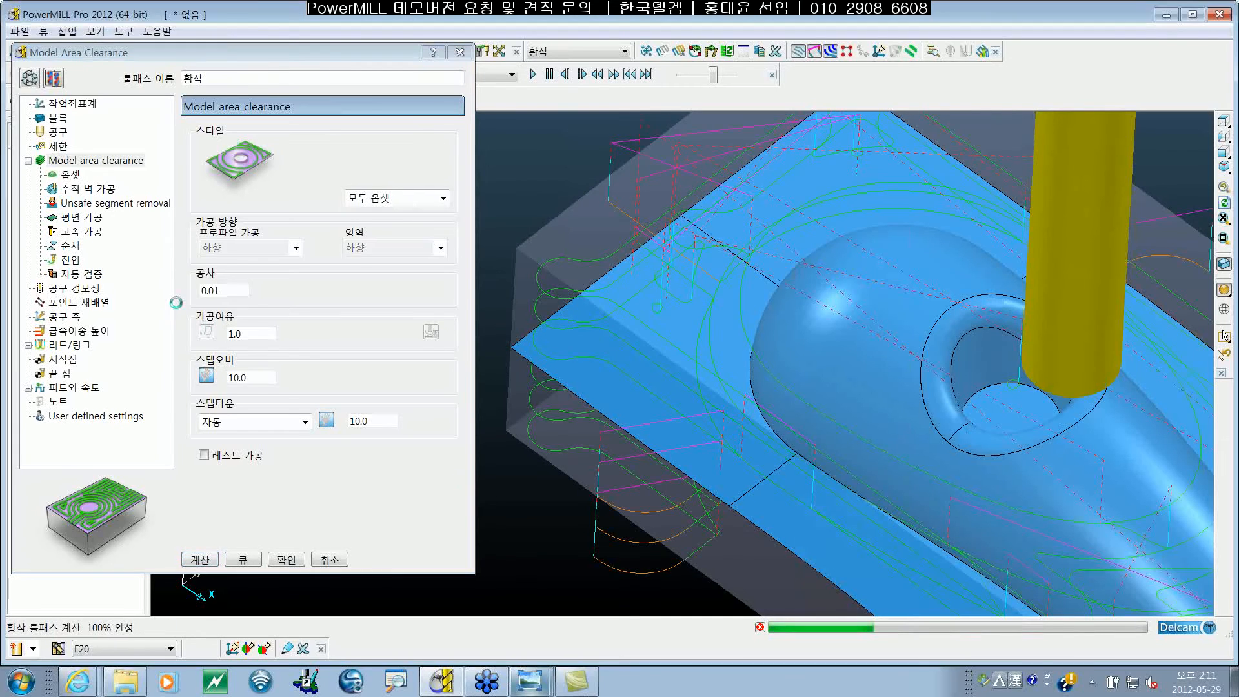
click(329, 559)
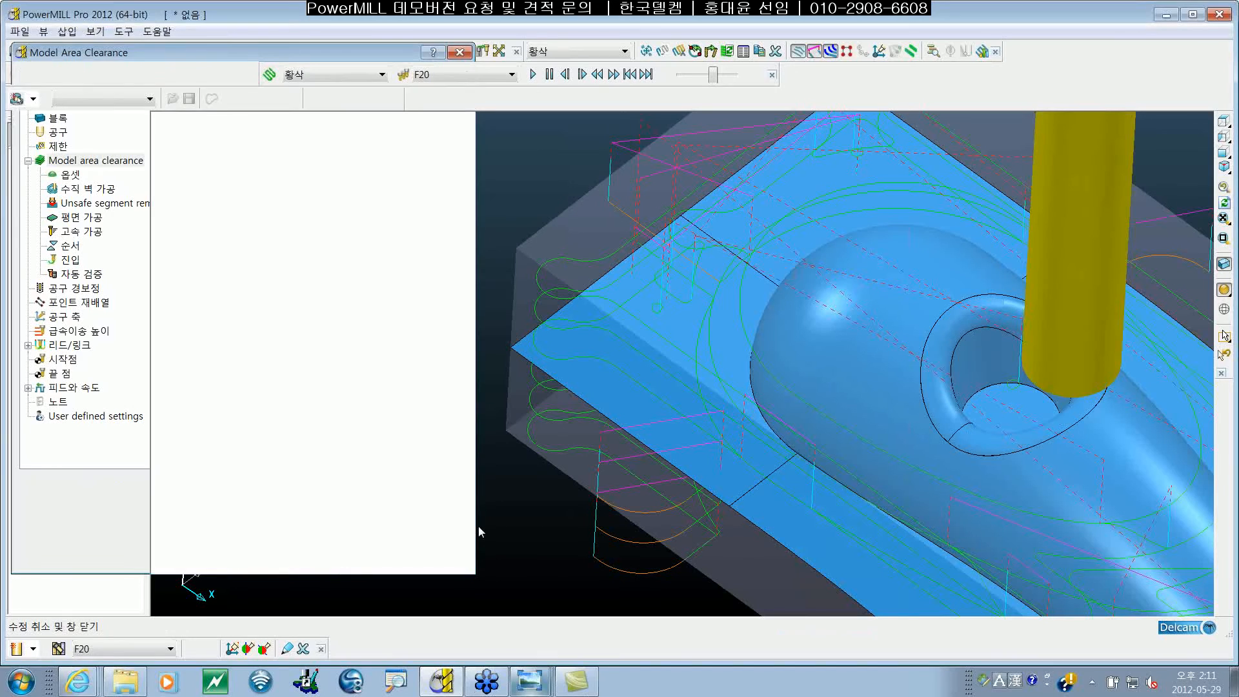
View the model along X and mark the gap between the thickened flat surface and its lowest toolpath level with a double-headed arrow
scroll(478, 429, down, 5)
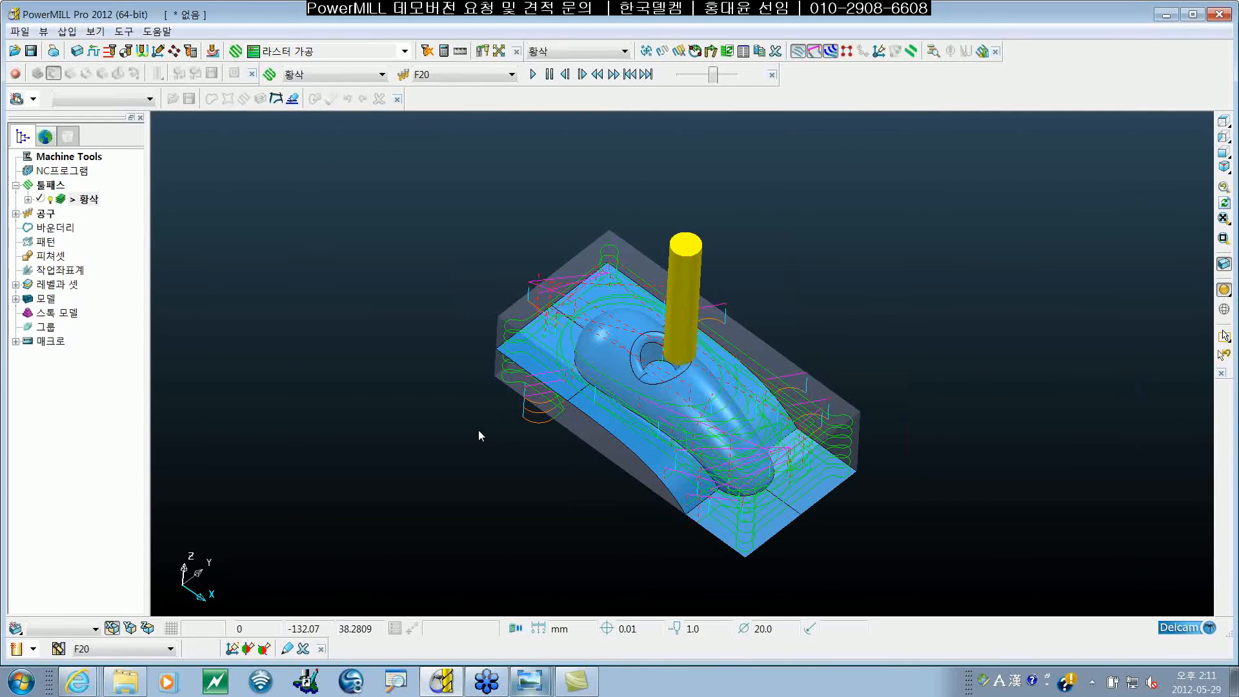
middle_drag(478, 430, 653, 400)
scroll(658, 396, up, 5)
scroll(653, 400, down, 2)
key(ctrl+3)
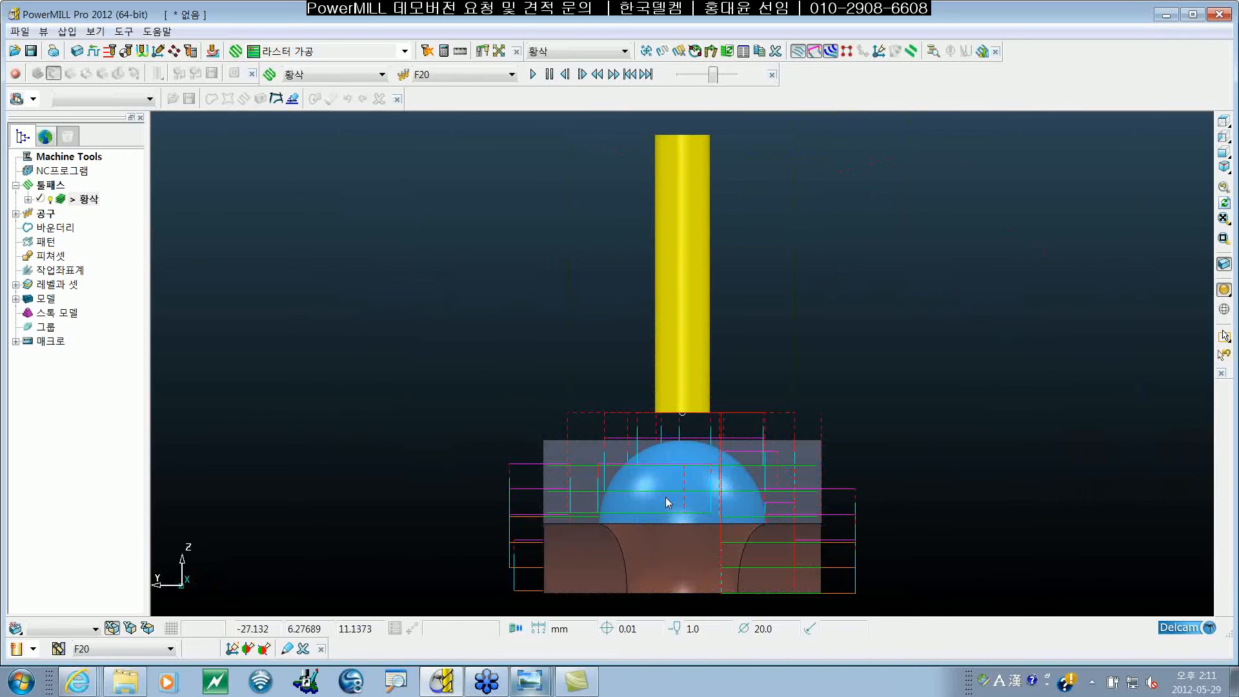
scroll(741, 444, up, 4)
scroll(684, 431, up, 2)
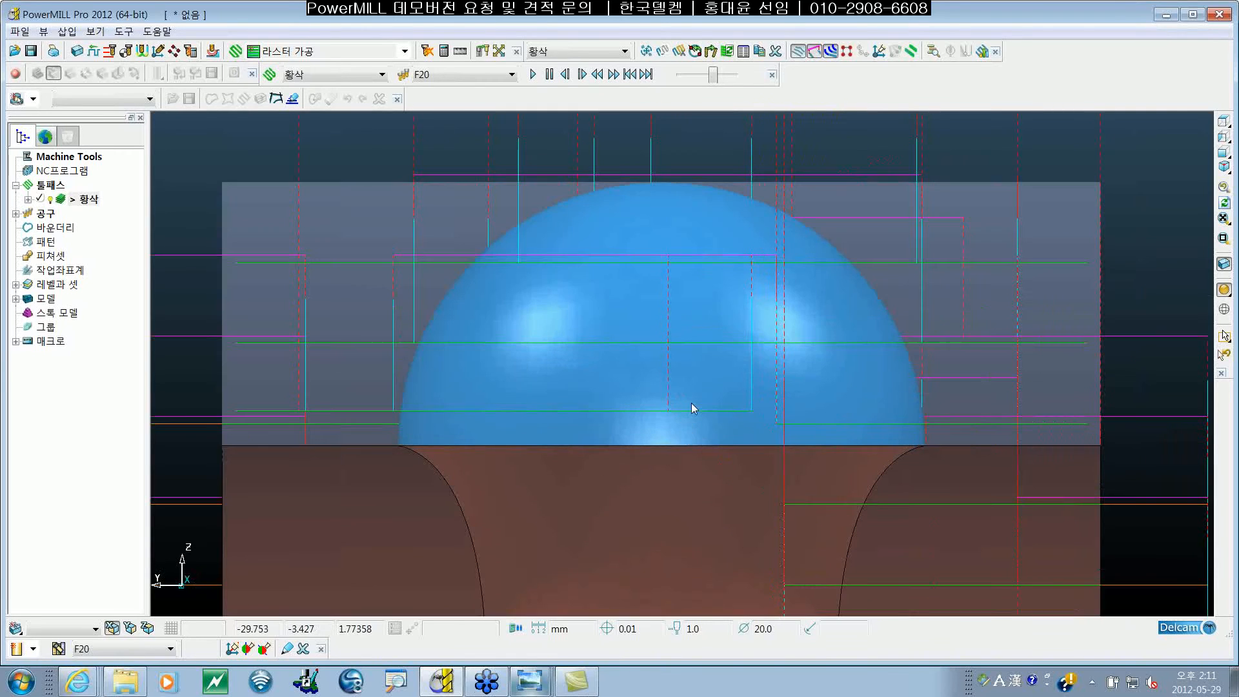
shift+middle_drag(691, 404, 695, 288)
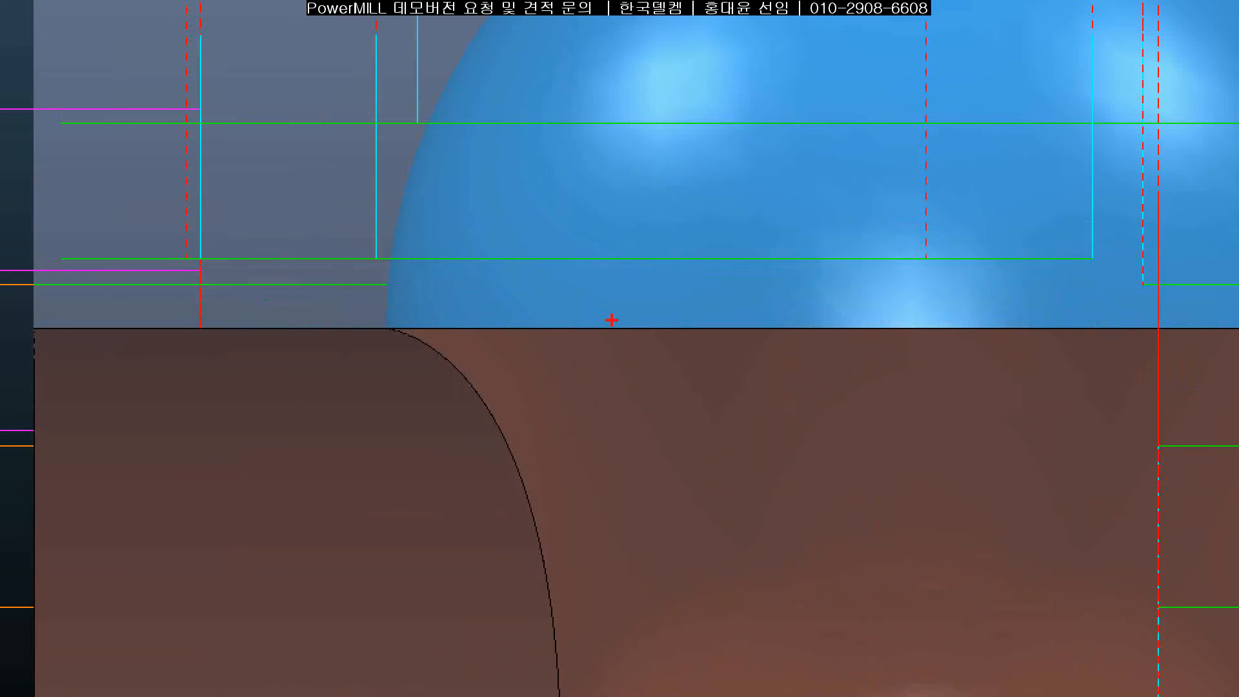
mouse_move(566, 338)
mouse_down()
mouse_move(568, 300)
mouse_move(555, 310)
mouse_up()
mouse_move(615, 261)
mouse_down()
mouse_move(639, 283)
mouse_move(613, 329)
mouse_move(665, 295)
mouse_up()
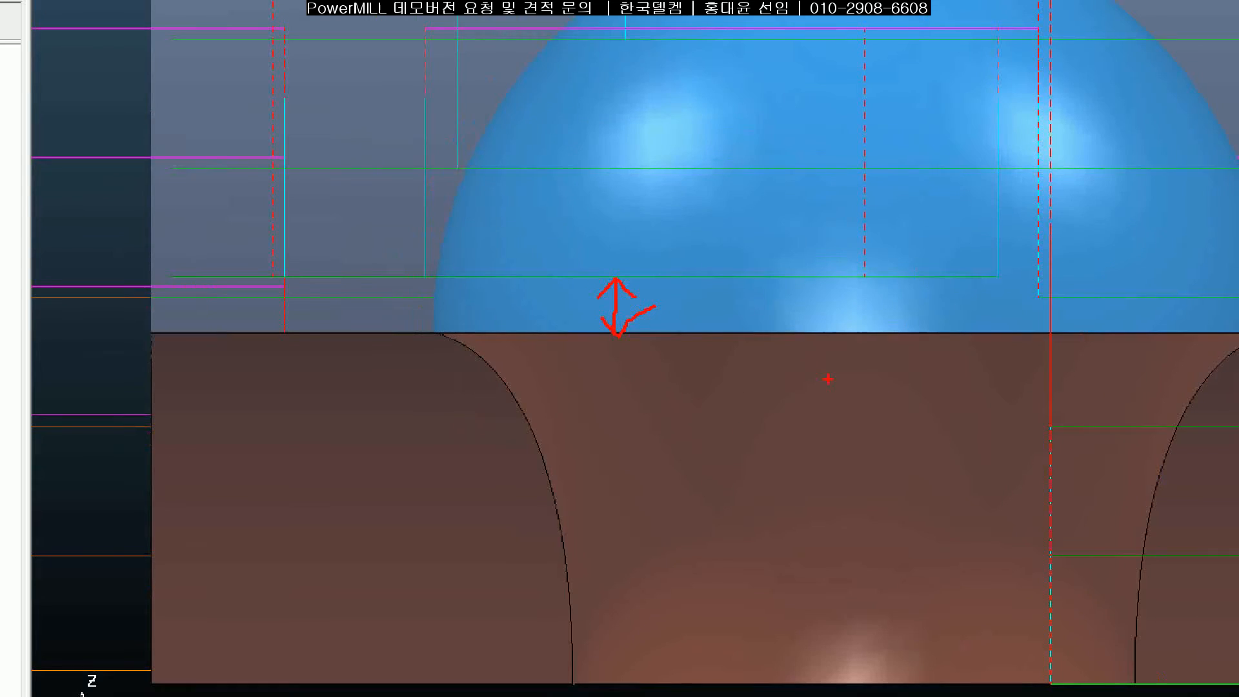
key(Escape)
Mark how far the toolpath levels descend through the ignored surface with a long vertical double-headed arrow
shift+middle_drag(727, 403, 373, 385)
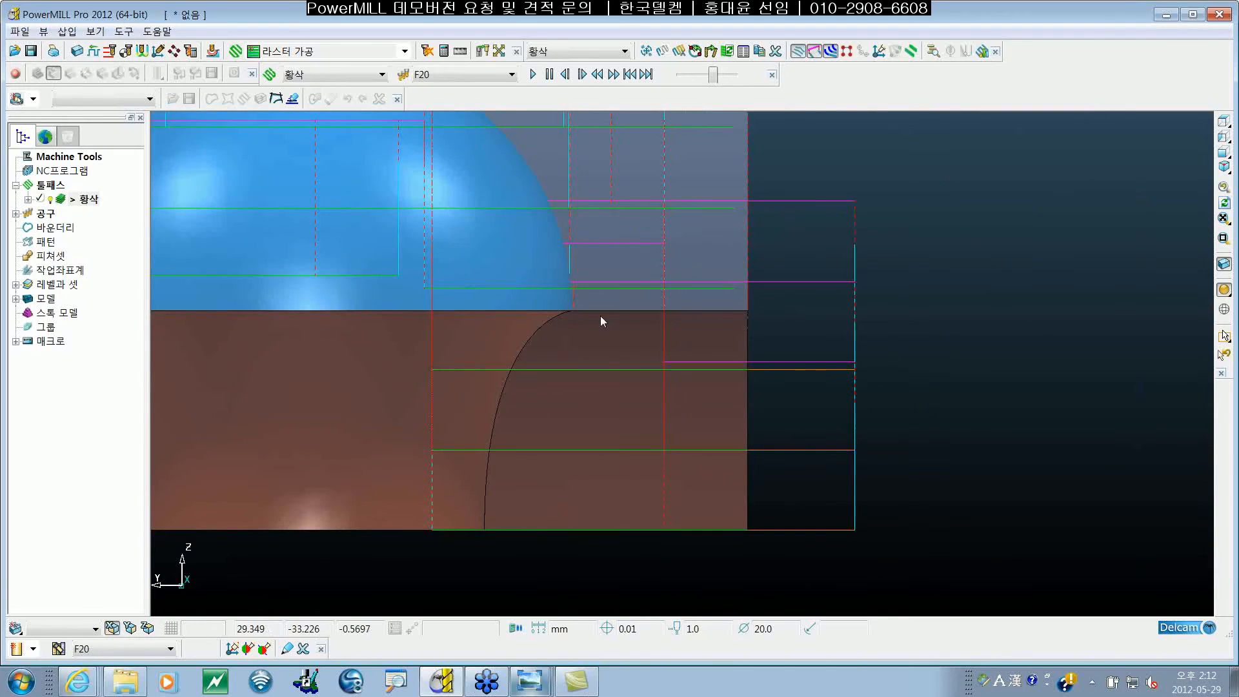
scroll(600, 321, up, 1)
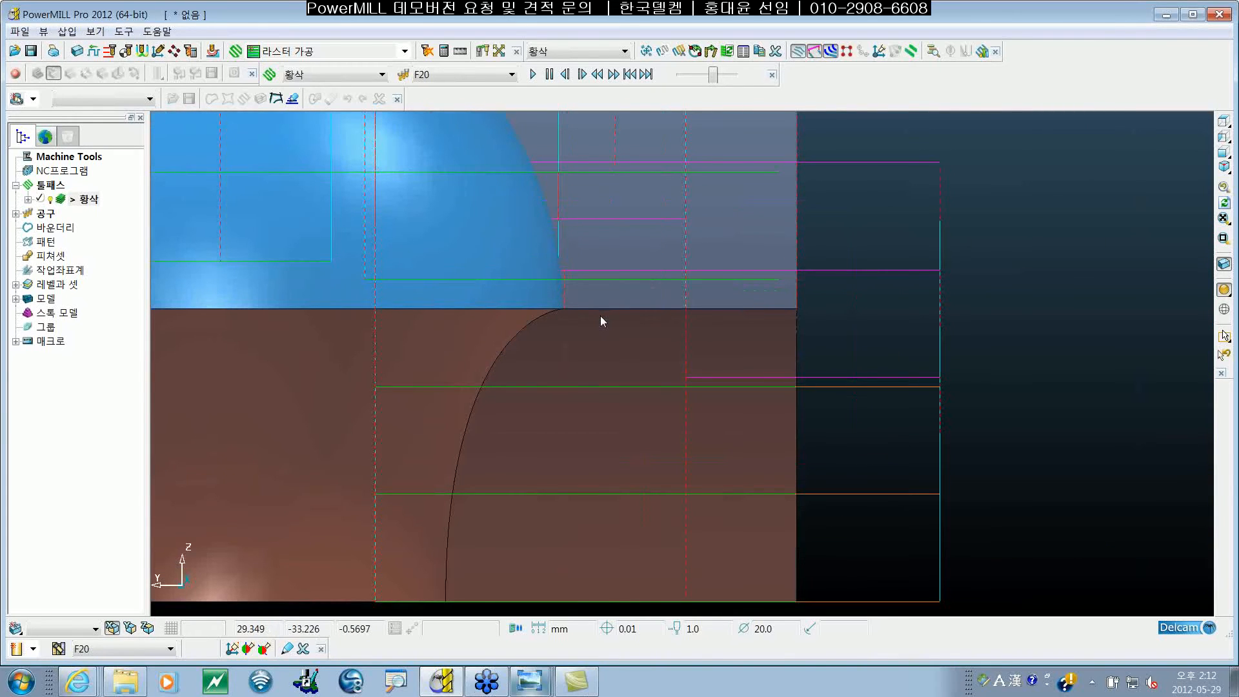
scroll(600, 317, down, 1)
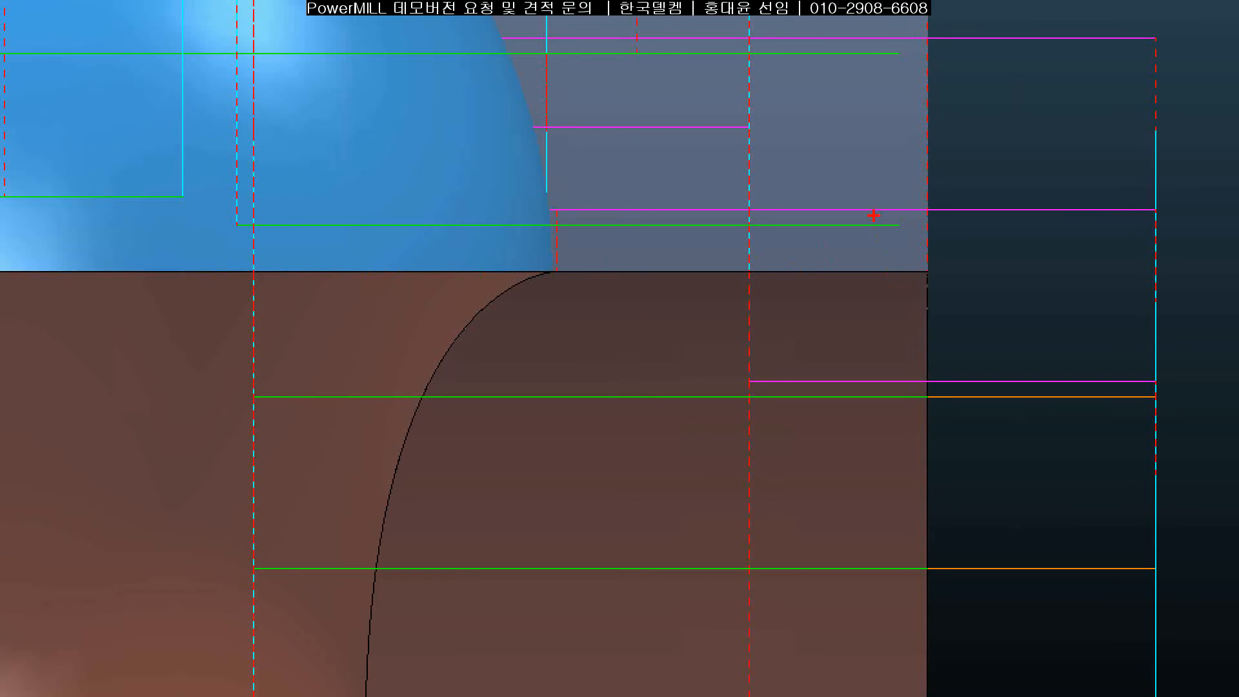
drag(855, 135, 844, 695)
drag(903, 633, 955, 608)
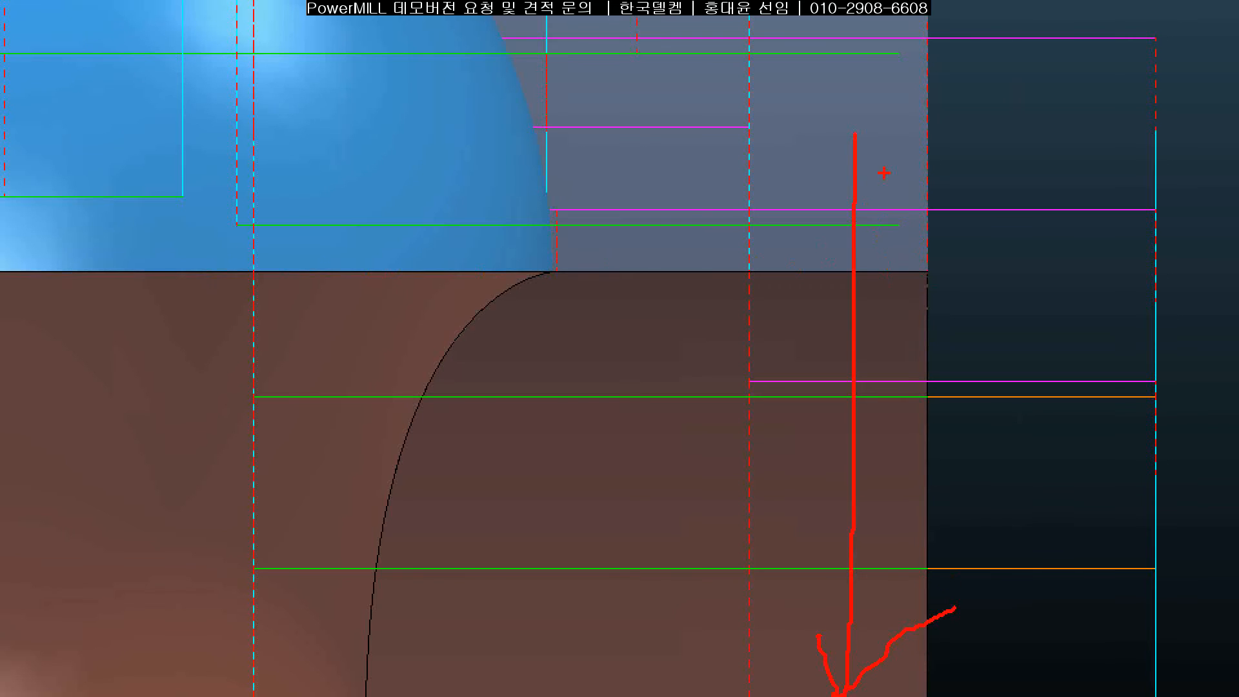
mouse_move(854, 116)
mouse_down()
mouse_move(857, 132)
mouse_move(812, 97)
mouse_move(931, 79)
mouse_up()
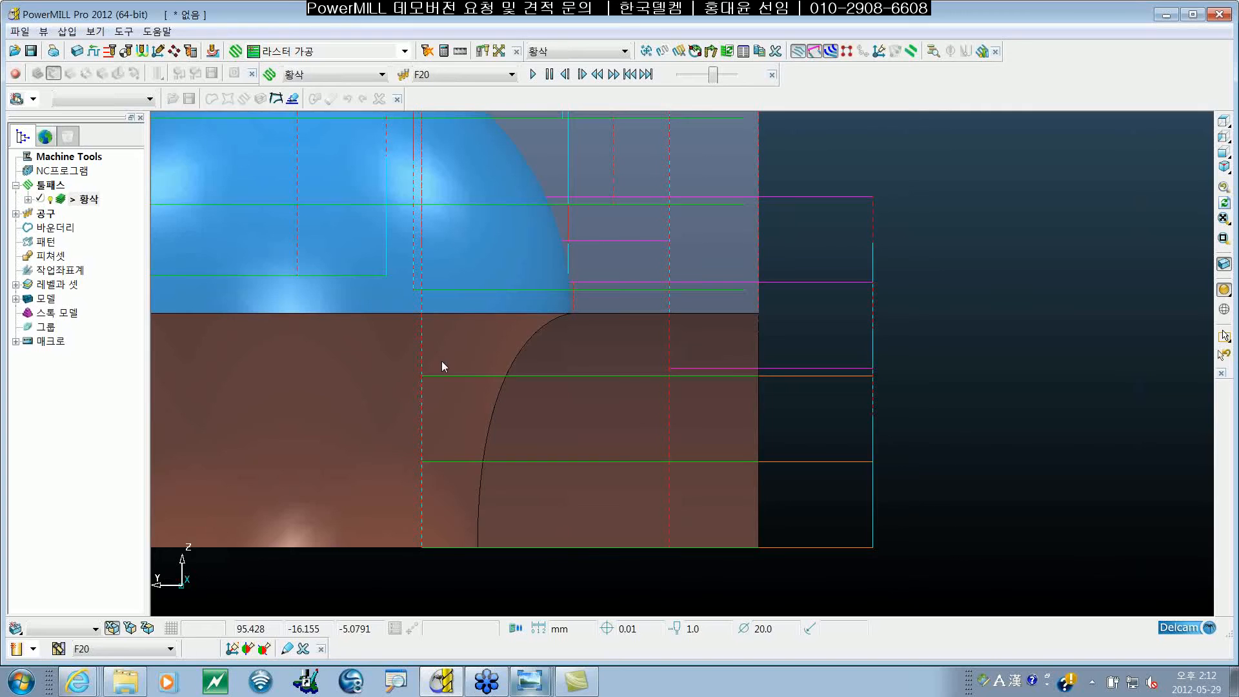
Return to an angled view of the whole model and examine the toolpath passes around the ignored surface
middle_drag(443, 365, 641, 424)
scroll(637, 449, down, 5)
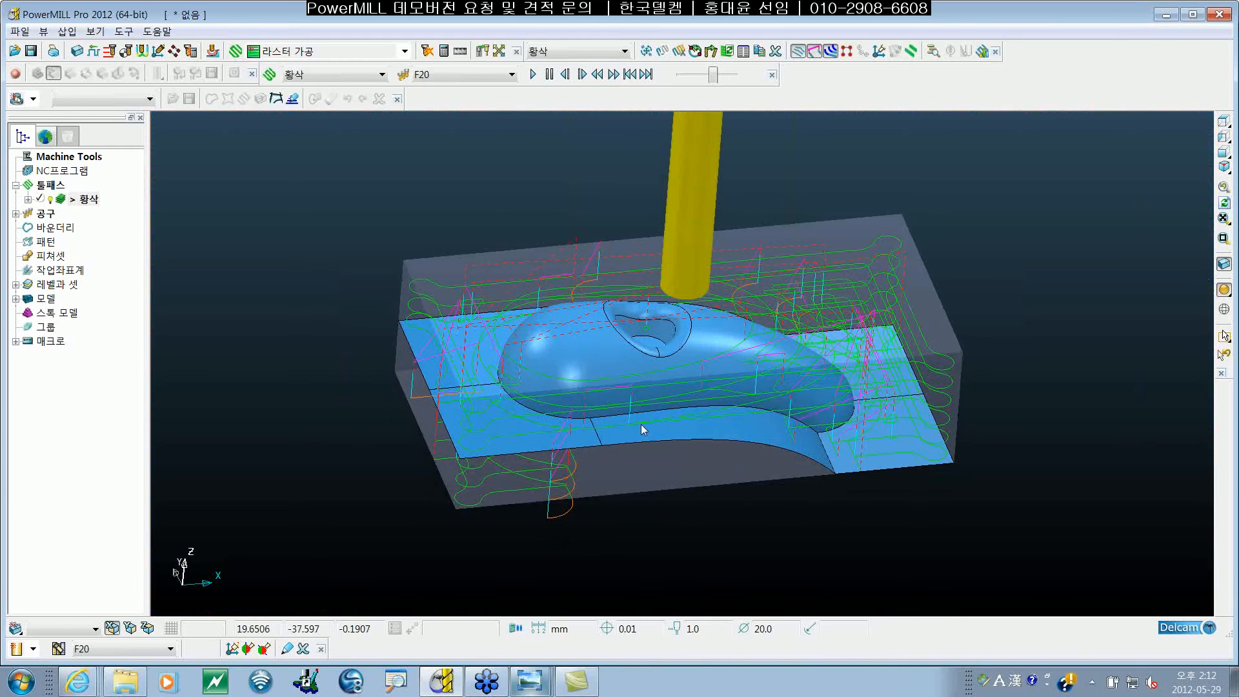
middle_drag(827, 508, 571, 465)
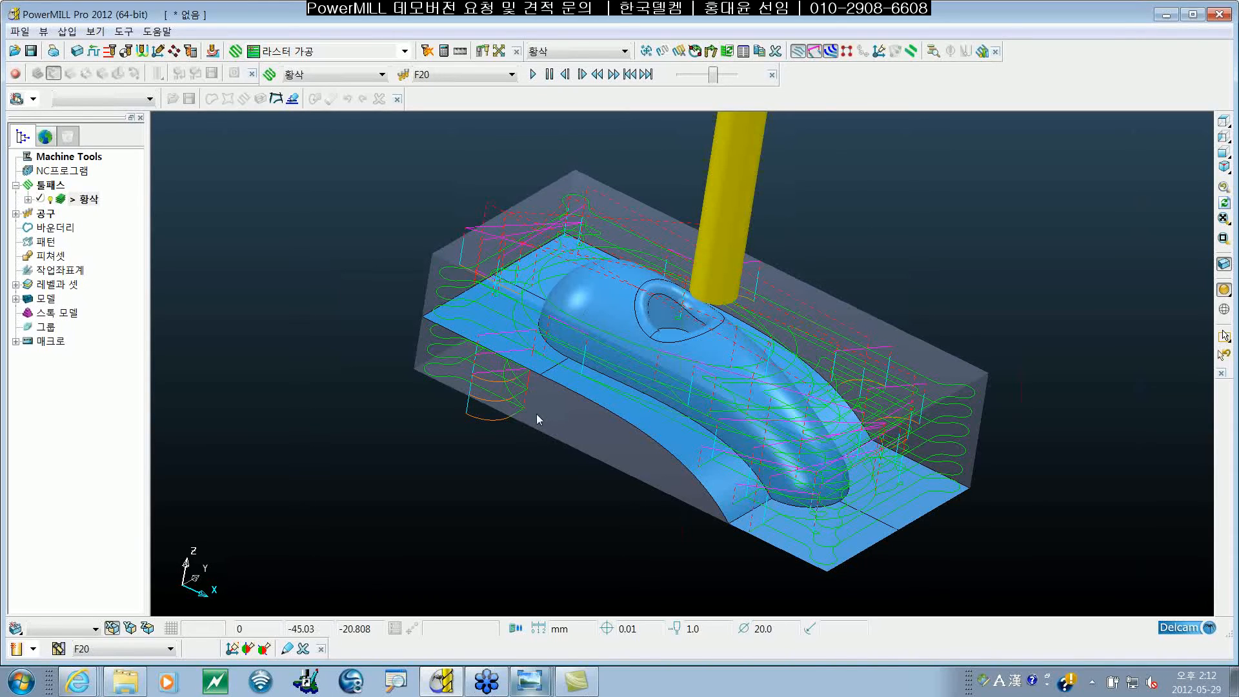
scroll(477, 406, up, 2)
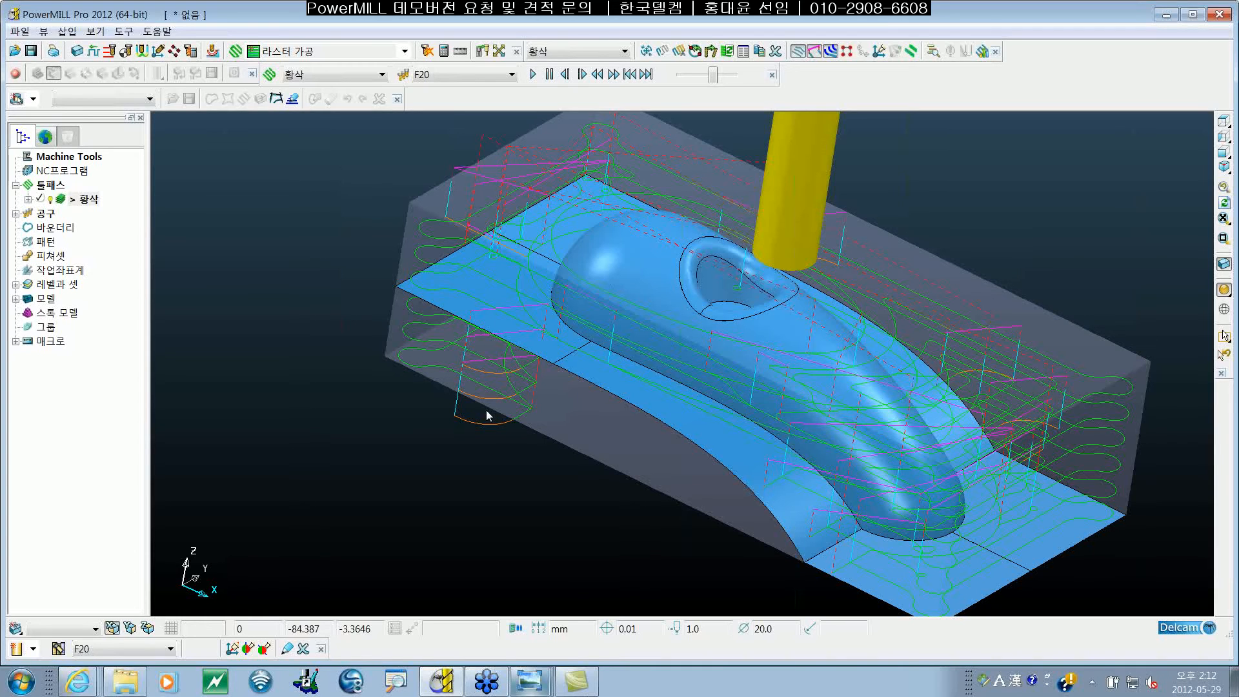
shift+middle_drag(624, 214, 497, 320)
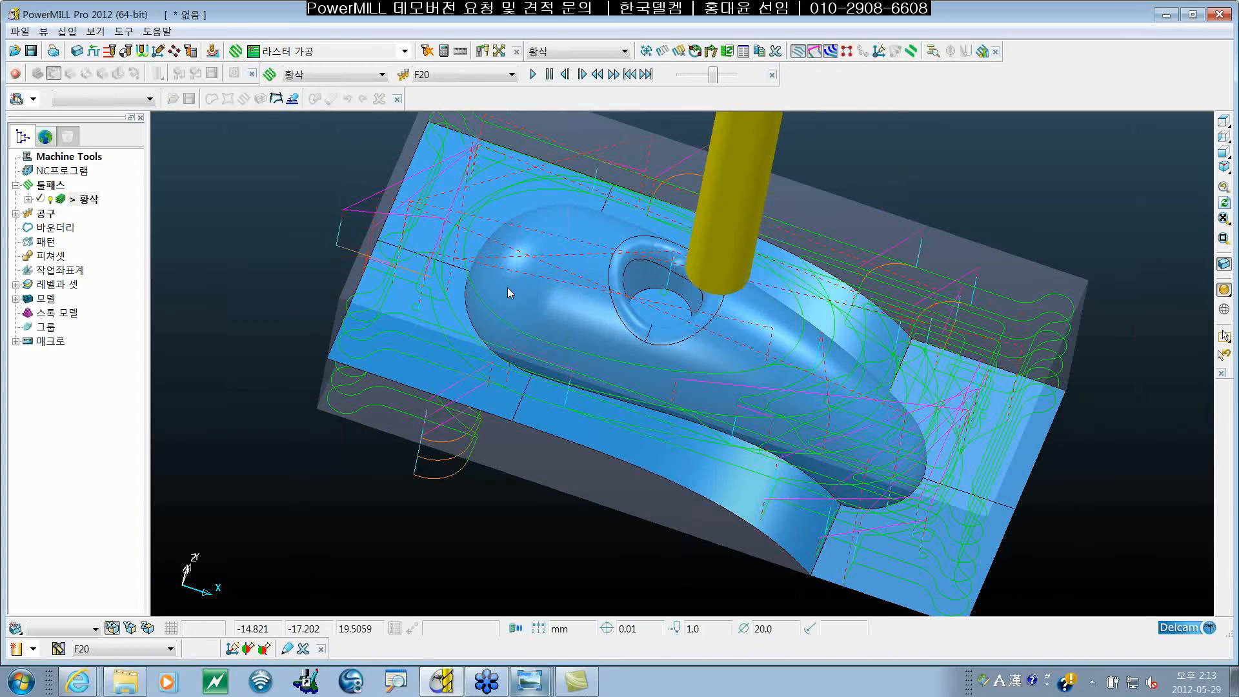
shift+middle_drag(509, 290, 585, 287)
shift+middle_drag(721, 298, 723, 316)
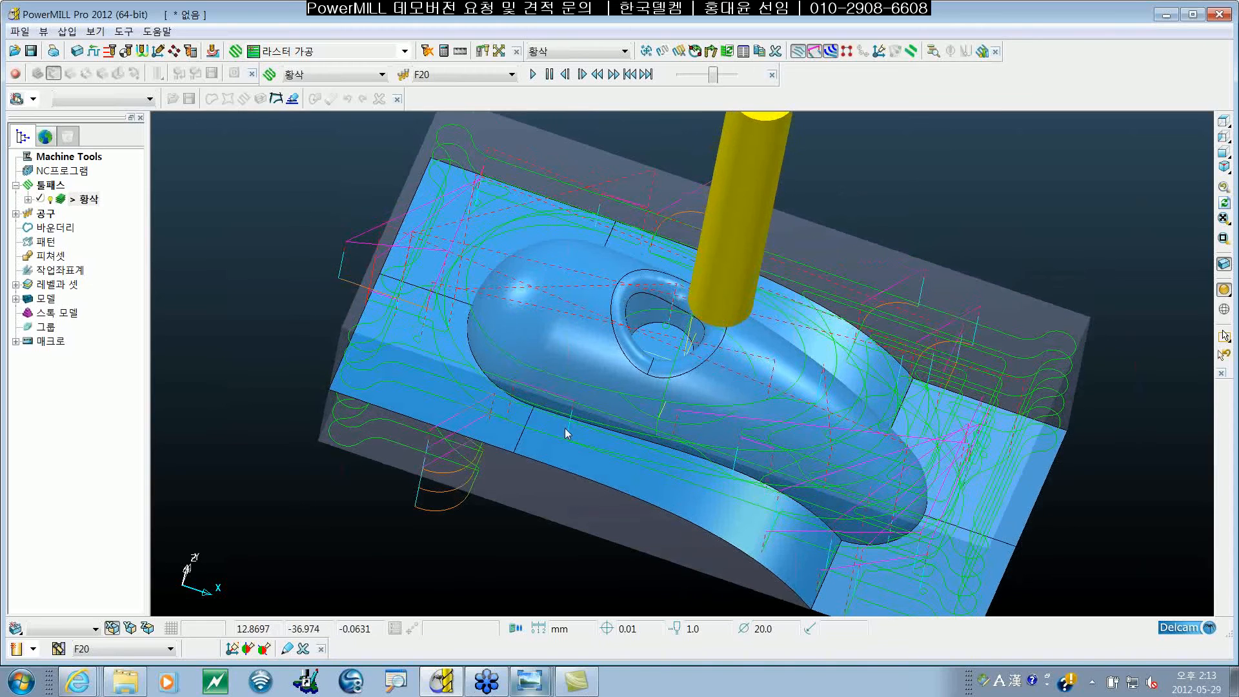
middle_drag(566, 433, 581, 390)
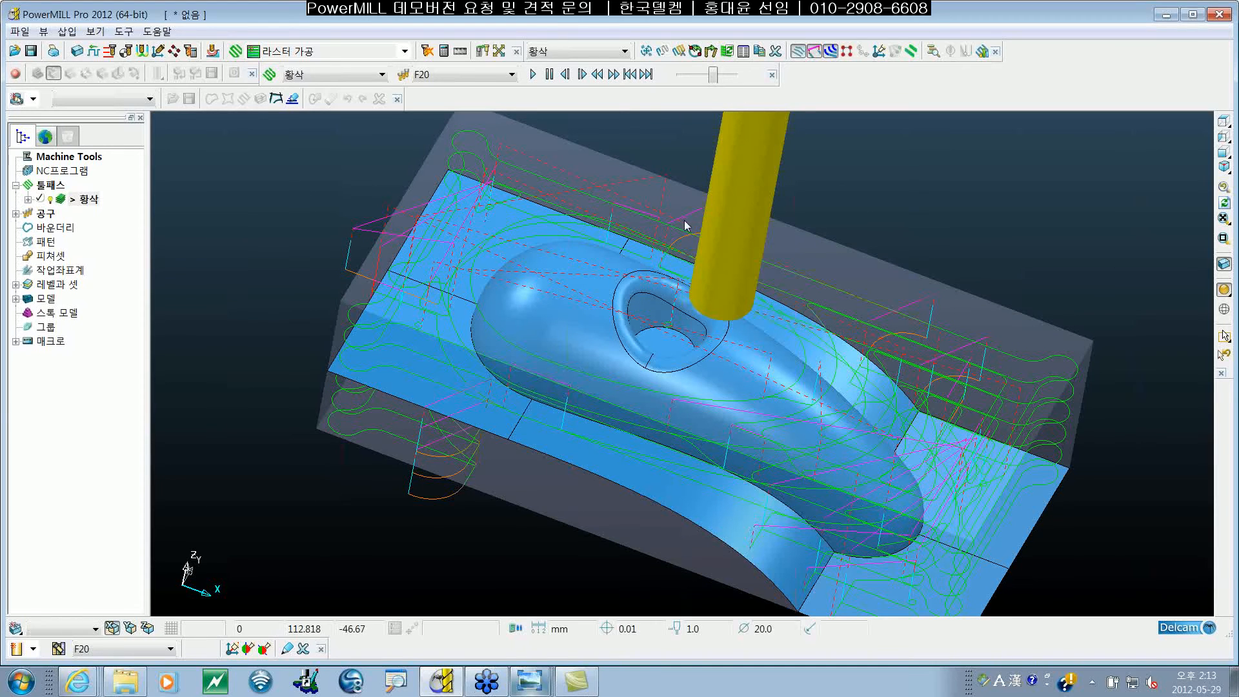
shift+middle_drag(685, 227, 699, 239)
click(55, 284)
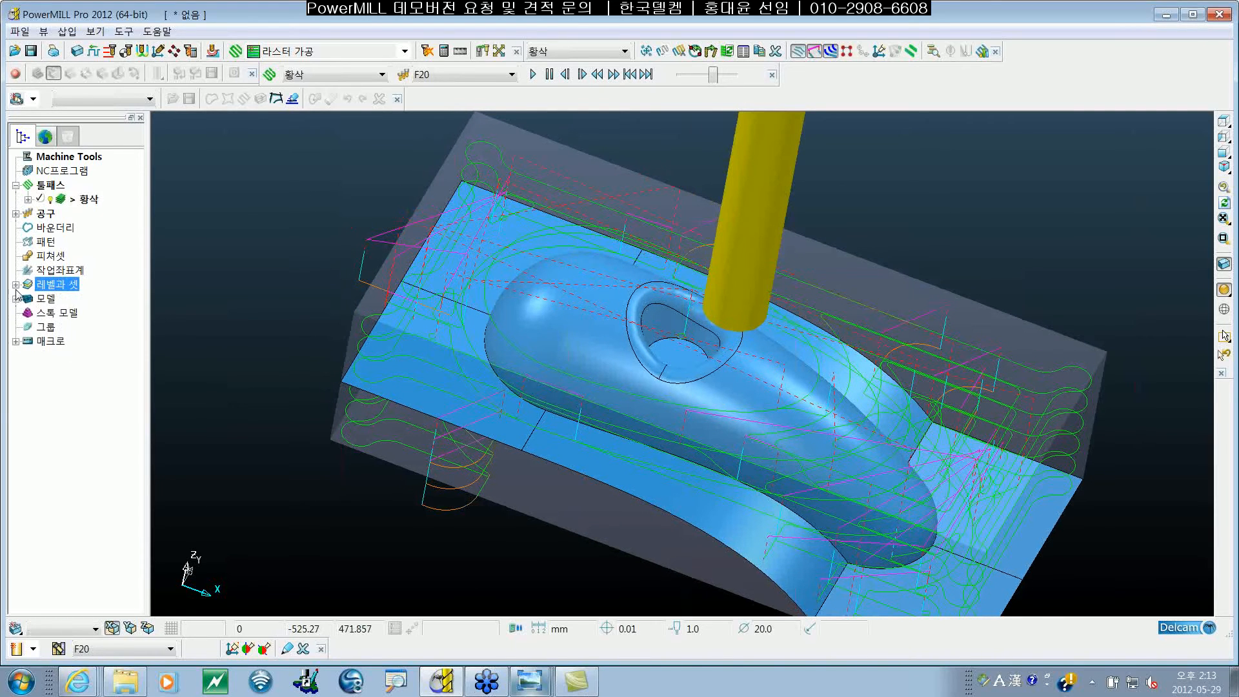
shift+middle_drag(646, 337, 568, 303)
scroll(492, 243, up, 2)
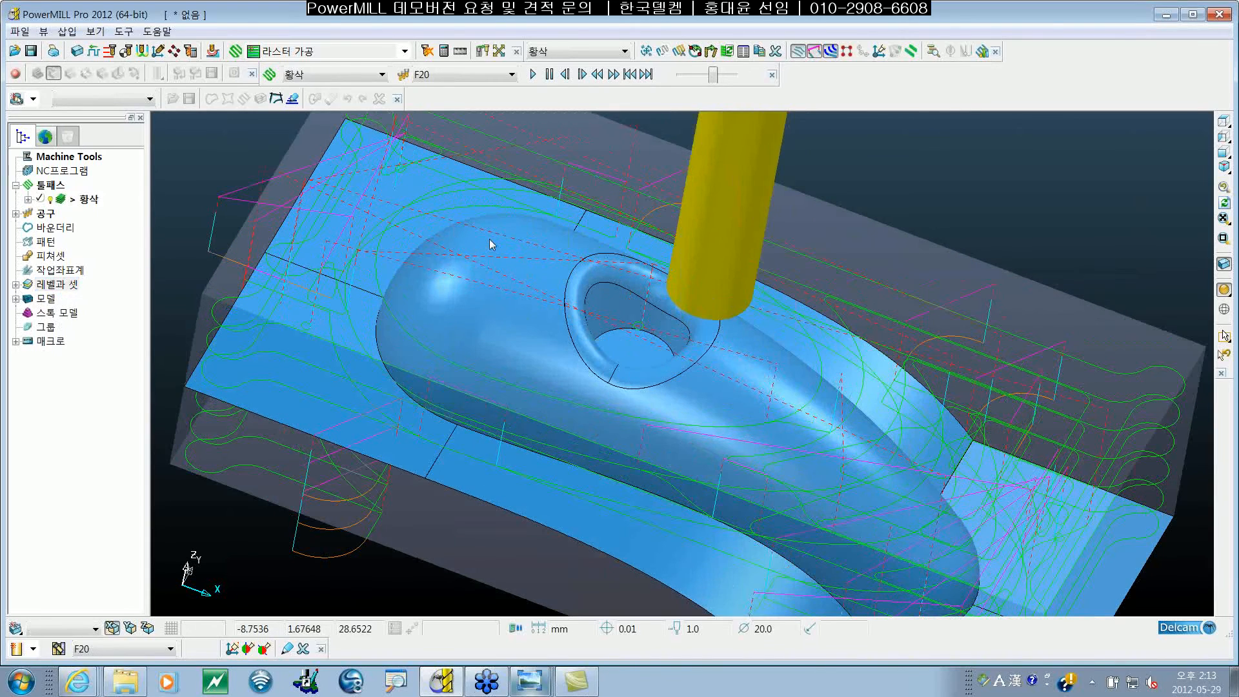
Expand 레벨과 셋 in the project tree and create a new level beside component
double_click(57, 284)
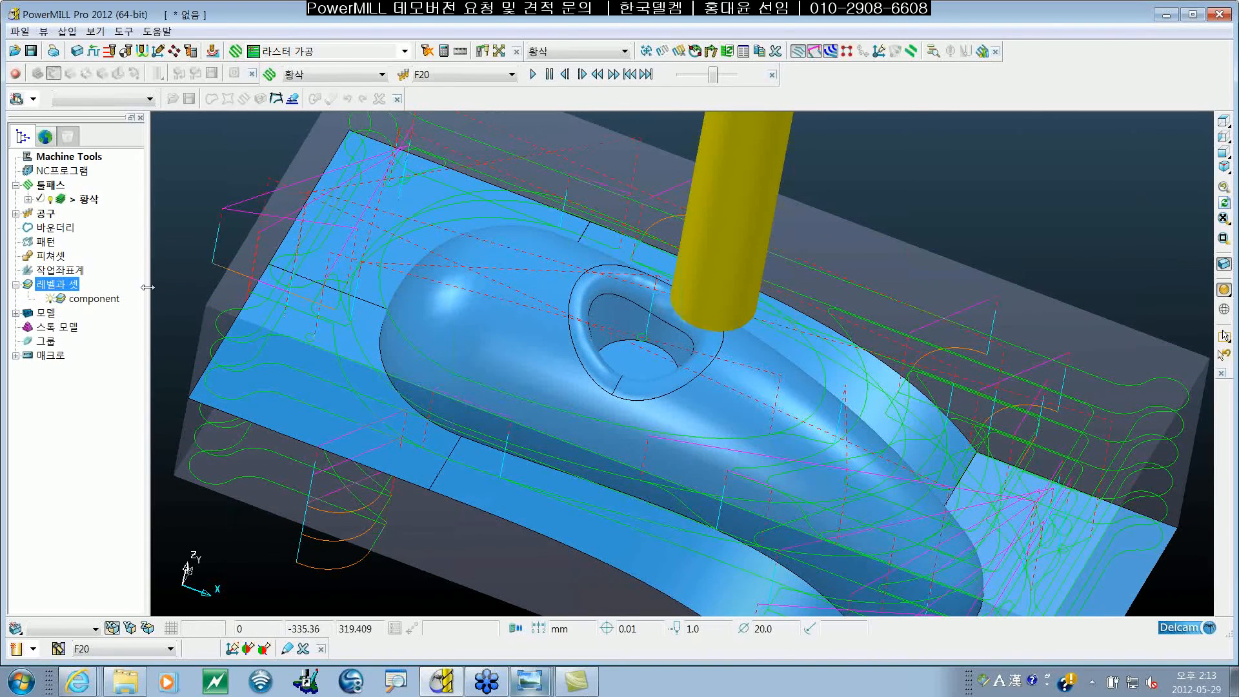
shift+middle_drag(369, 316, 373, 324)
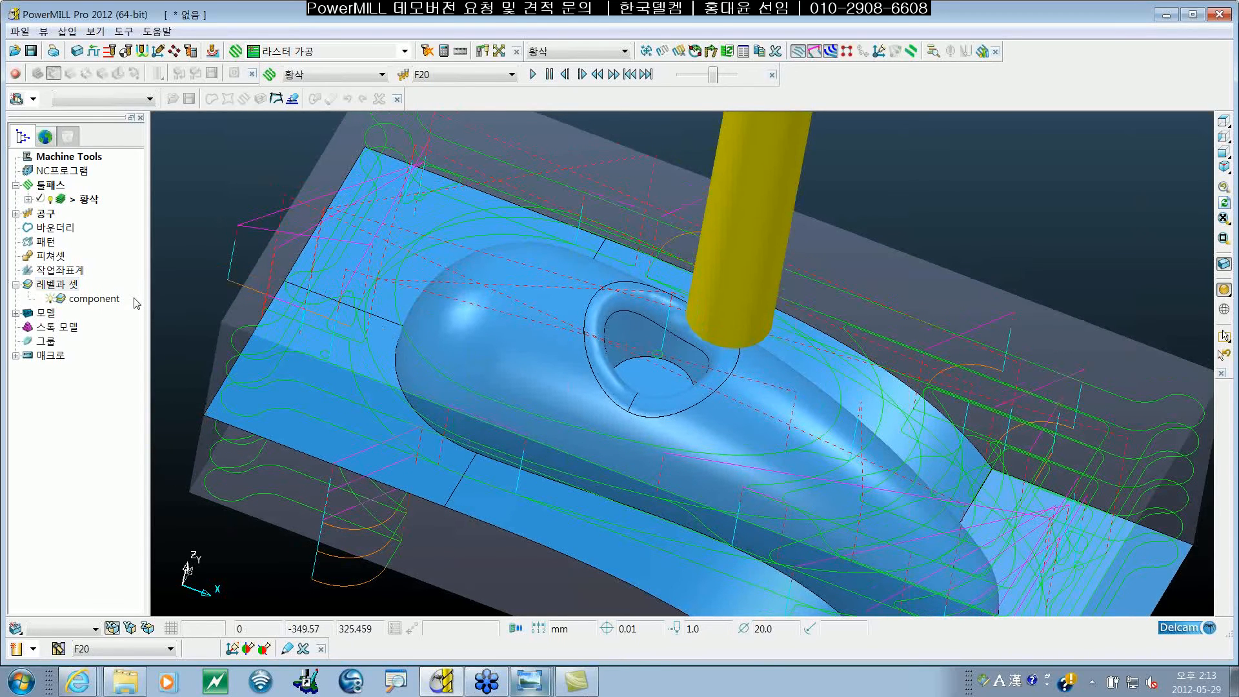
shift+middle_drag(219, 254, 229, 259)
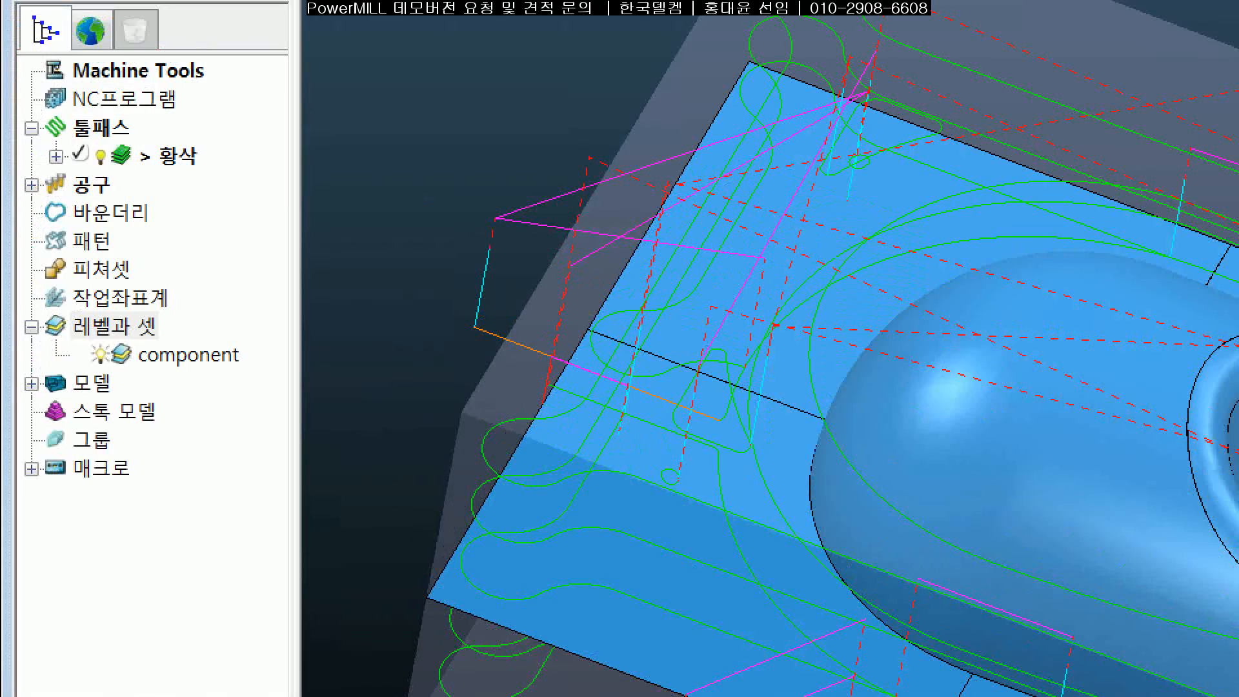
drag(28, 324, 102, 323)
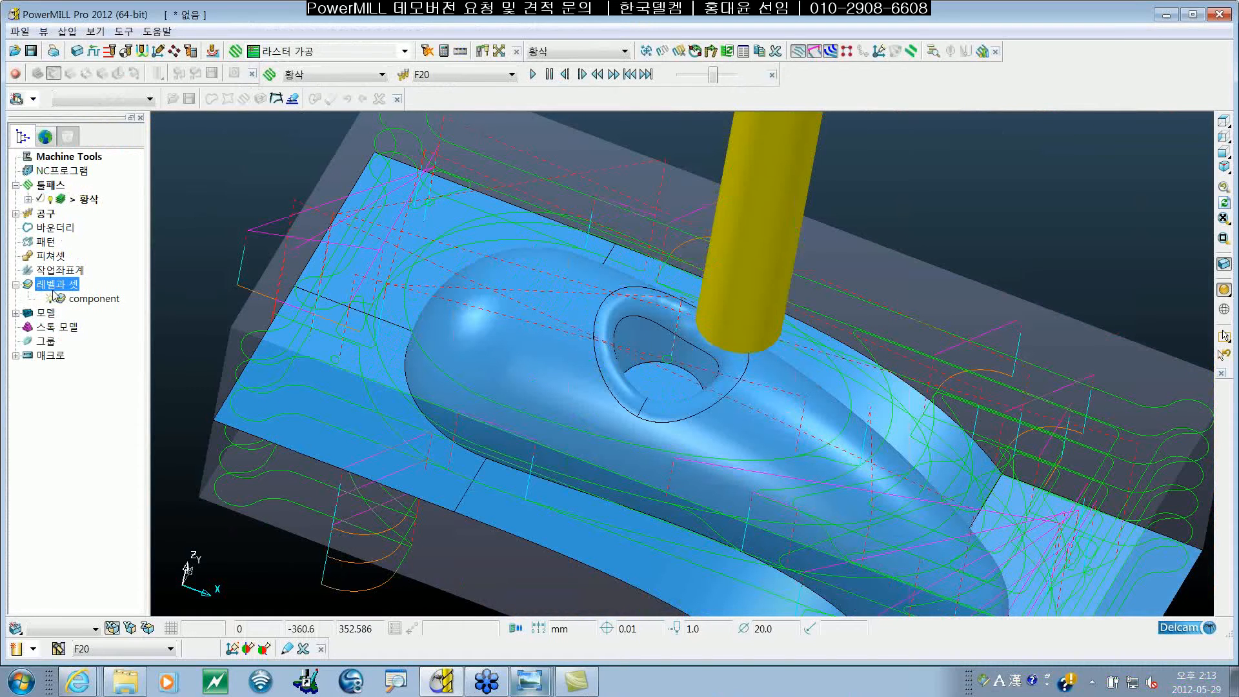
right_click(53, 291)
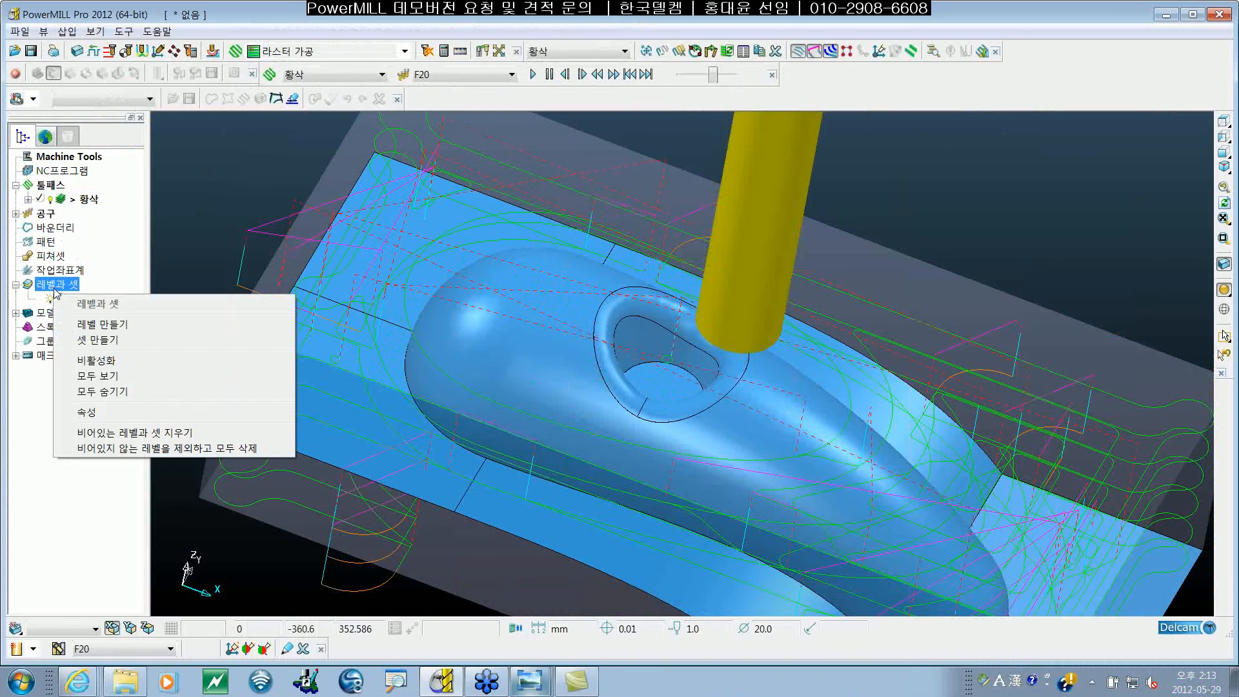
click(81, 328)
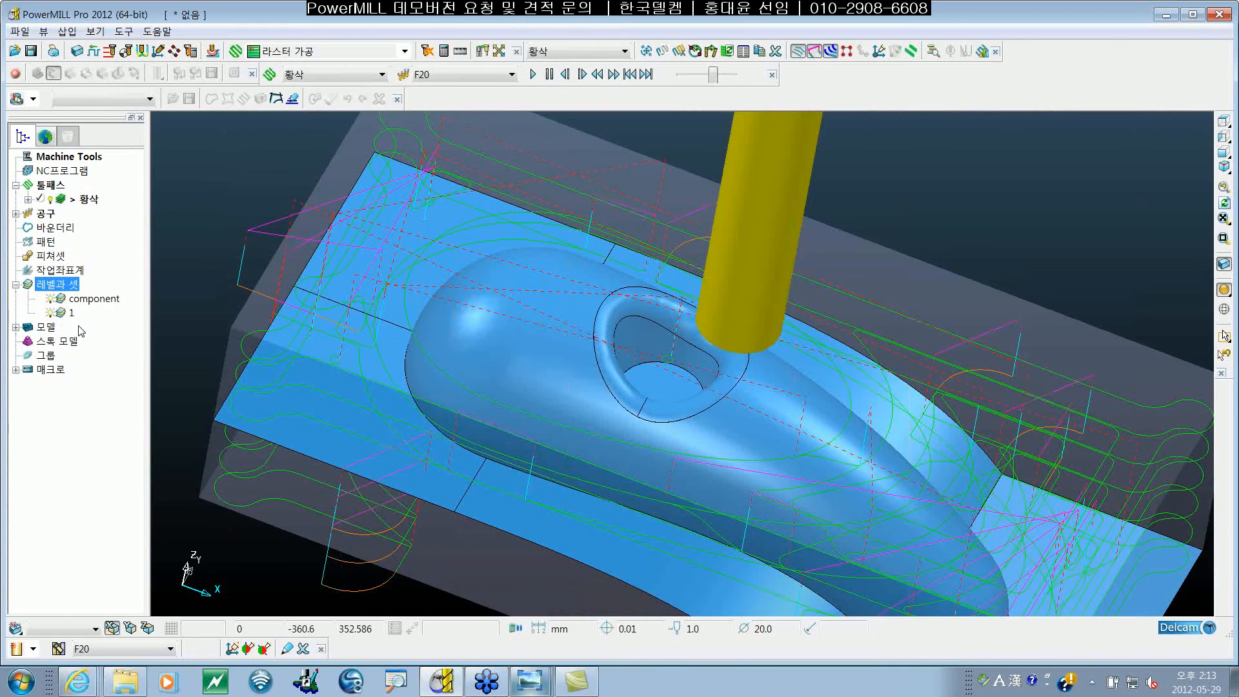
click(62, 313)
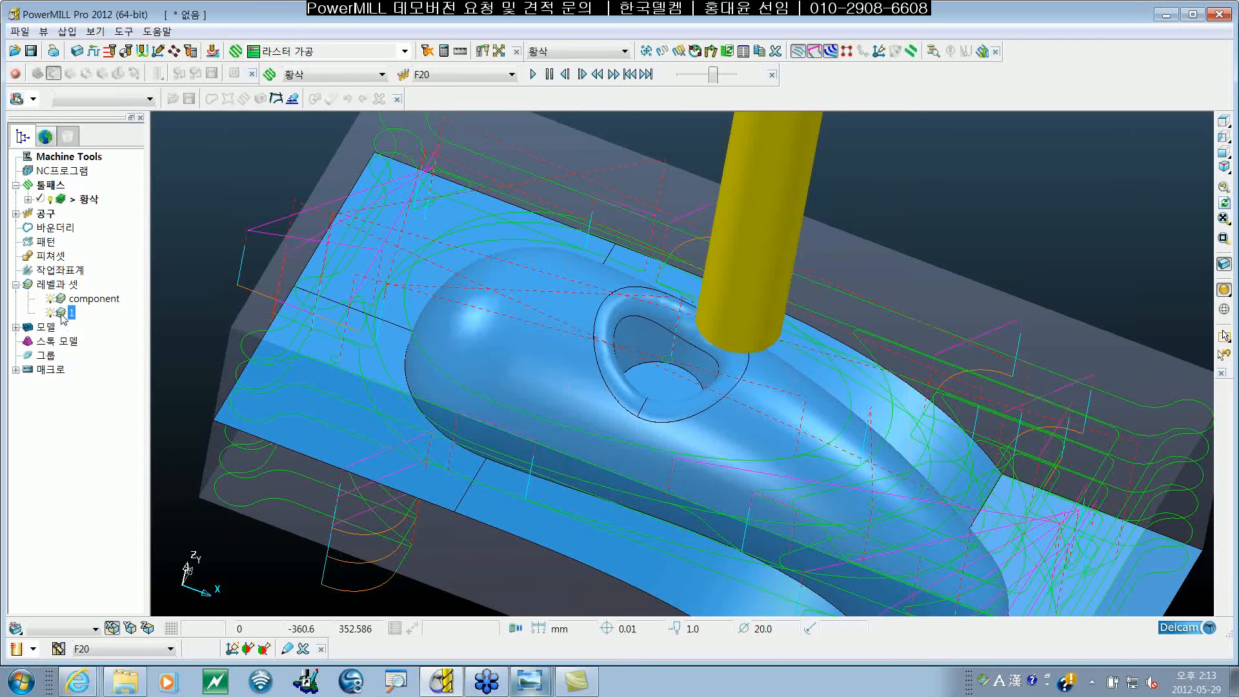
shift+middle_drag(345, 342, 357, 343)
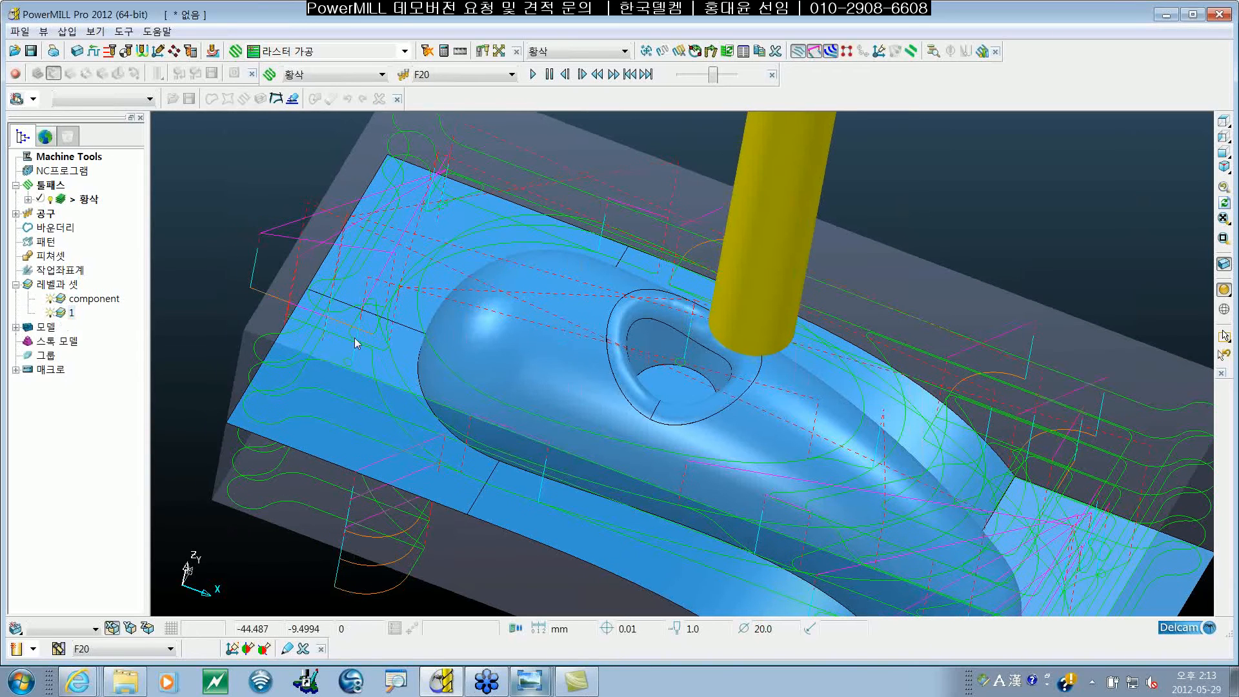
scroll(358, 339, down, 2)
scroll(482, 362, down, 2)
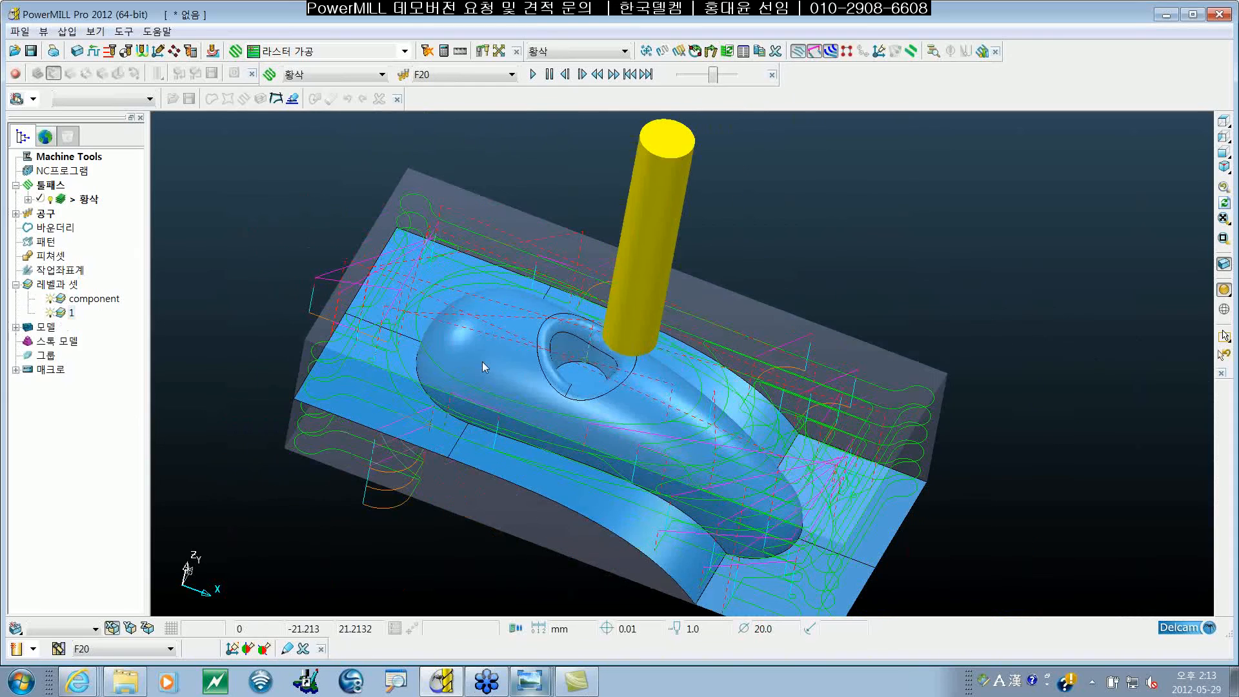
scroll(482, 362, up, 2)
scroll(453, 347, up, 1)
scroll(453, 347, down, 1)
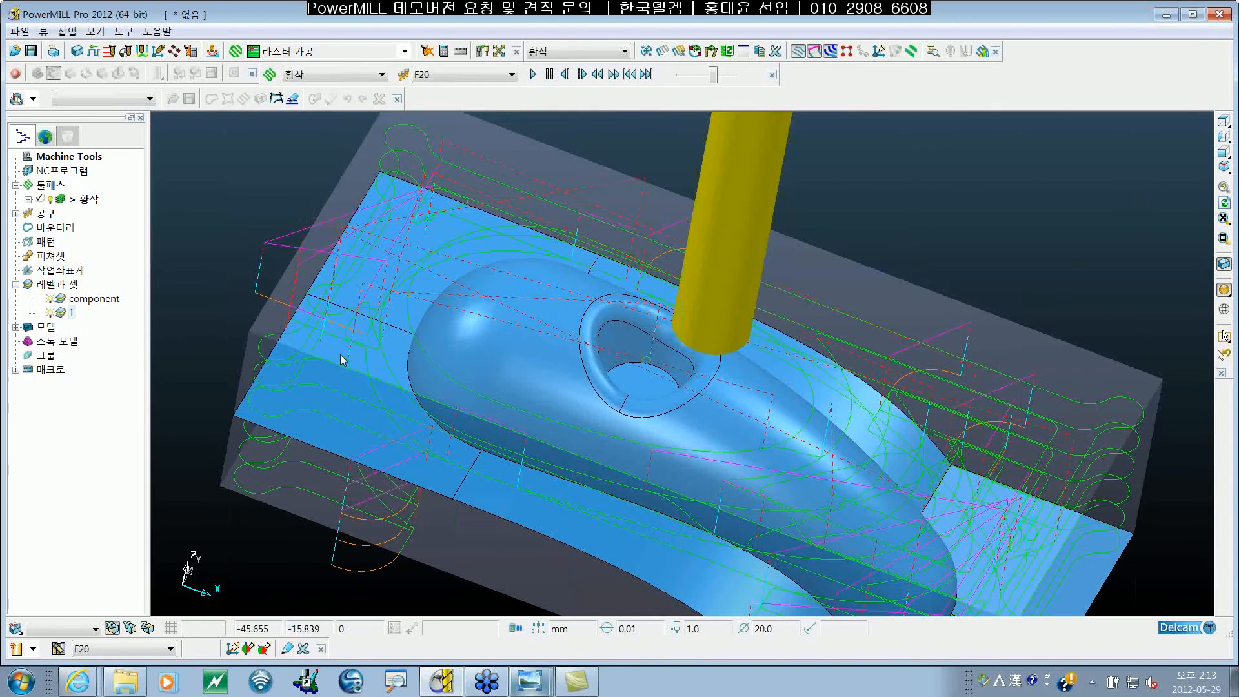
scroll(342, 359, up, 1)
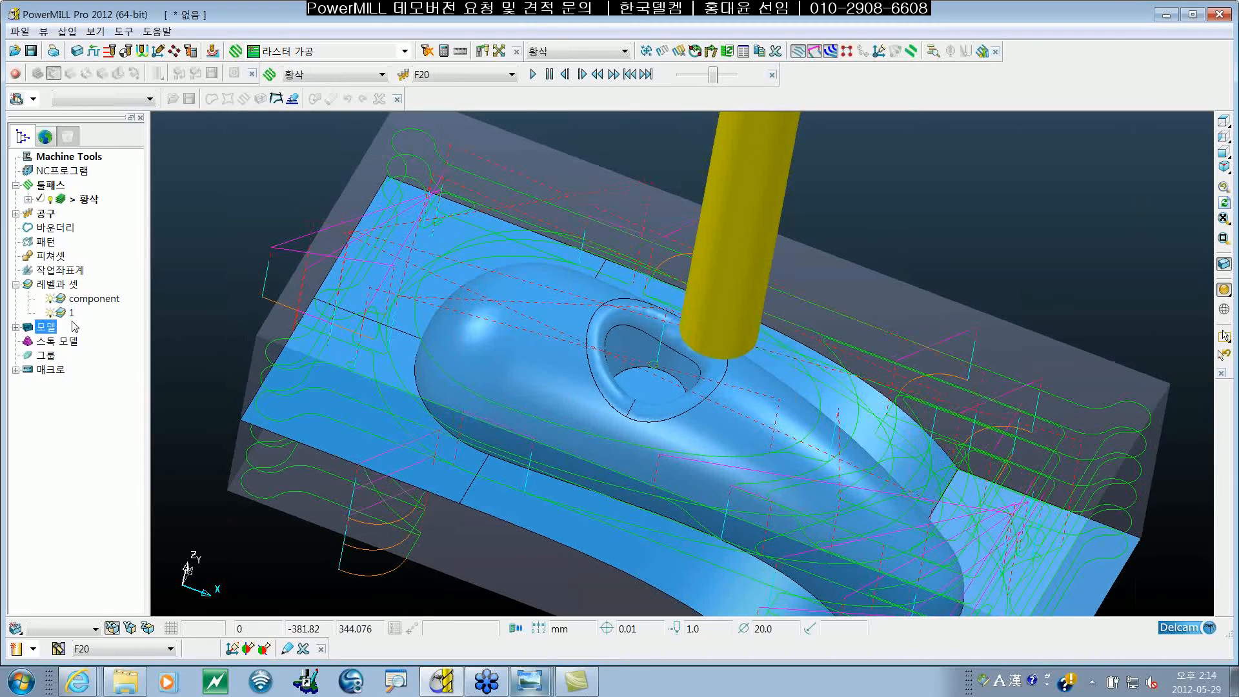
Switch the visibility of the empty level 1 off and back on to demonstrate its display control
click(59, 315)
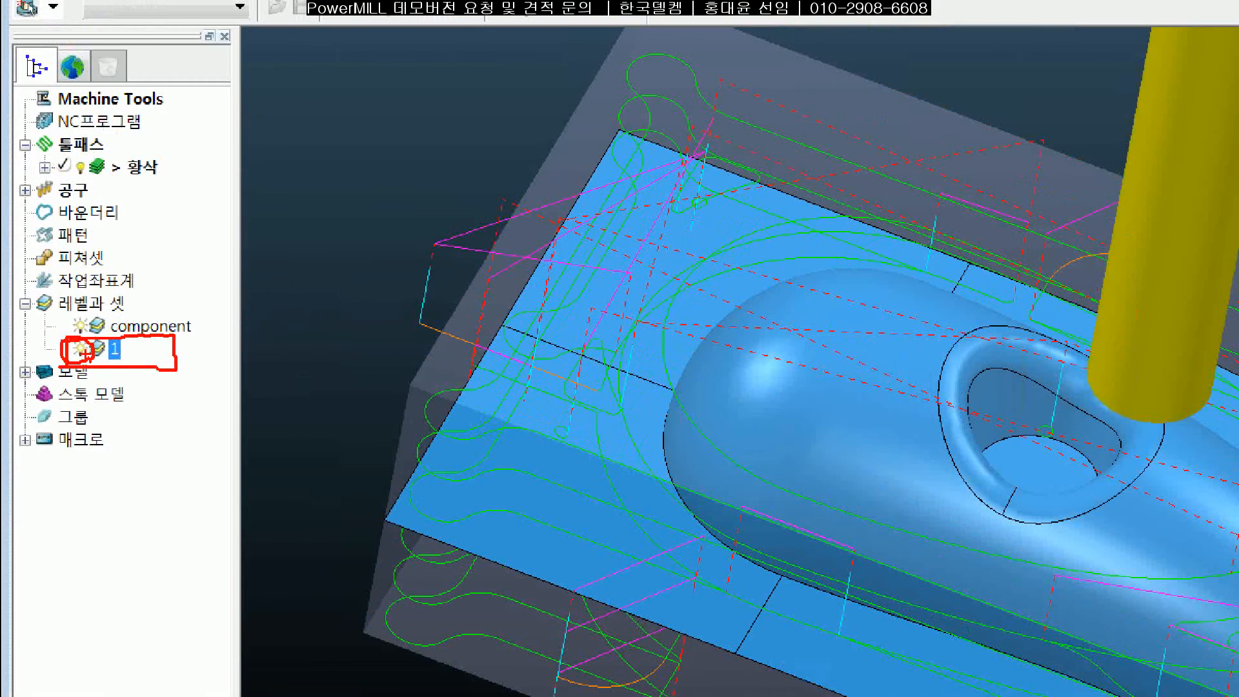
click(81, 350)
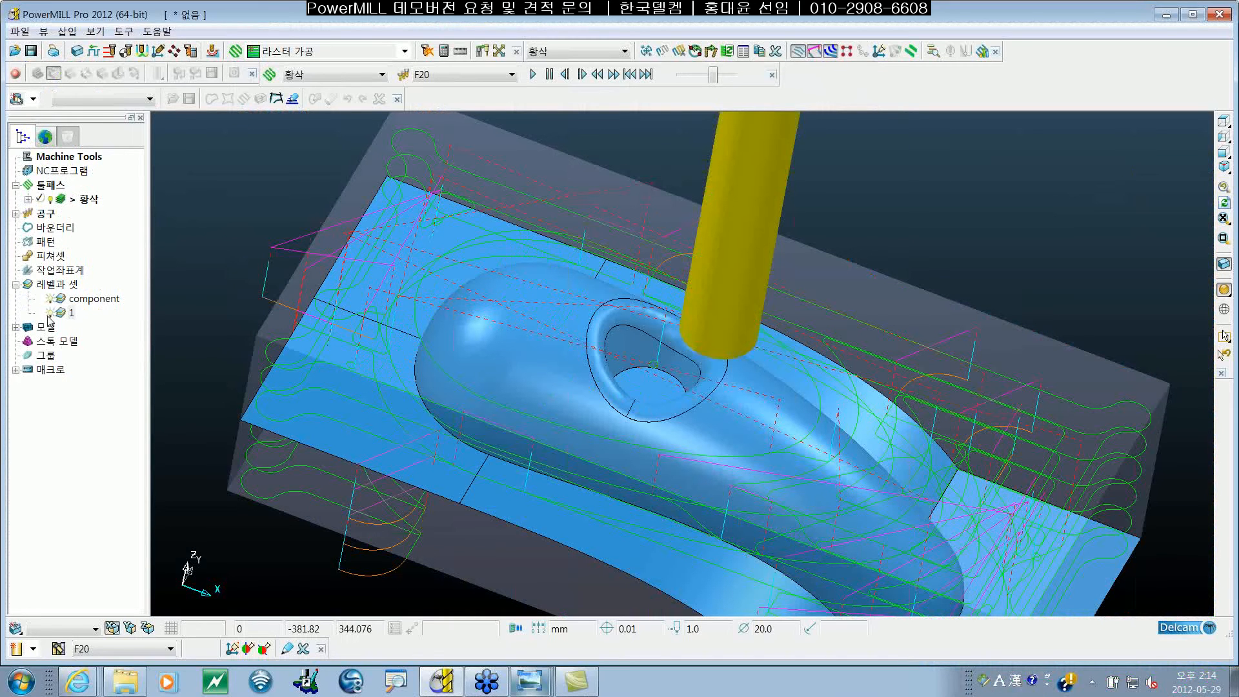
click(50, 314)
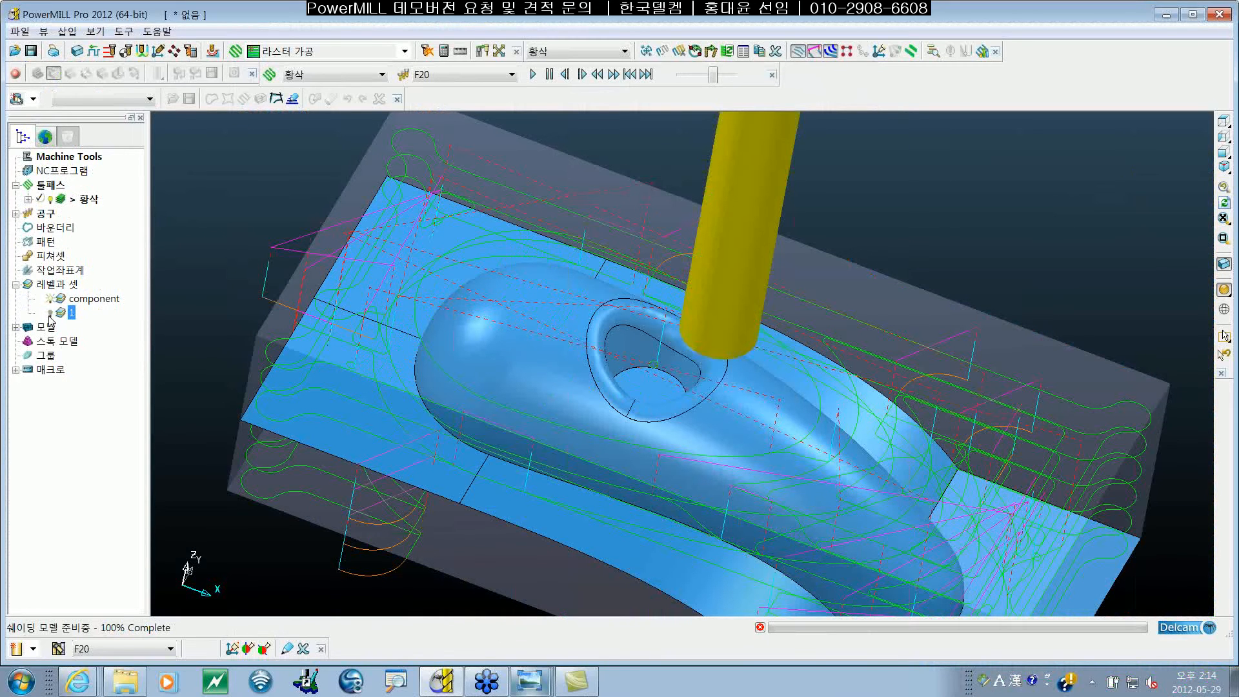
click(50, 314)
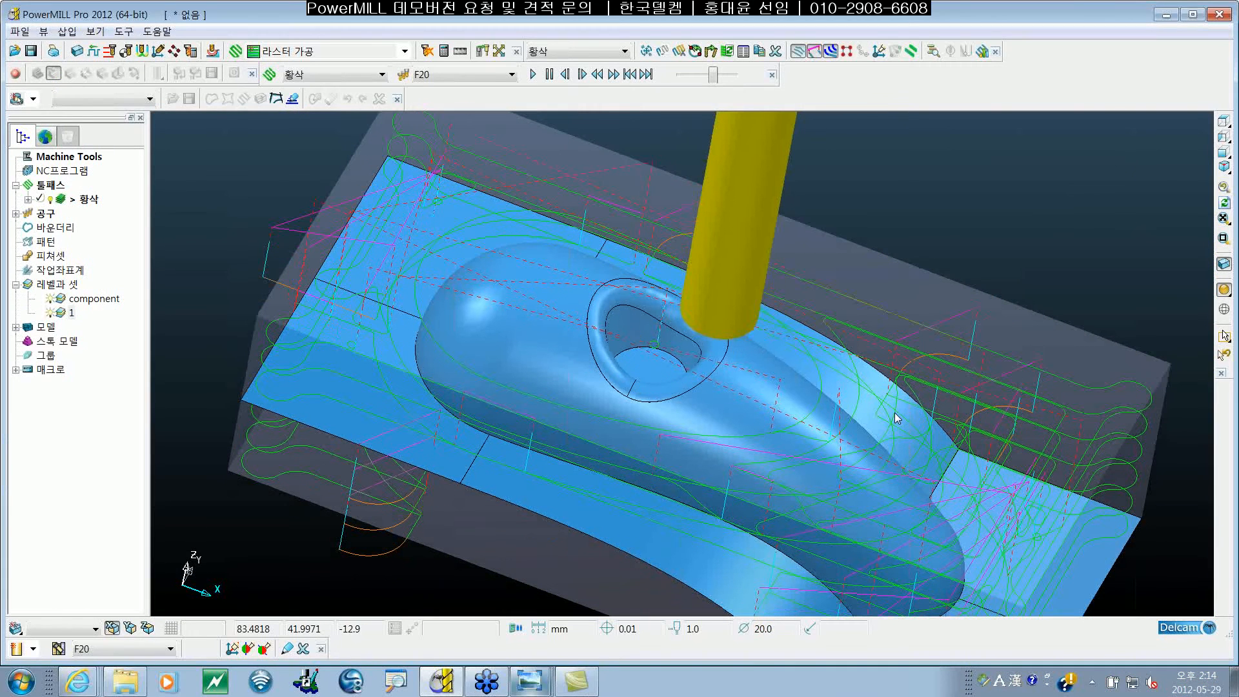
Select the flat surfaces at the model's +X end and add the selected geometry to level 1
scroll(890, 420, down, 2)
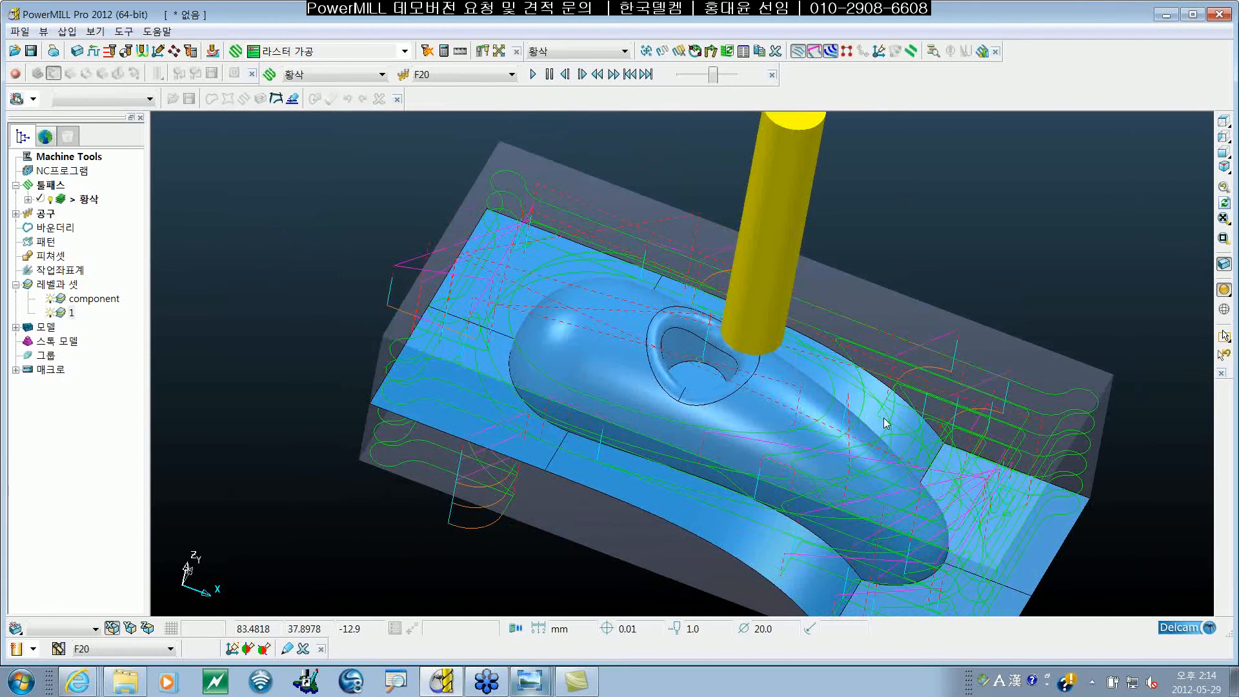
shift+middle_drag(884, 418, 775, 410)
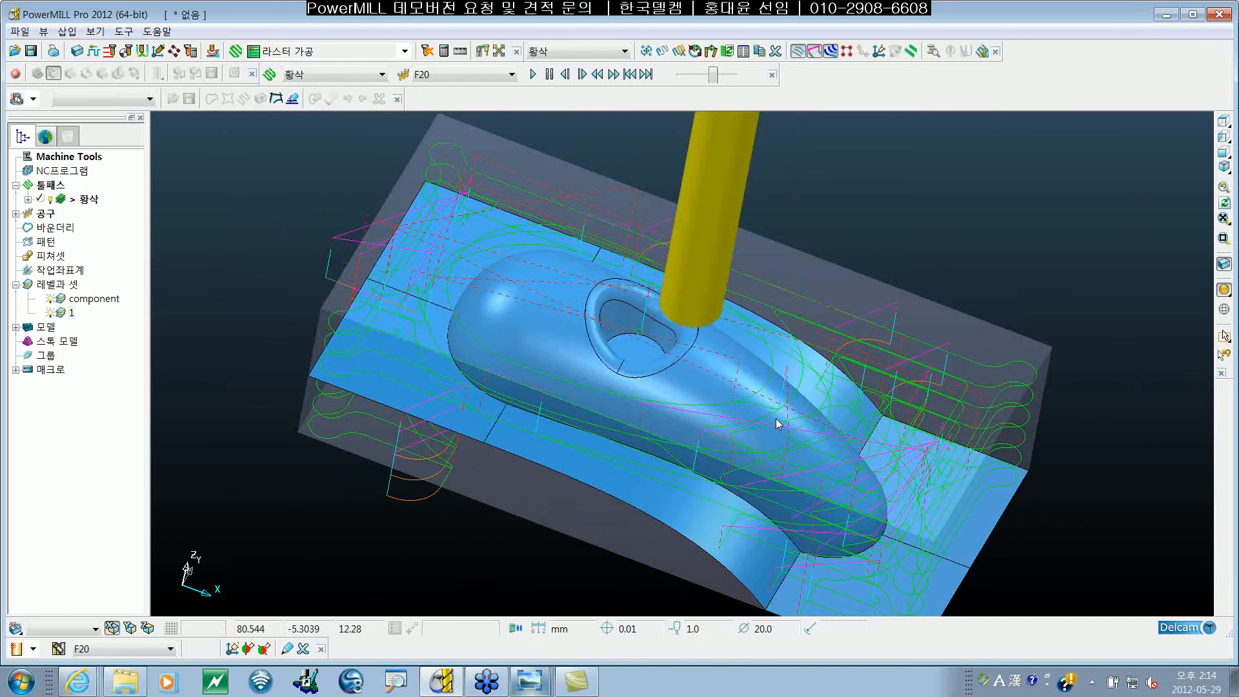
shift+middle_drag(753, 426, 712, 403)
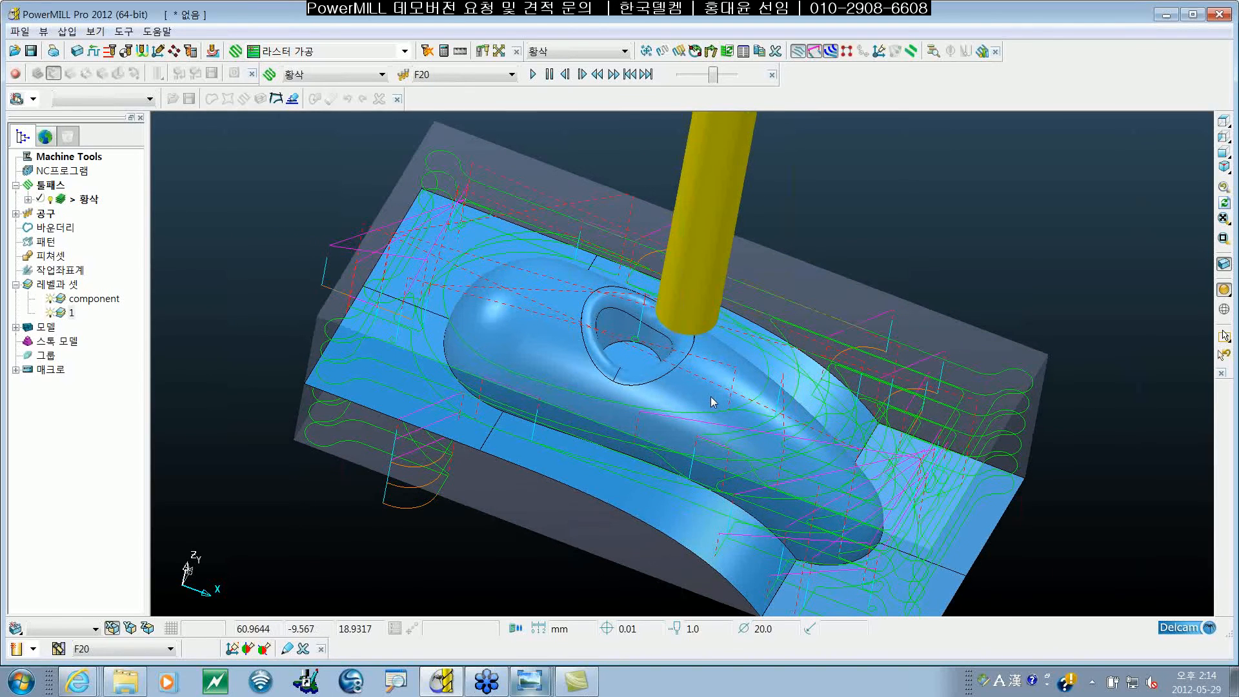
middle_drag(561, 423, 819, 489)
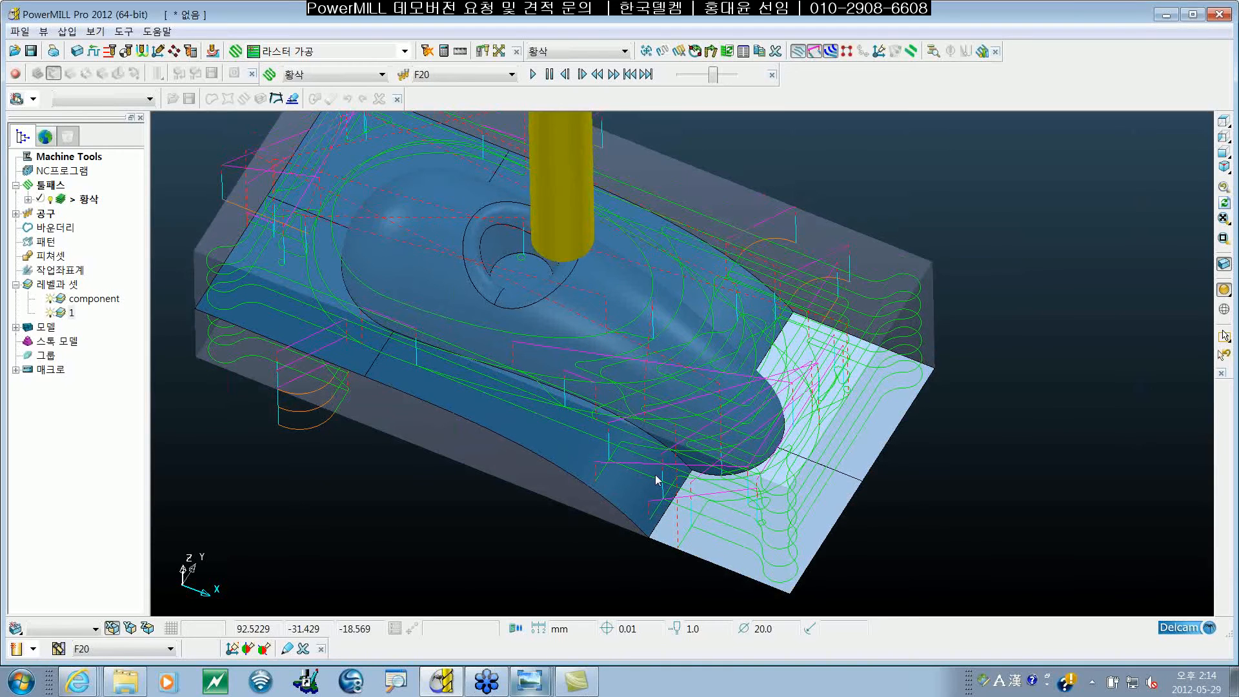
right_click(61, 314)
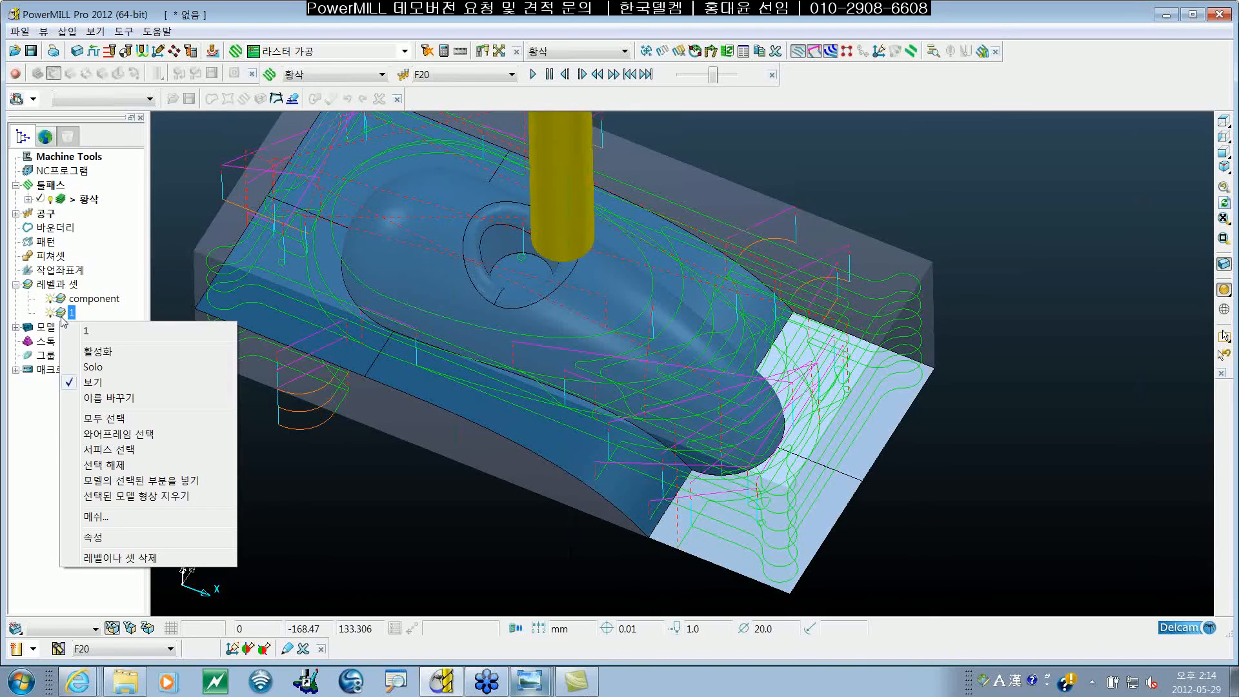
click(193, 481)
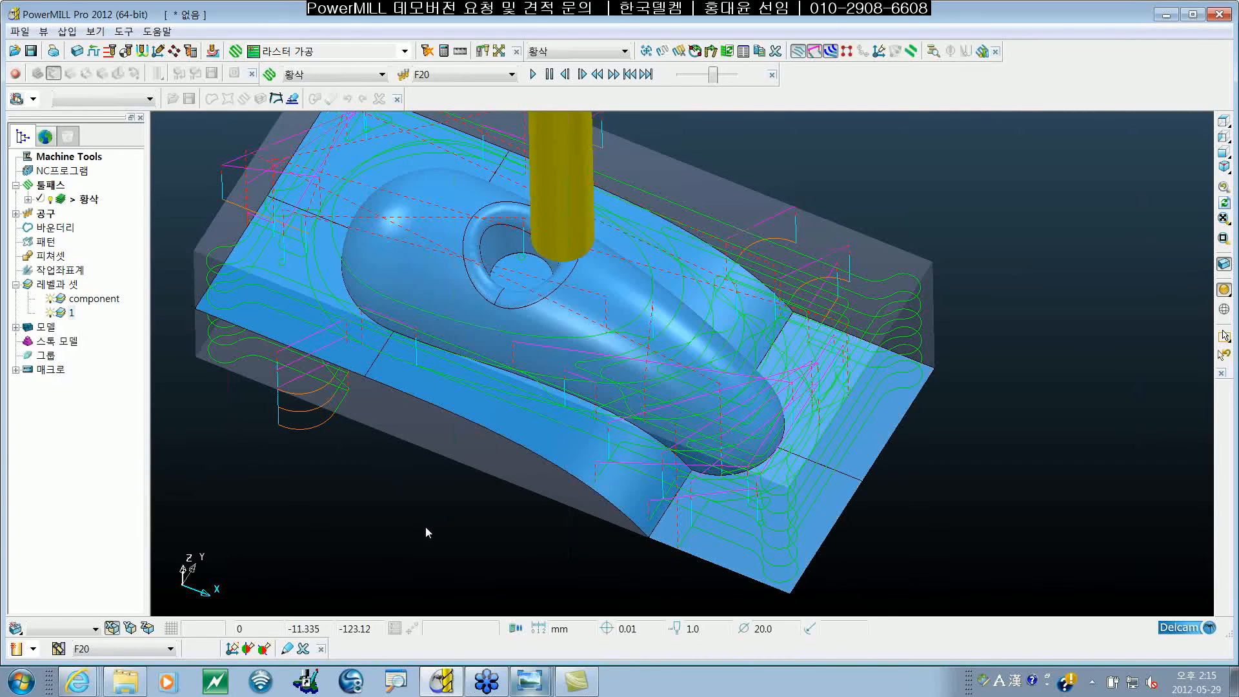
Hide level 1 to check which surfaces it holds, inspect the model, and show the level again
click(62, 314)
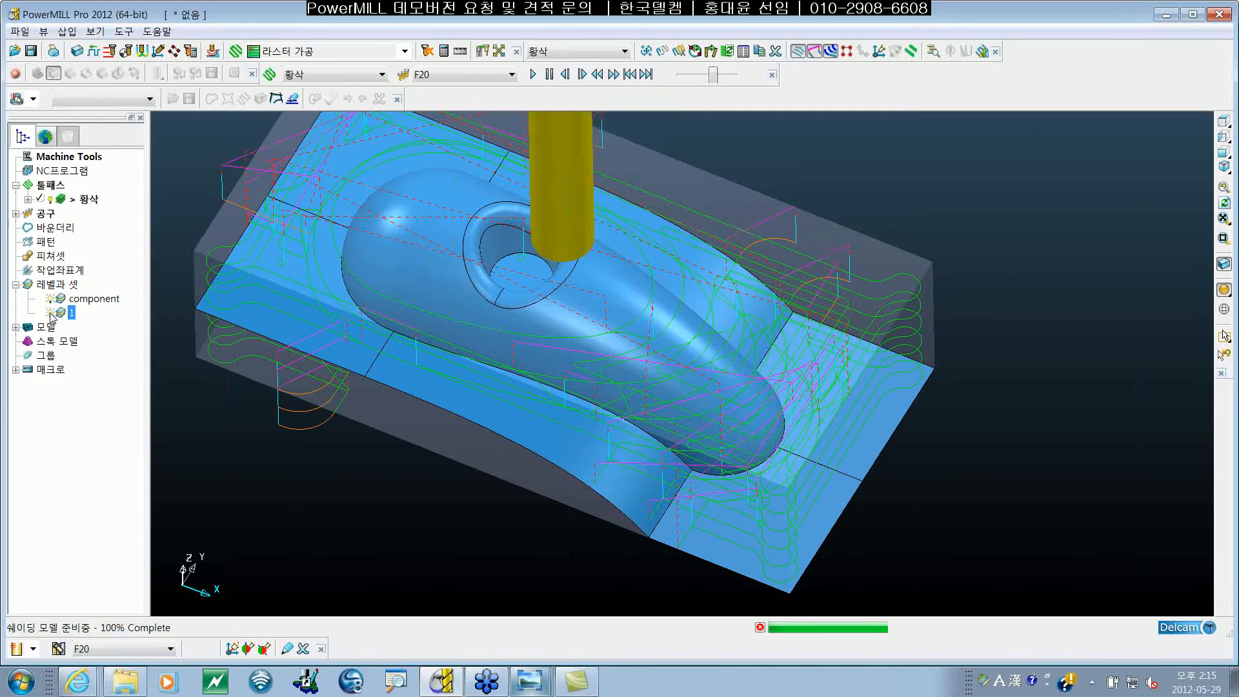
click(50, 312)
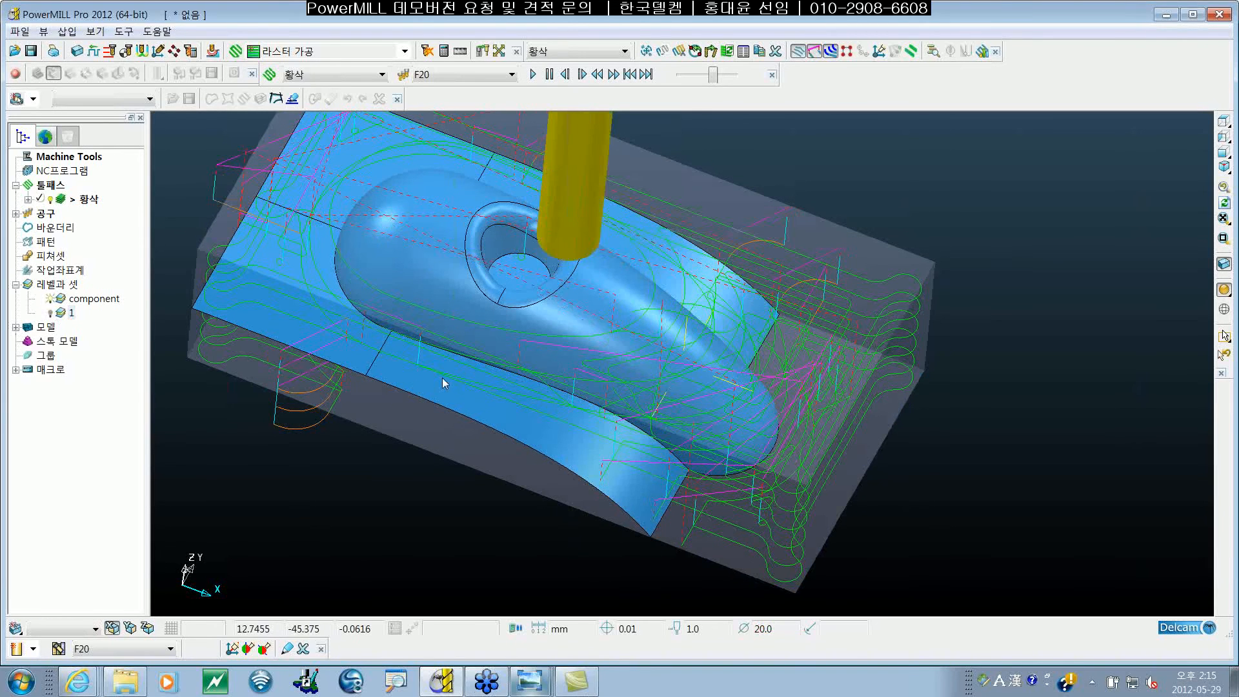
middle_drag(442, 378, 313, 348)
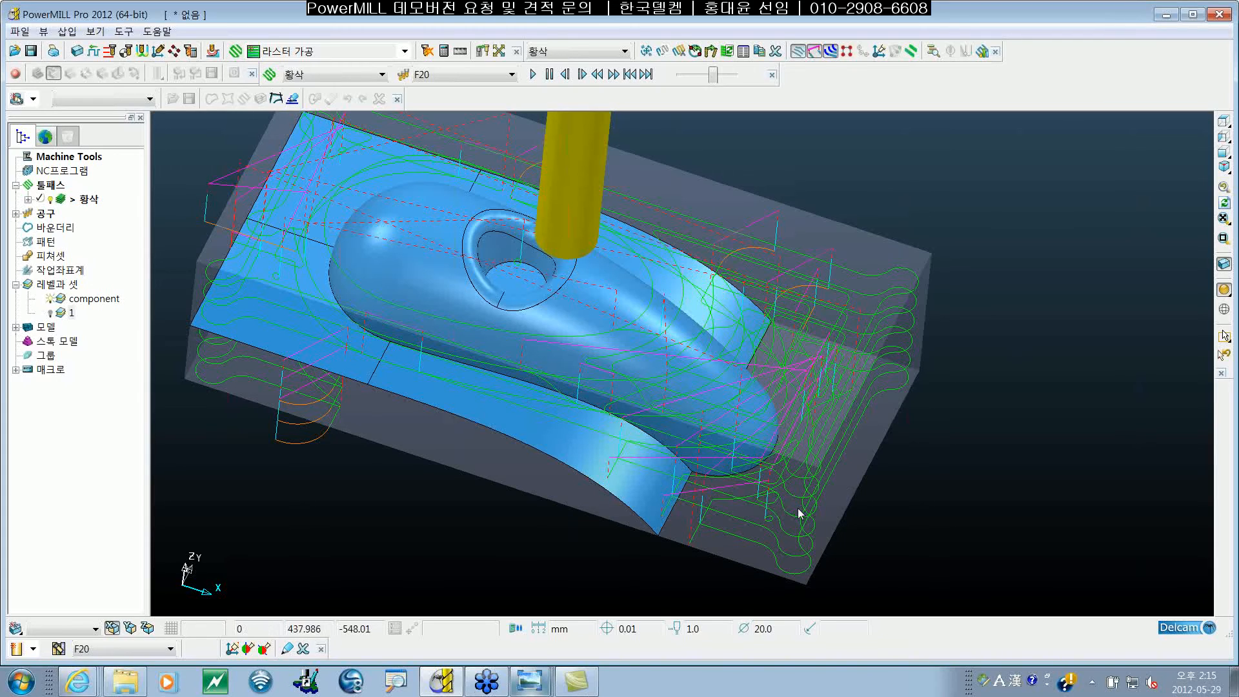
click(51, 313)
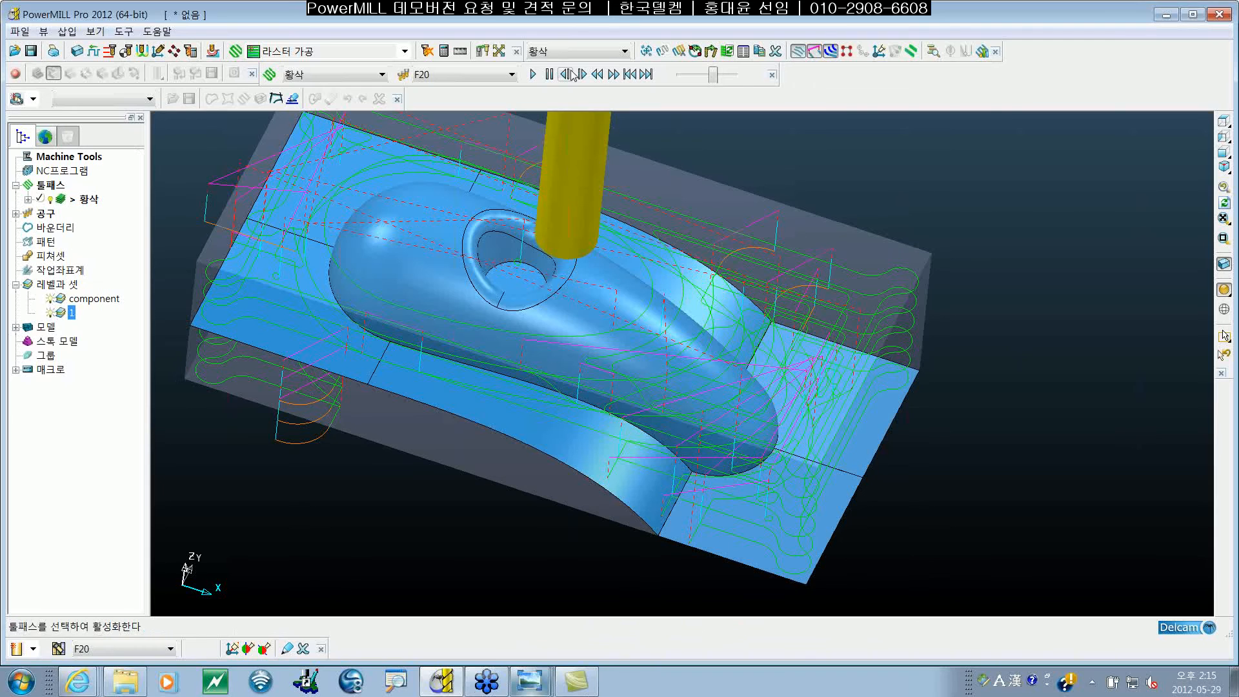
Open the settings of the 황삭 toolpath, move the form aside, and enable it for editing and recalculation
shift+middle_drag(671, 364, 709, 399)
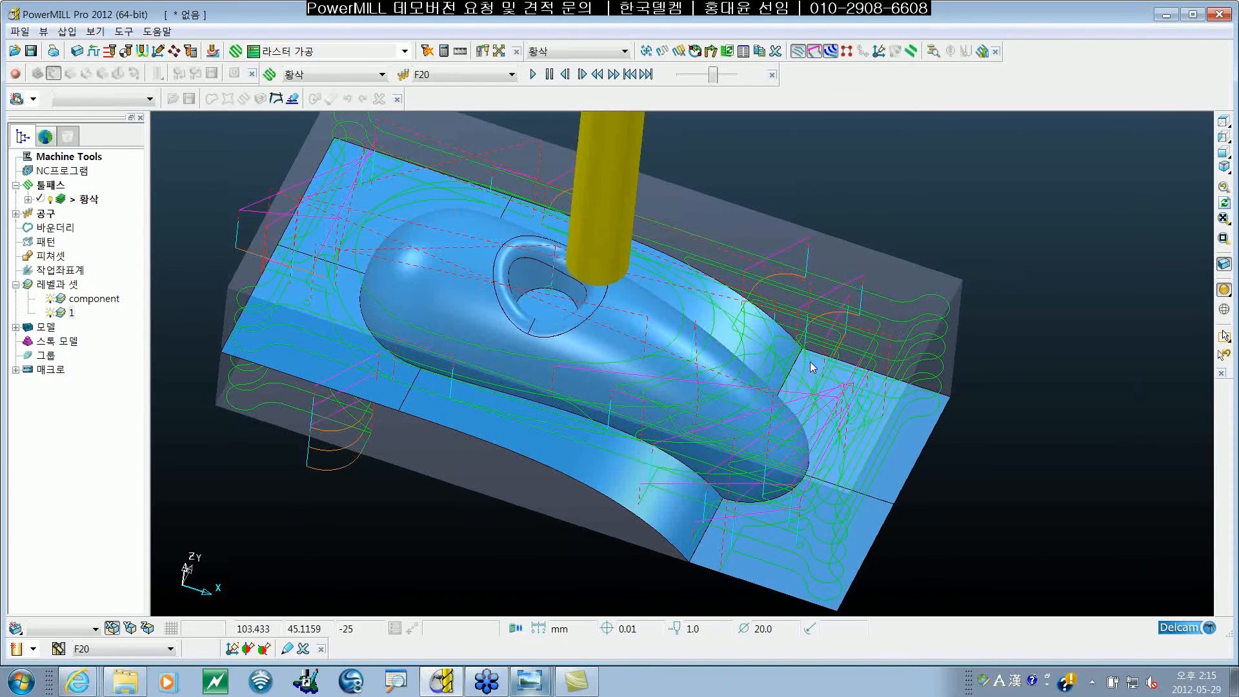
shift+middle_drag(811, 362, 870, 376)
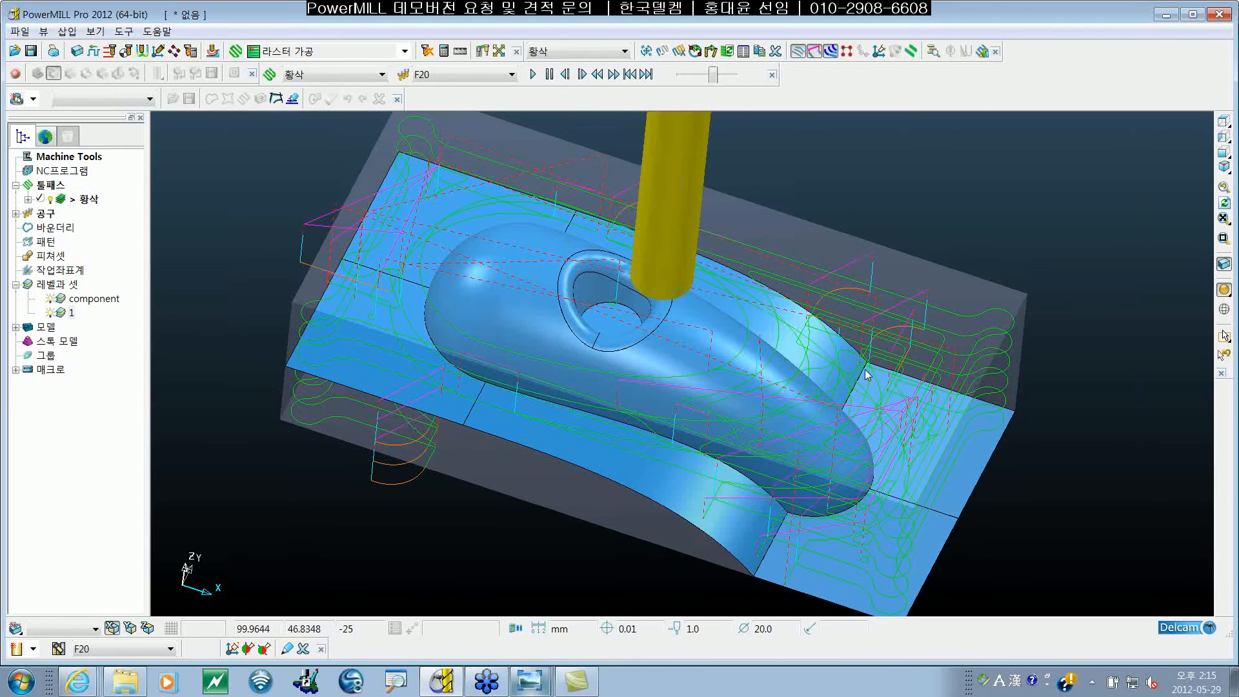
shift+middle_drag(842, 330, 865, 346)
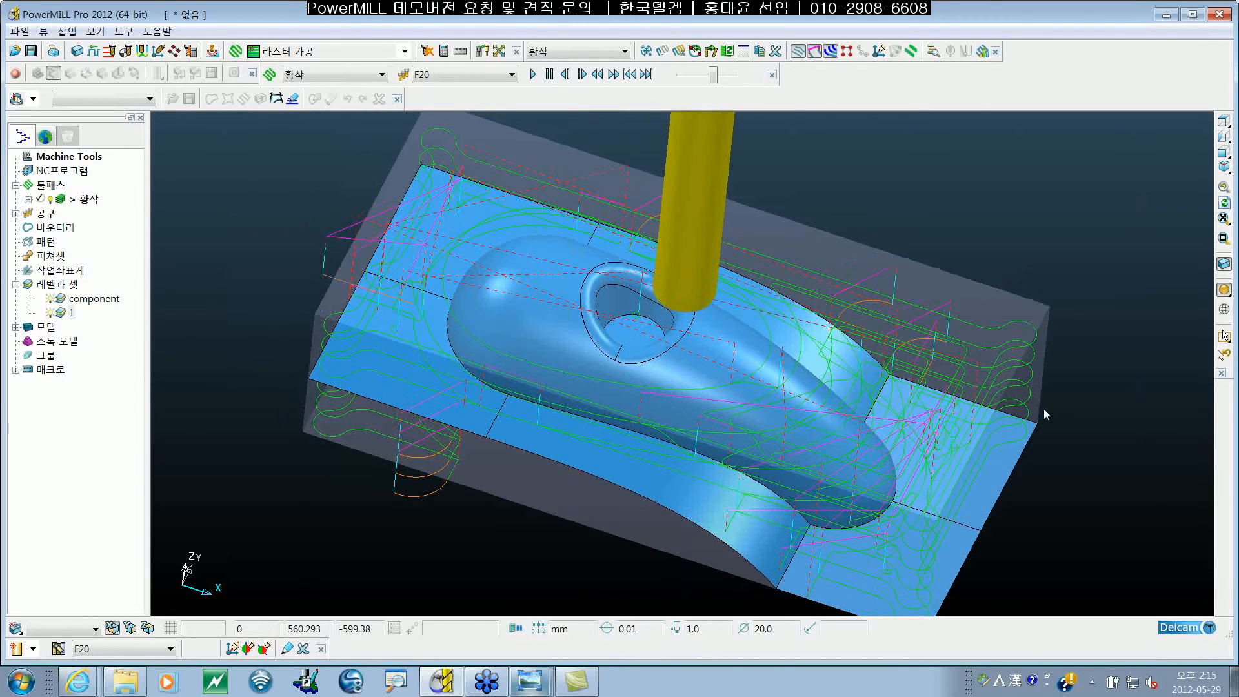
right_click(88, 199)
click(155, 270)
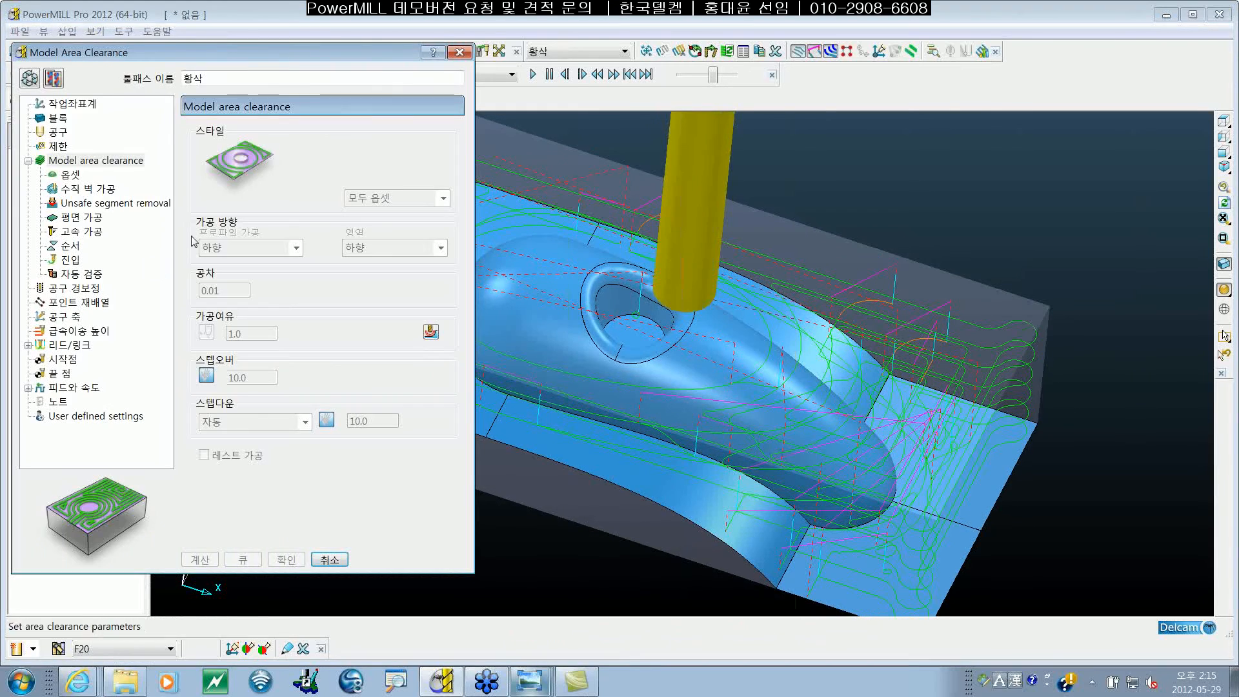
drag(287, 56, 489, 58)
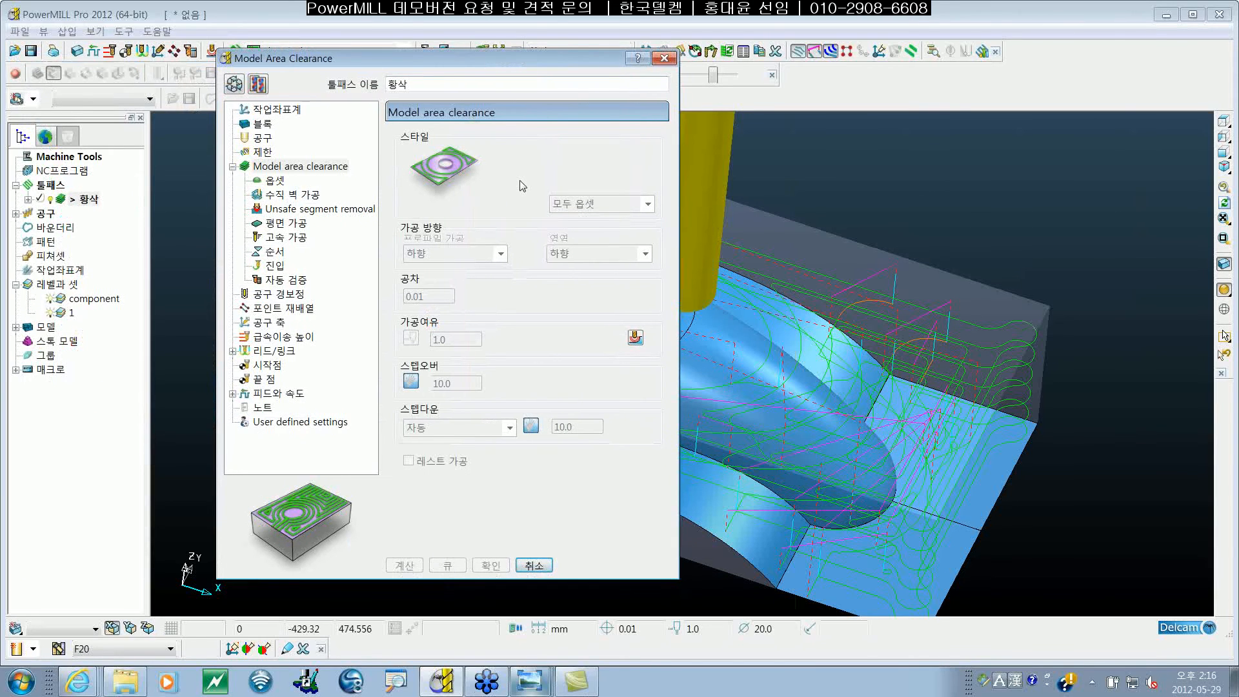
click(237, 89)
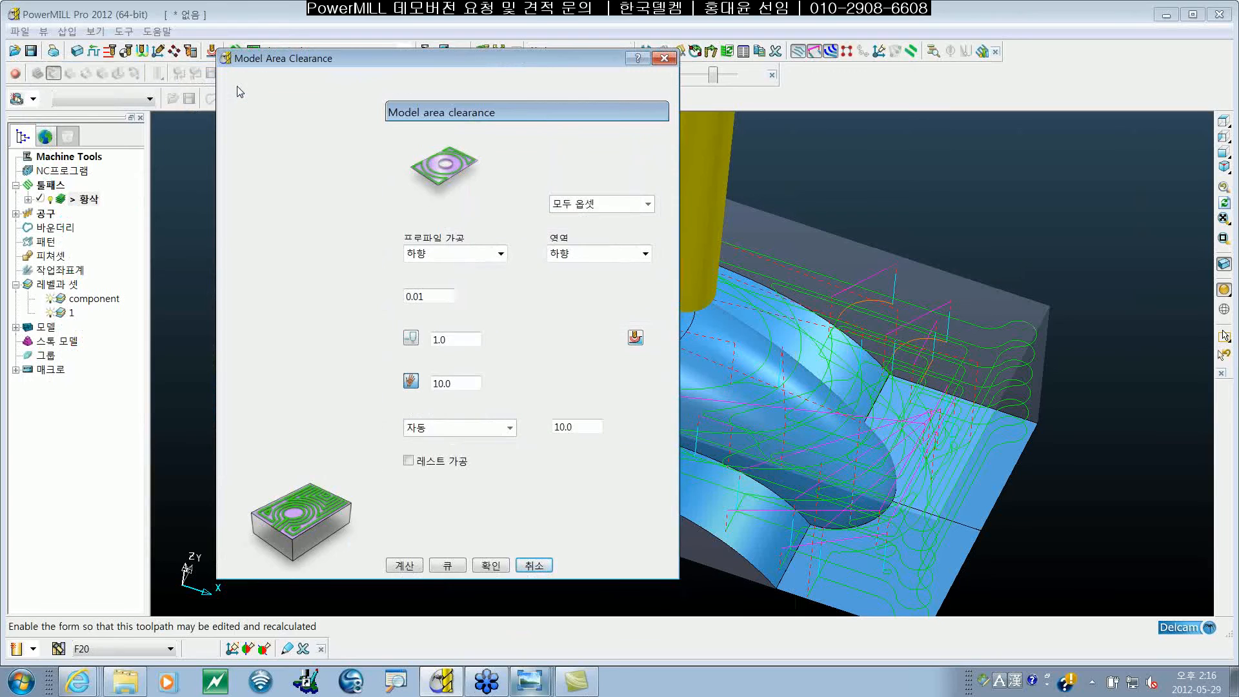
Open the component thickness settings of the 황삭 toolpath and move the forms aside to expose the model
click(634, 338)
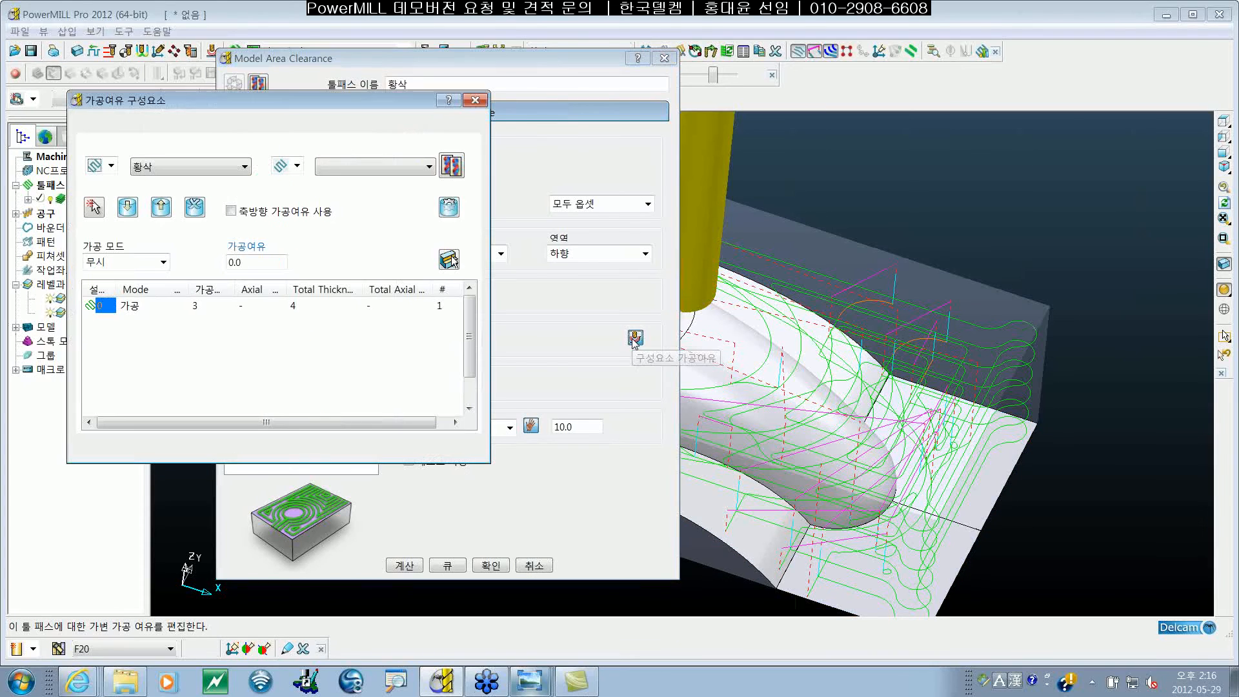
drag(403, 105, 501, 115)
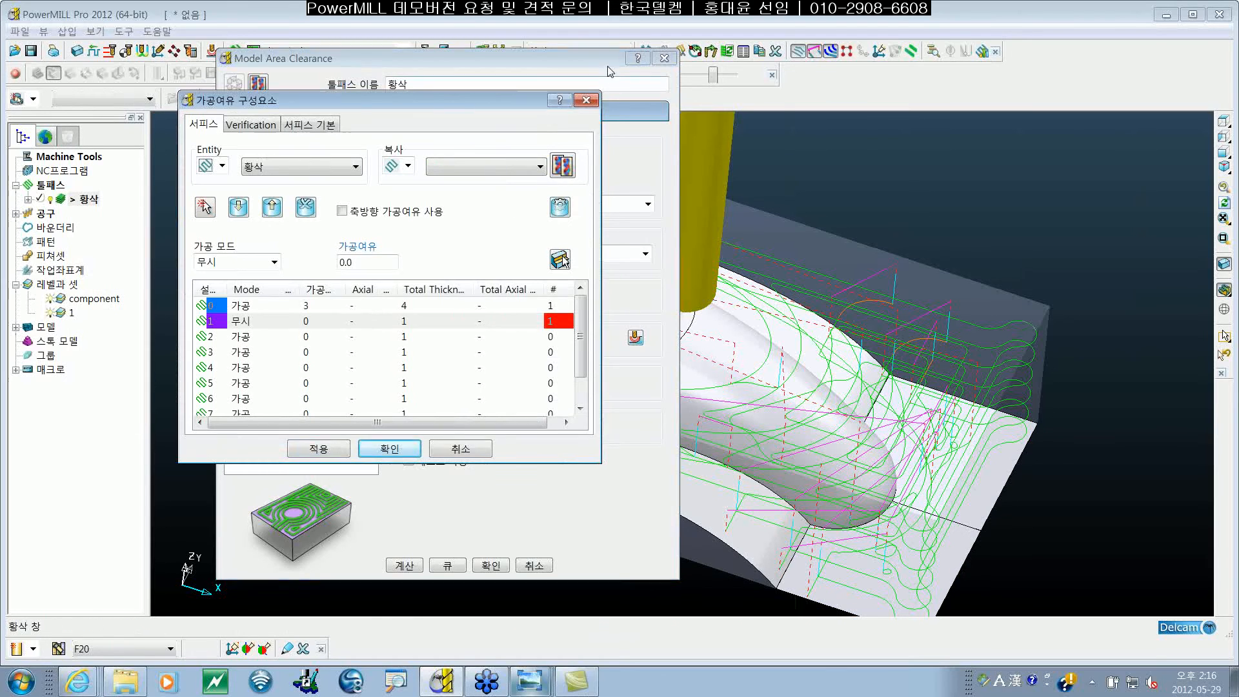
drag(595, 65, 279, 74)
drag(446, 85, 346, 85)
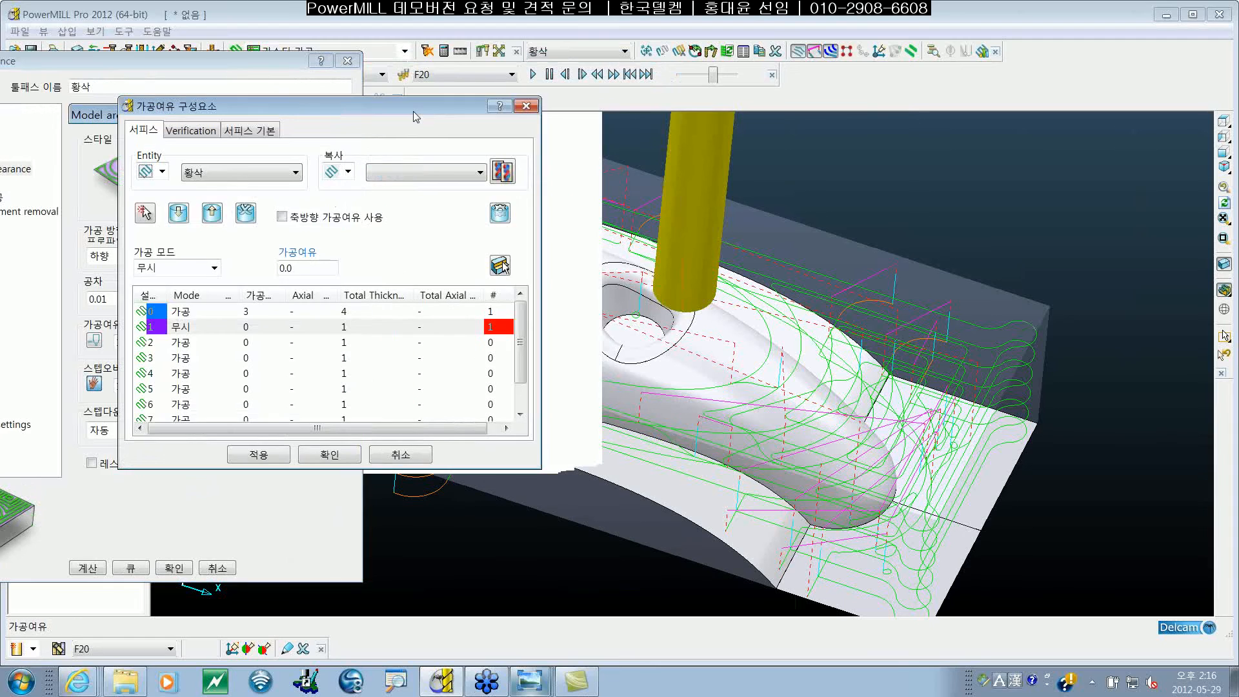
middle_drag(514, 210, 603, 252)
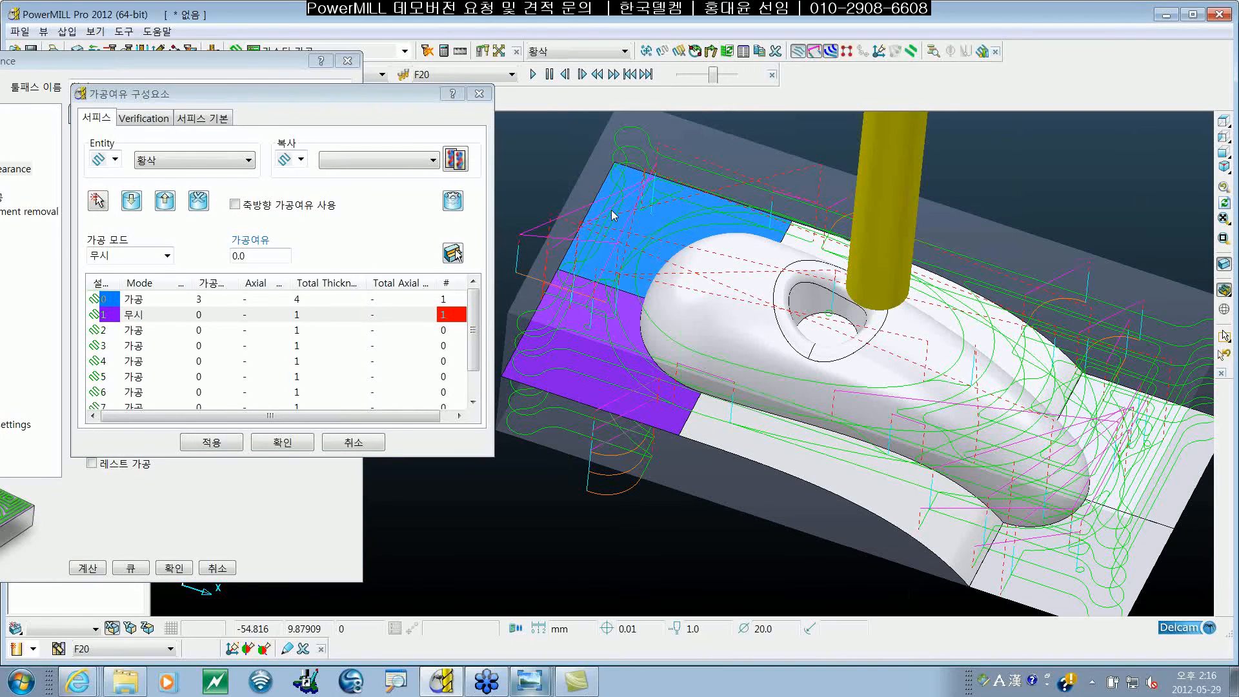
middle_drag(968, 451, 886, 423)
Choose thickness set 2 and start a model selection for it filtered by Level or Set
click(204, 330)
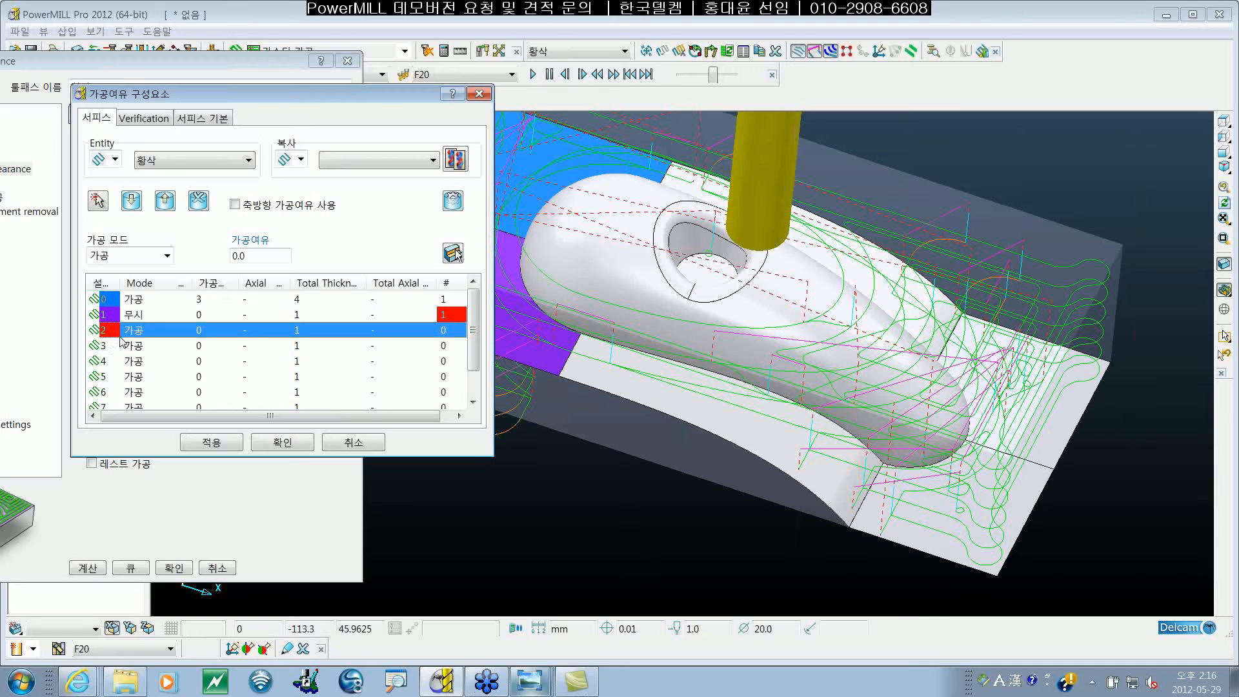
middle_drag(594, 381, 563, 361)
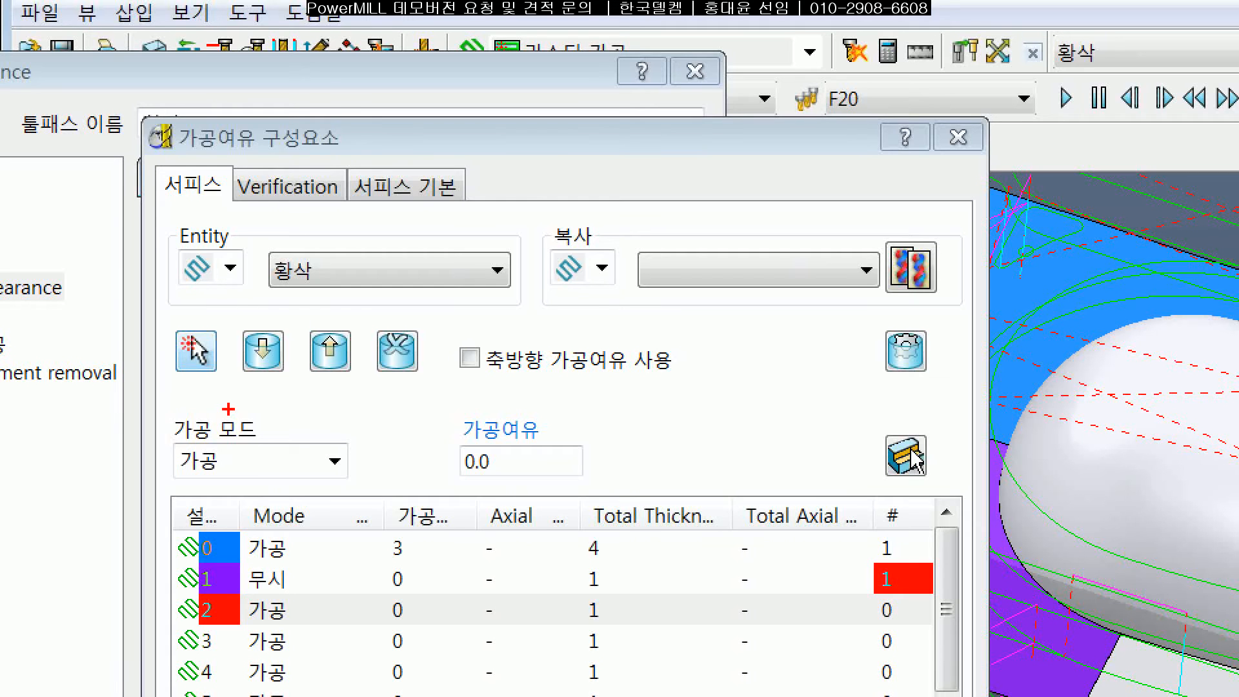
drag(113, 202, 128, 244)
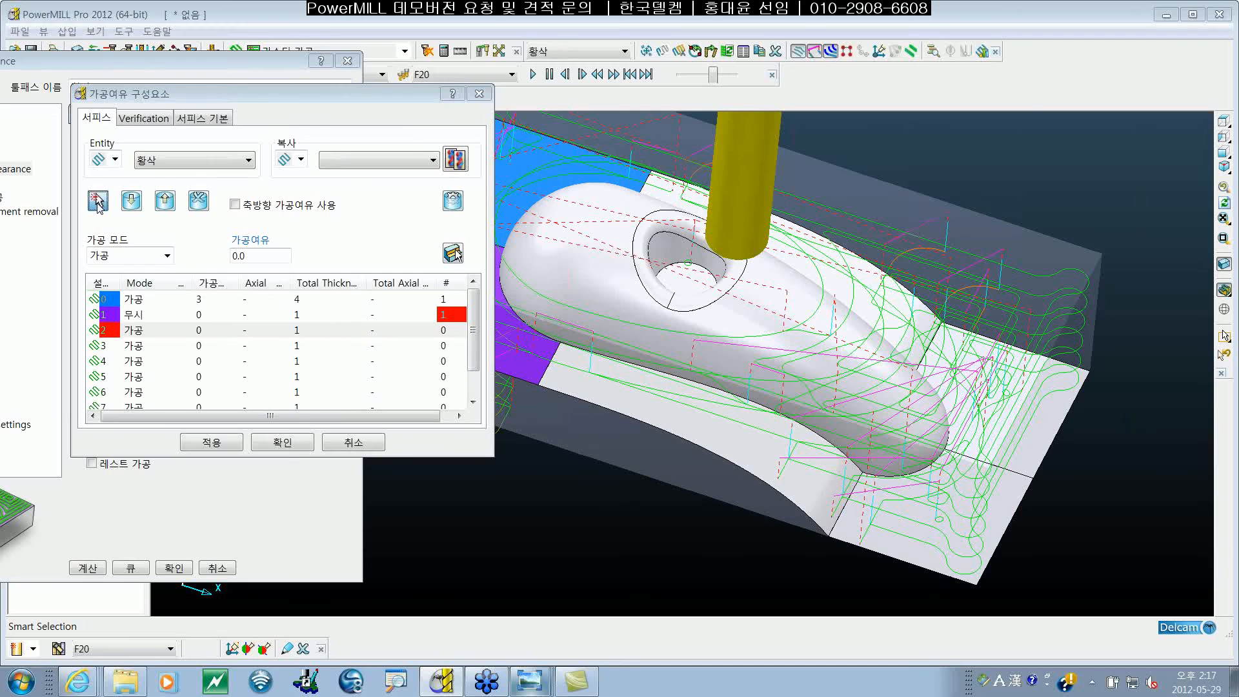
click(454, 252)
drag(117, 25, 324, 128)
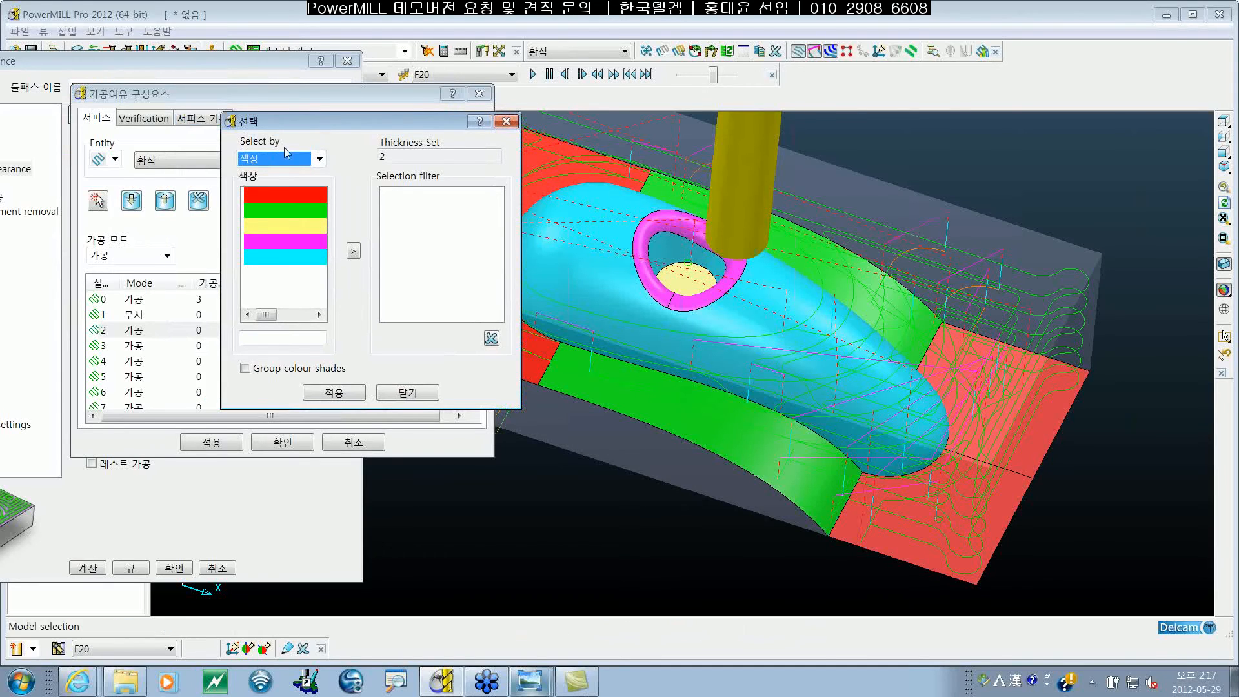
click(320, 160)
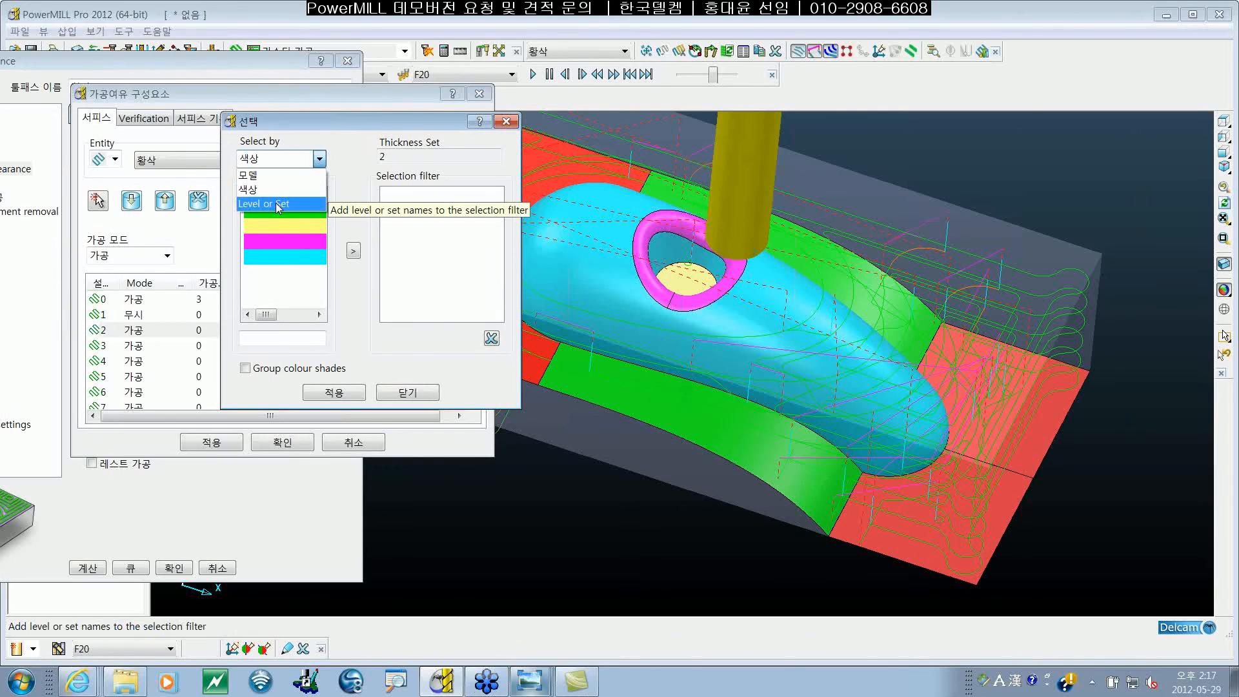
click(278, 204)
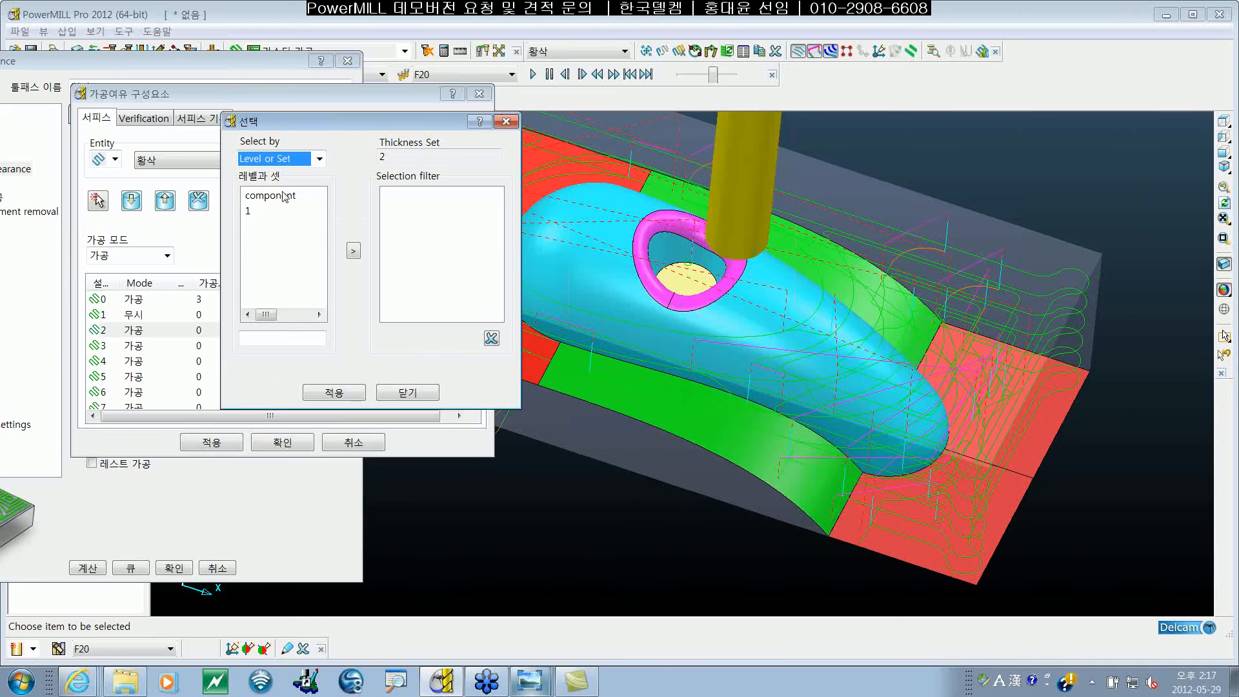
Add level 1 to the selection filter and assign its surfaces to thickness set 2
click(259, 211)
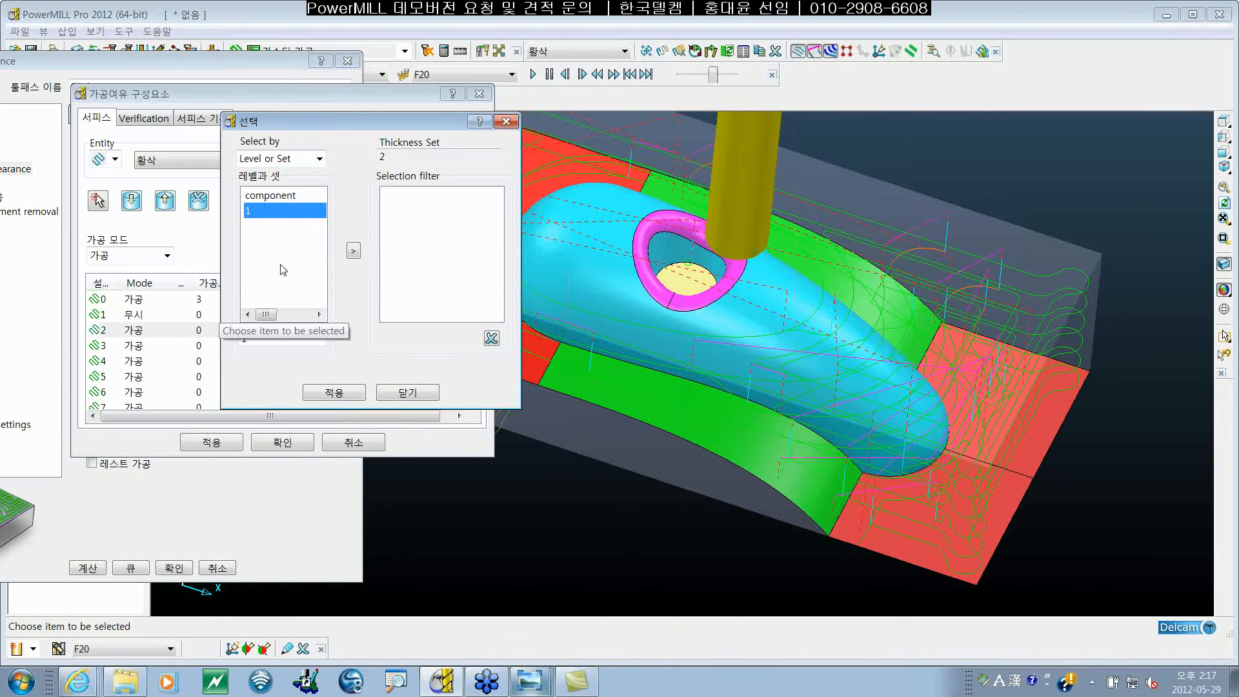
click(353, 251)
click(354, 251)
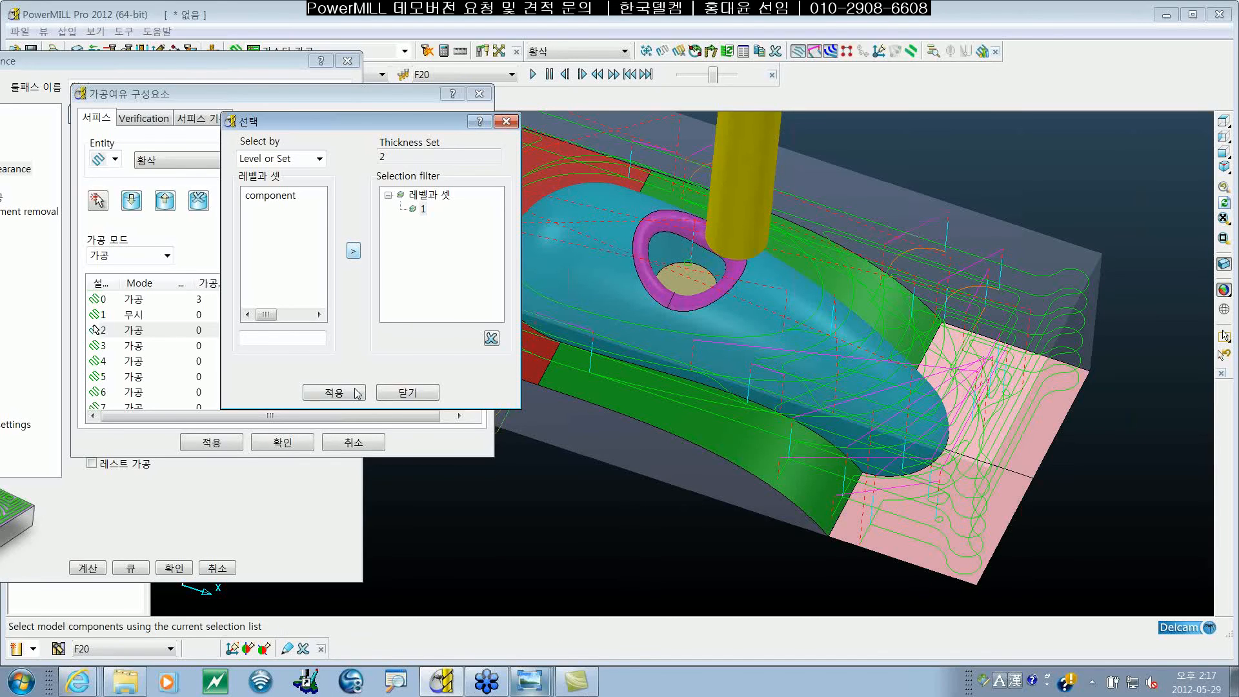
click(403, 392)
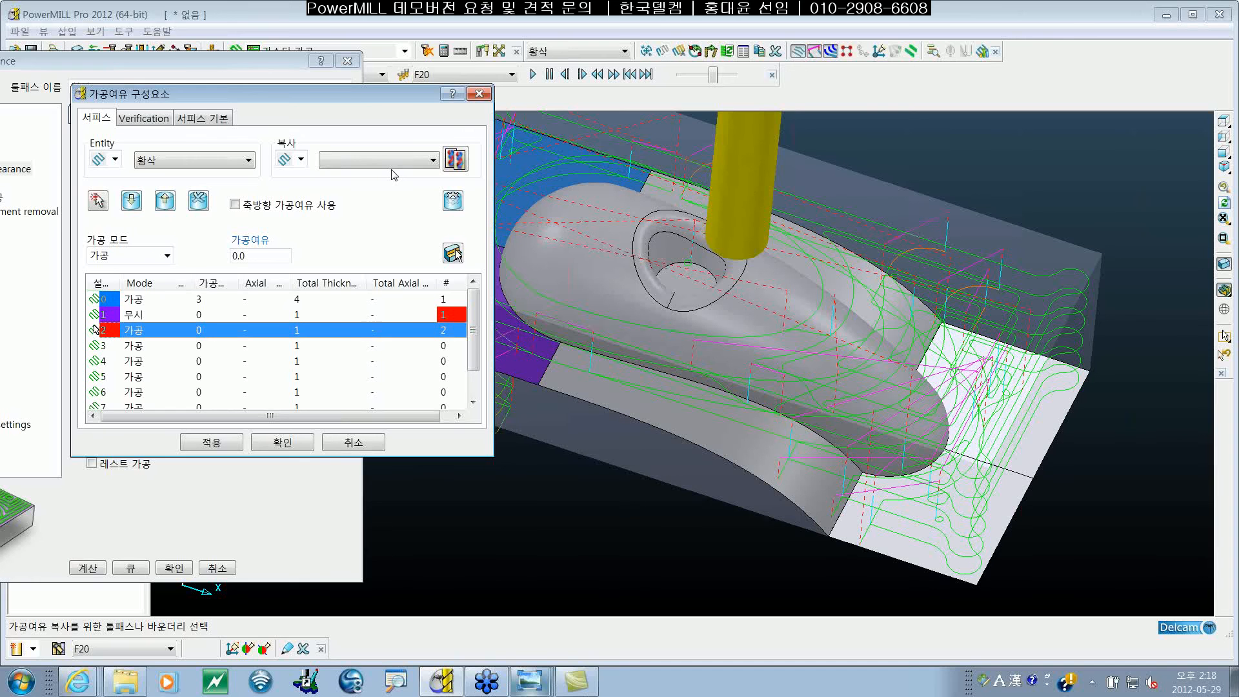
Set the thickness of set 2 to 3 mm, accept the component thickness settings, and recalculate the 황삭 toolpath
drag(373, 224, 250, 220)
text(3)
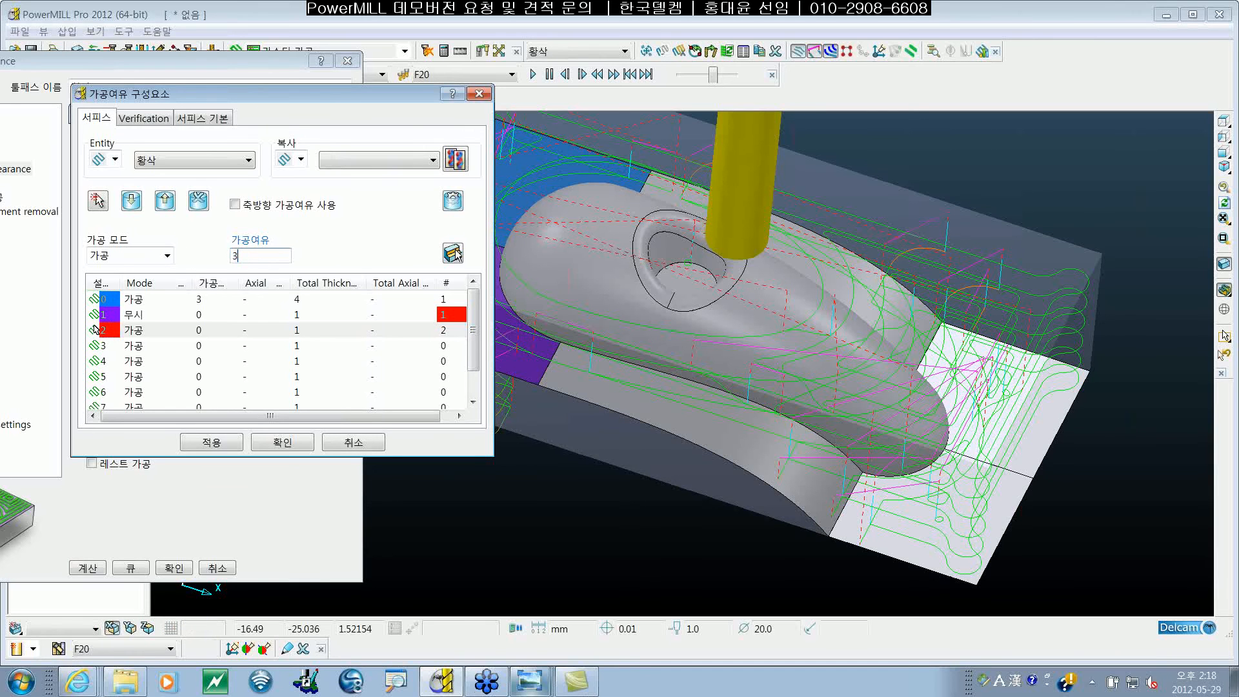
key(Return)
click(230, 445)
click(264, 508)
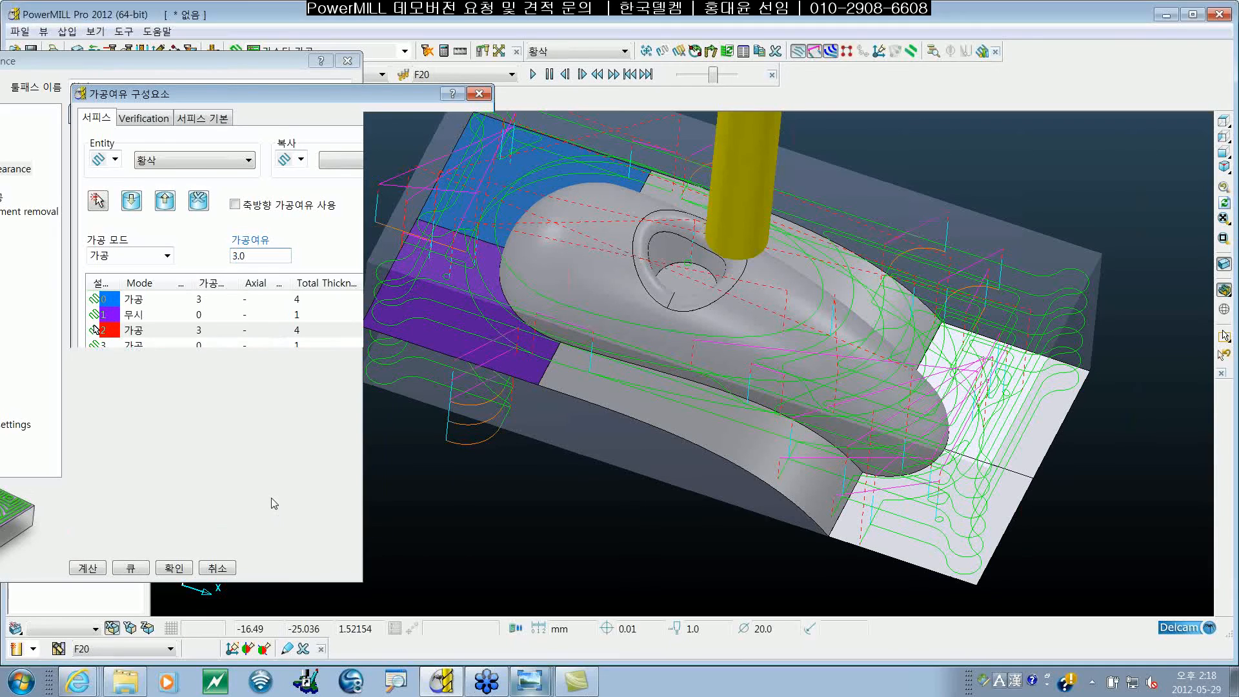
click(277, 442)
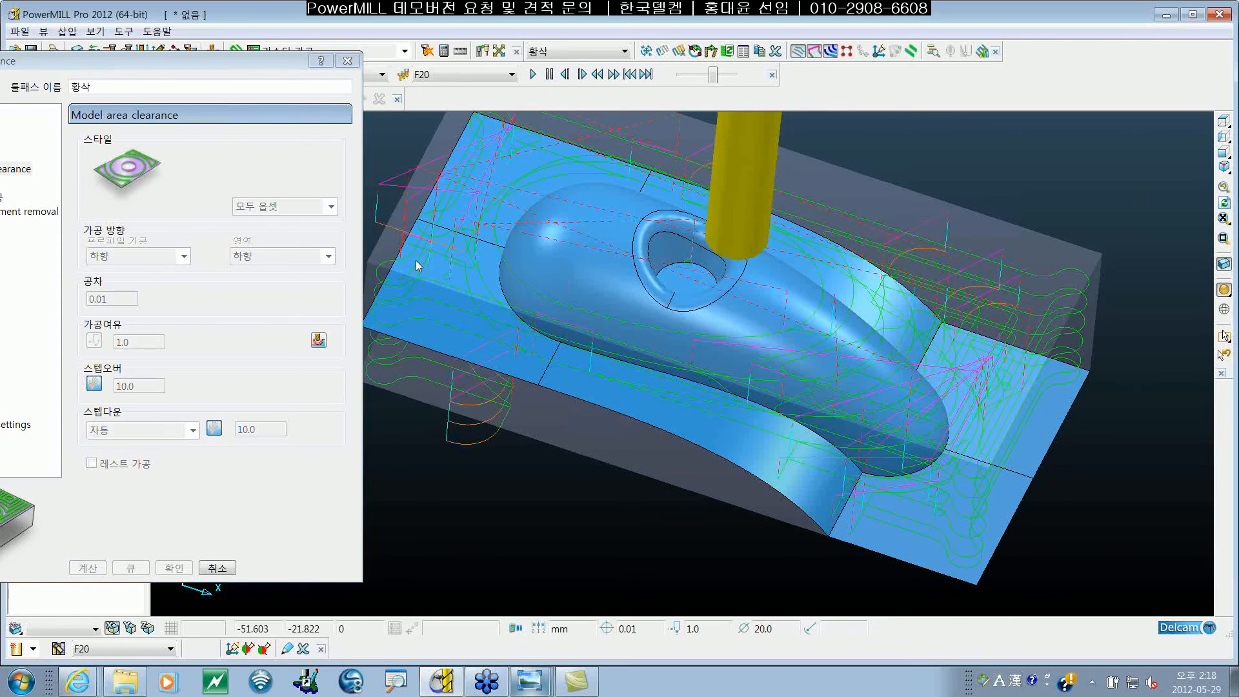
View the model along the X axis and examine the gap between the lowest toolpath pass and the model's base
middle_drag(659, 331, 440, 401)
key(ctrl+6)
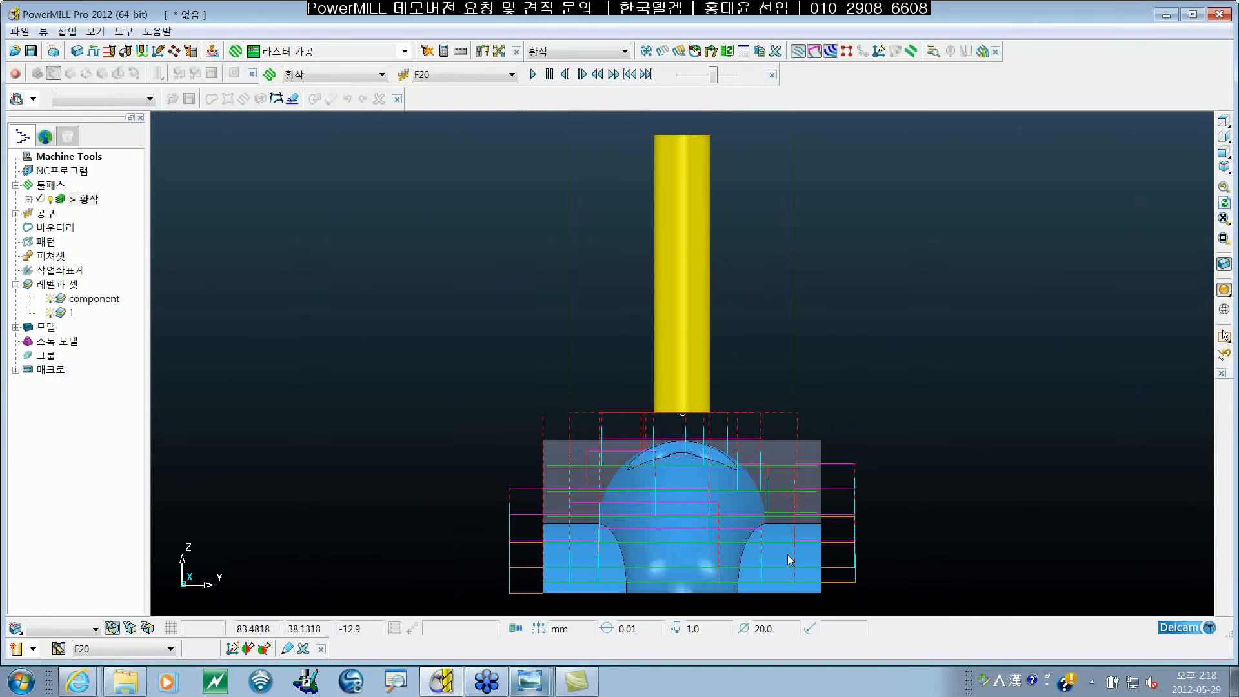
shift+middle_drag(788, 553, 791, 381)
ctrl+shift+middle_drag(517, 362, 743, 440)
scroll(905, 442, up, 5)
shift+middle_drag(905, 441, 838, 432)
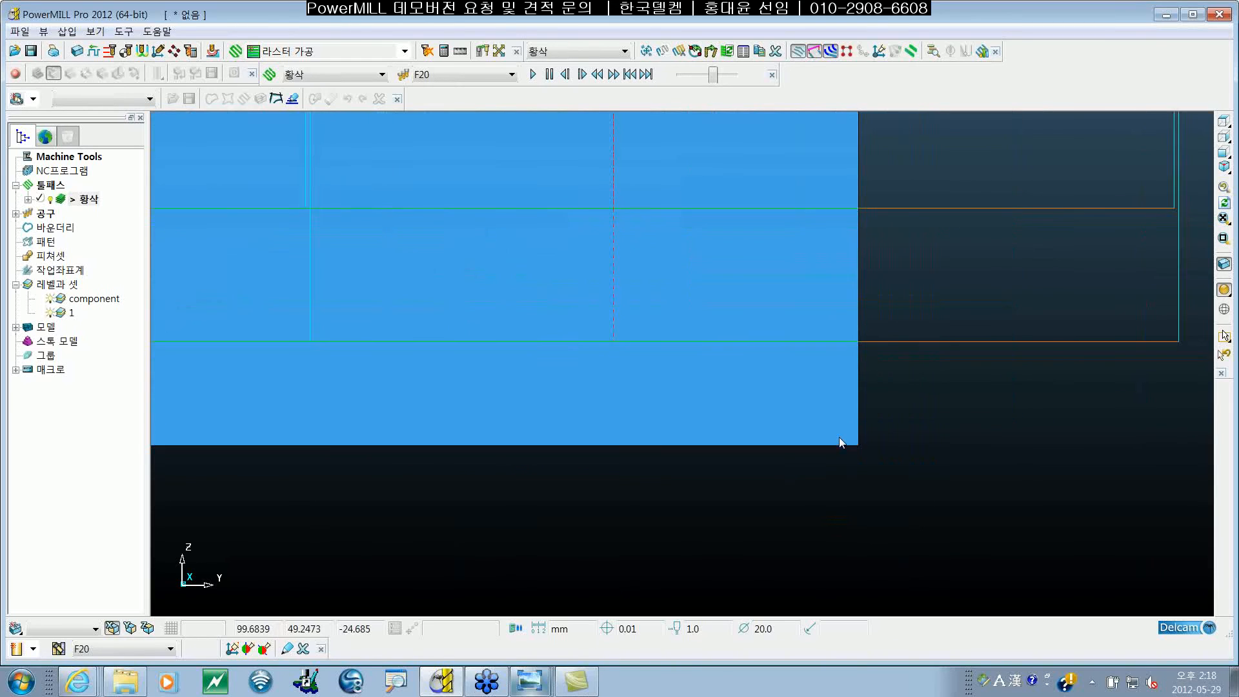
scroll(839, 436, up, 8)
scroll(747, 387, down, 5)
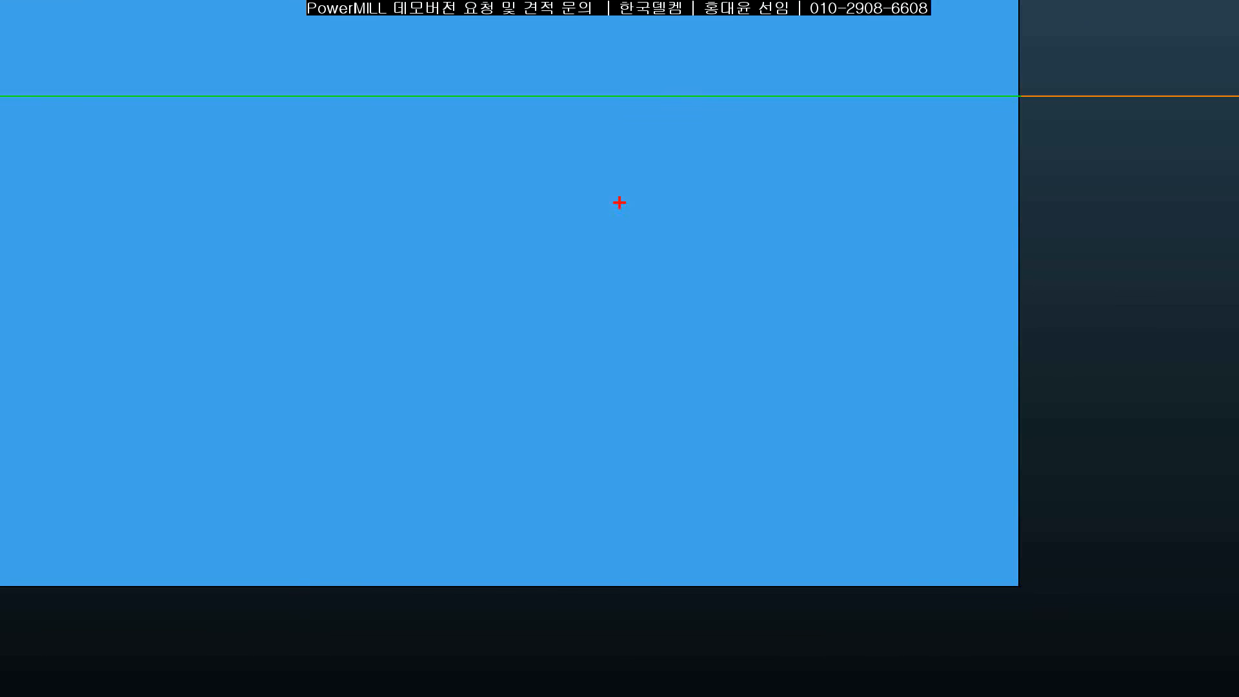
mouse_move(685, 98)
mouse_down()
mouse_move(694, 576)
mouse_move(682, 599)
mouse_move(740, 529)
mouse_up()
mouse_move(685, 97)
mouse_down()
mouse_move(629, 163)
mouse_move(818, 210)
mouse_up()
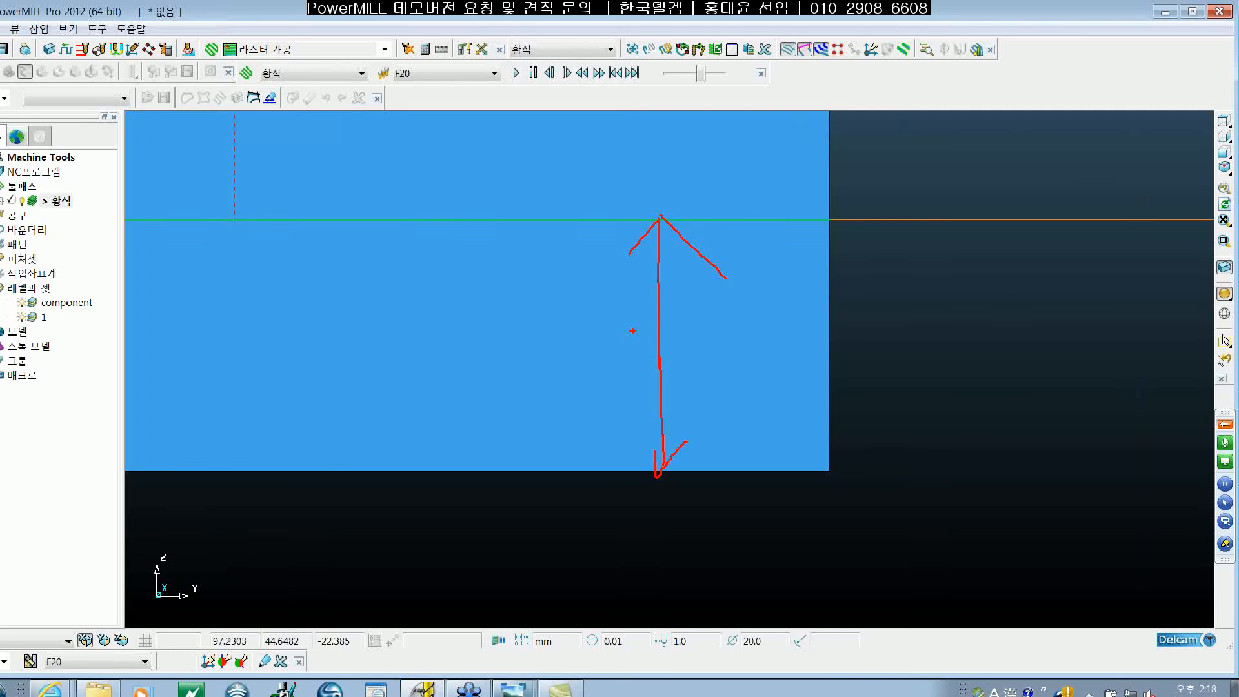
key(Escape)
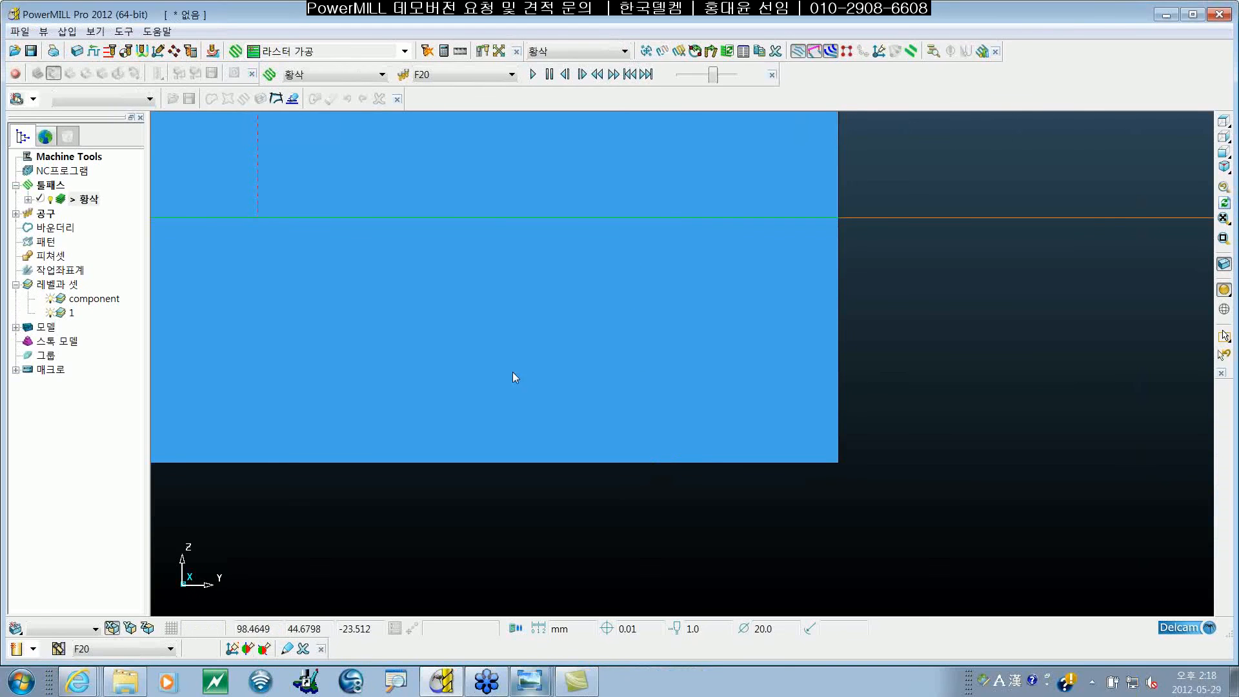
Examine the recalculated toolpath passes over the flat surfaces at the model's +X end in a 3D view
scroll(728, 405, down, 4)
scroll(728, 406, down, 3)
middle_drag(717, 401, 840, 513)
scroll(852, 517, up, 3)
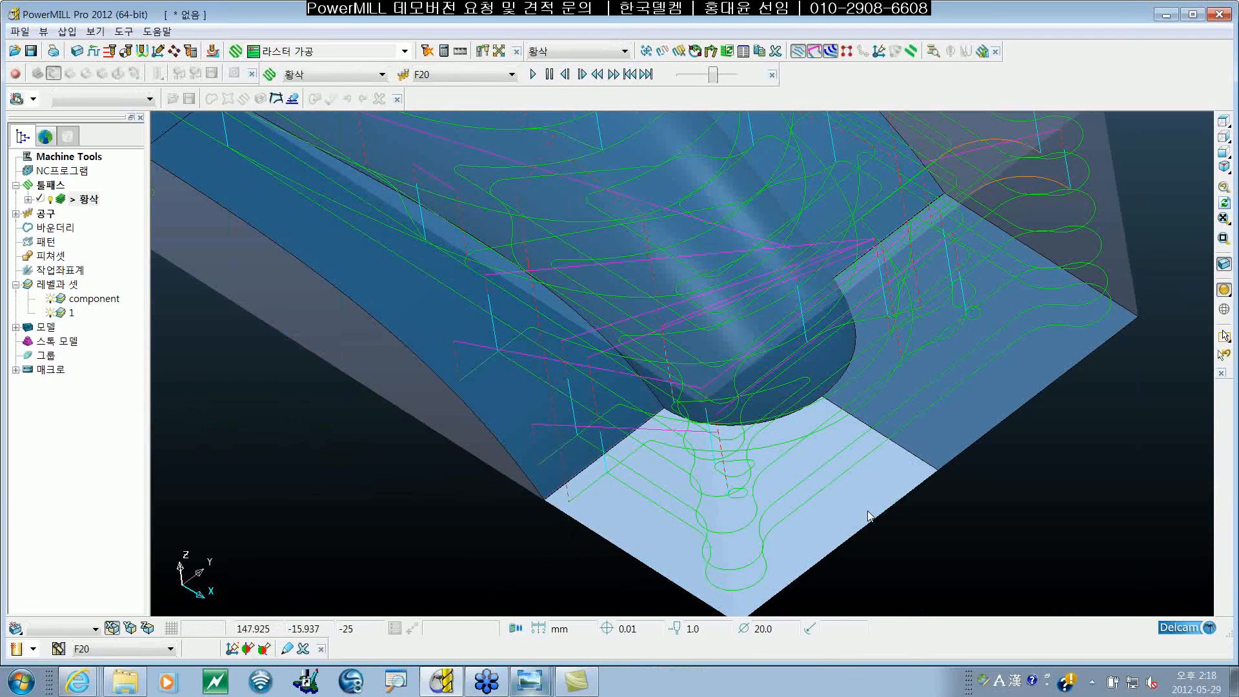
scroll(869, 516, down, 2)
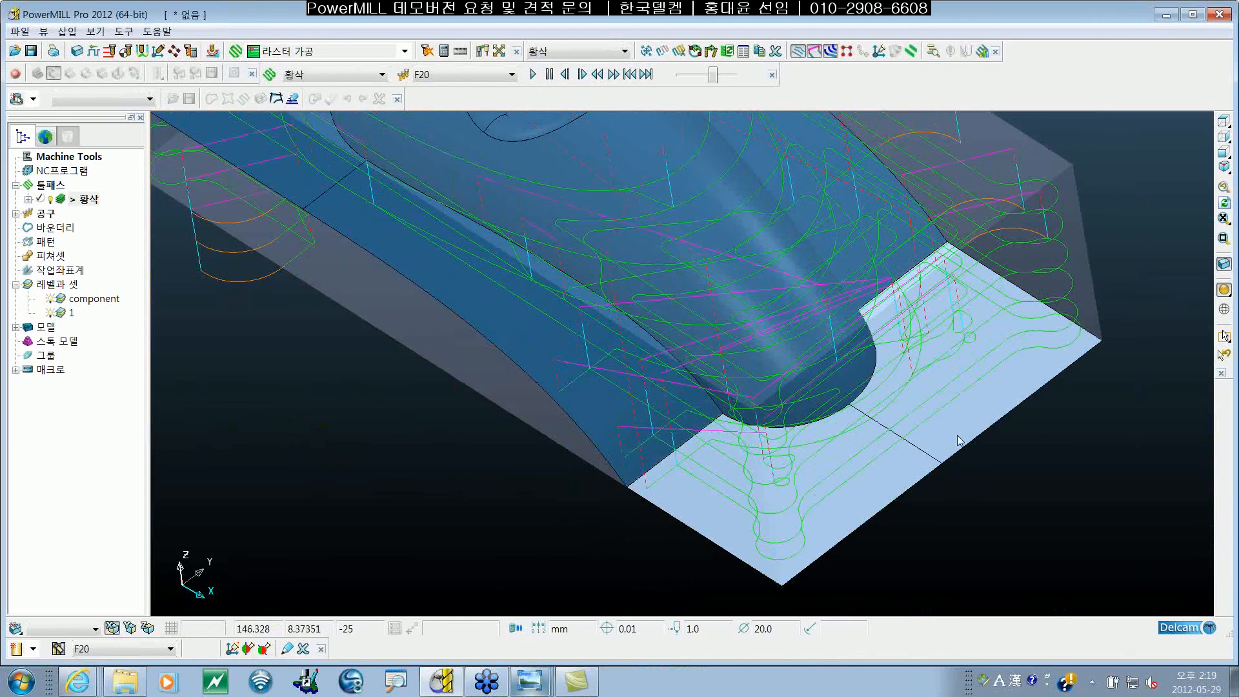
scroll(958, 440, down, 2)
scroll(846, 423, down, 2)
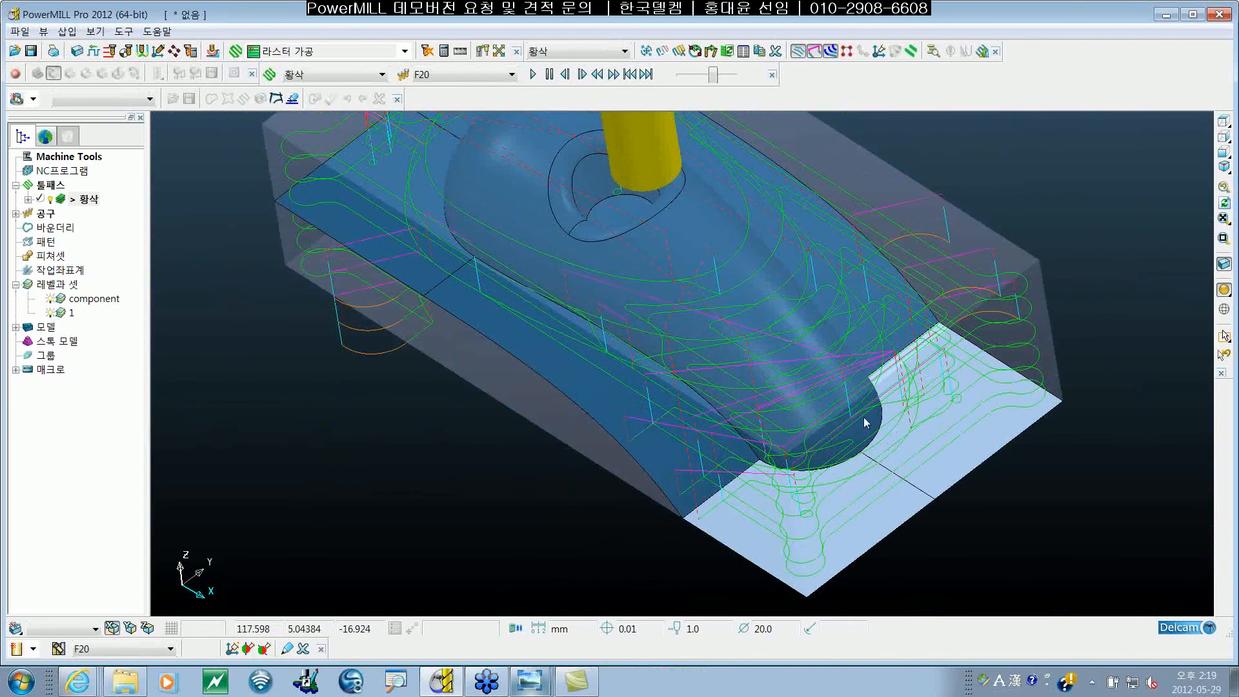
middle_drag(347, 421, 582, 417)
Switch level 1 off and back on to check which surfaces it controls
click(51, 315)
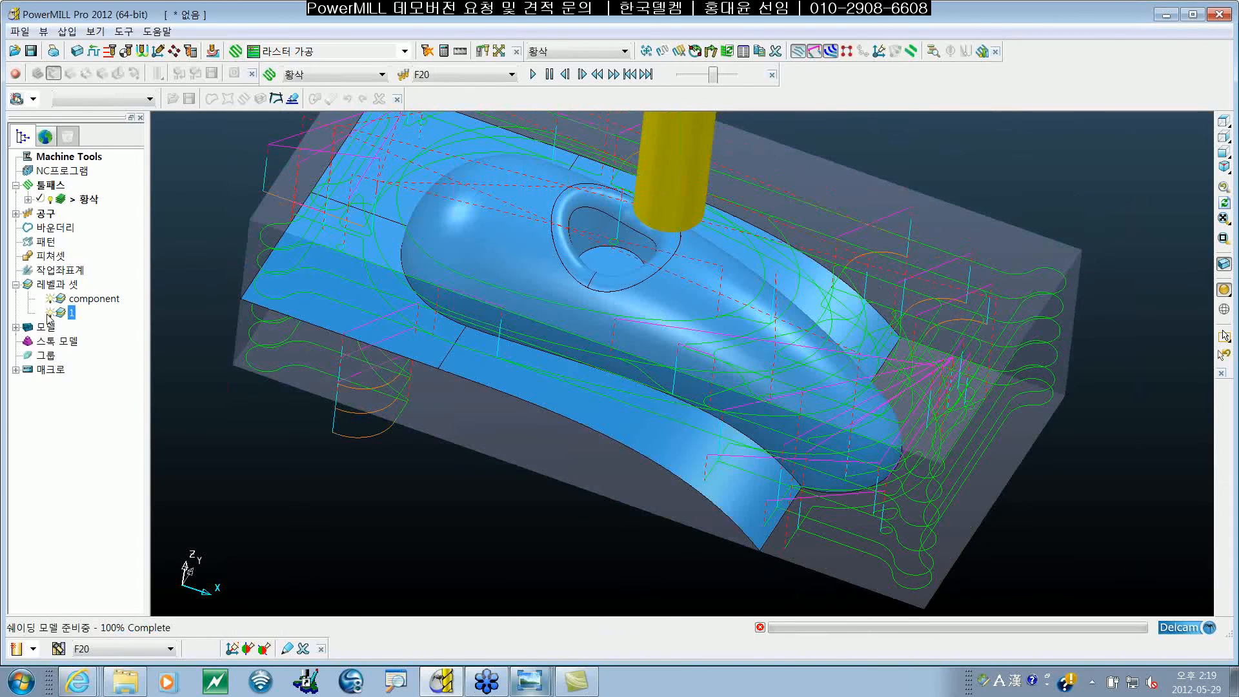
click(465, 571)
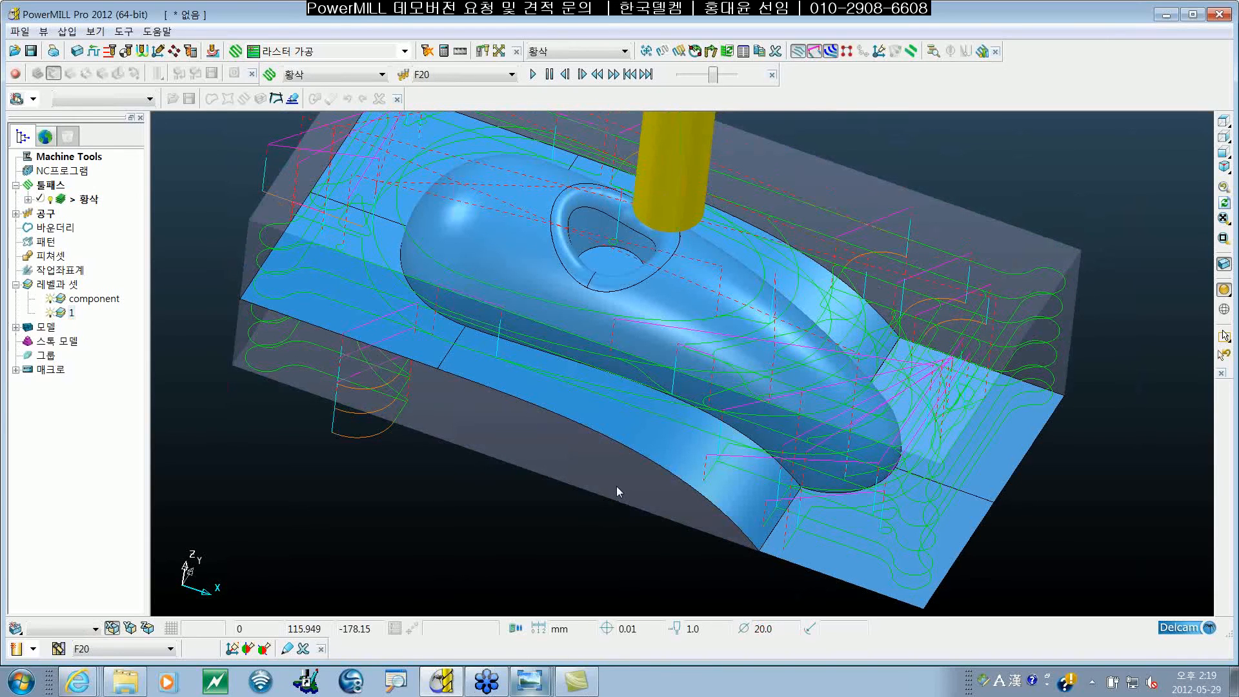
middle_drag(617, 486, 595, 494)
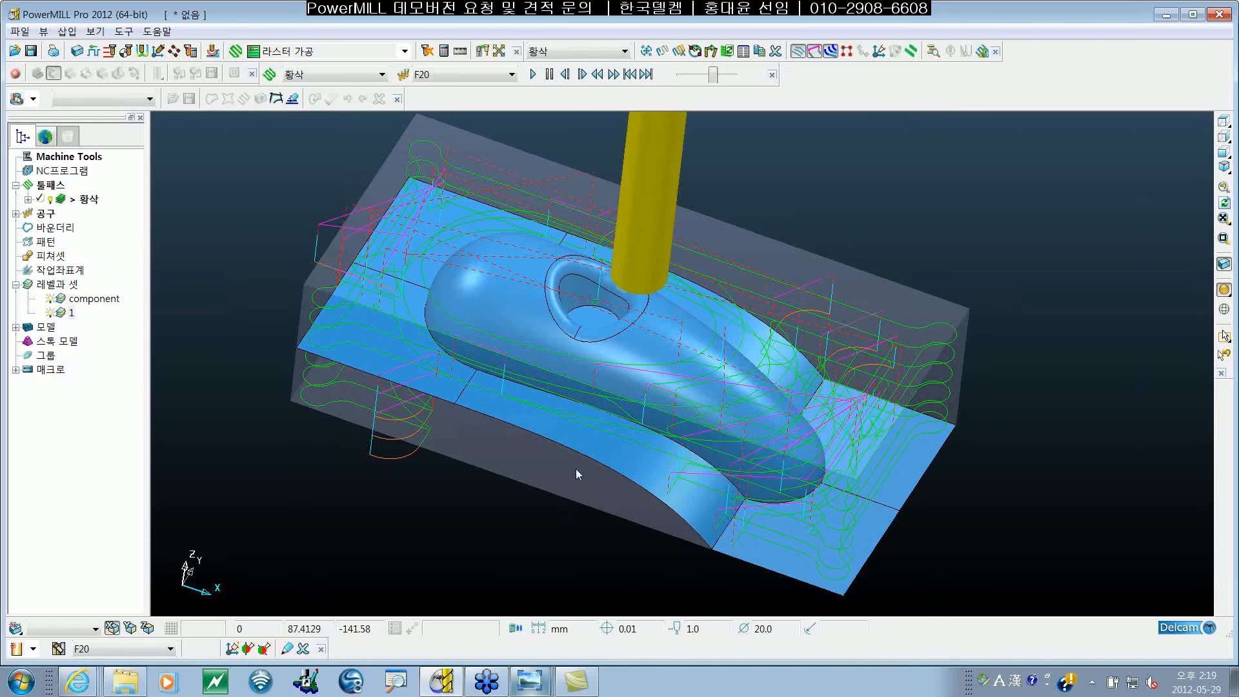
click(51, 314)
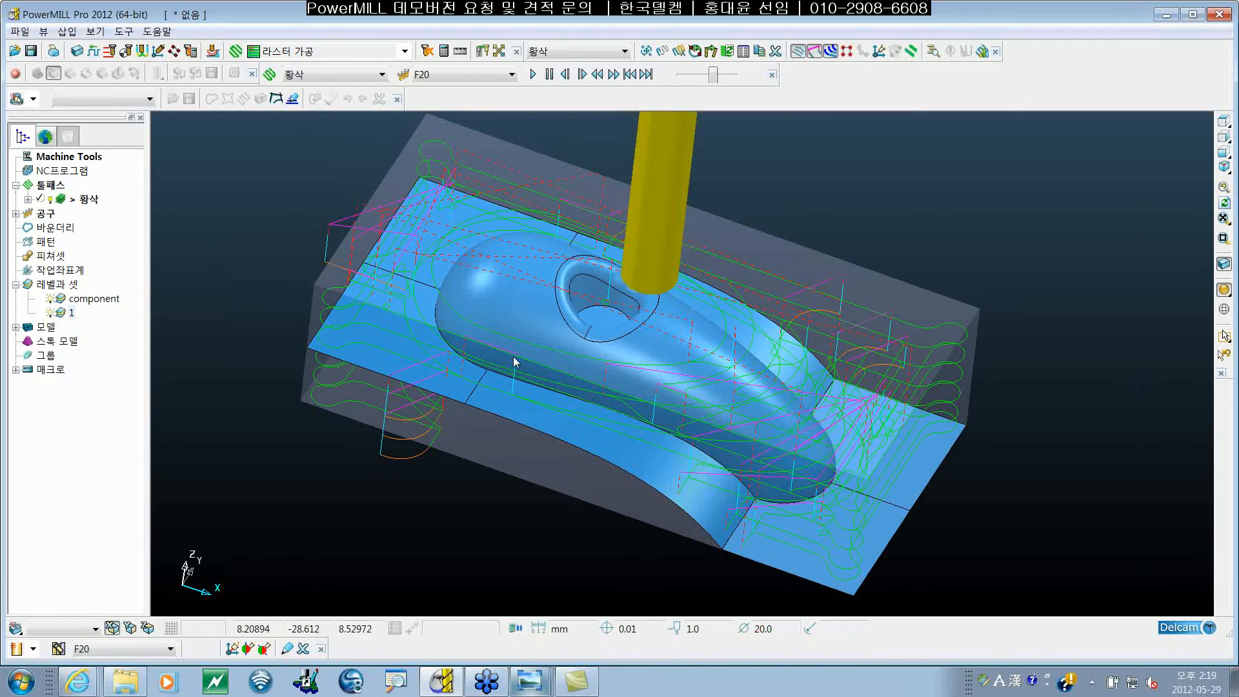
click(51, 313)
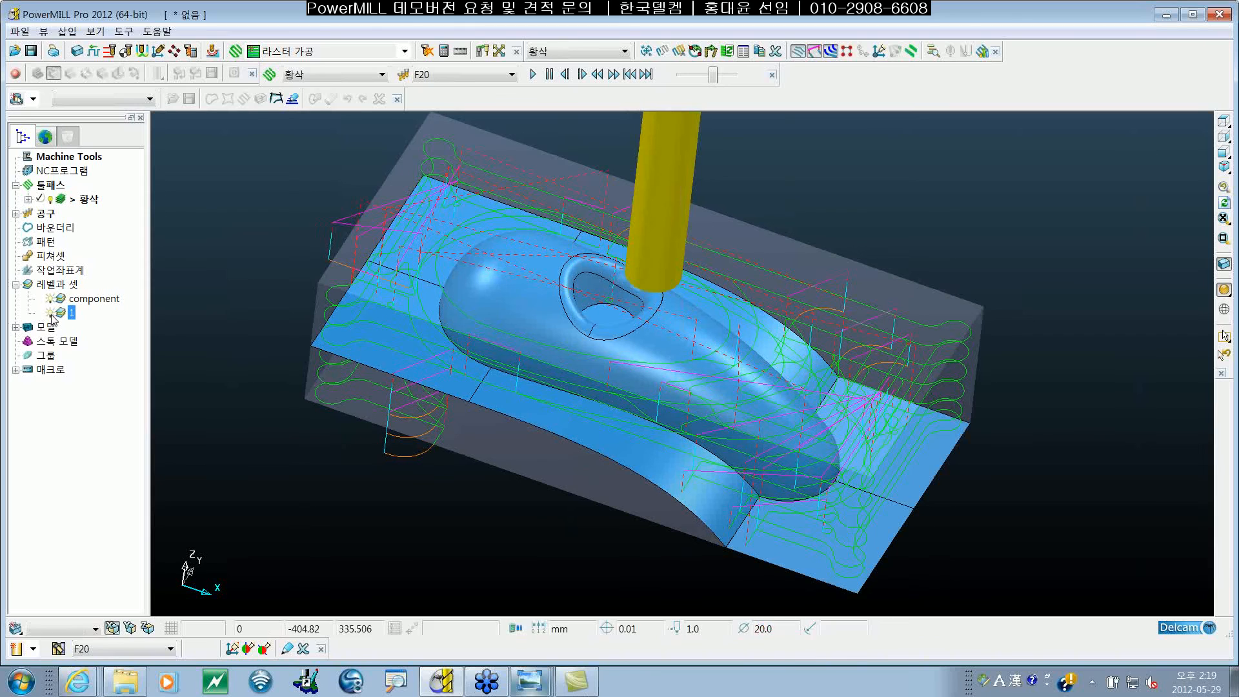
click(50, 313)
shift+middle_drag(577, 399, 592, 405)
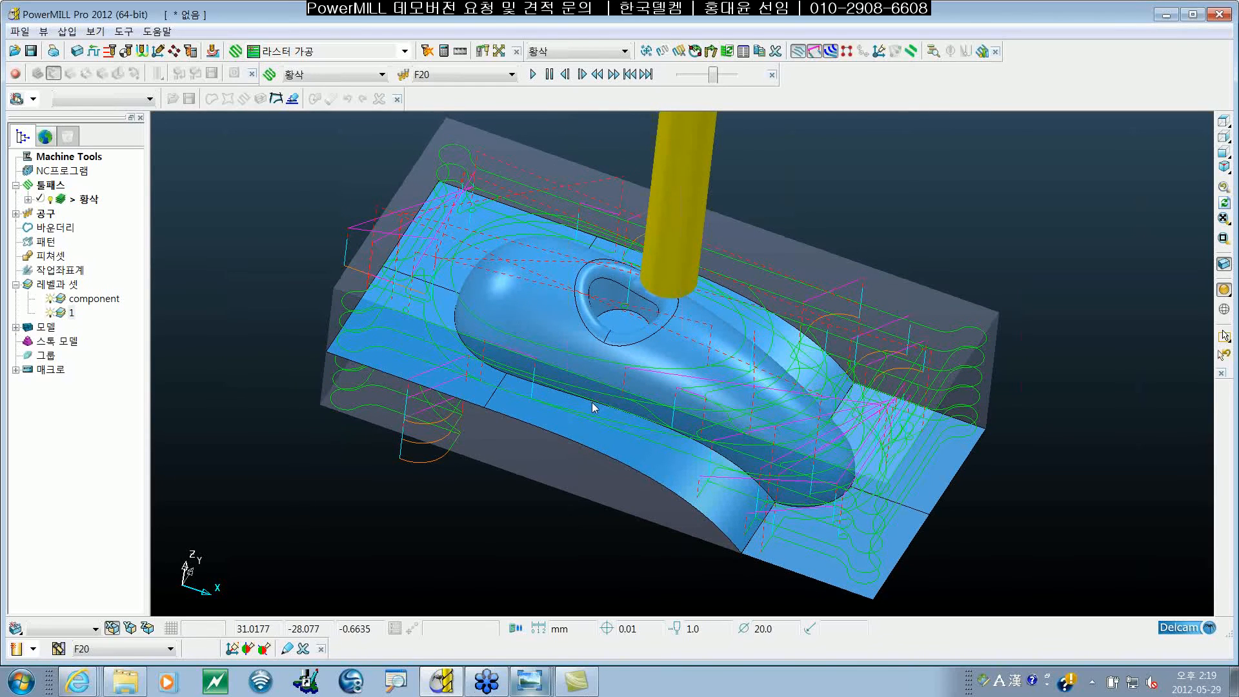
mouse_move(619, 413)
shift+middle_down()
mouse_move(600, 407)
mouse_move(620, 407)
shift+middle_up()
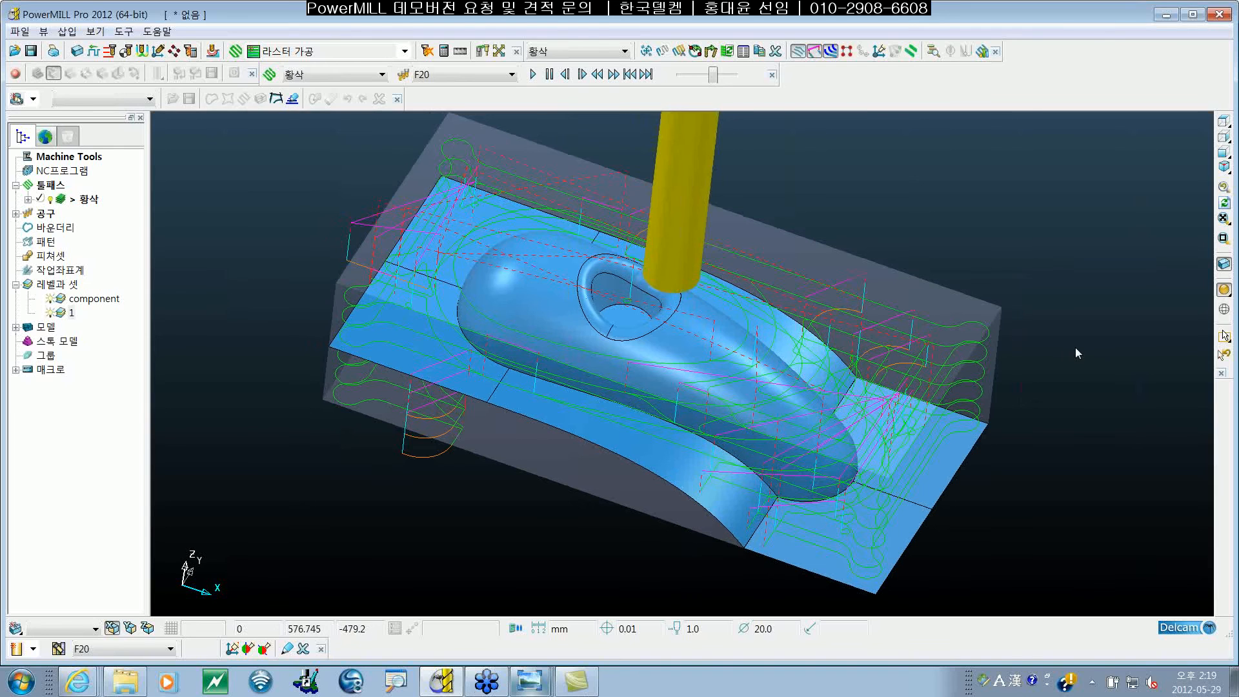
Shade the model in its own surface colours and deactivate the 황삭 toolpath
mouse_move(1225, 292)
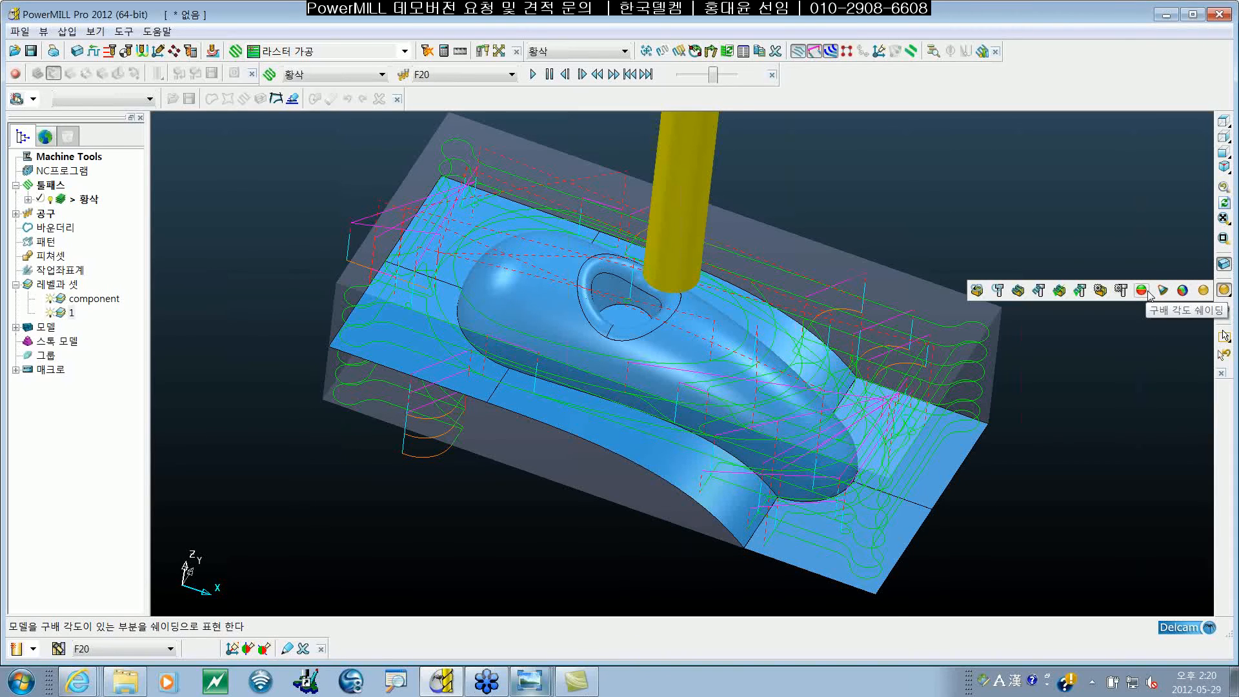
click(1182, 291)
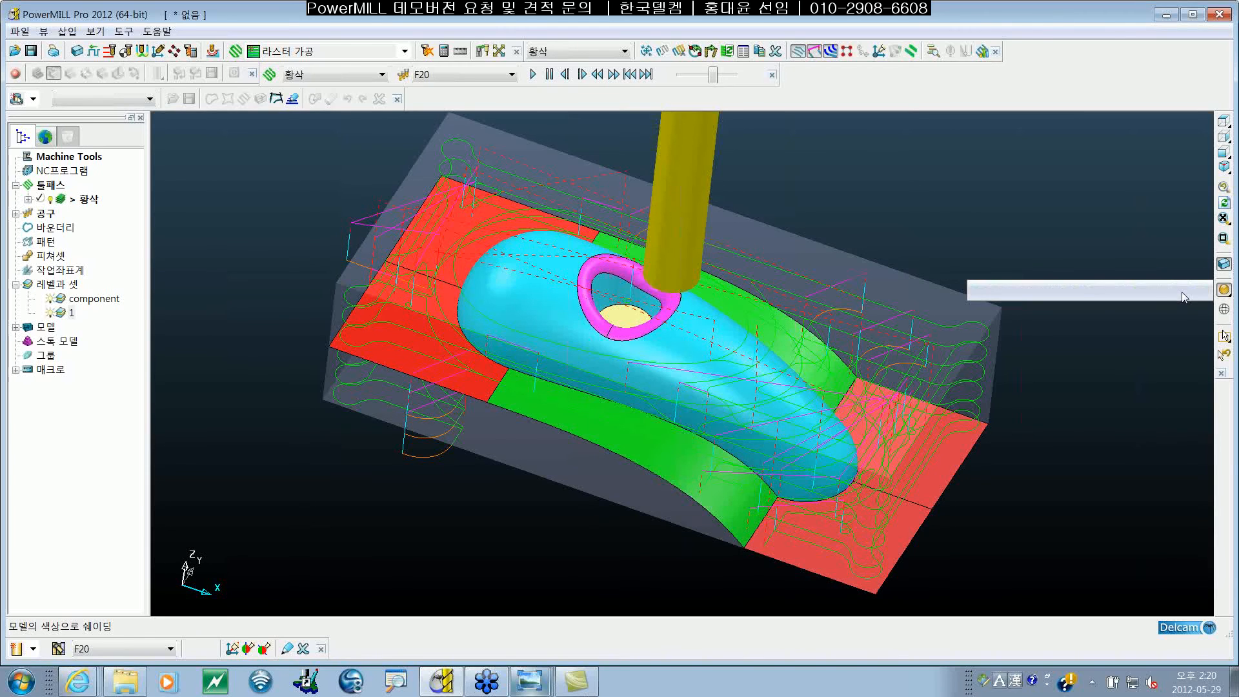
shift+middle_drag(938, 459, 929, 453)
shift+middle_drag(1063, 499, 578, 462)
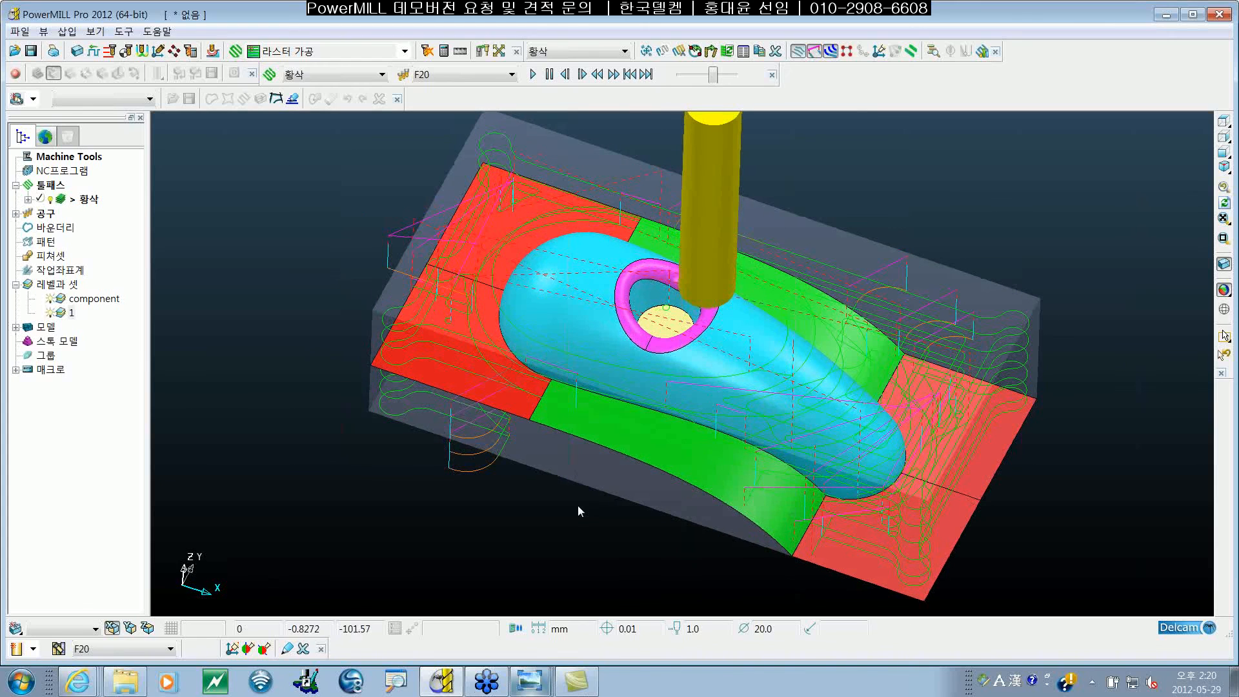
double_click(62, 199)
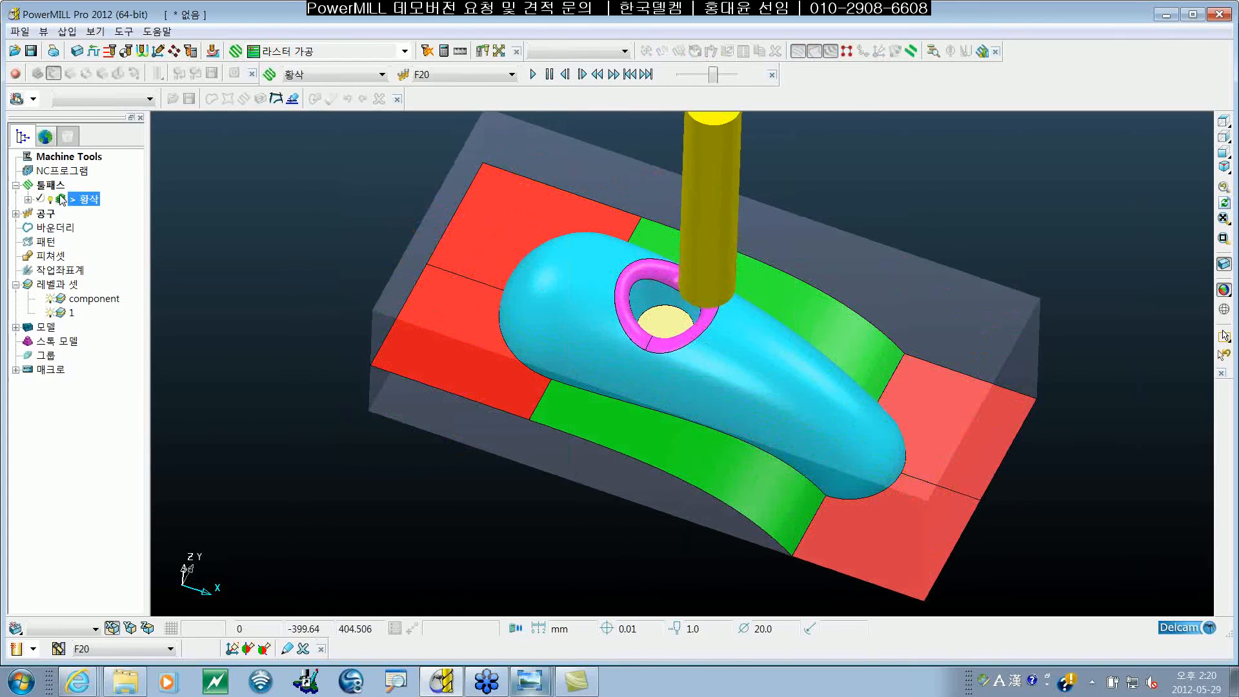
Activate the 황삭 toolpath to view its passes over the coloured model, and deactivate it again
double_click(62, 199)
mouse_move(525, 254)
shift+middle_down()
mouse_move(528, 269)
mouse_move(518, 255)
shift+middle_up()
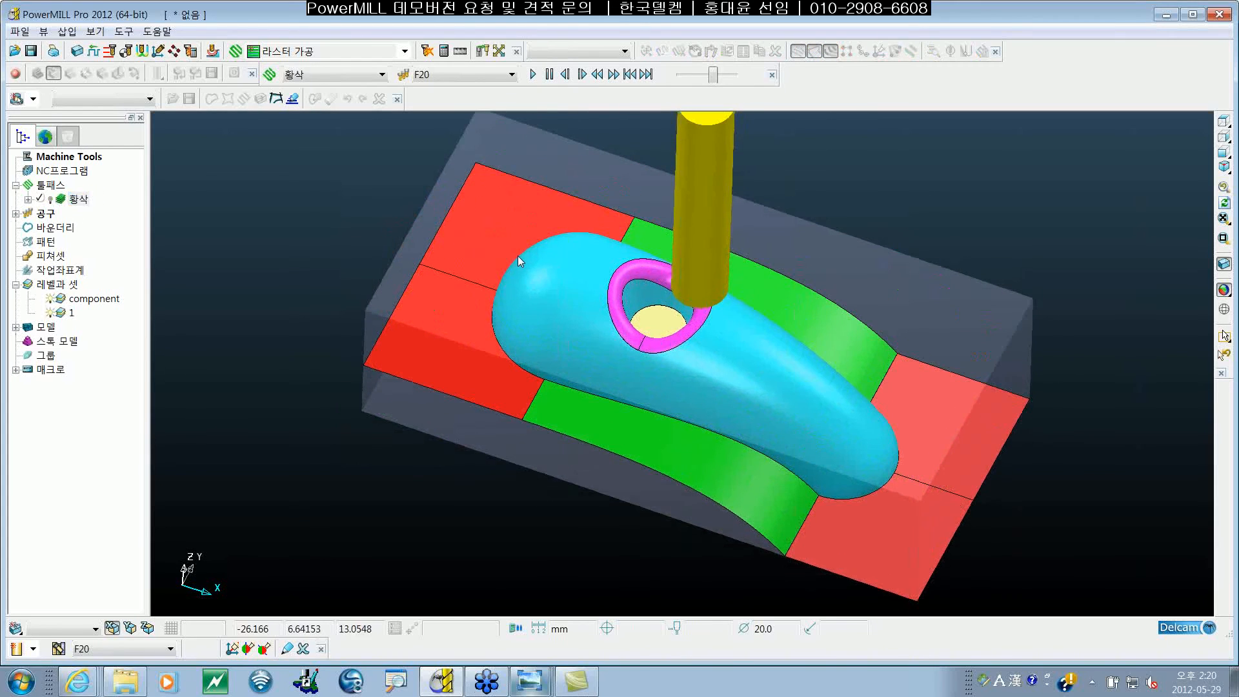
double_click(62, 200)
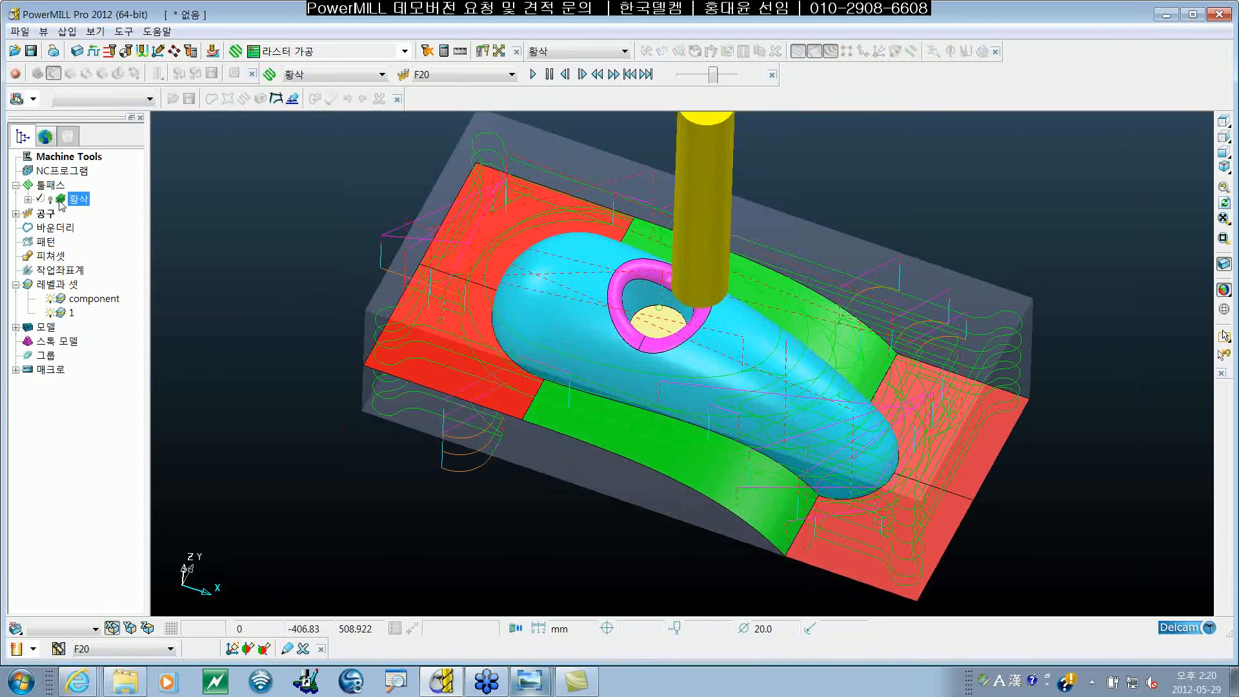
double_click(59, 200)
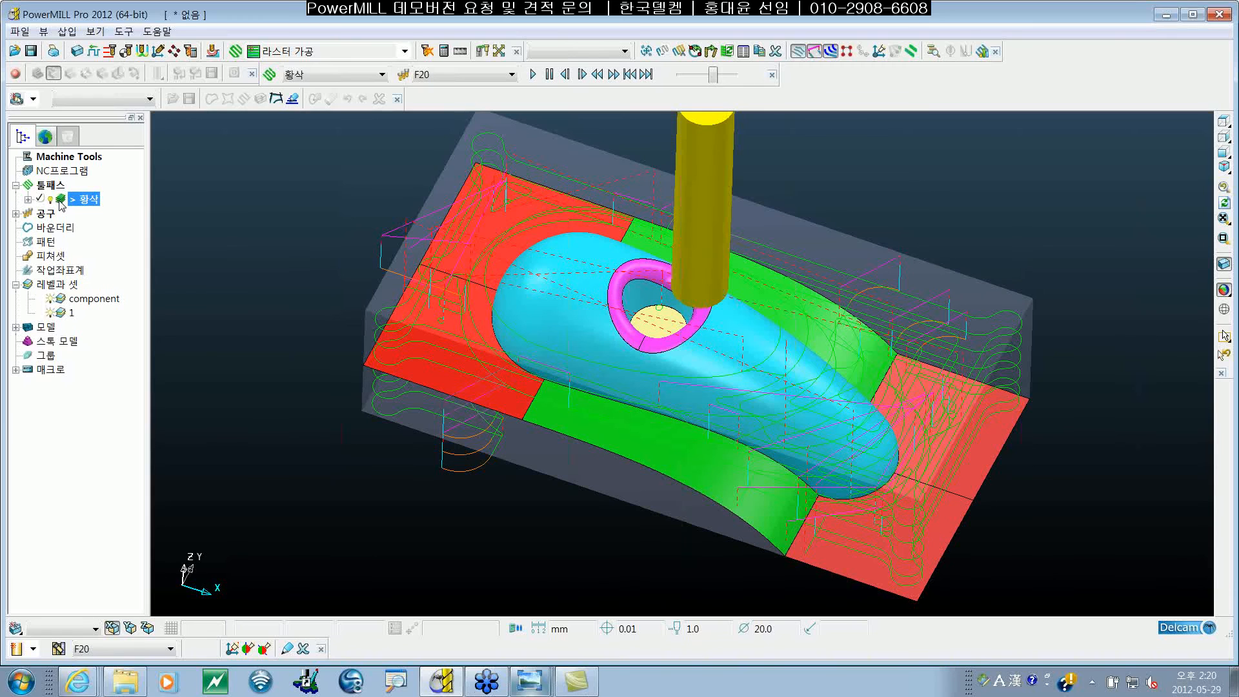
double_click(60, 201)
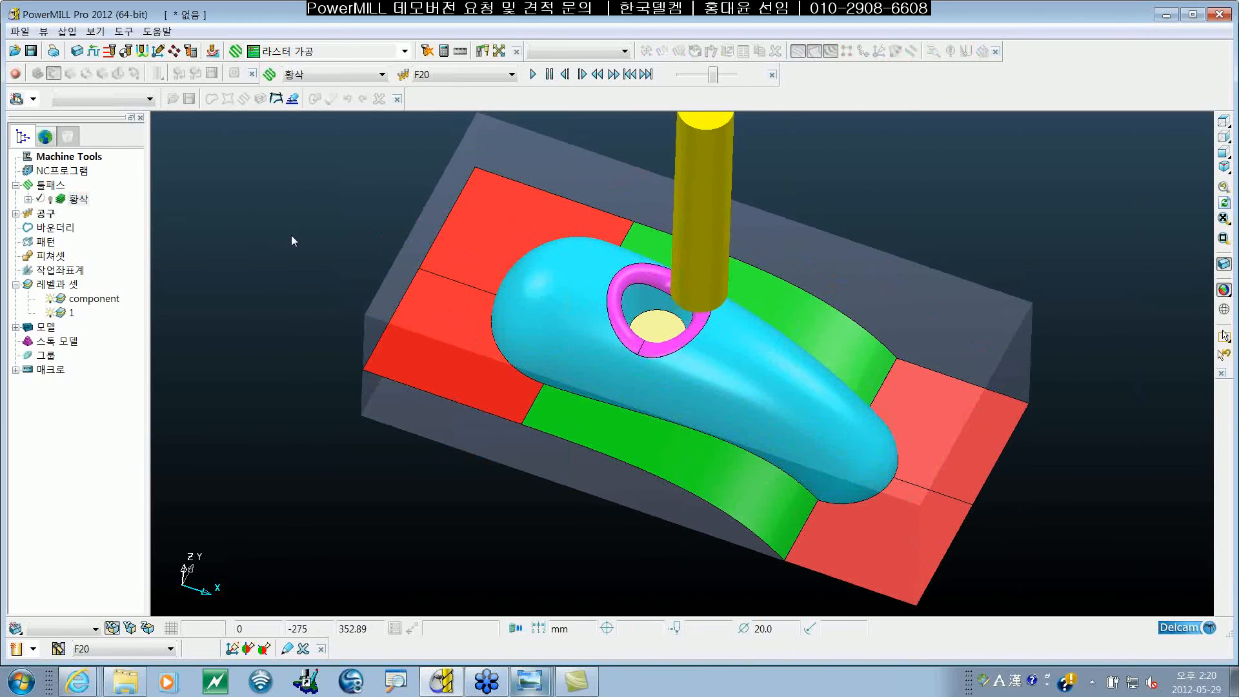
Examine the model's differently coloured surfaces in a 3D view, including the round pocket floor inside the magenta rim
mouse_move(291, 235)
middle_down()
mouse_move(316, 257)
mouse_move(322, 241)
mouse_move(300, 227)
middle_up()
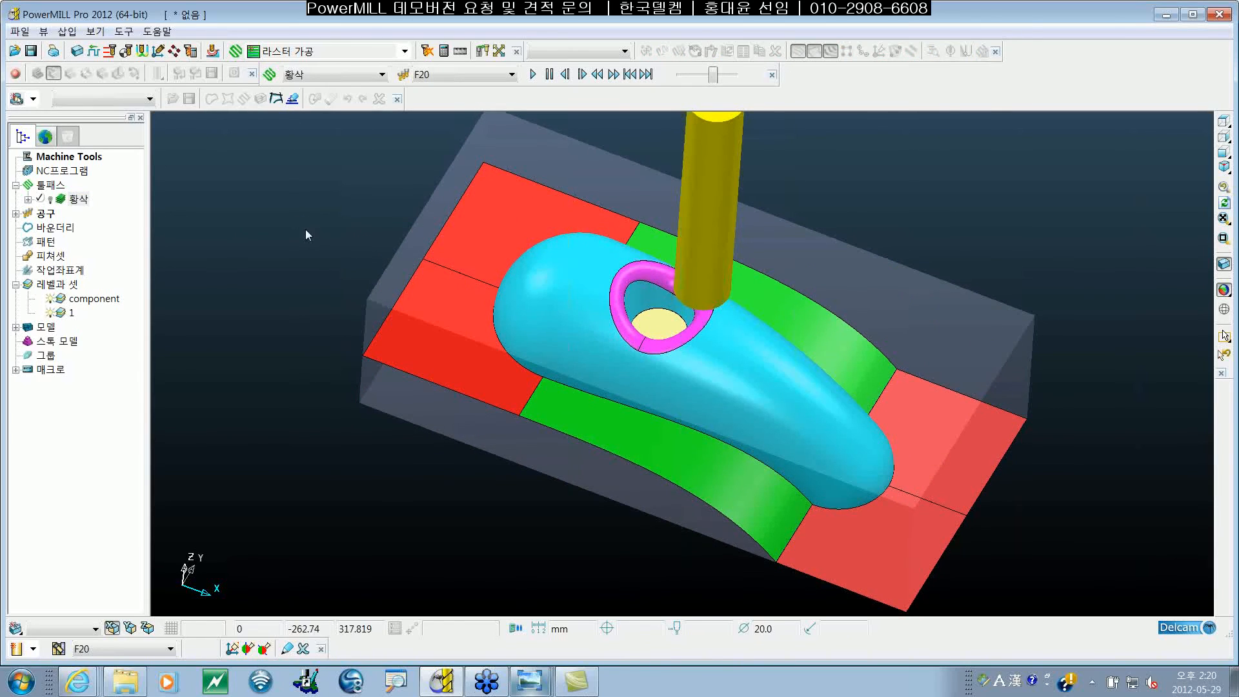
middle_drag(306, 230, 301, 233)
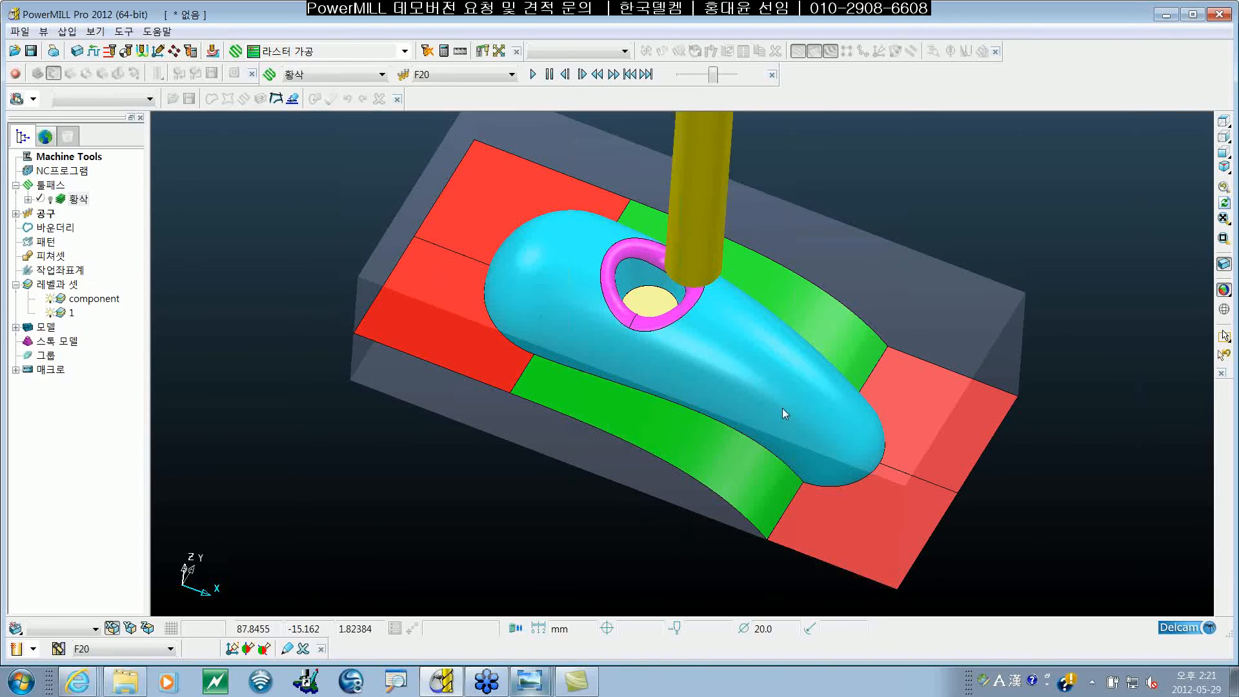
shift+middle_drag(750, 373, 526, 401)
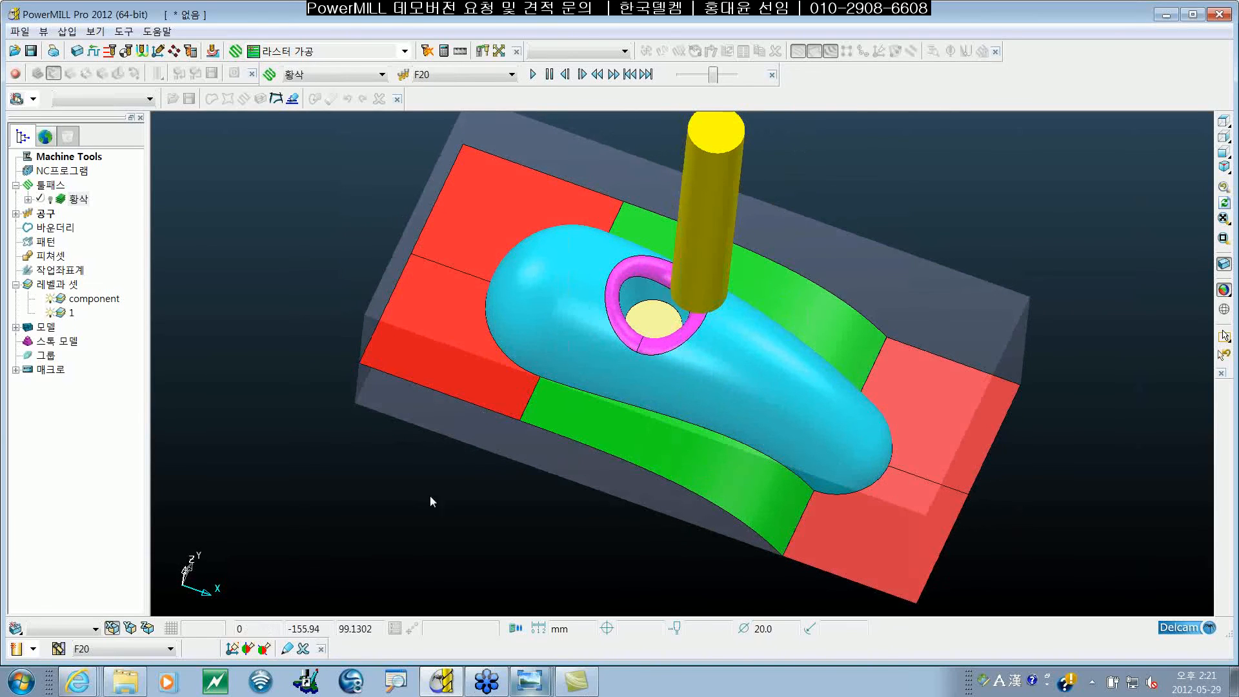
middle_drag(462, 512, 440, 501)
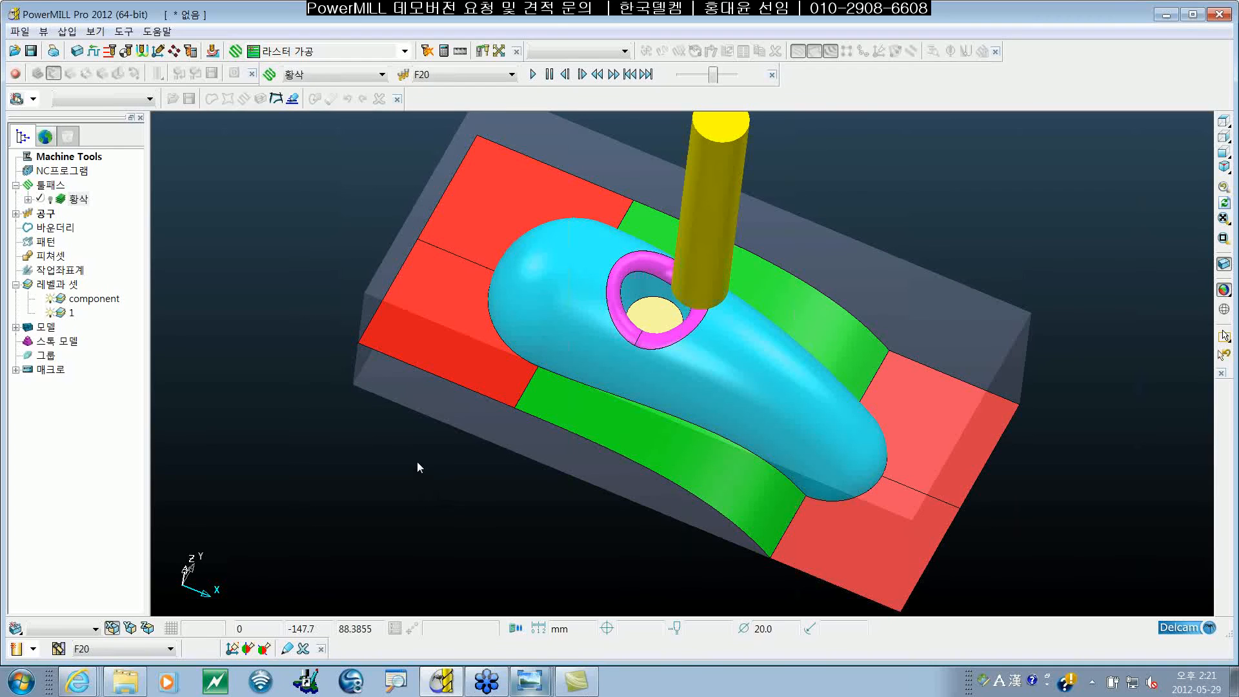
mouse_move(630, 443)
shift+middle_down()
mouse_move(593, 440)
mouse_move(572, 492)
mouse_move(520, 481)
mouse_move(414, 312)
mouse_move(431, 328)
mouse_move(696, 374)
mouse_move(547, 504)
mouse_move(663, 373)
mouse_move(640, 377)
shift+middle_up()
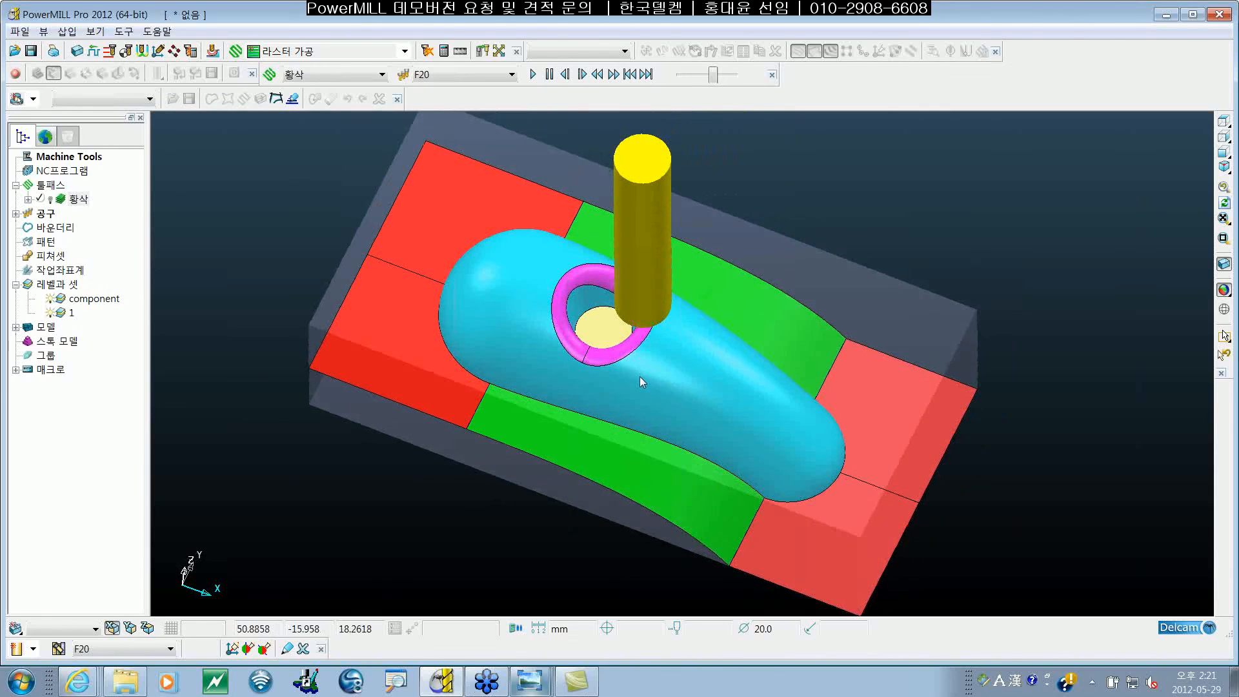
scroll(640, 377, up, 5)
scroll(600, 329, up, 3)
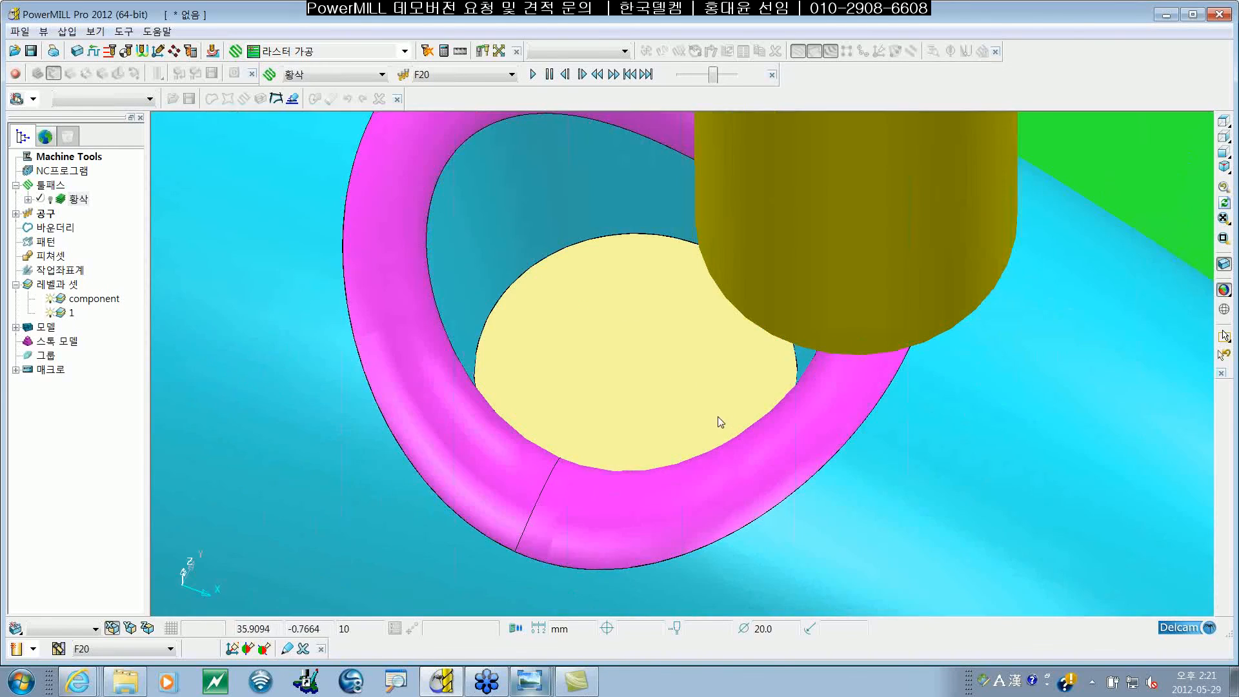
scroll(715, 421, down, 2)
scroll(711, 429, down, 5)
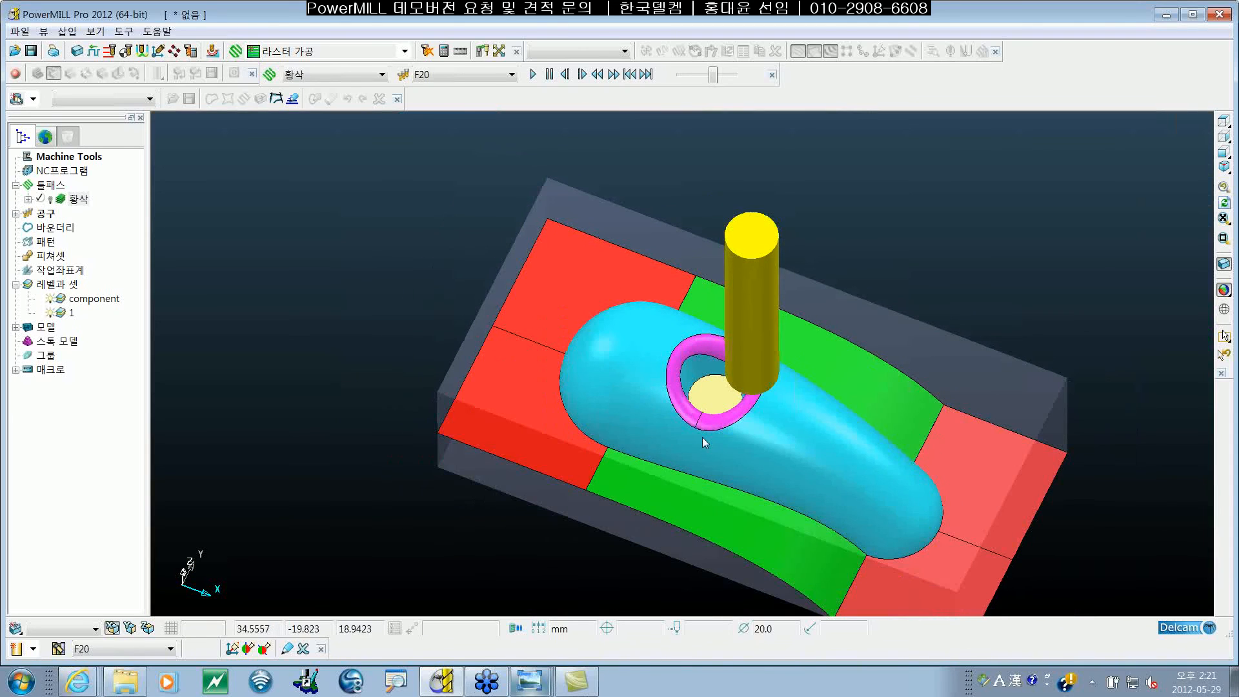
Recolour the flat red surface at the model's -X, -Y corner to the light yellow basic colour (RGB 255, 255, 128)
scroll(707, 433, up, 1)
shift+middle_drag(698, 411, 692, 412)
right_click(472, 338)
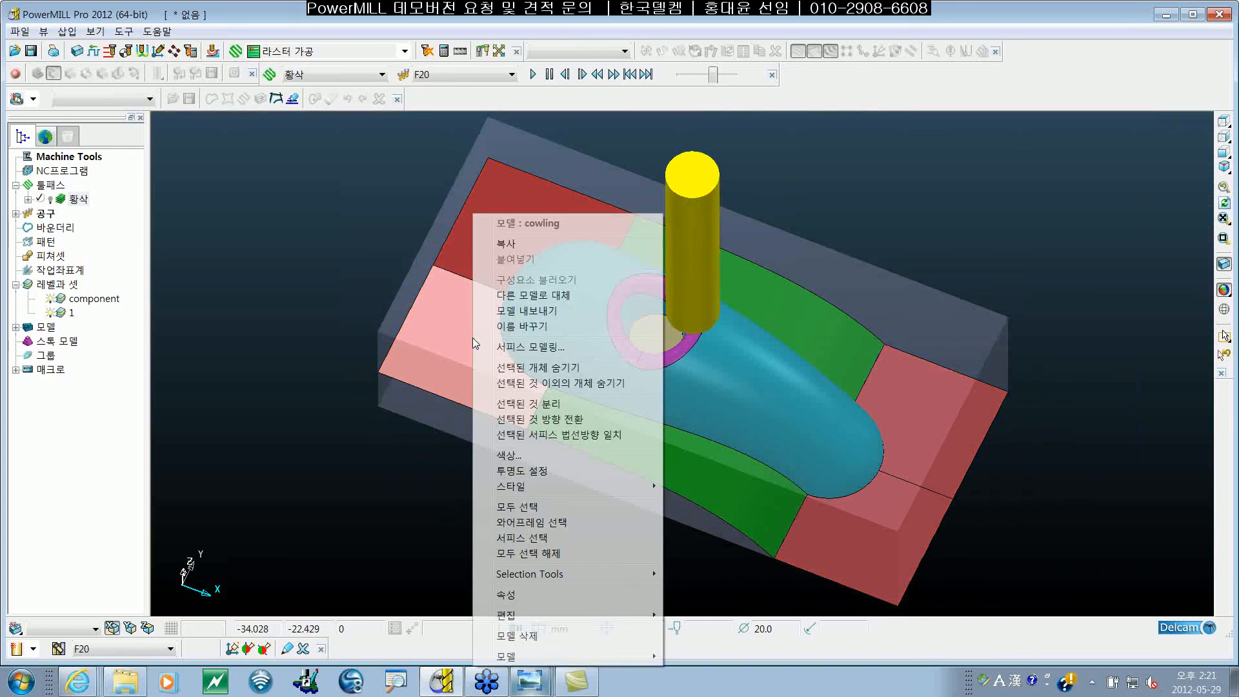
click(533, 456)
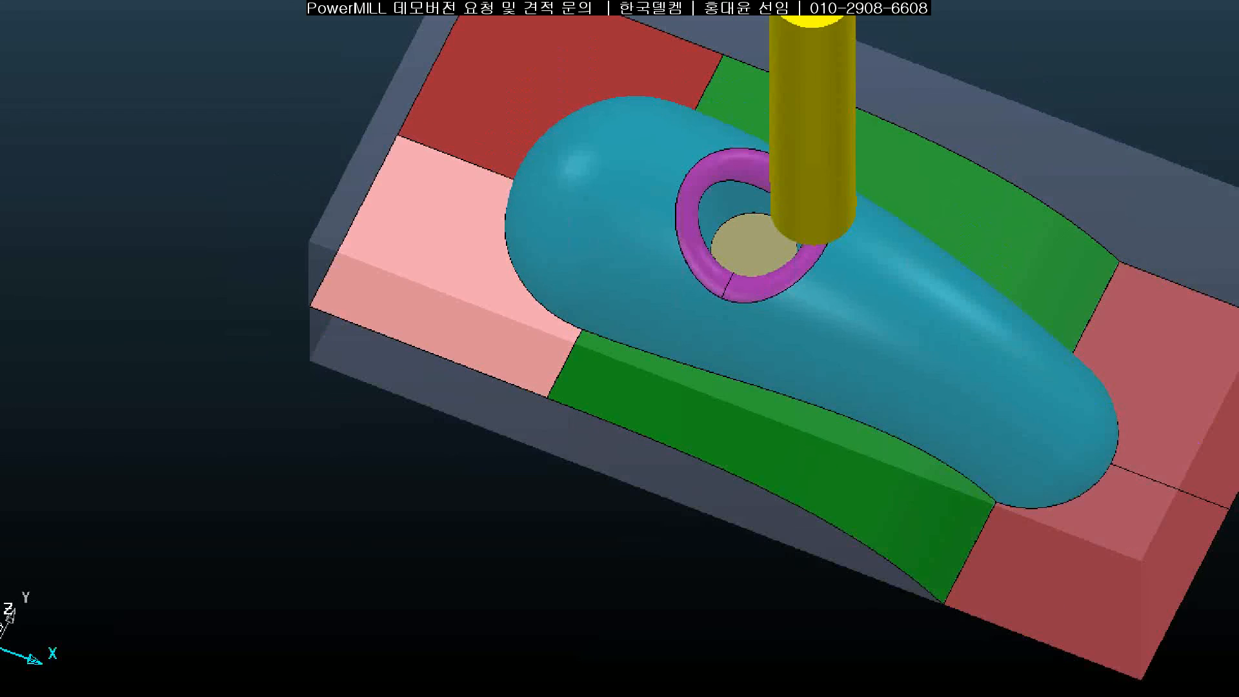
right_click(641, 323)
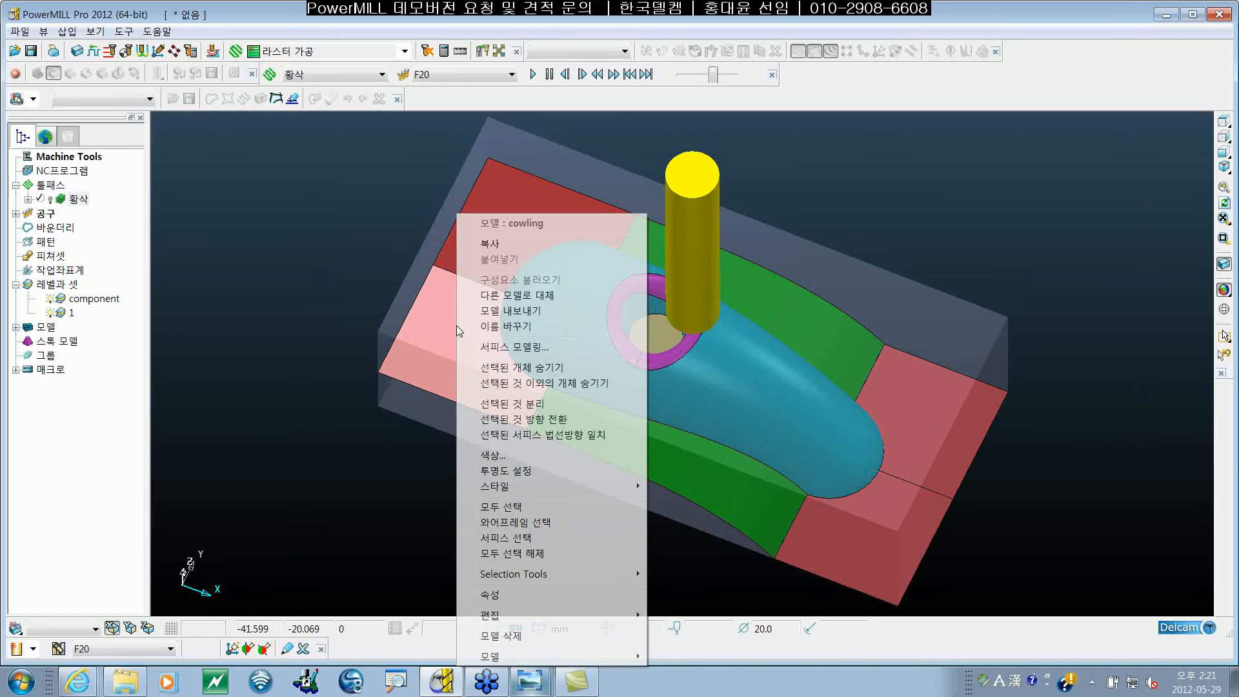
right_click(455, 325)
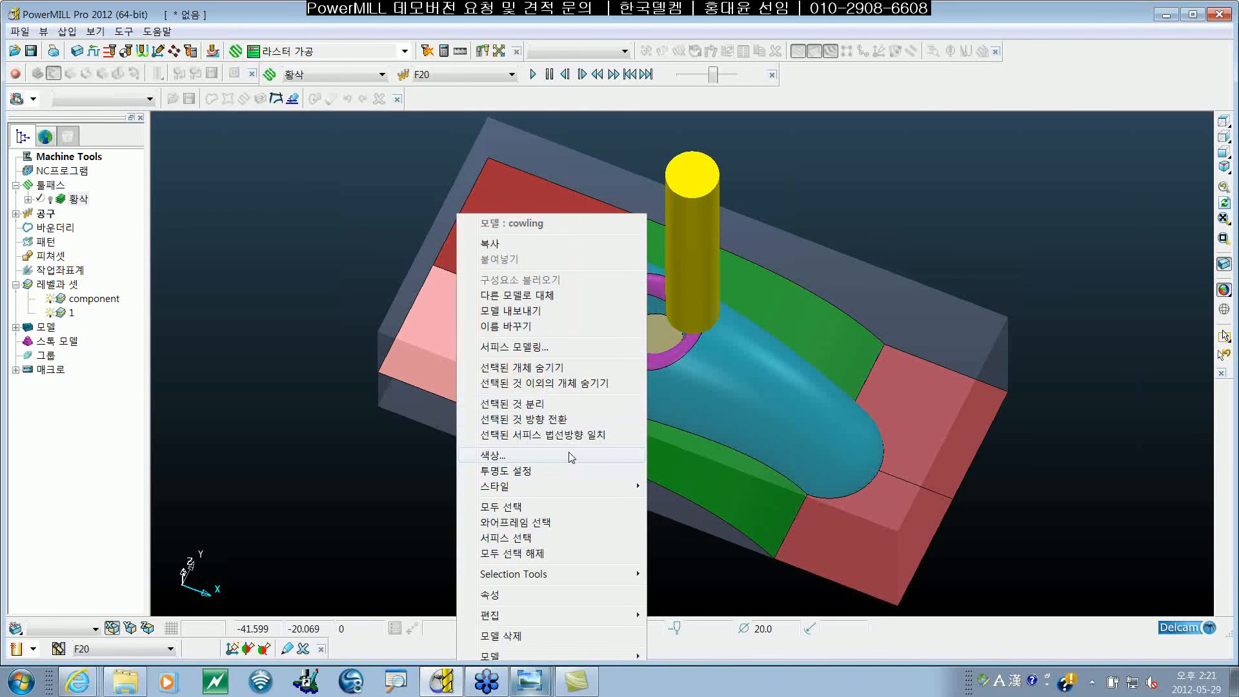
click(571, 458)
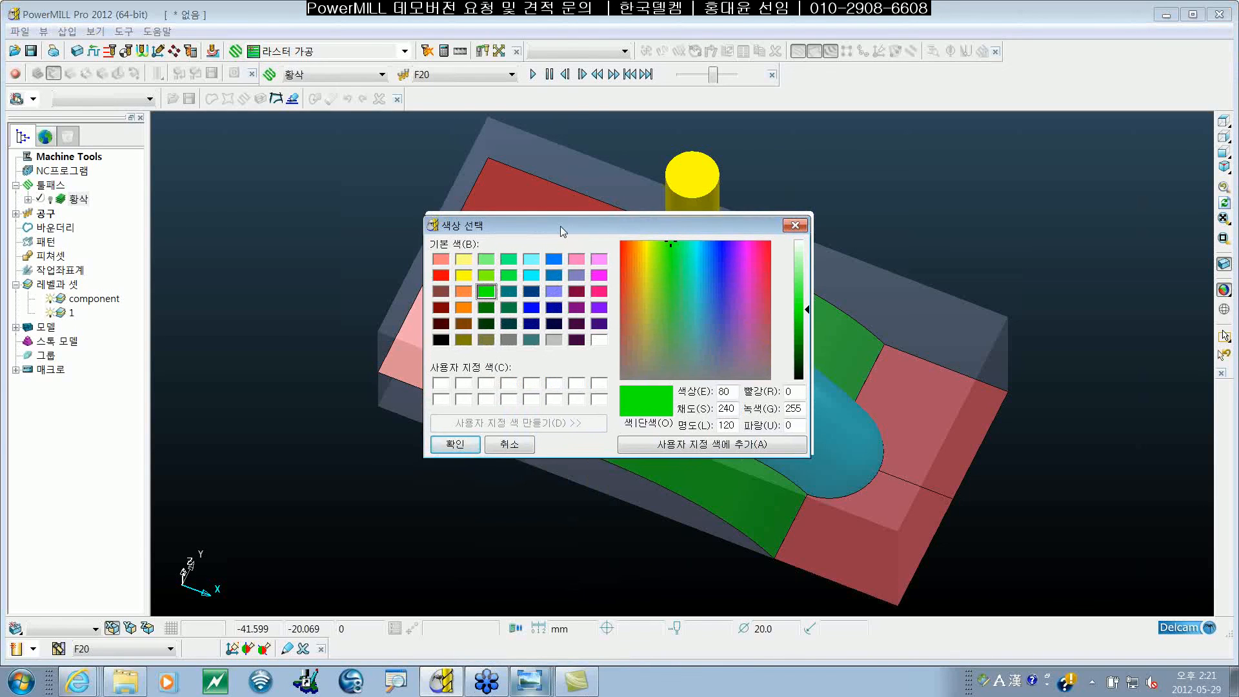
drag(559, 227, 540, 226)
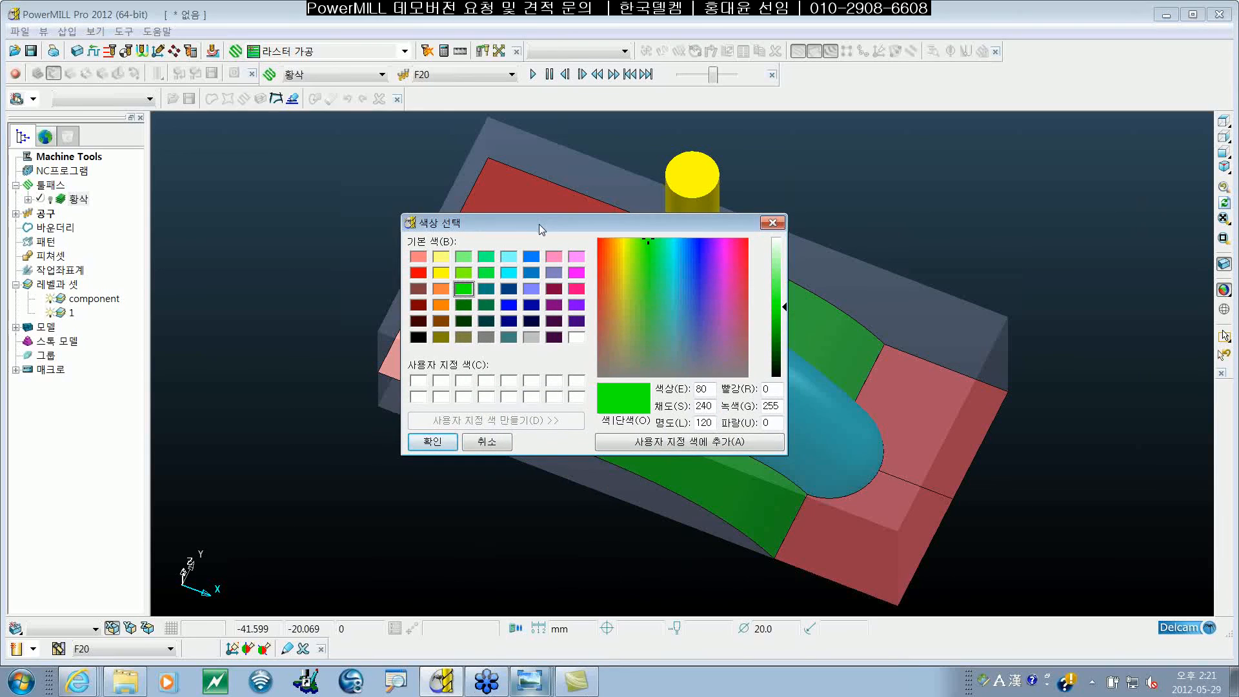
click(444, 259)
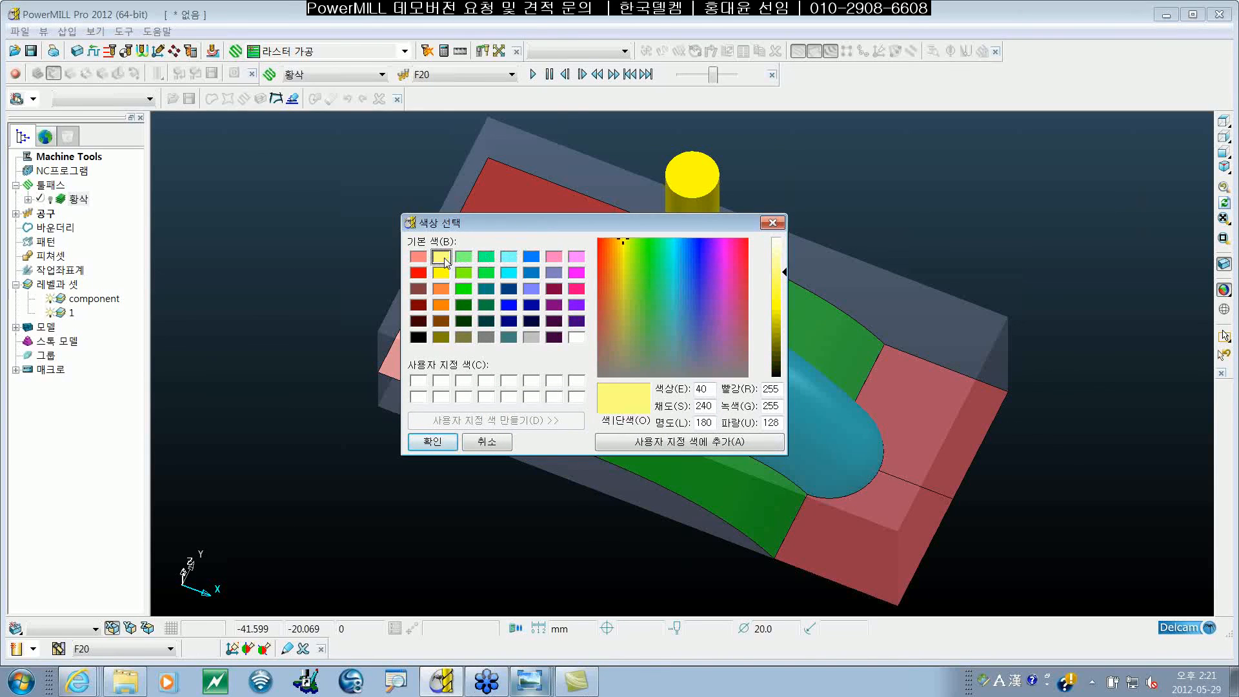
click(433, 442)
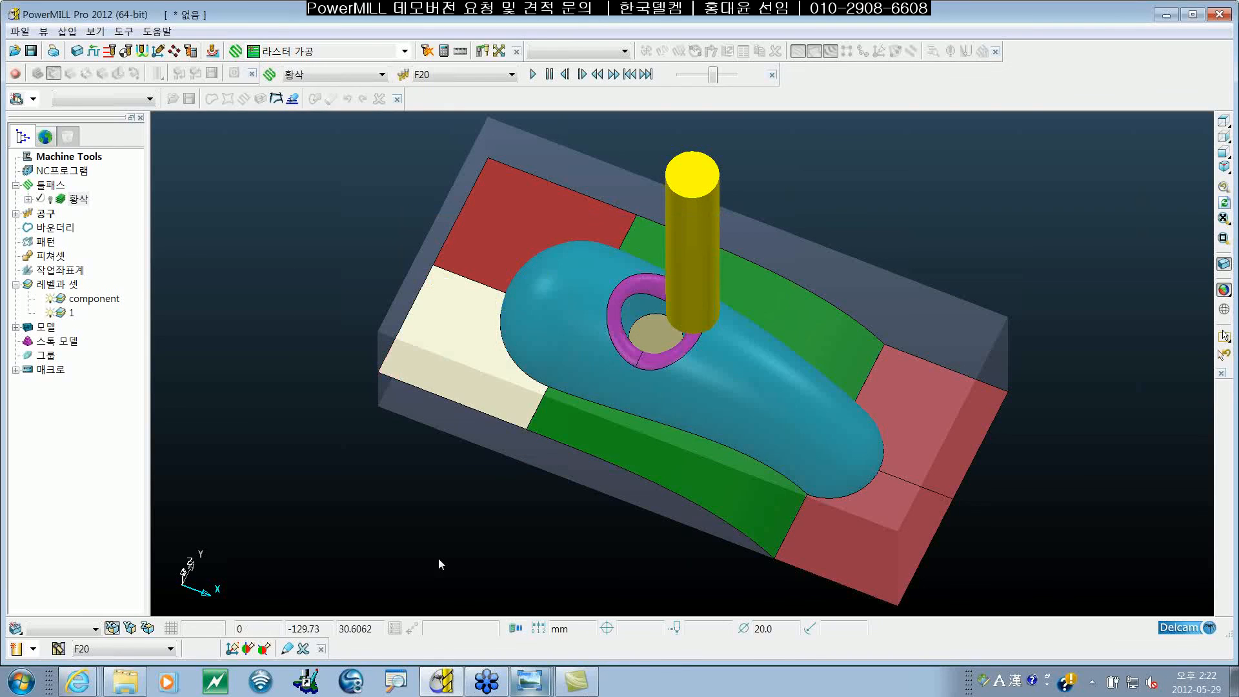
Compare the colour of the light yellow corner surface with that of the round pocket floor
scroll(637, 459, up, 3)
scroll(629, 397, up, 3)
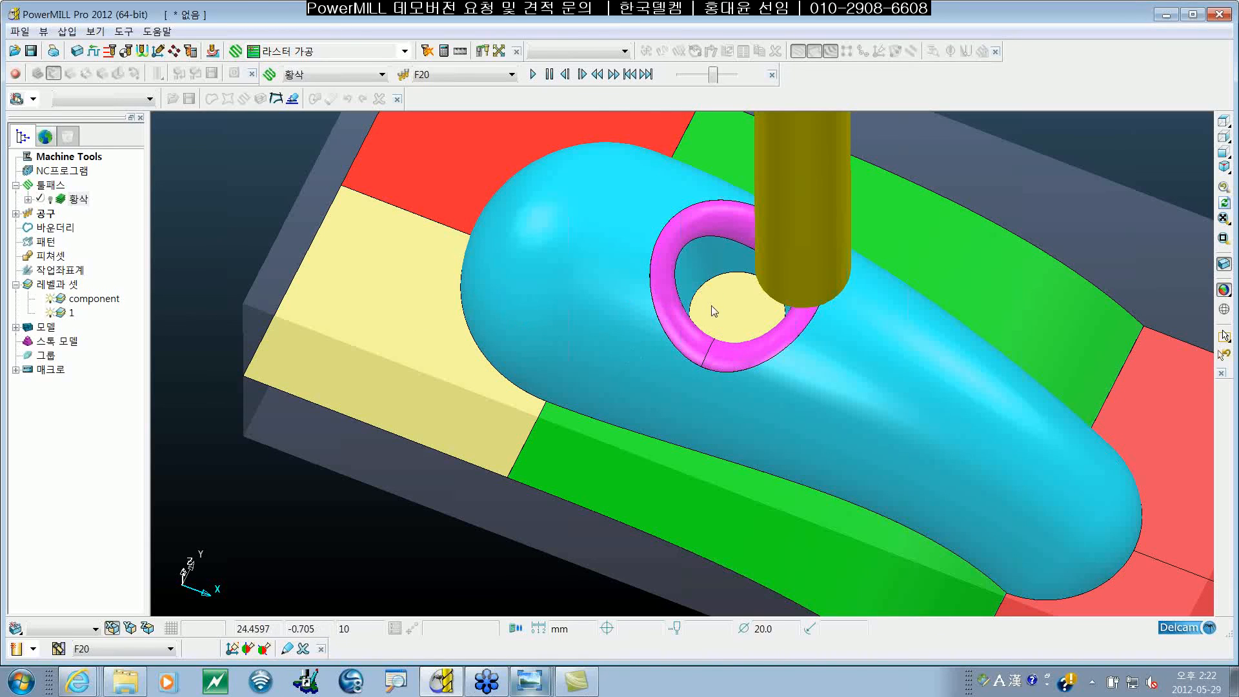
scroll(542, 377, down, 2)
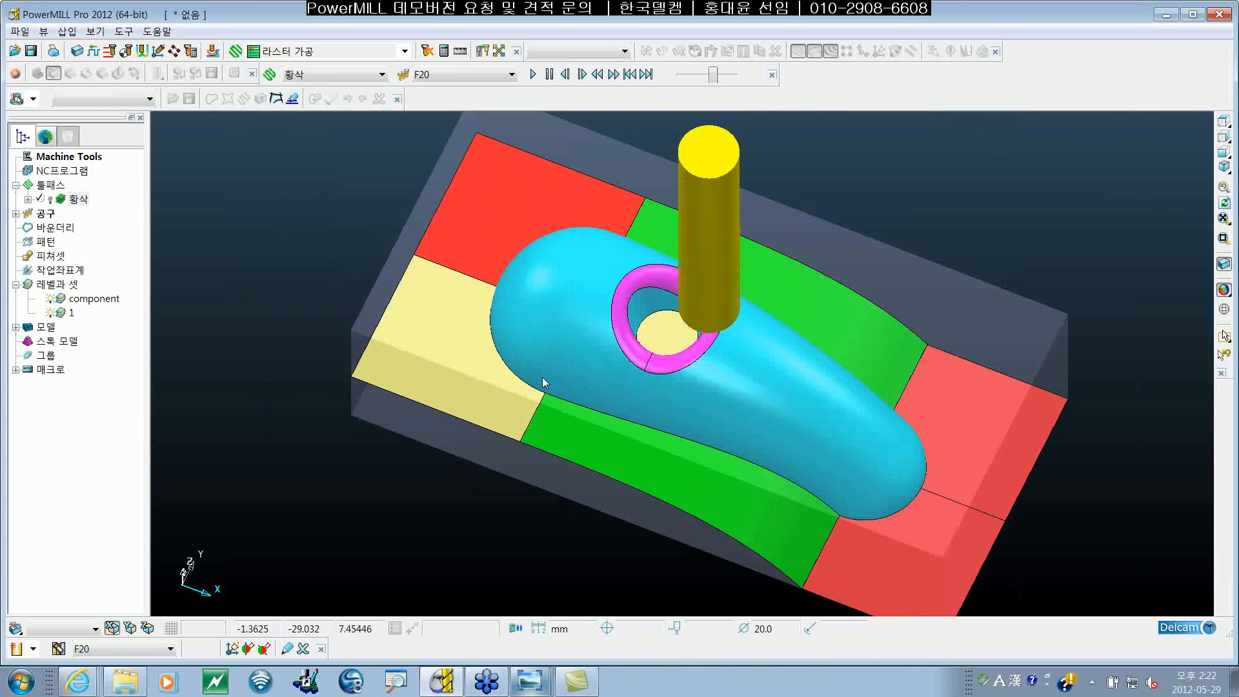
scroll(542, 377, down, 2)
scroll(571, 393, up, 1)
scroll(619, 412, up, 1)
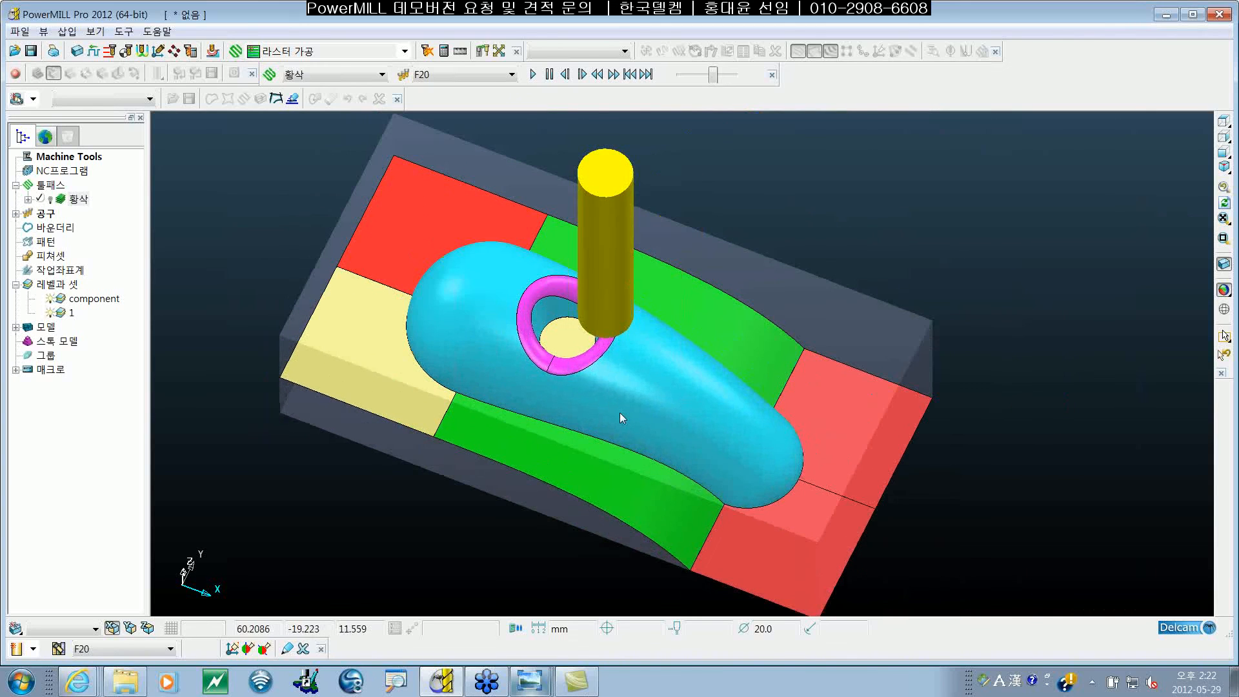
scroll(619, 413, up, 1)
scroll(609, 412, down, 1)
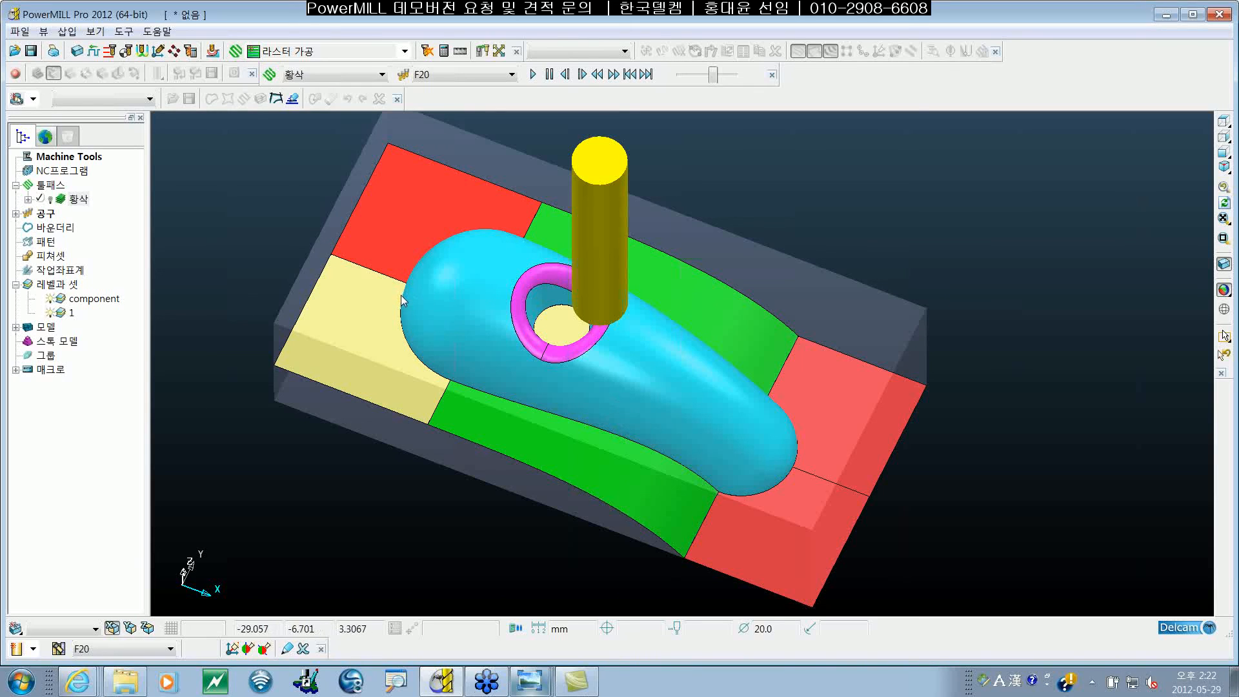
Activate the 황삭 toolpath, unlock its Model Area Clearance settings for editing and open the component thickness form (가공여유 구성요소)
right_click(77, 201)
click(113, 233)
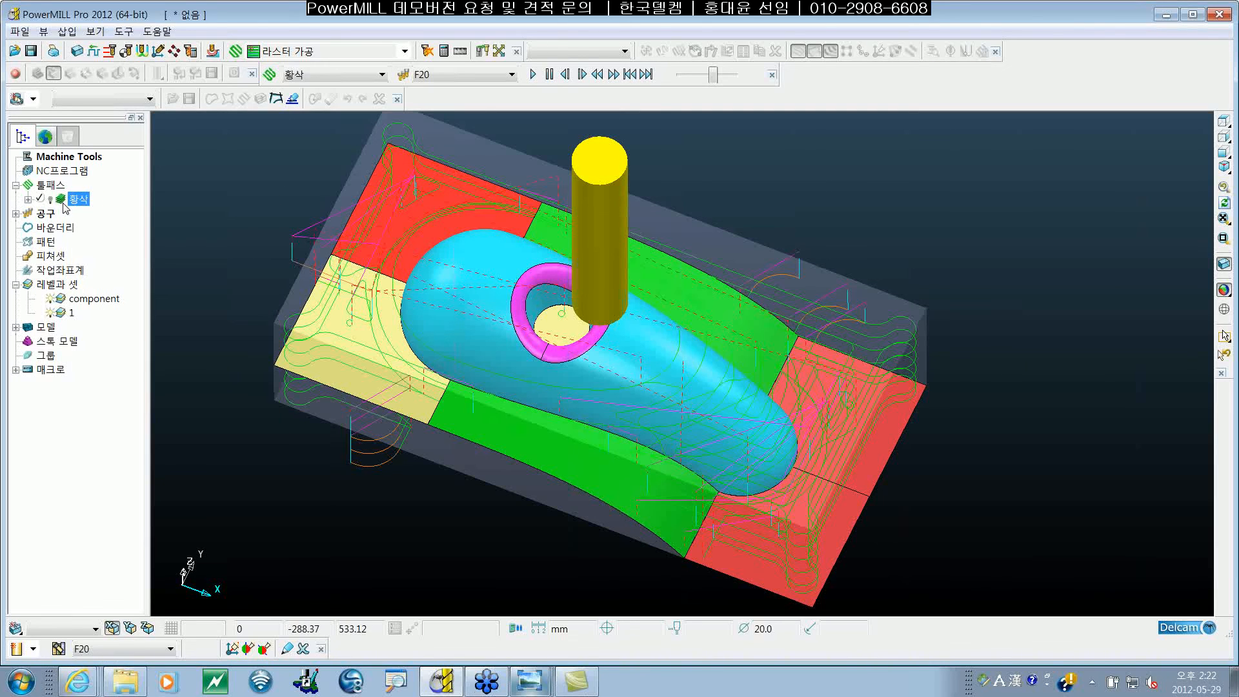
right_click(64, 206)
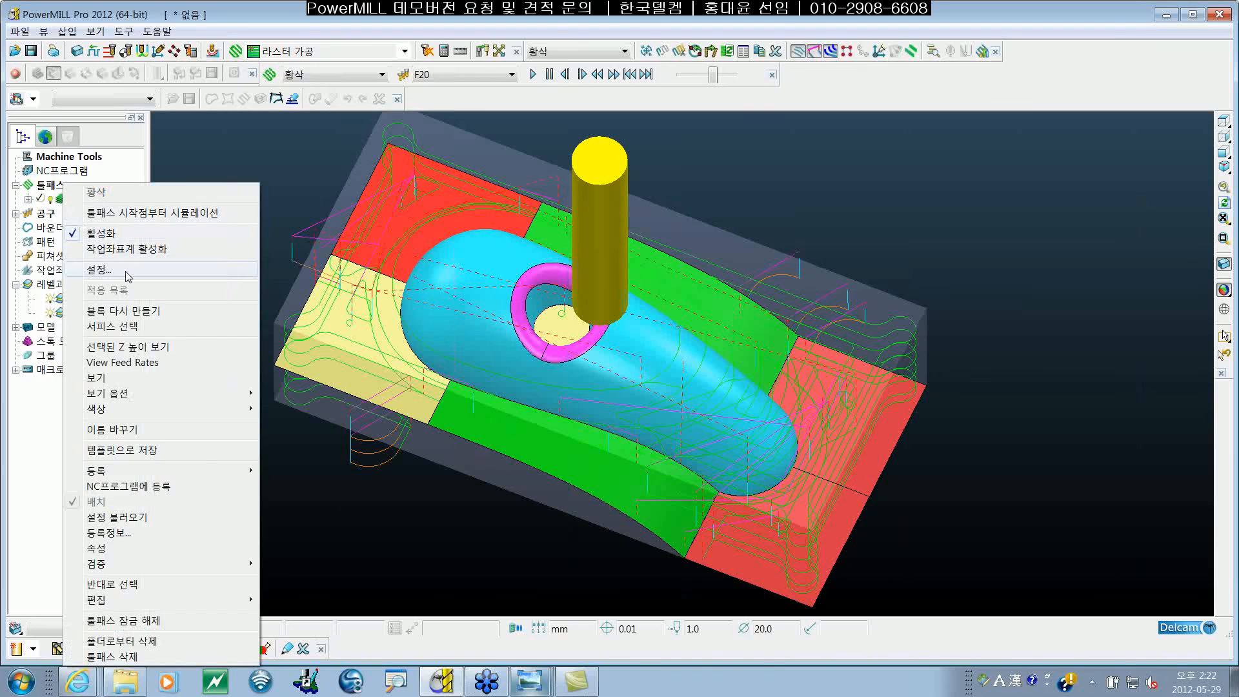
click(131, 276)
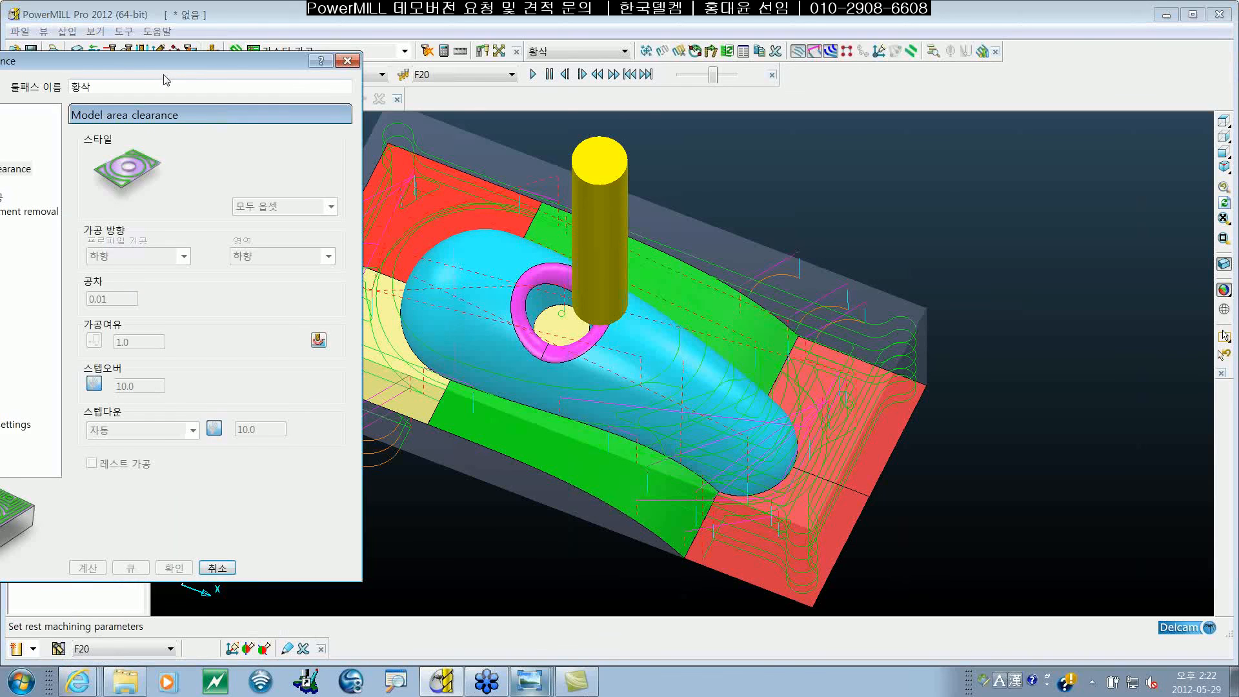
drag(293, 68, 414, 67)
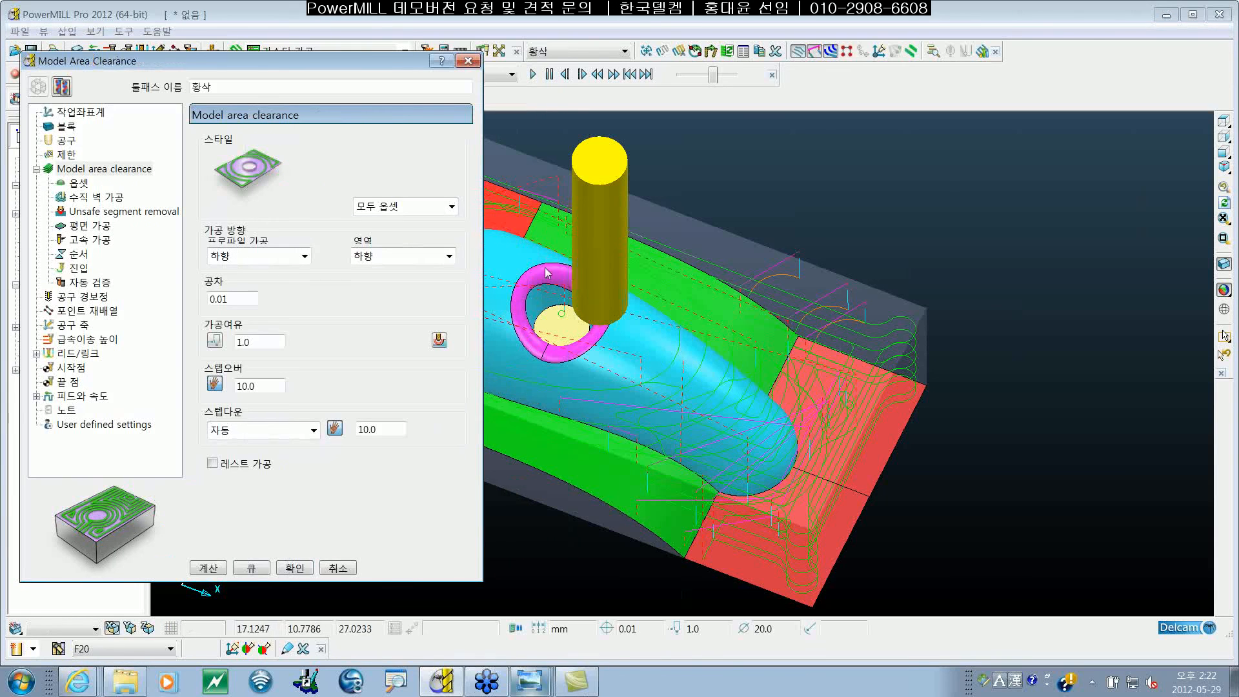
middle_drag(533, 265, 490, 309)
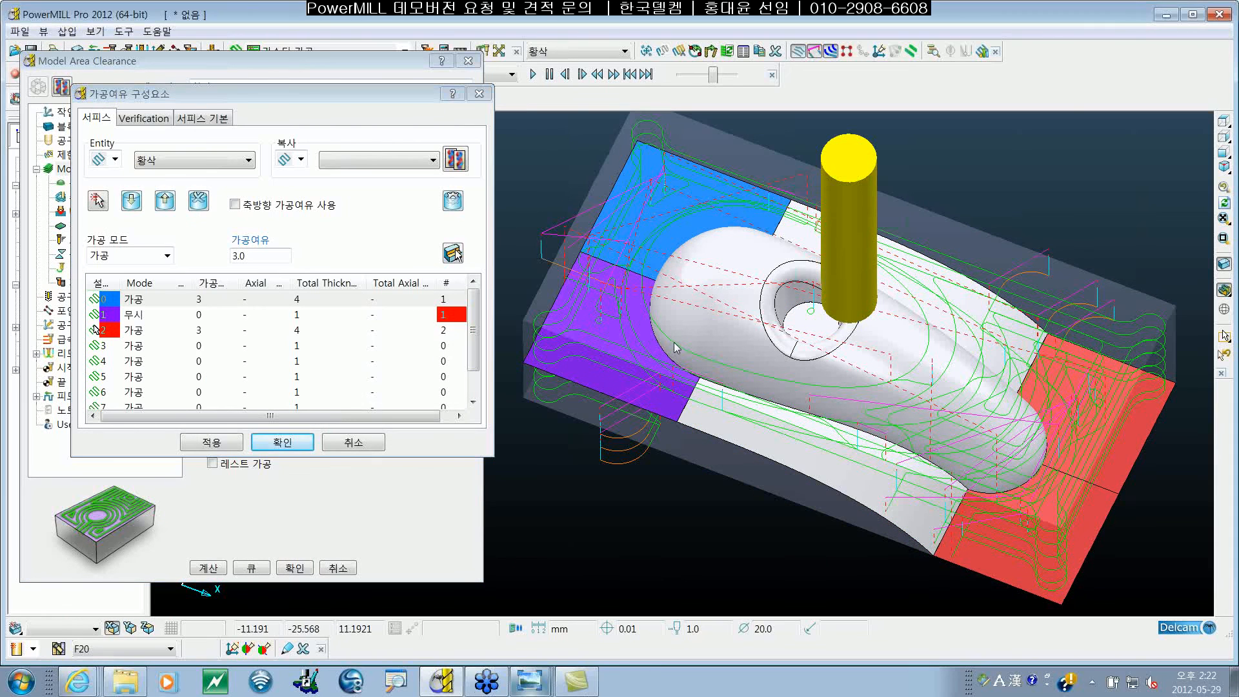
middle_drag(676, 348, 690, 445)
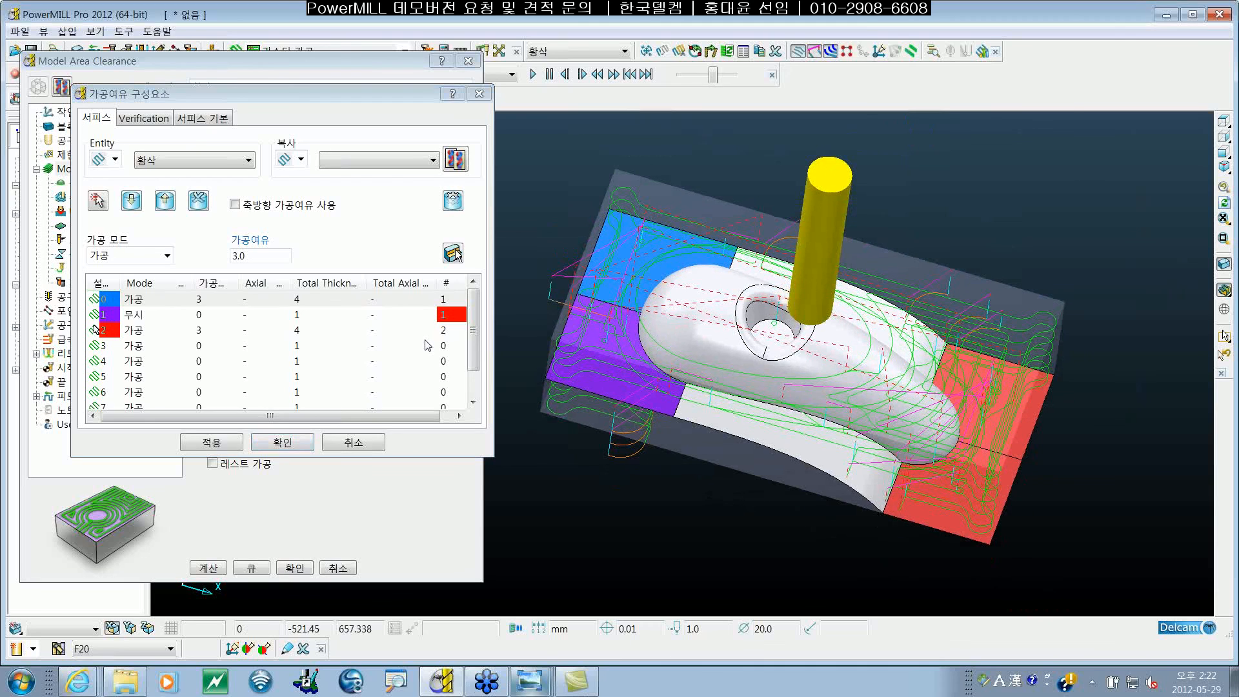
Remove all assigned components from thickness sets 0, 1 and 2
click(340, 302)
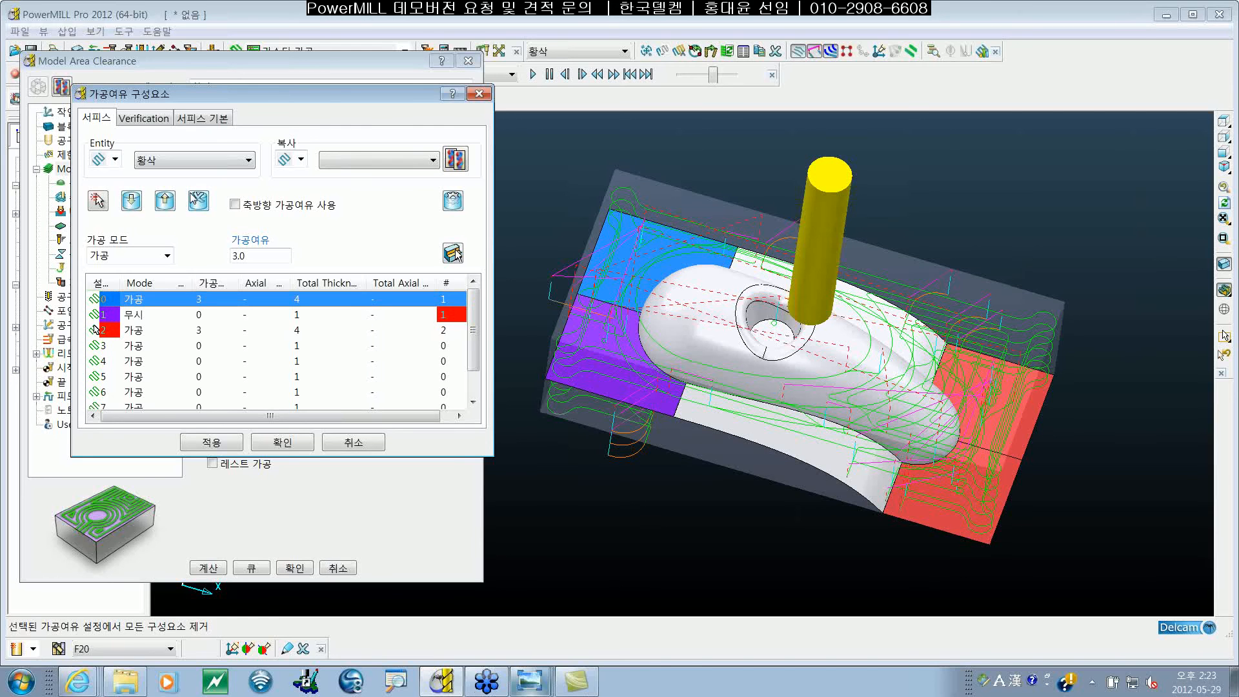
click(317, 321)
click(214, 503)
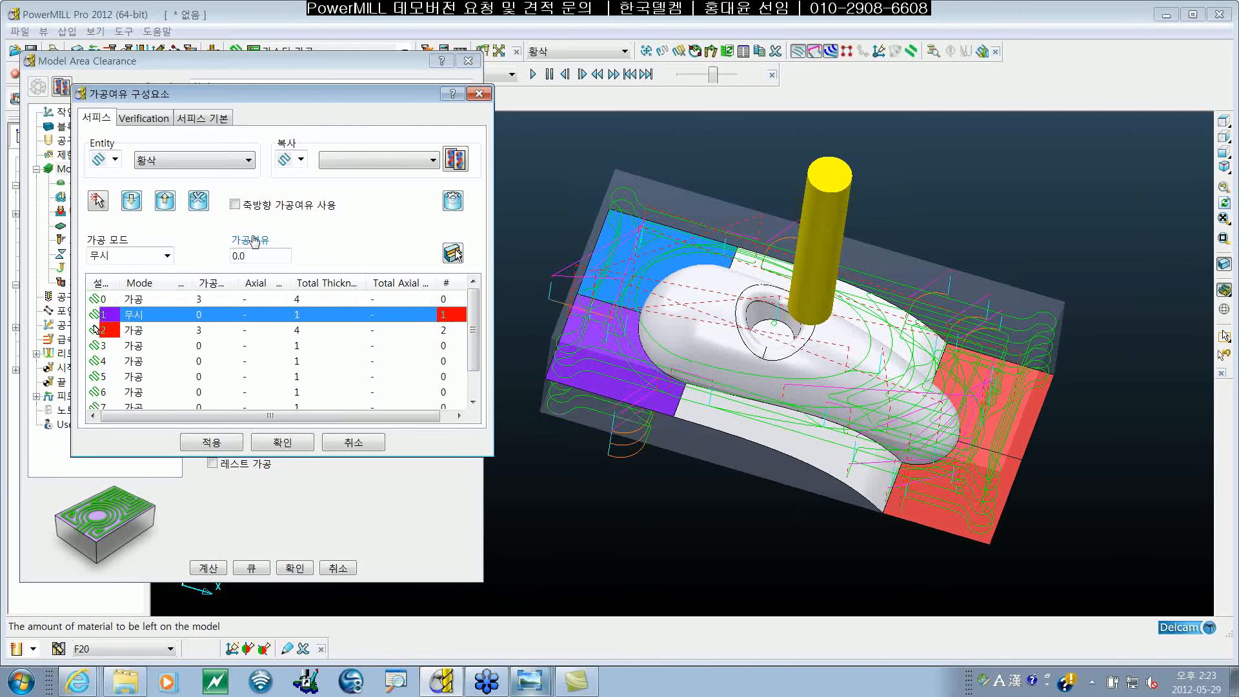
click(317, 321)
click(307, 330)
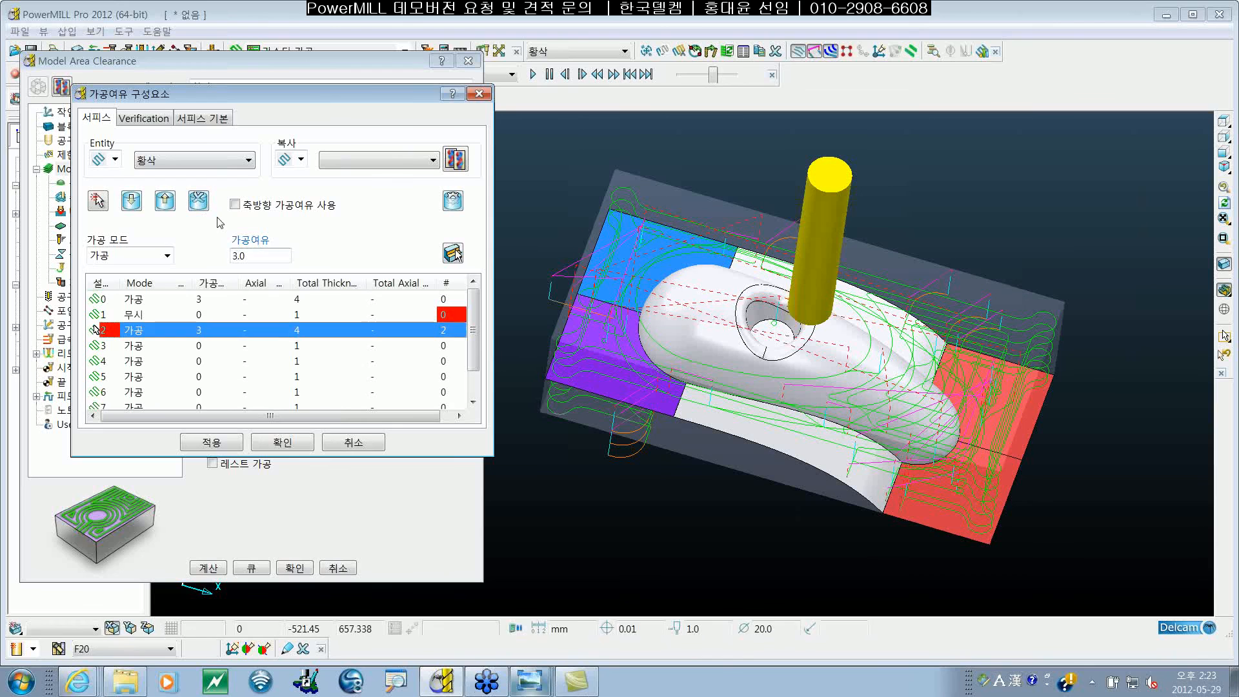
click(198, 201)
Set the thickness (가공여유) of component thickness sets 0 and 2 to 0
click(304, 303)
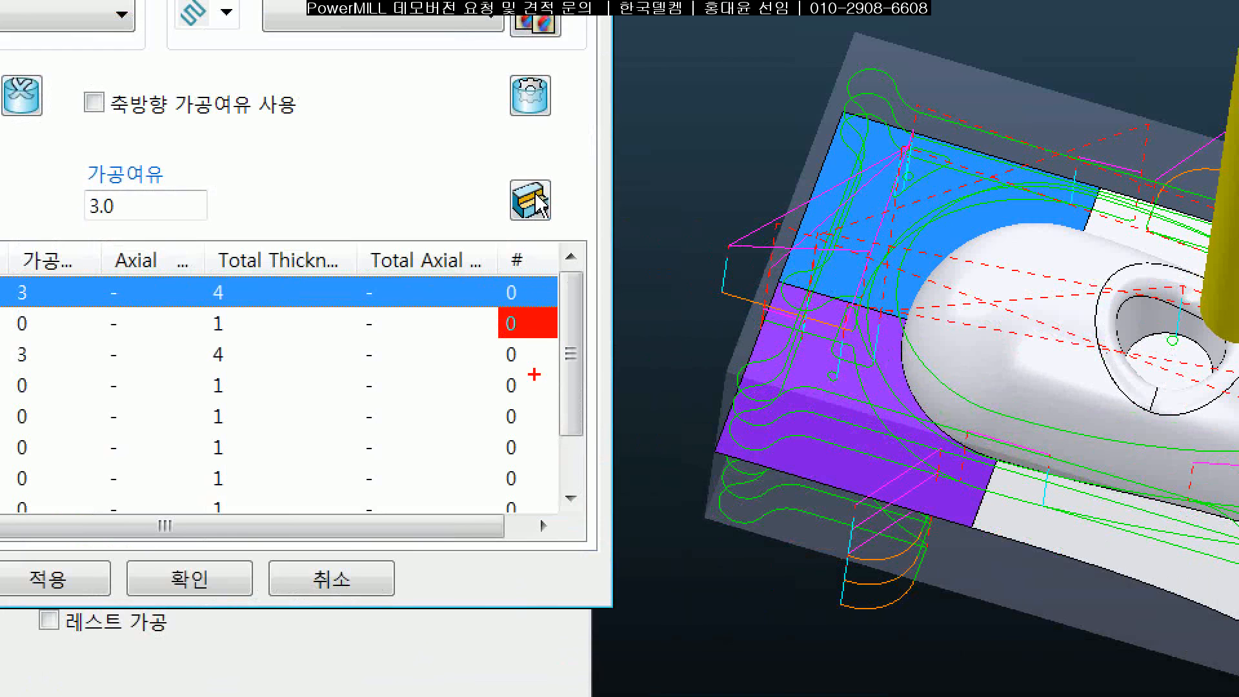
drag(535, 374, 566, 374)
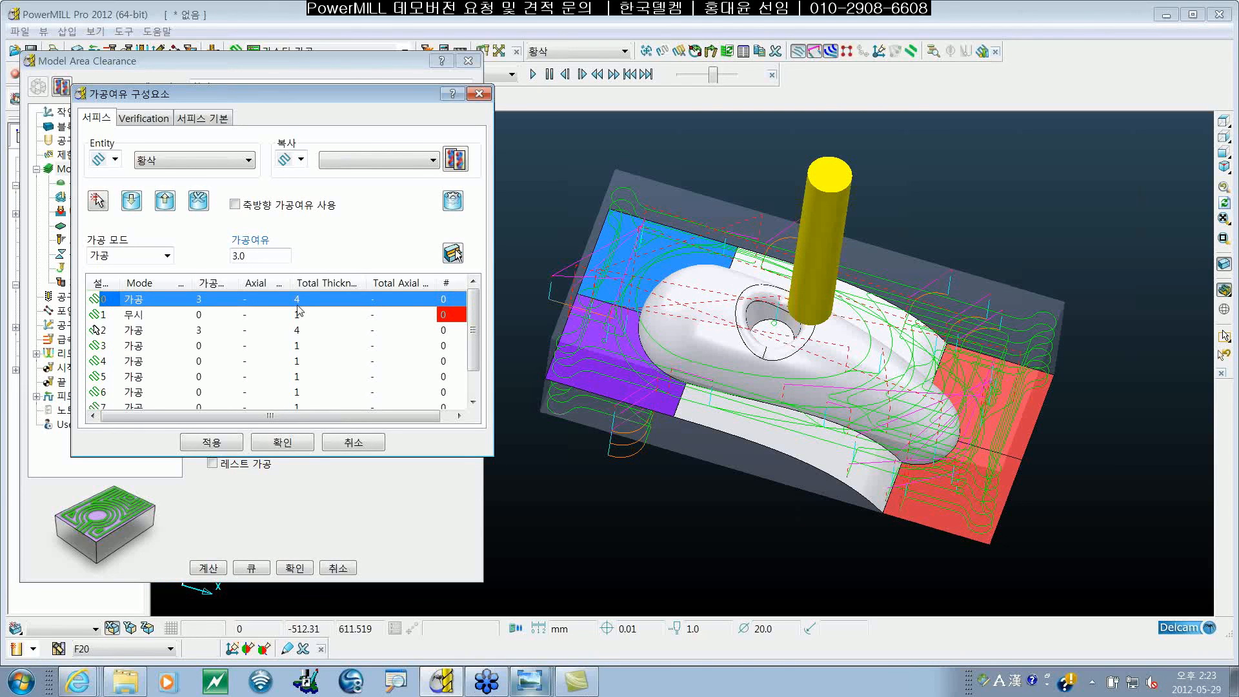
click(248, 256)
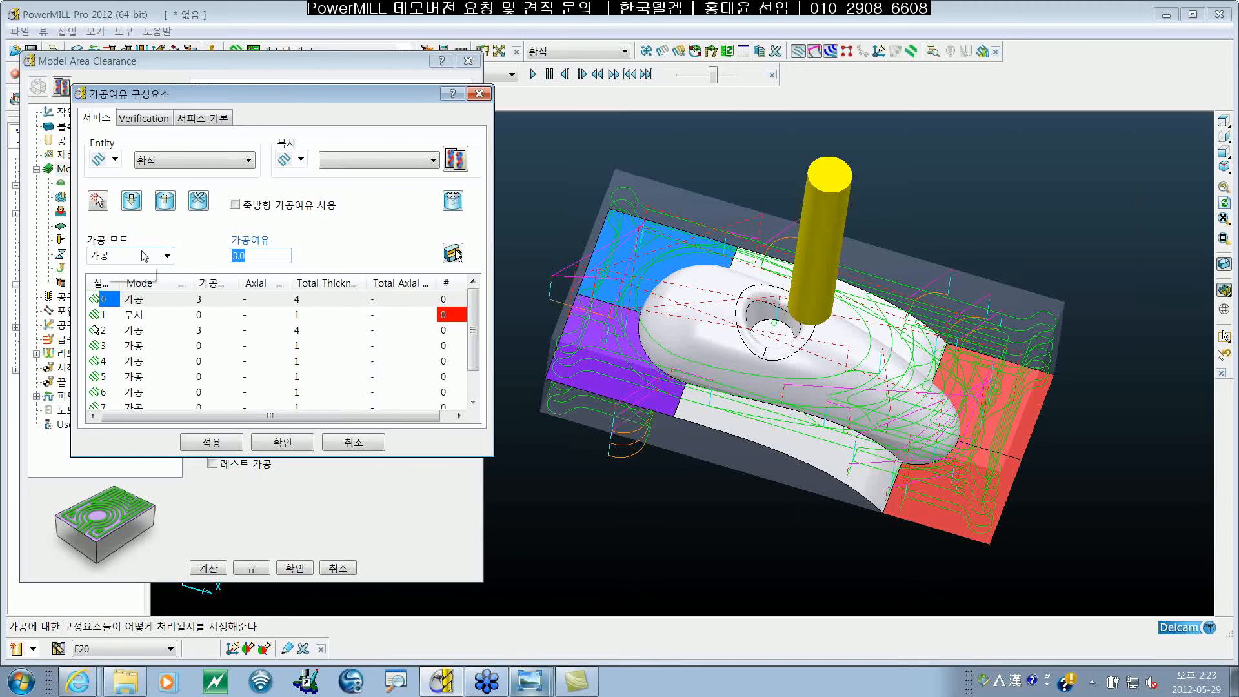
text(0)
key(Return)
click(103, 330)
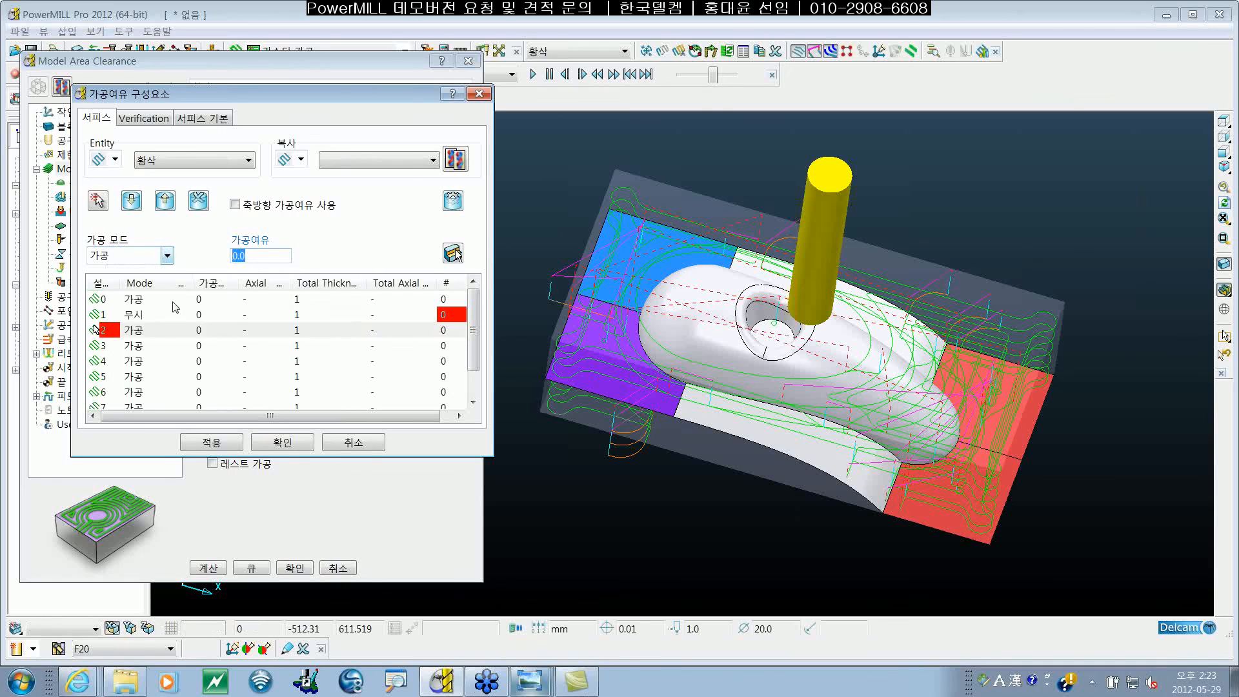
Change the machining mode of thickness set 1 to 가공
click(187, 315)
click(167, 255)
click(104, 268)
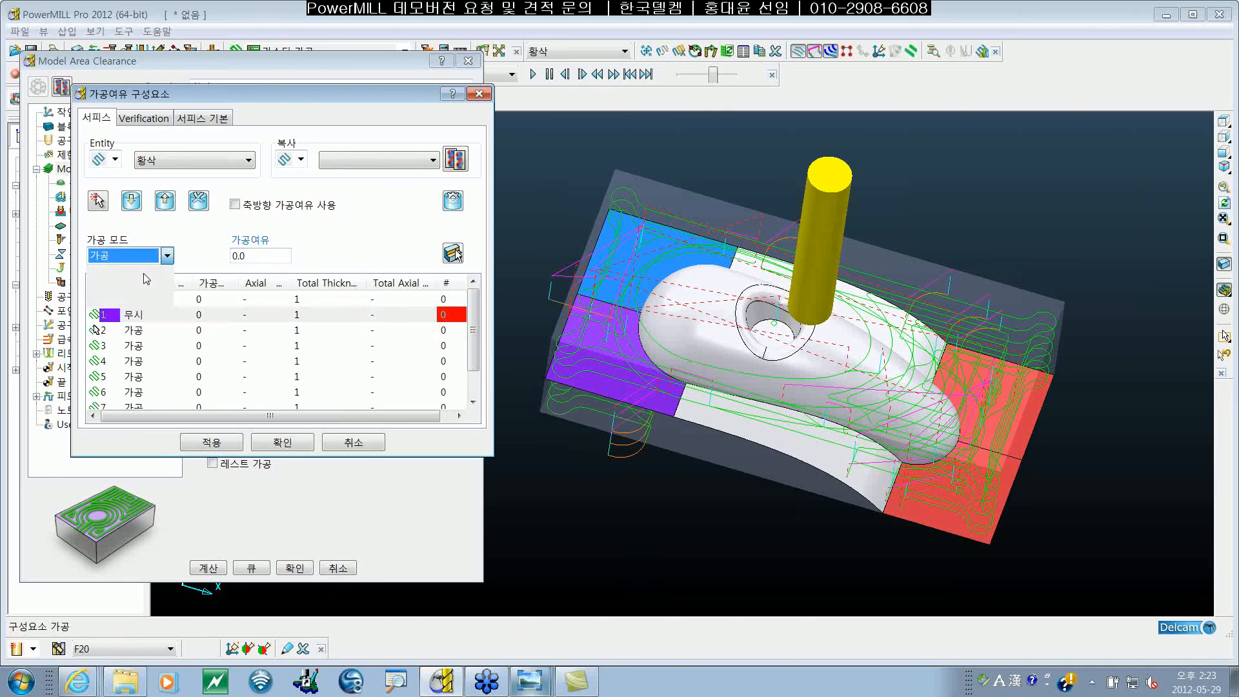
Assign all surfaces coloured RGB 255,255,128 to thickness set 0 using Smart Selection by colour (색상)
click(151, 302)
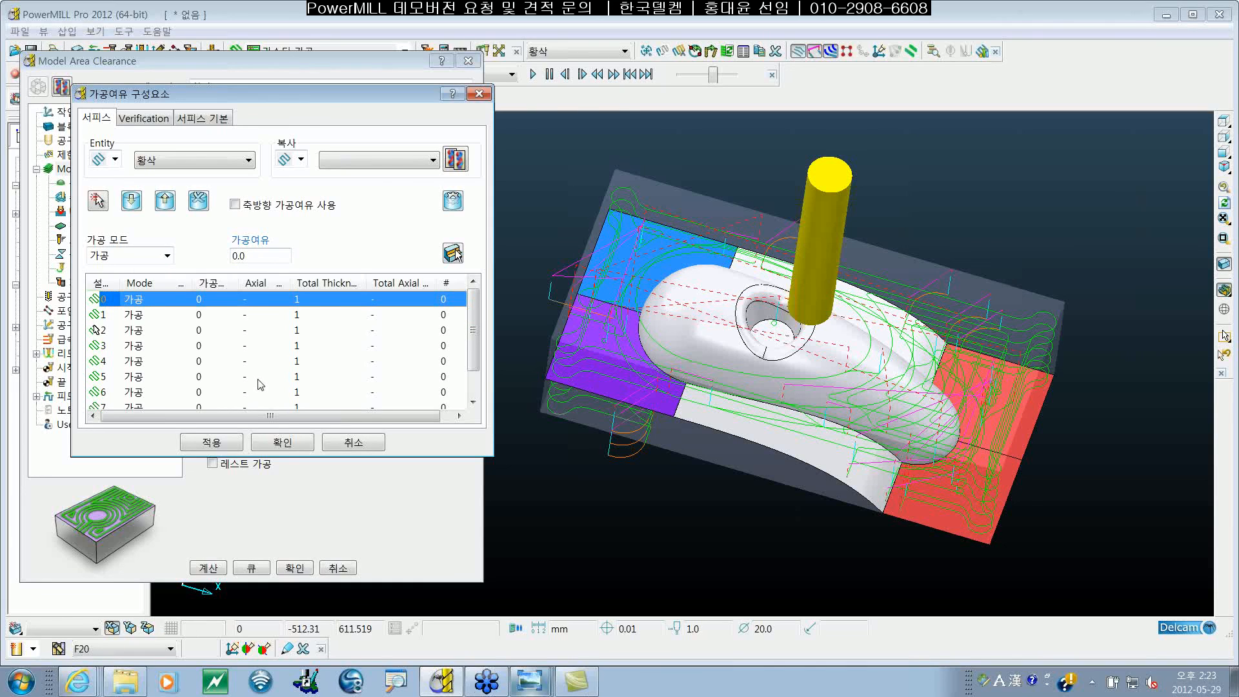
drag(325, 100, 323, 114)
click(686, 313)
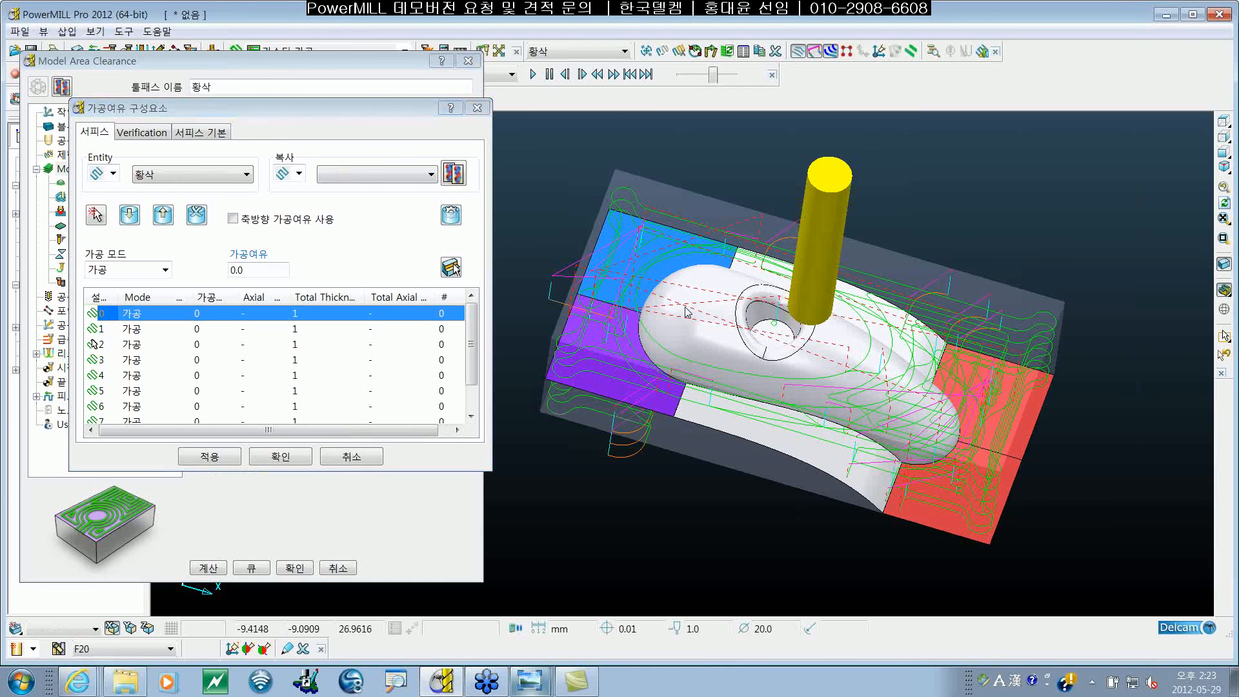
shift+middle_drag(687, 313, 699, 329)
click(473, 316)
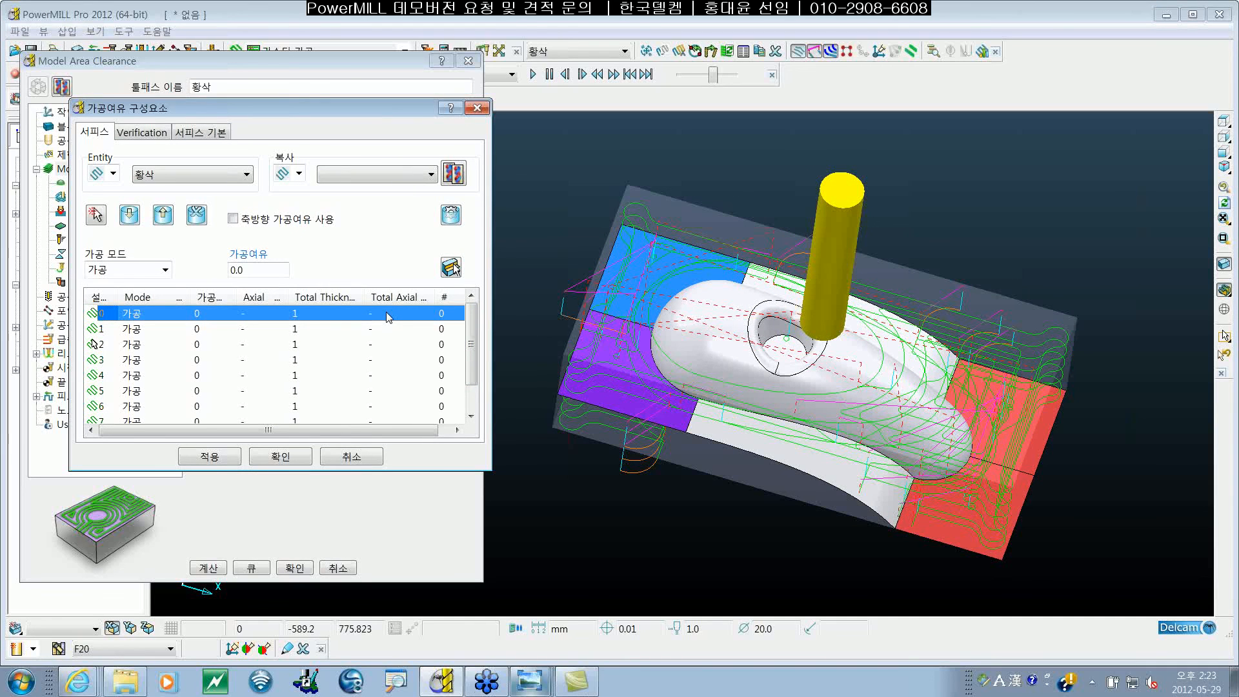
click(95, 215)
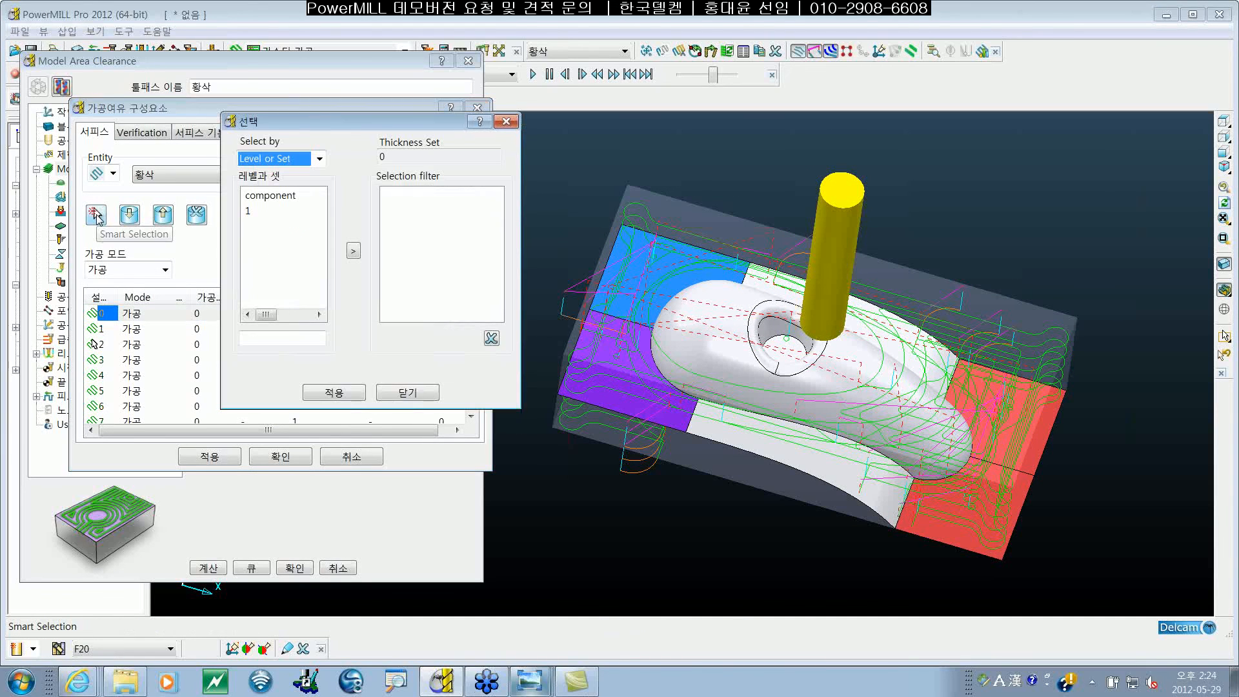
click(319, 159)
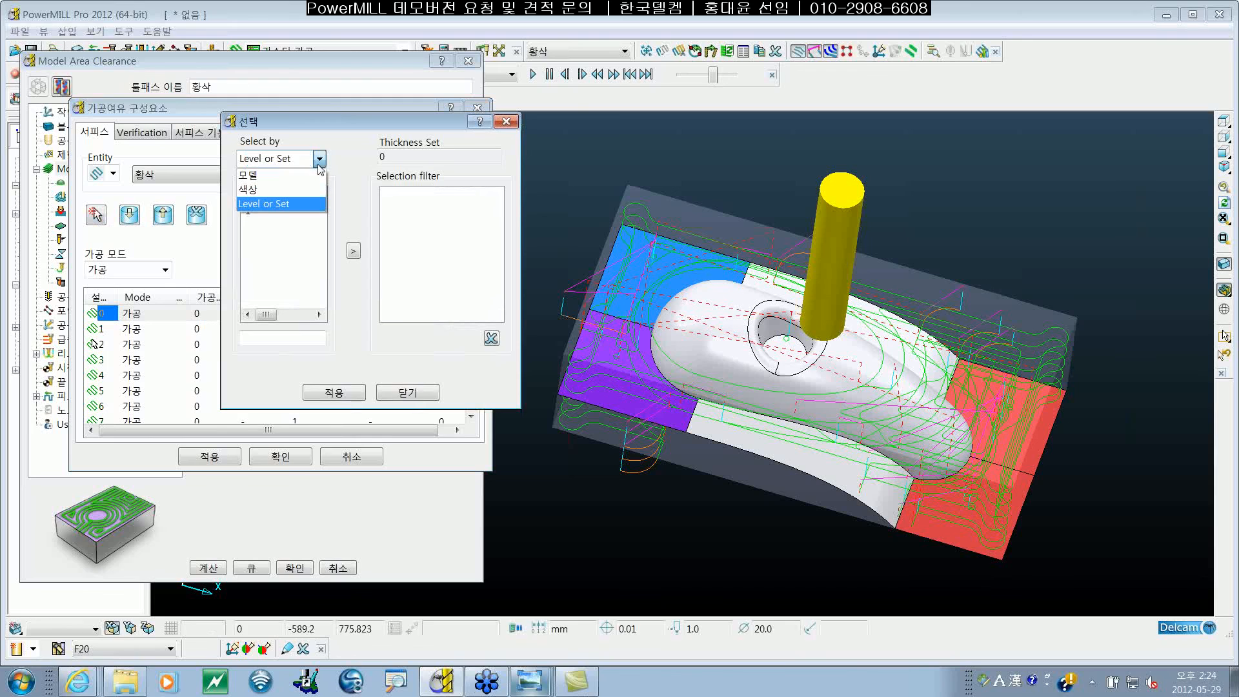
click(262, 191)
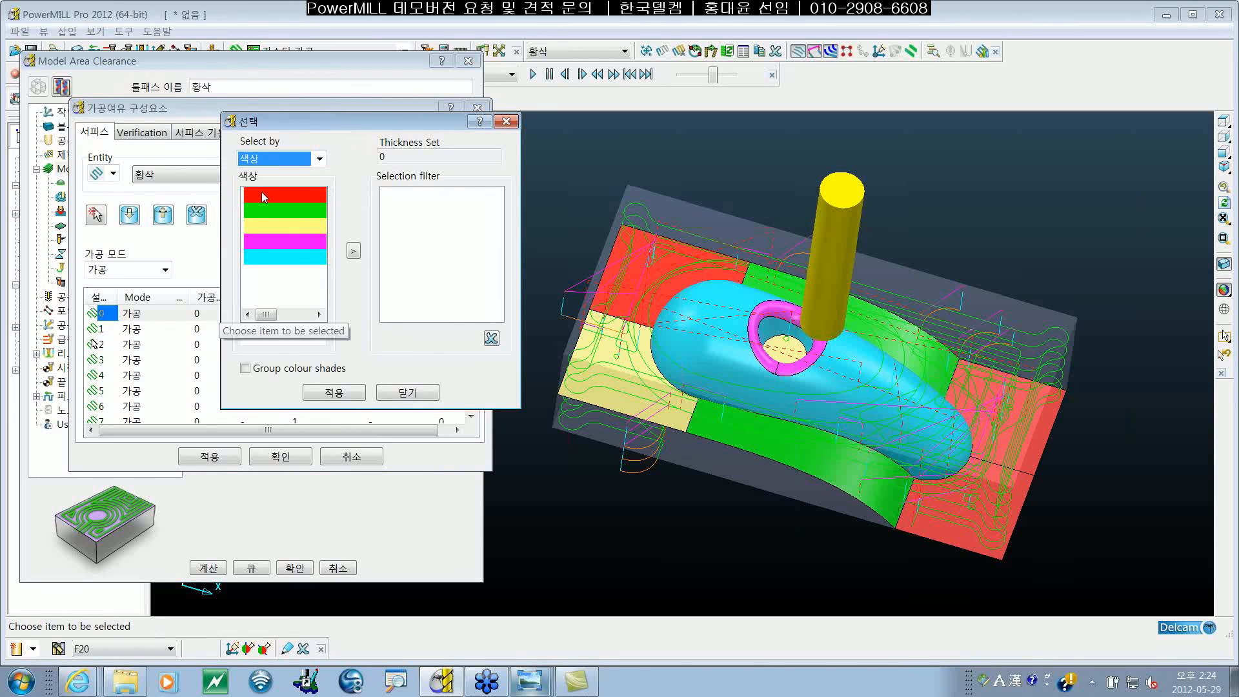
click(316, 227)
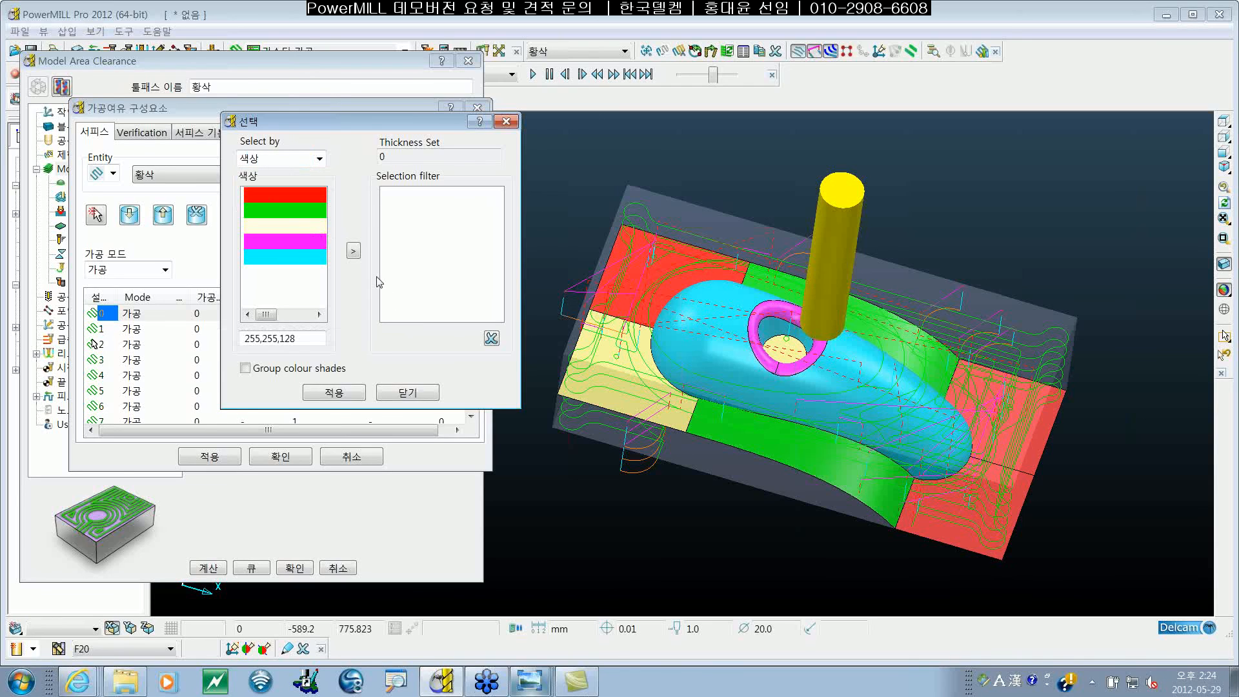
click(353, 251)
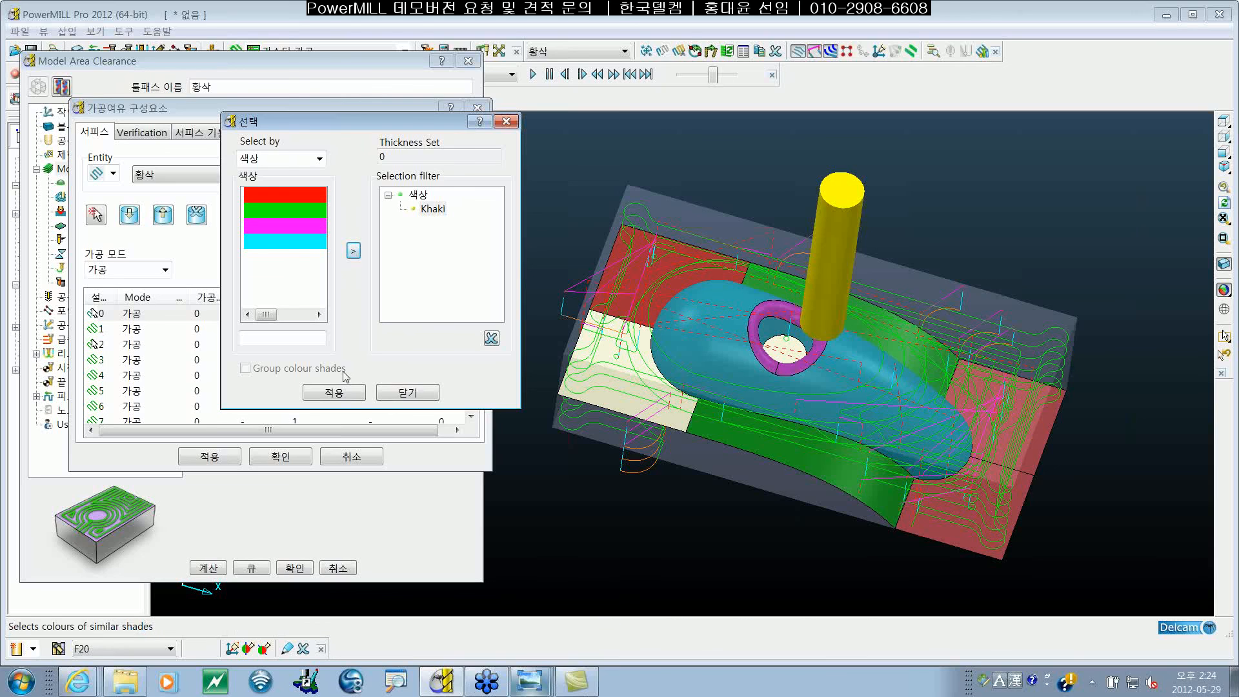
click(335, 393)
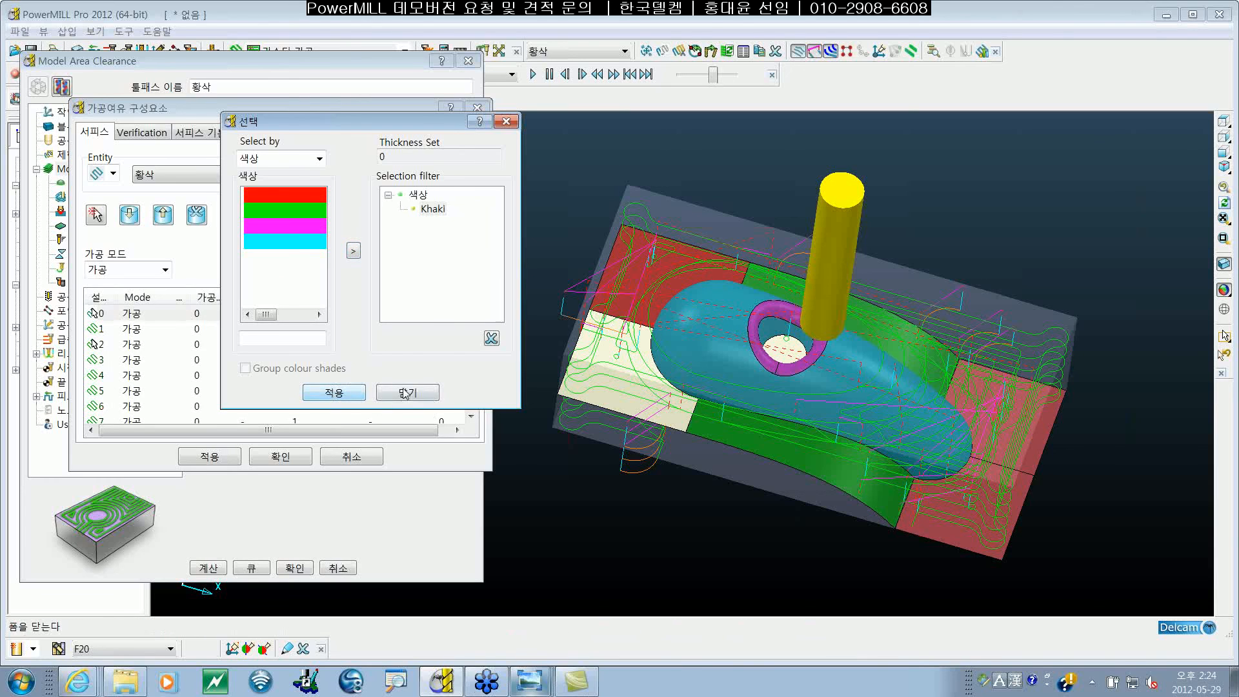
click(405, 394)
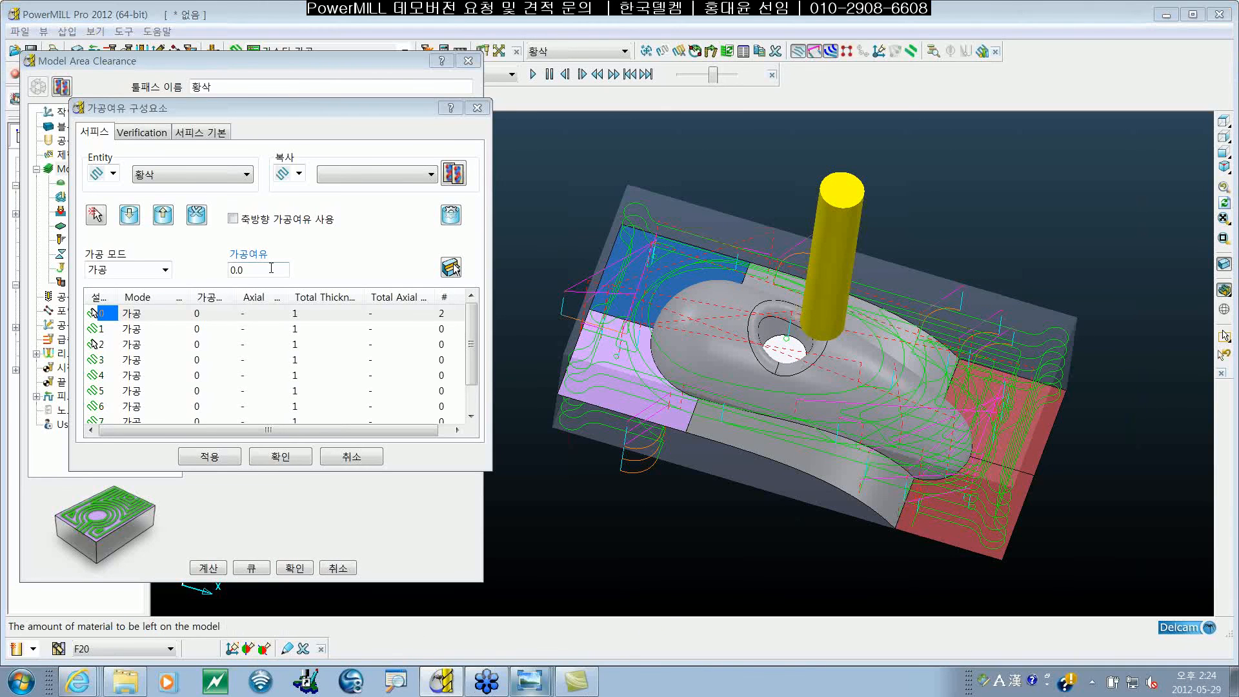
Give thickness set 0 a thickness (가공여유) of 3 and apply it
click(271, 267)
text(3)
key(Return)
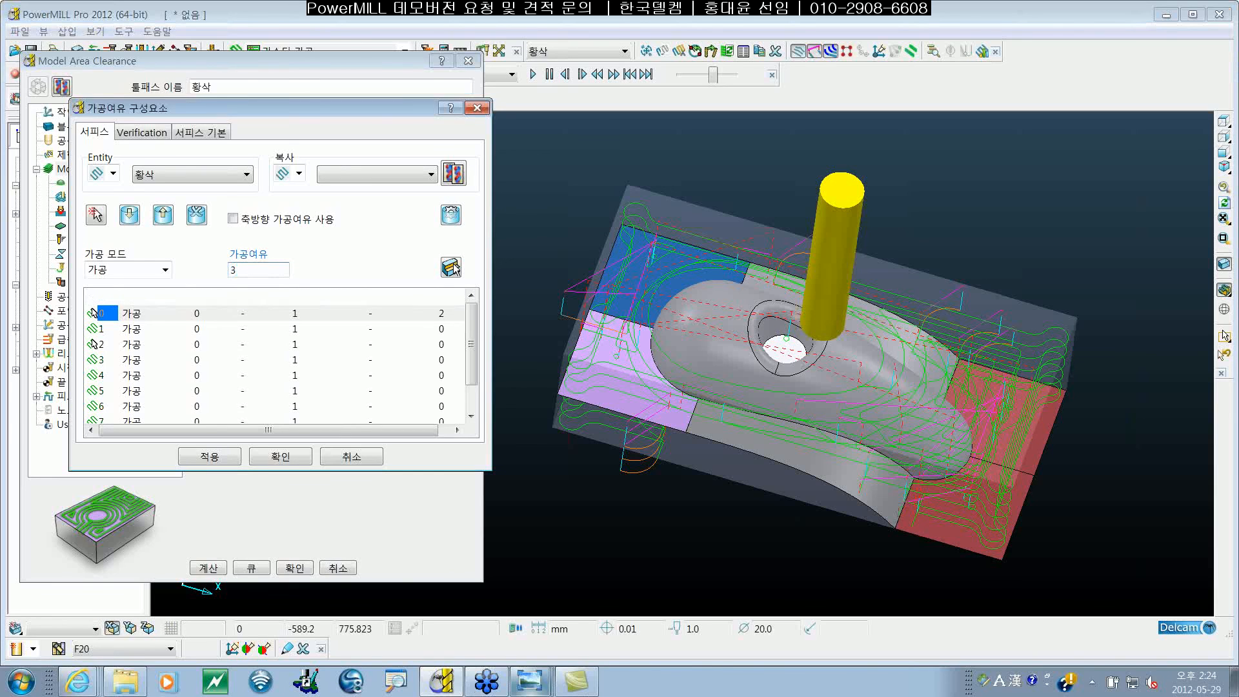
click(189, 454)
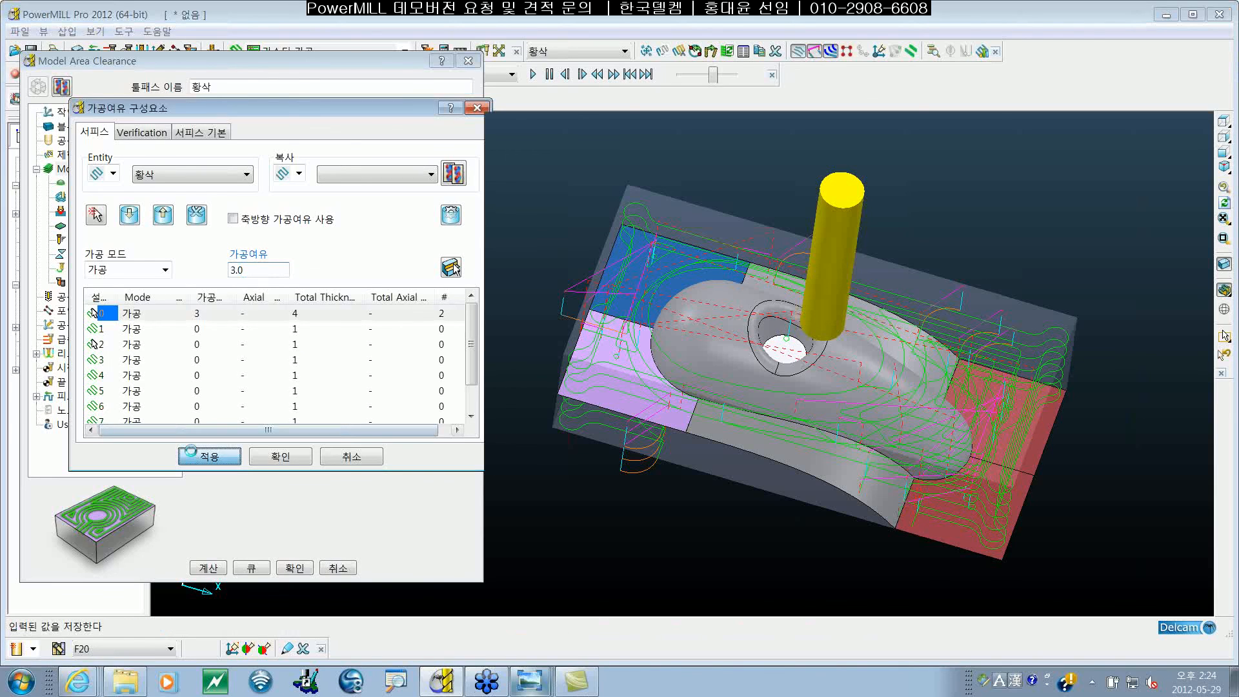
Accept the component thickness settings, recalculate the 황삭 toolpath and close its Model Area Clearance form
click(247, 515)
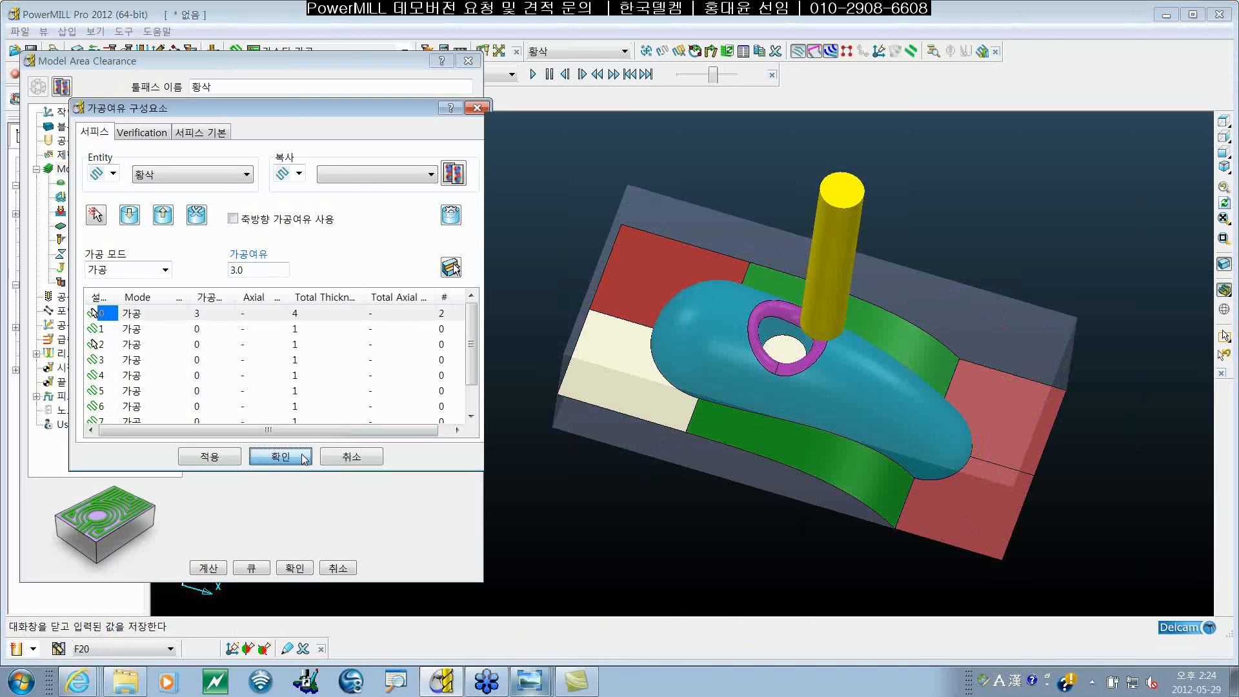
click(304, 457)
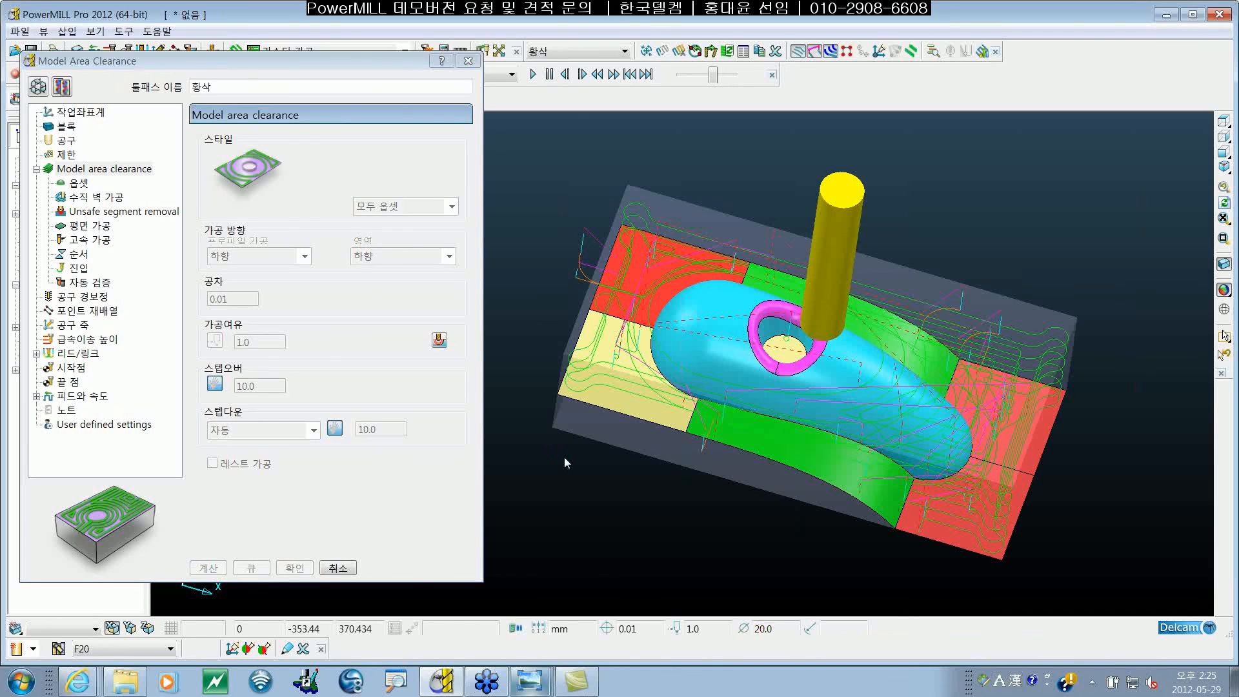
click(467, 61)
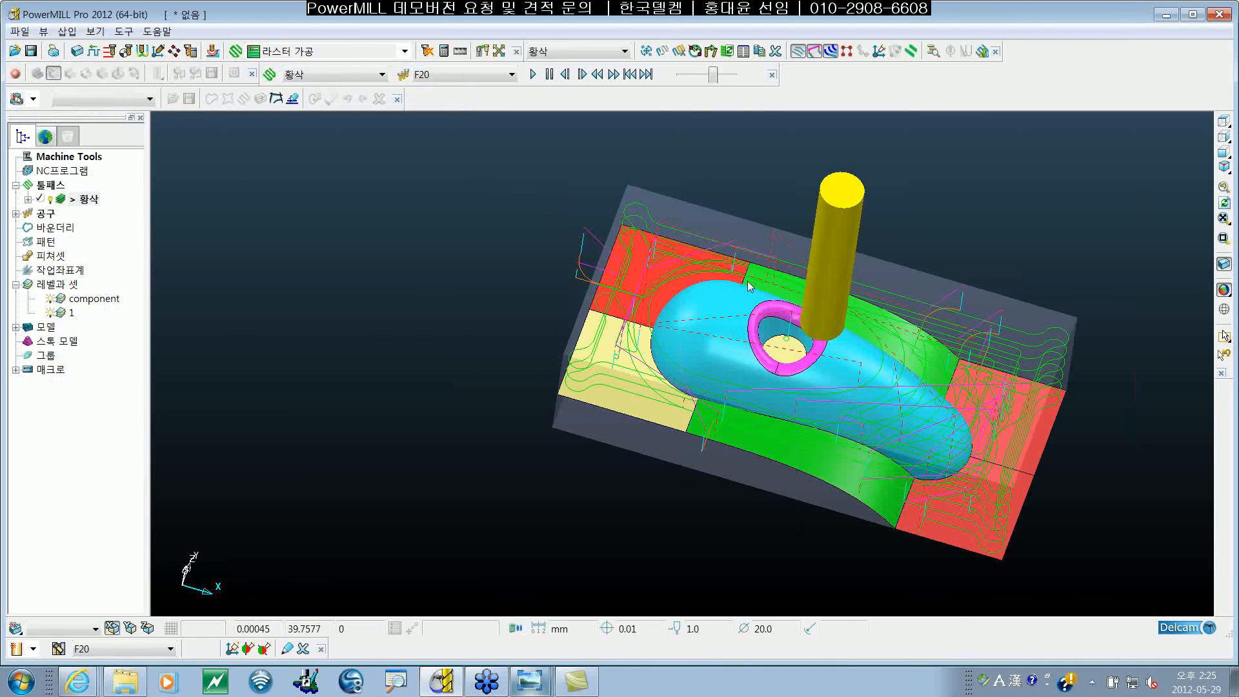
View the model from the side along X, hide the block and replace multicolour shading with single-colour shading
middle_drag(750, 287, 760, 465)
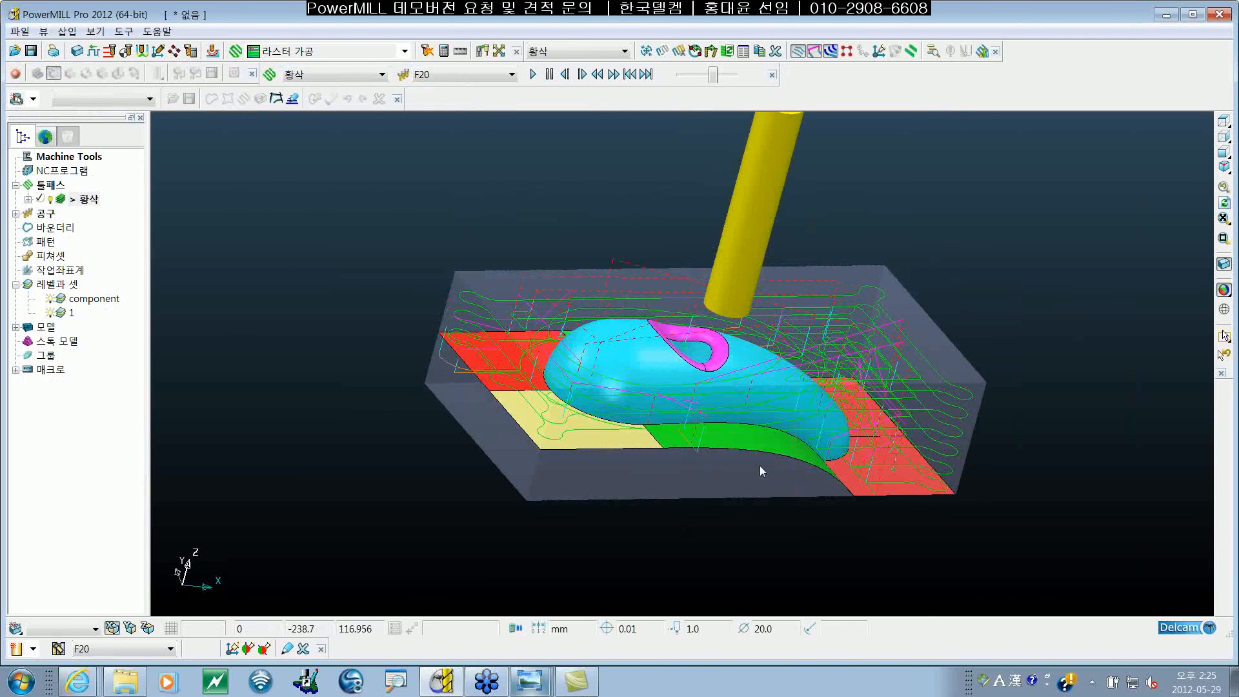
key(ctrl+1)
scroll(814, 417, up, 3)
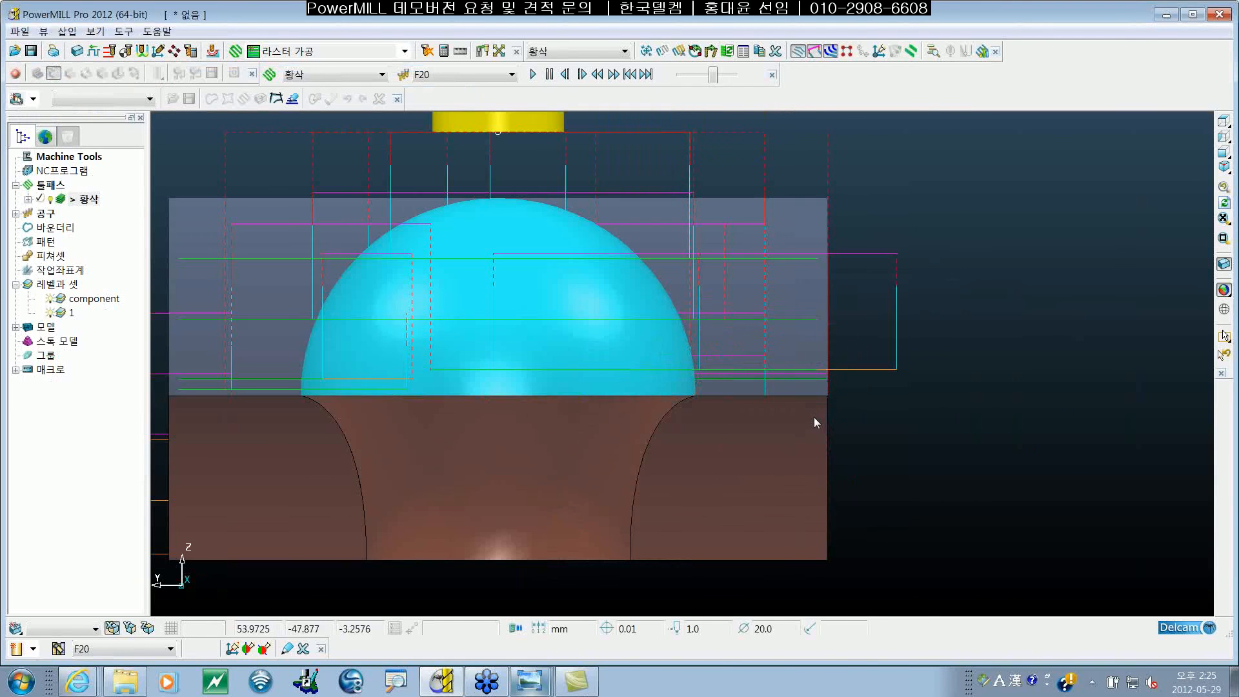
click(1224, 263)
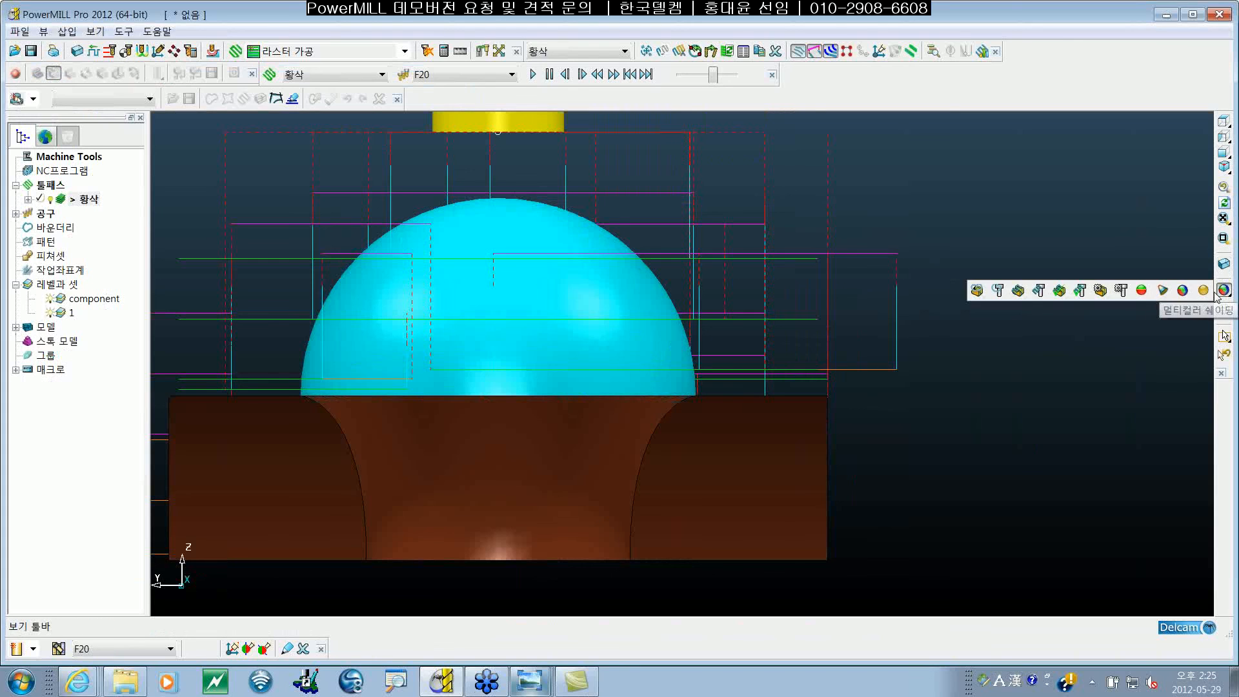
click(1220, 291)
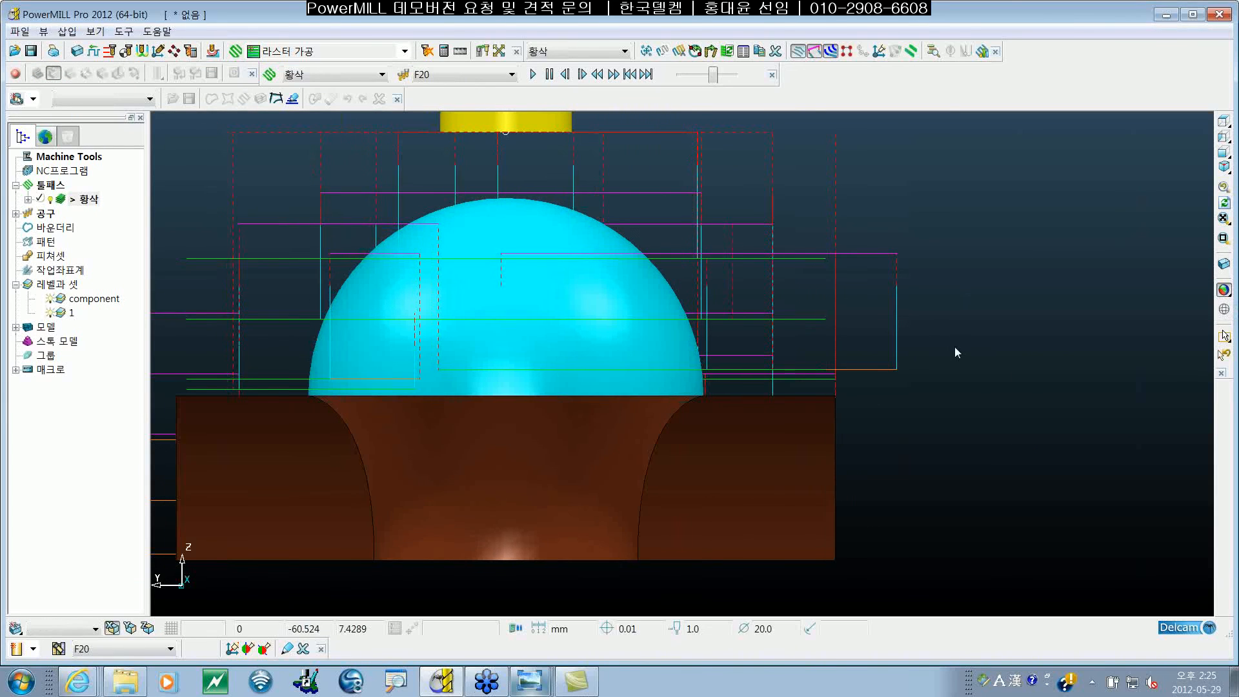
shift+middle_drag(956, 353, 1159, 355)
click(1224, 290)
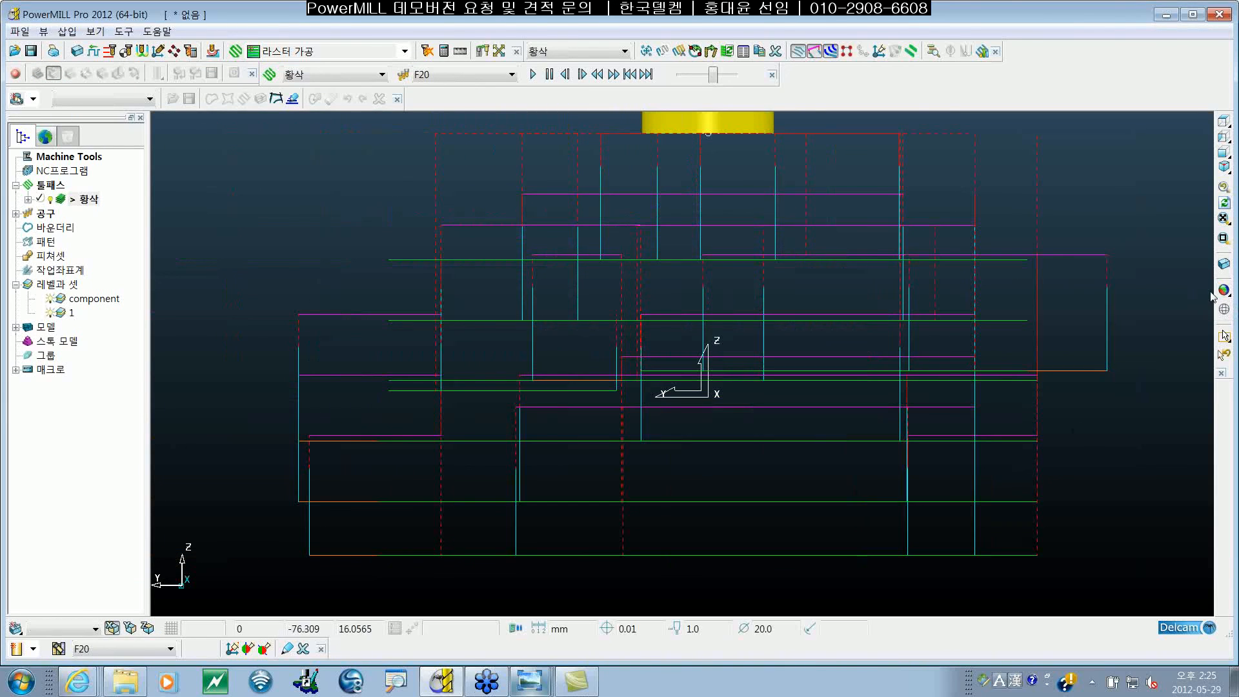
click(1203, 290)
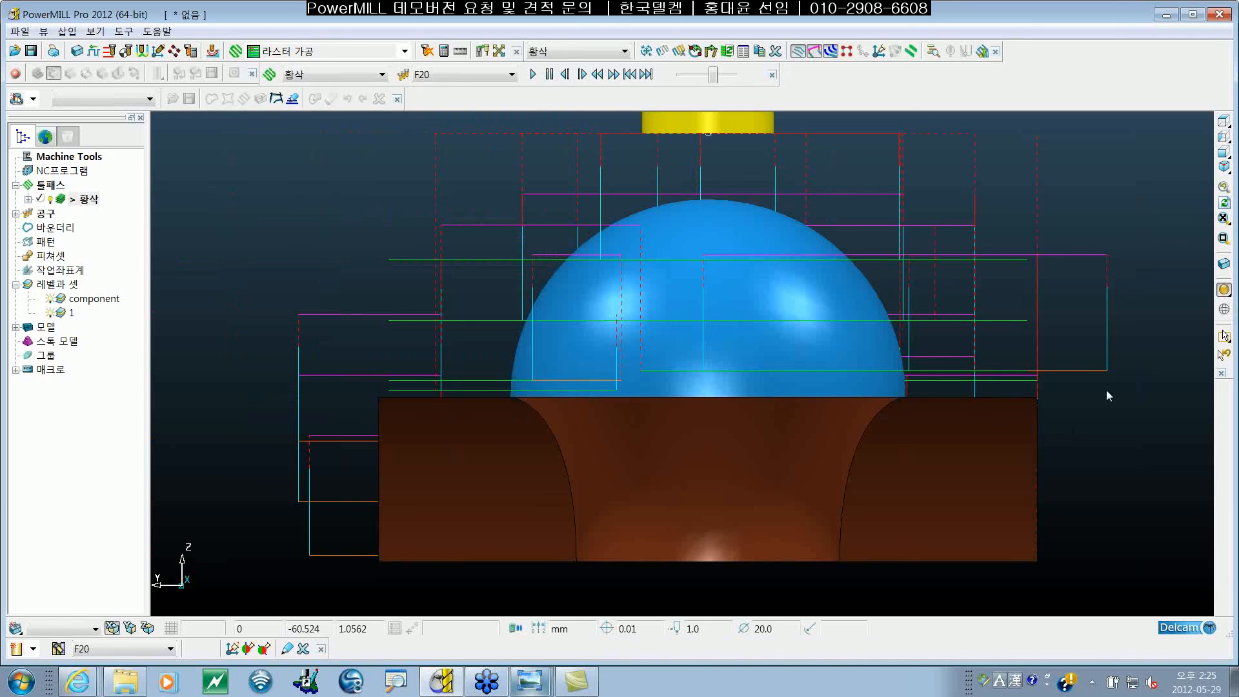
Examine the gap between the lowest toolpath passes and the flat surface, plus the passes around the pocket and body
scroll(804, 382, up, 2)
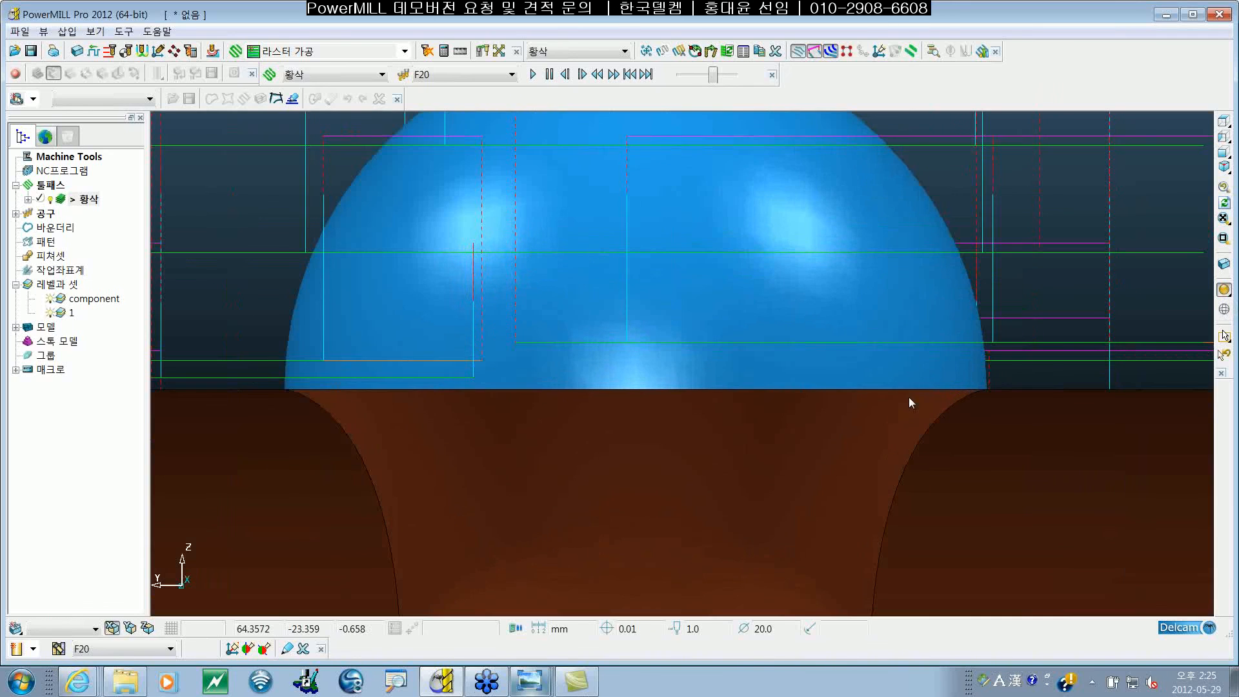
shift+middle_drag(953, 408, 845, 384)
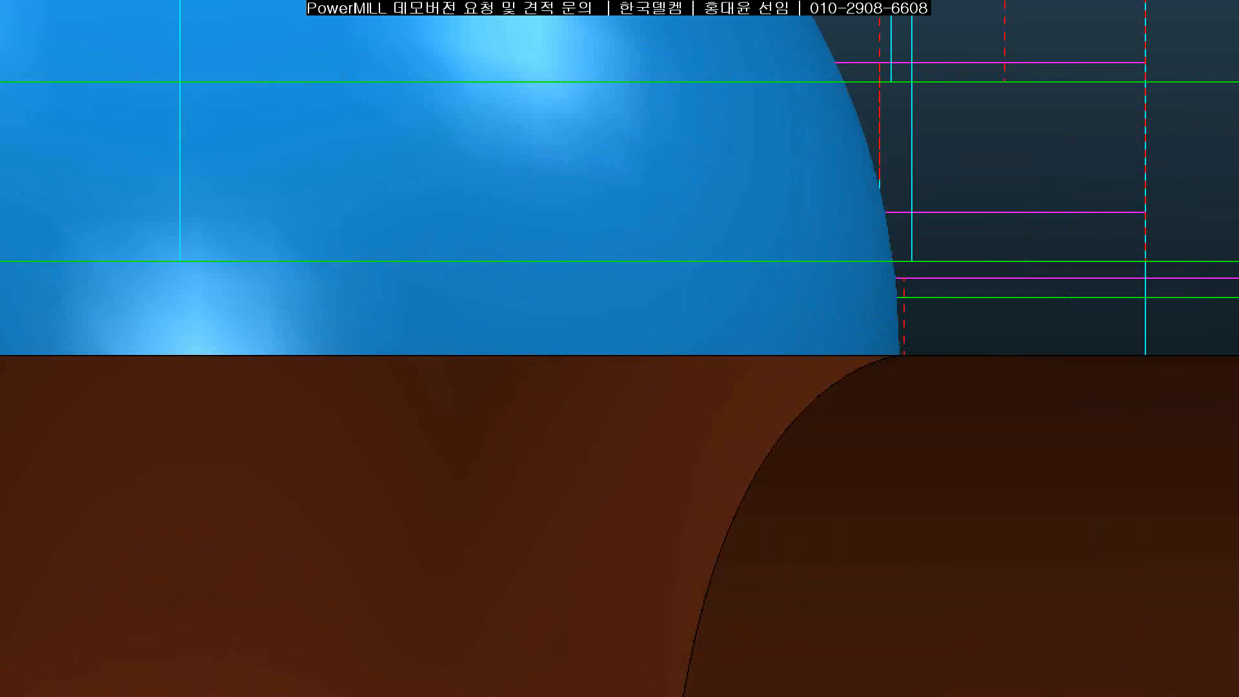
mouse_move(634, 349)
mouse_down()
mouse_move(603, 289)
mouse_move(658, 291)
mouse_move(671, 315)
mouse_move(656, 343)
mouse_move(673, 330)
mouse_up()
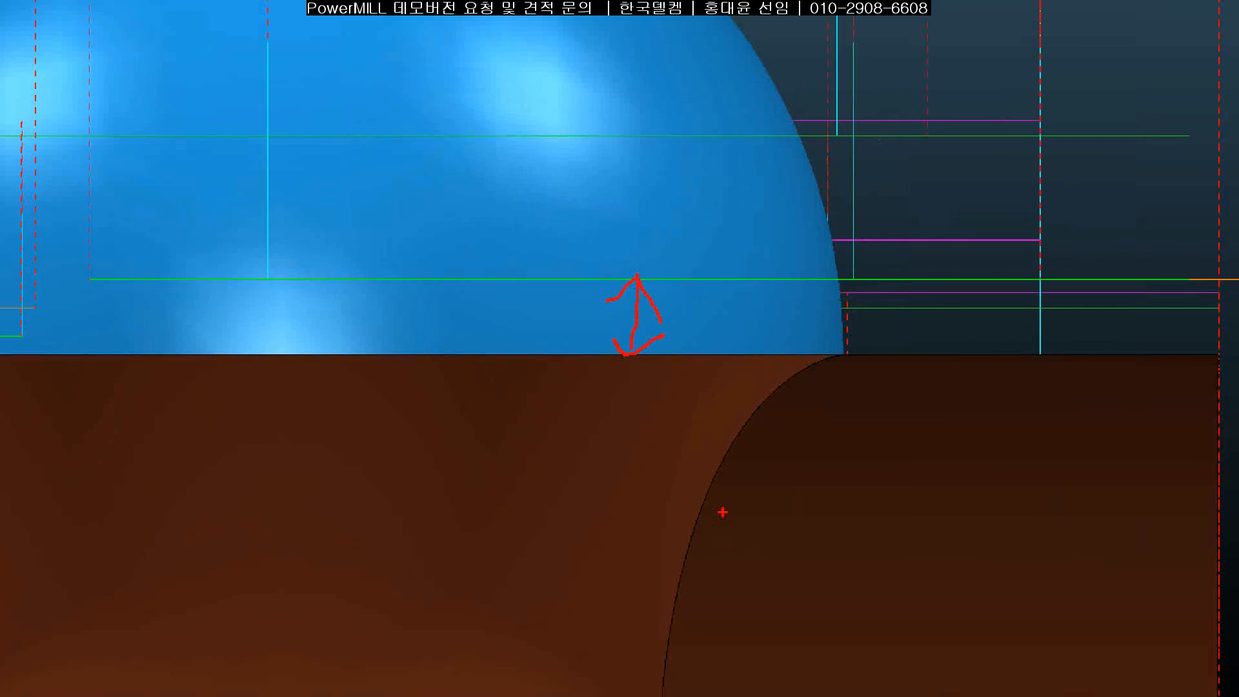
key(Escape)
mouse_move(711, 378)
middle_down()
mouse_move(847, 418)
mouse_move(499, 389)
mouse_move(777, 375)
mouse_move(848, 411)
middle_up()
scroll(499, 388, up, 4)
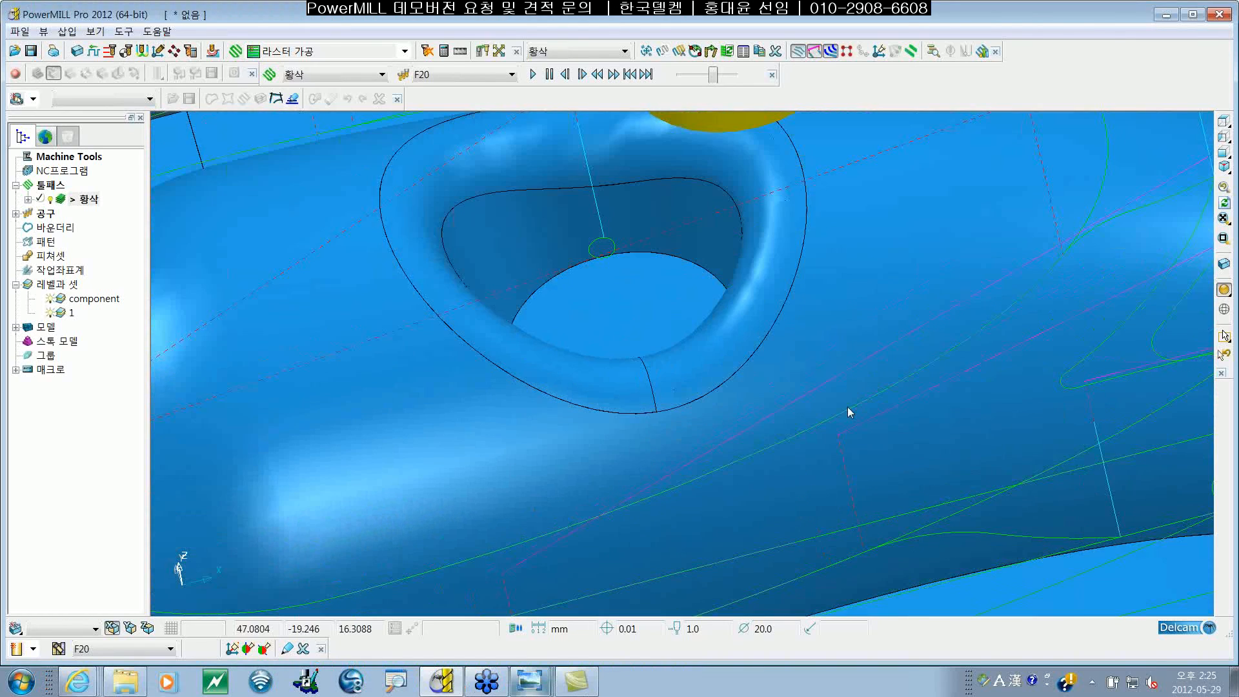
scroll(831, 351, down, 4)
middle_drag(830, 351, 748, 373)
scroll(648, 418, up, 3)
scroll(768, 349, down, 5)
shift+middle_drag(718, 420, 735, 407)
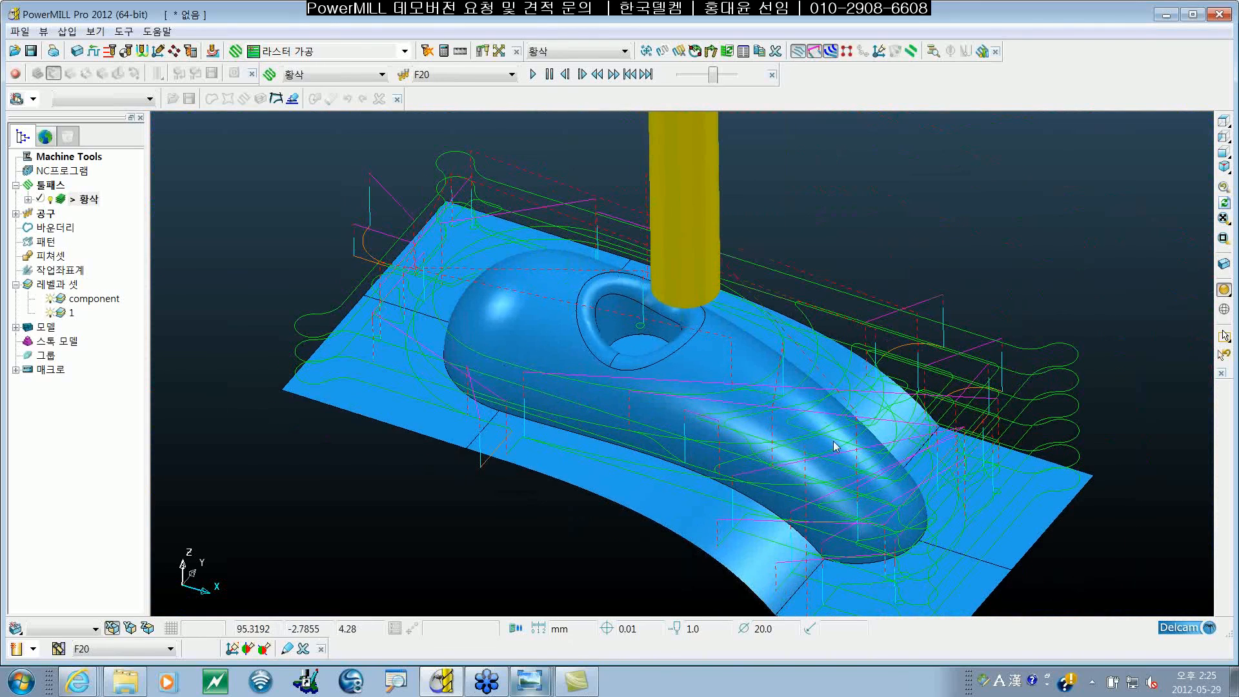
shift+middle_drag(824, 473, 780, 470)
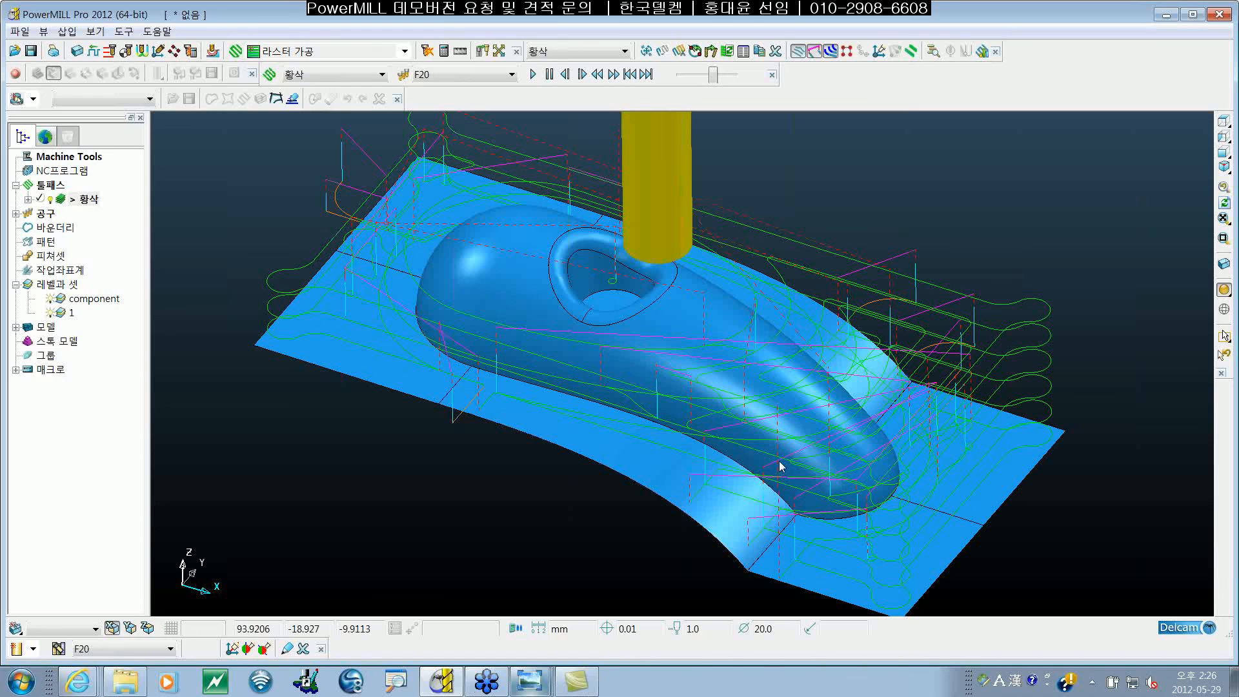
scroll(747, 445, down, 3)
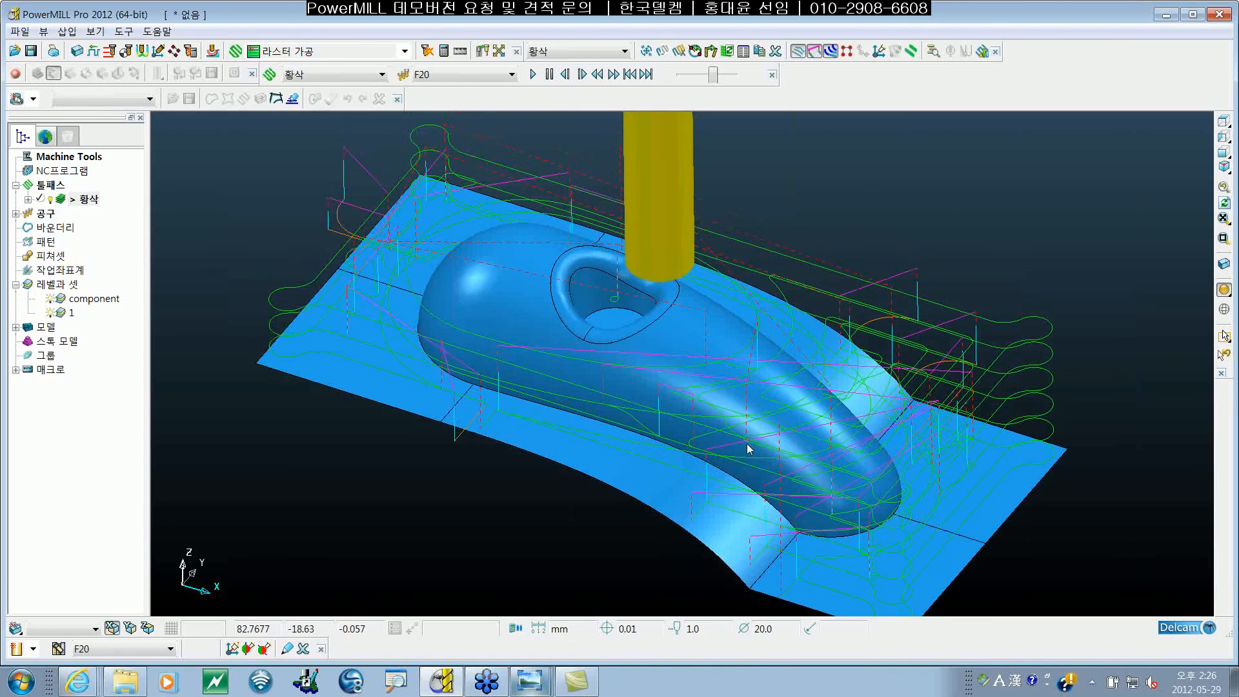